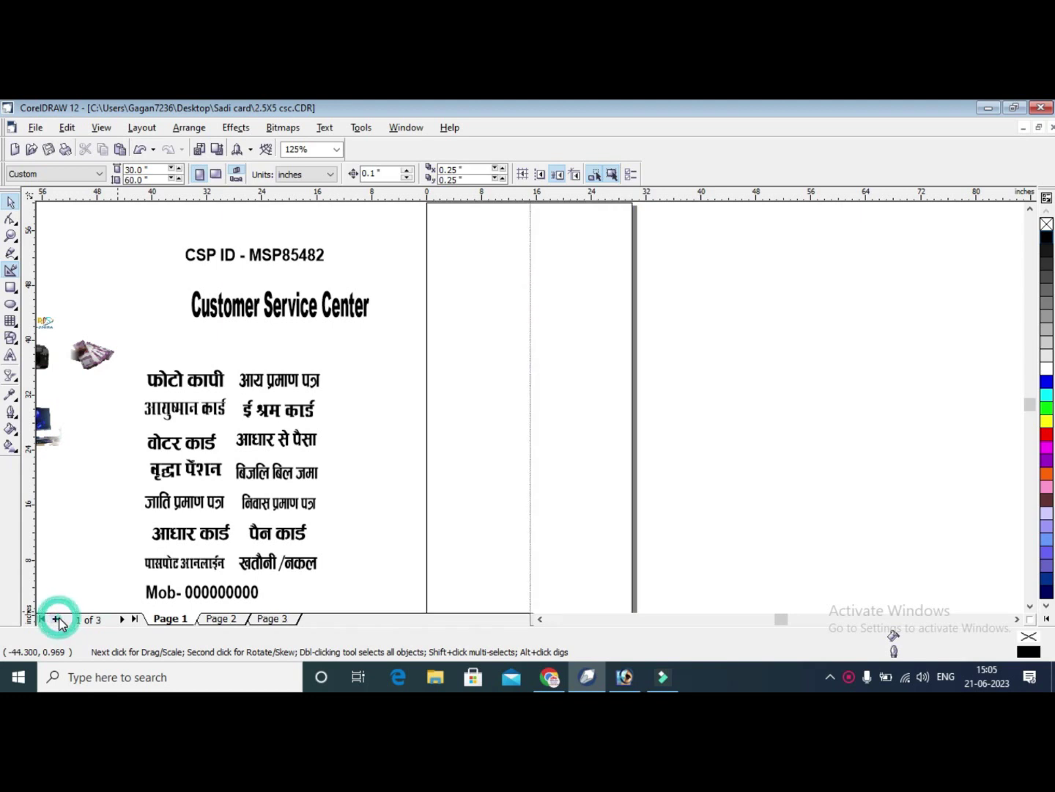
# Add a third page and switch the units to feet, keeping the 2.5' × 5.0' page size.
pyautogui.click(505, 327)
pyautogui.click(307, 175)
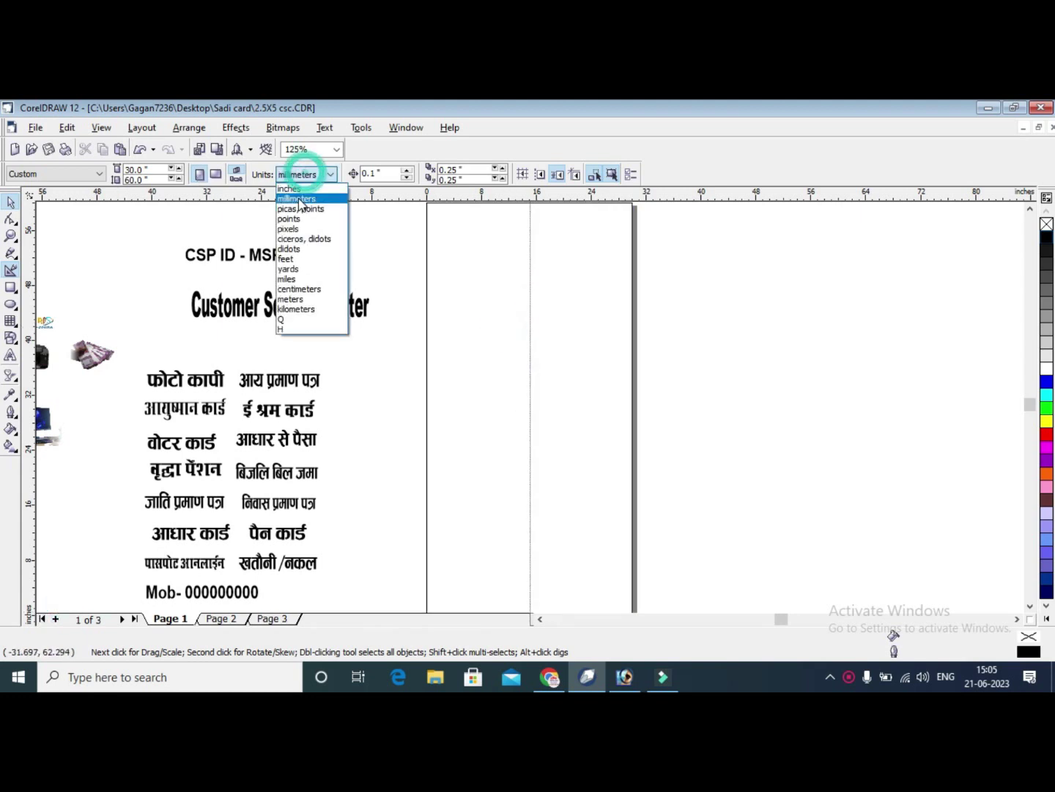
pyautogui.click(308, 268)
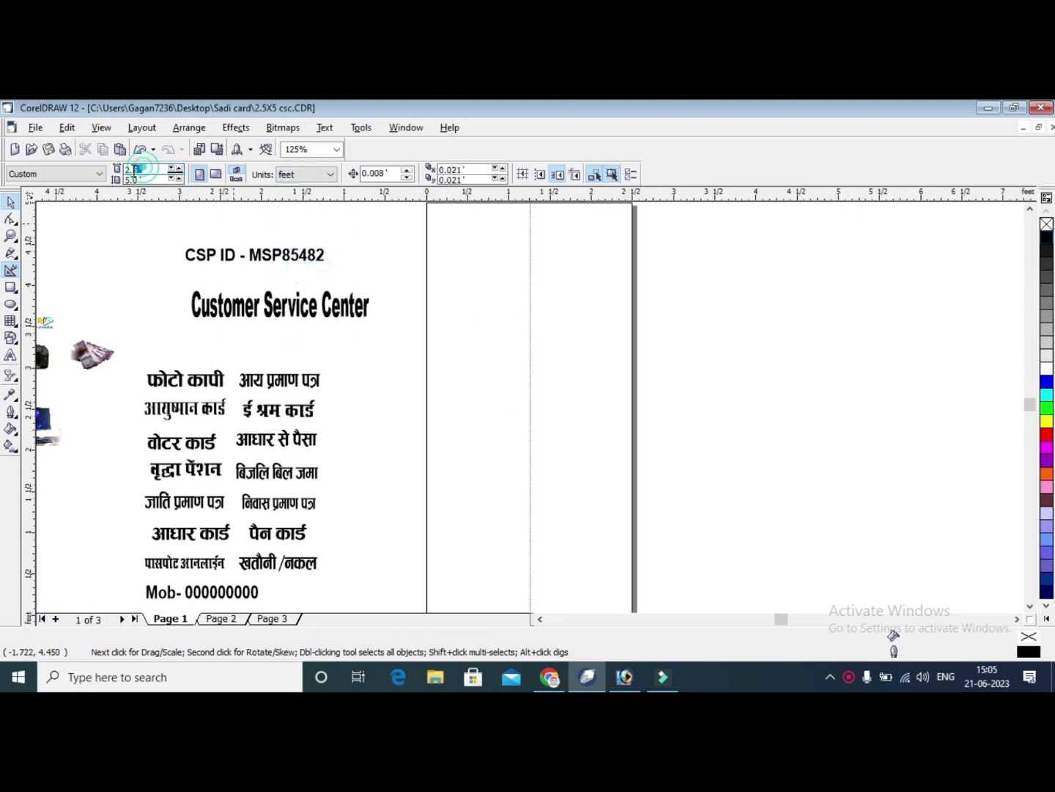
pyautogui.click(152, 234)
pyautogui.click(537, 324)
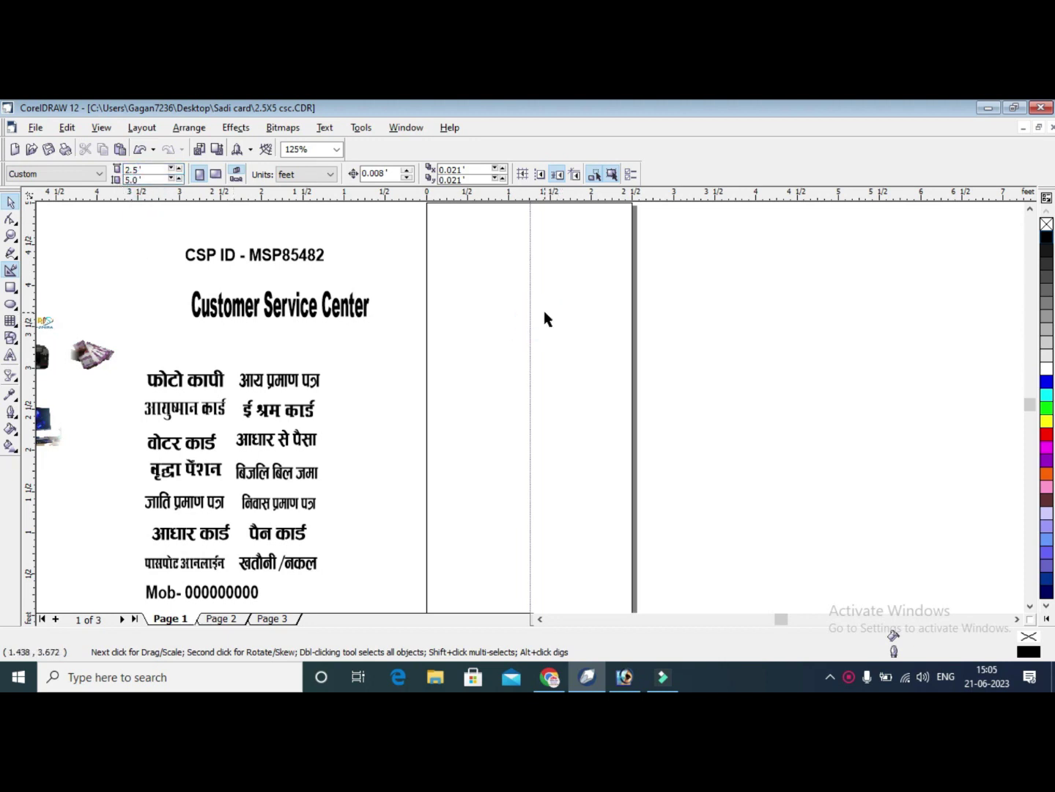
# Delete the stray vertical guideline and zoom to show all objects.
pyautogui.doubleClick(528, 315)
pyautogui.click(665, 540)
pyautogui.click(531, 536)
pyautogui.press('Delete')
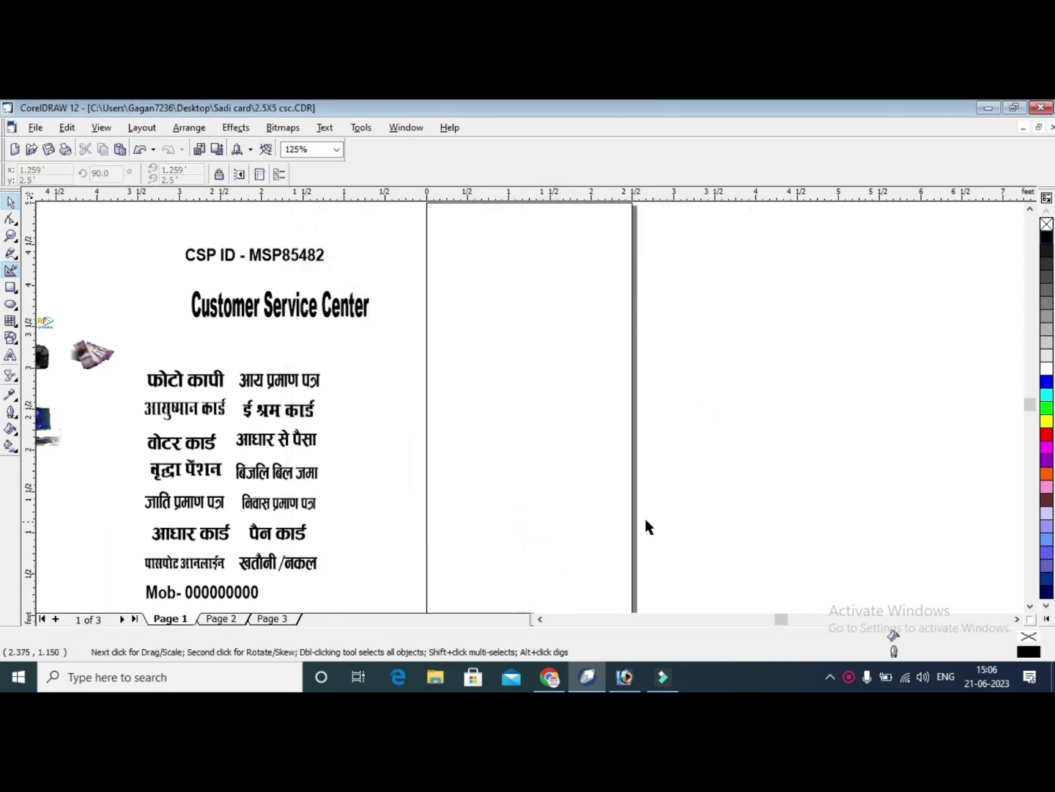
pyautogui.press('F4')
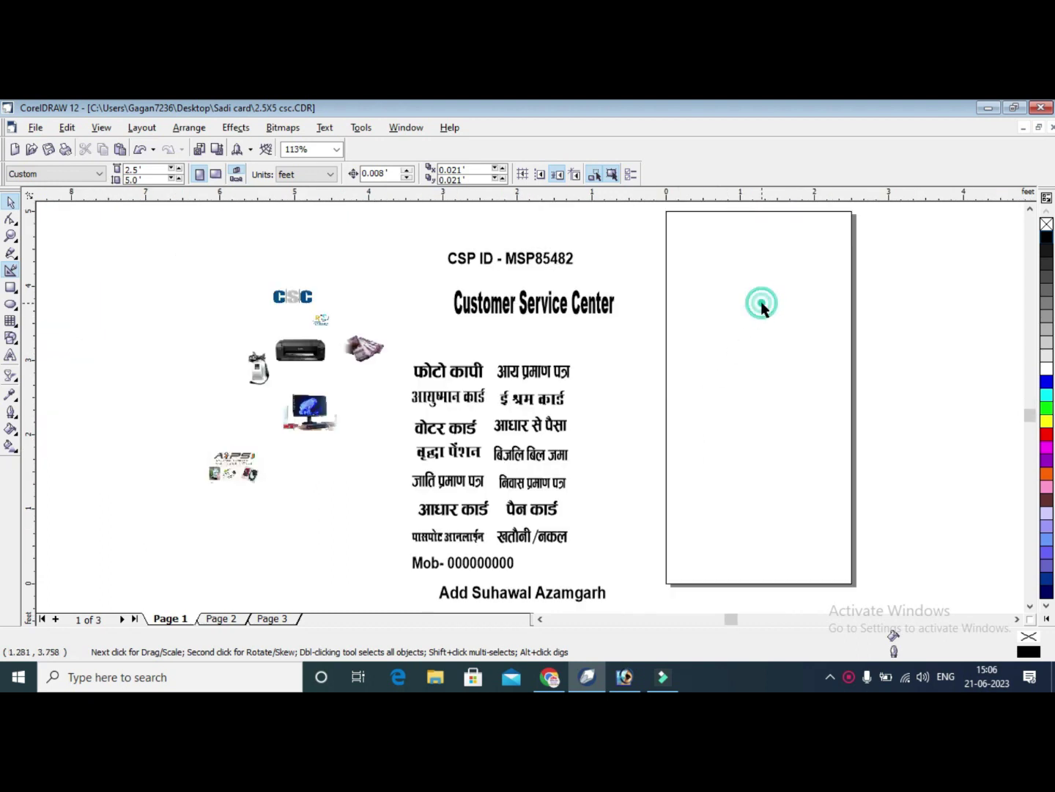
# Draw a rectangle on the blank page and select it.
pyautogui.click(10, 288)
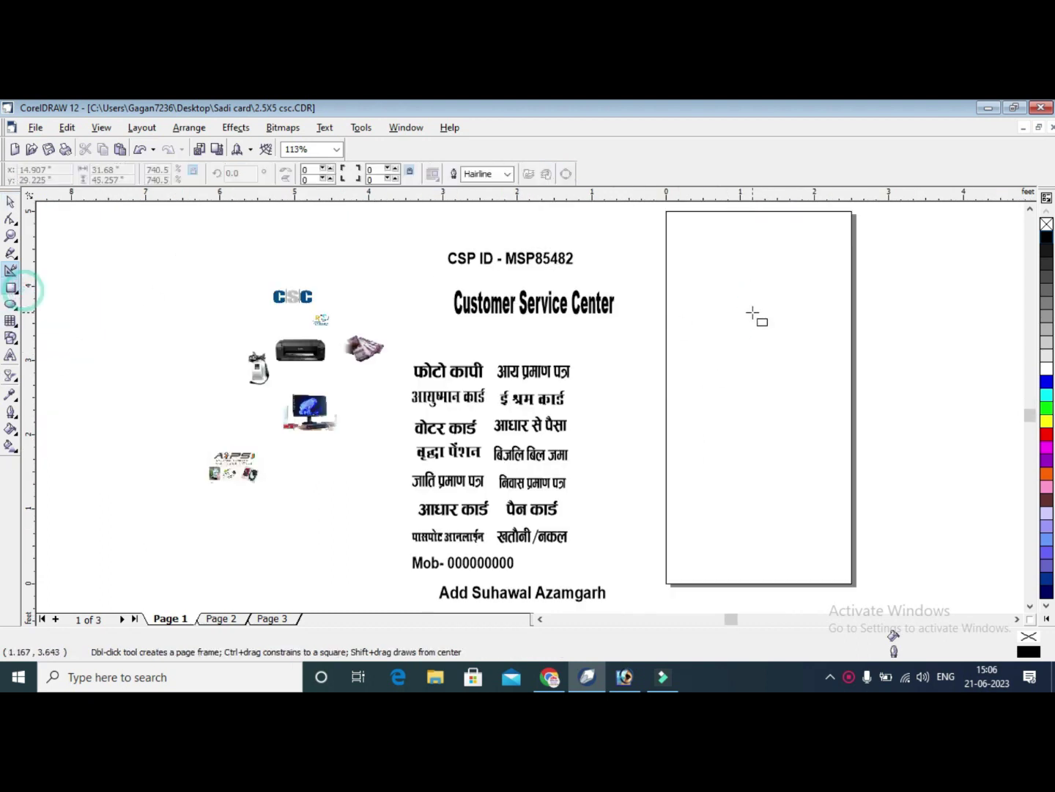
pyautogui.moveTo(629, 269); pyautogui.dragTo(725, 360)
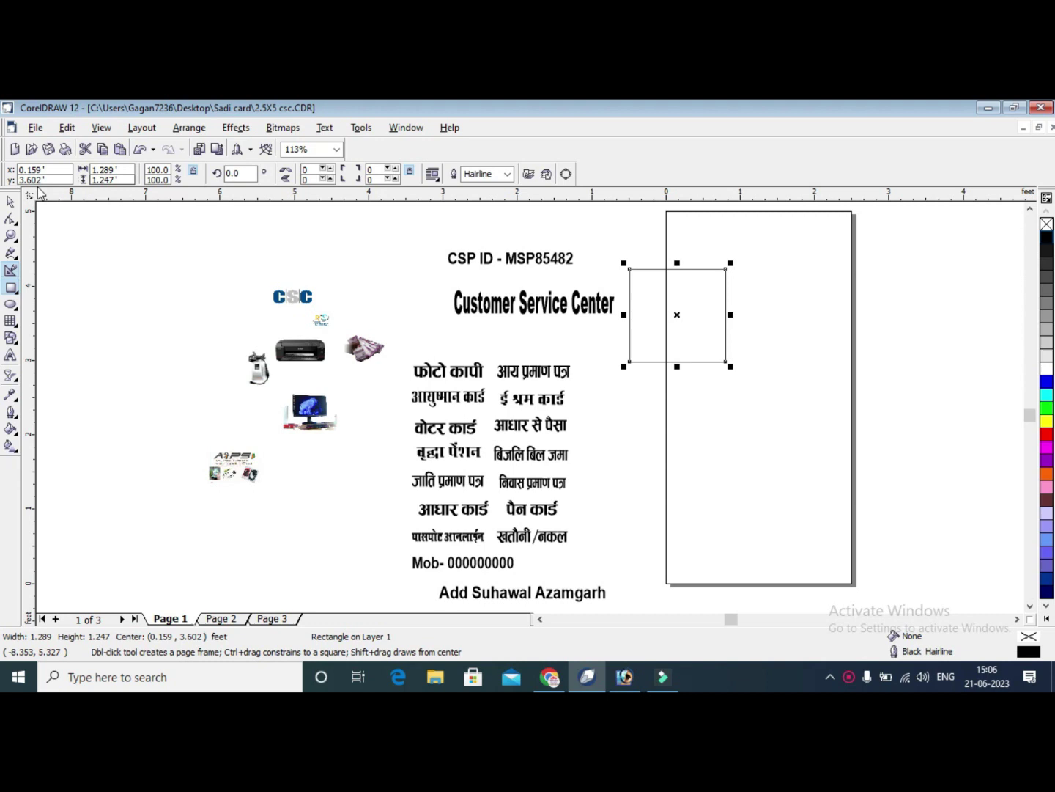
pyautogui.click(10, 202)
pyautogui.click(251, 228)
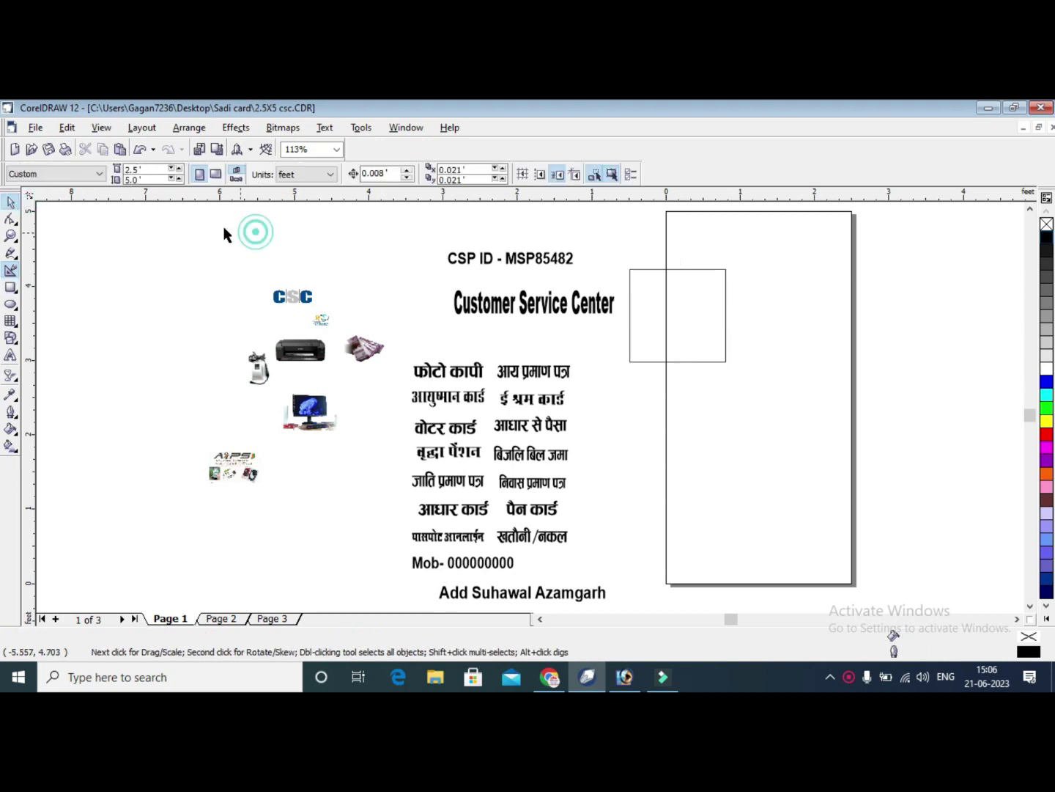
pyautogui.click(687, 286)
# Size the rectangle to 2.5 × 5 ft and centre it on the page.
pyautogui.doubleClick(123, 170)
pyautogui.write('2.5')
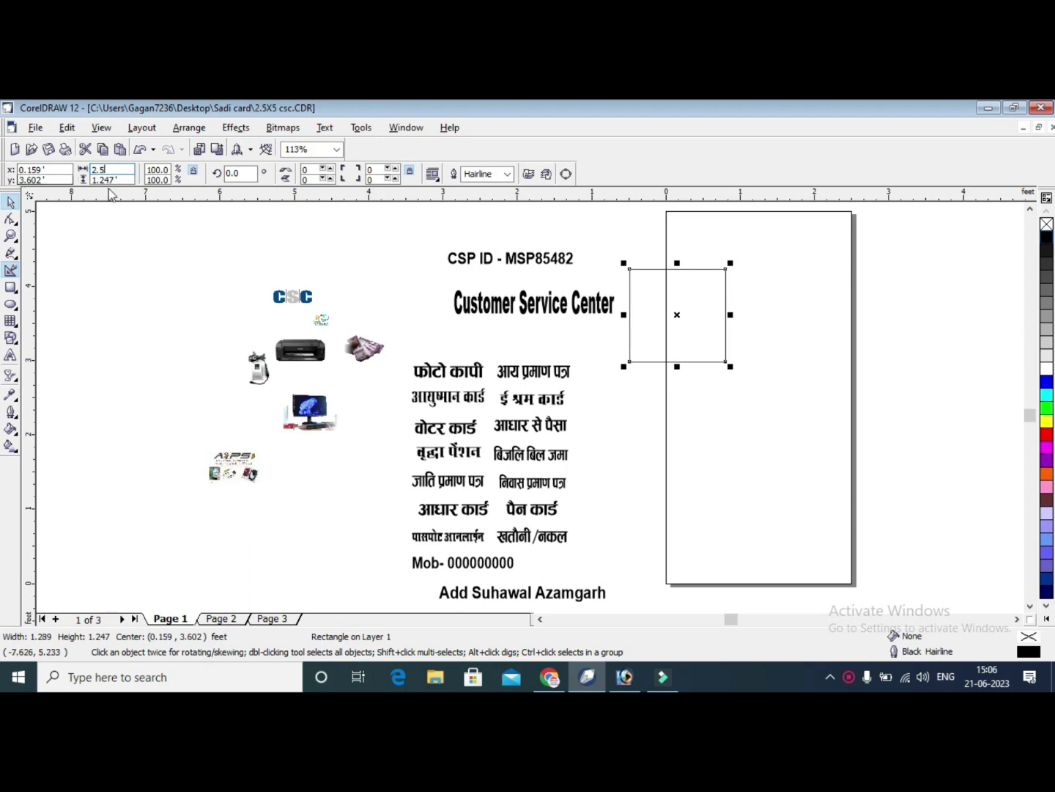
pyautogui.doubleClick(122, 178)
pyautogui.write('5')
pyautogui.press('Return')
pyautogui.press('p')
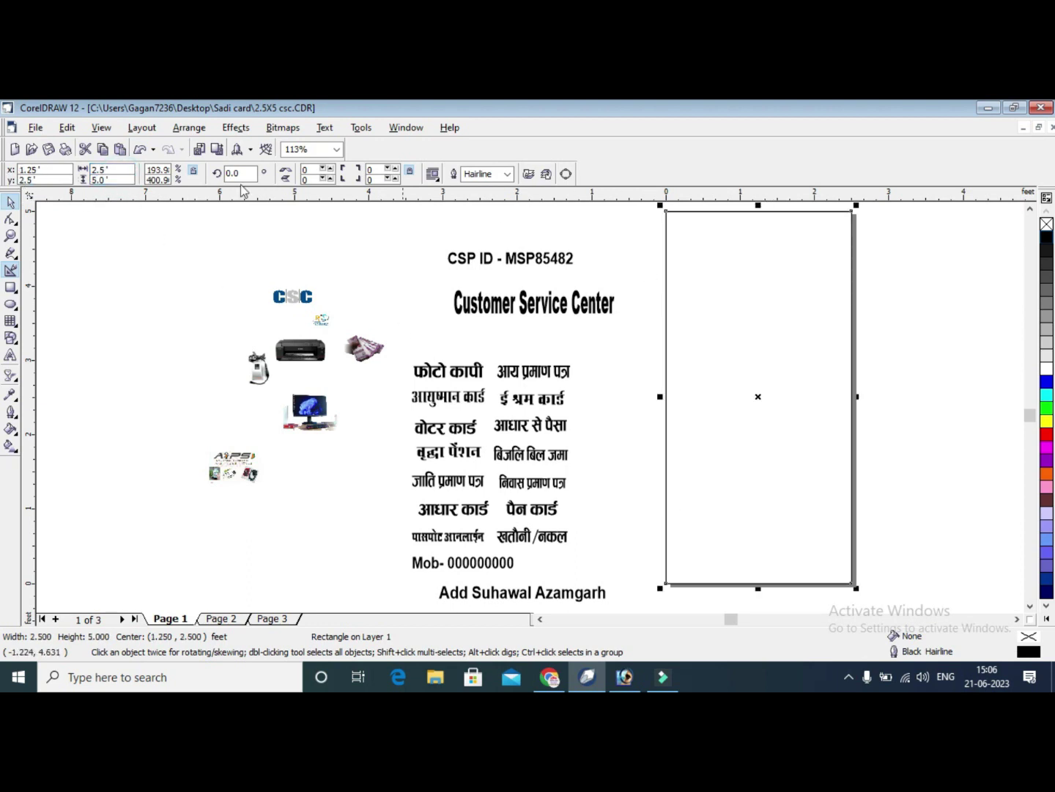
pyautogui.click(167, 246)
pyautogui.click(735, 307)
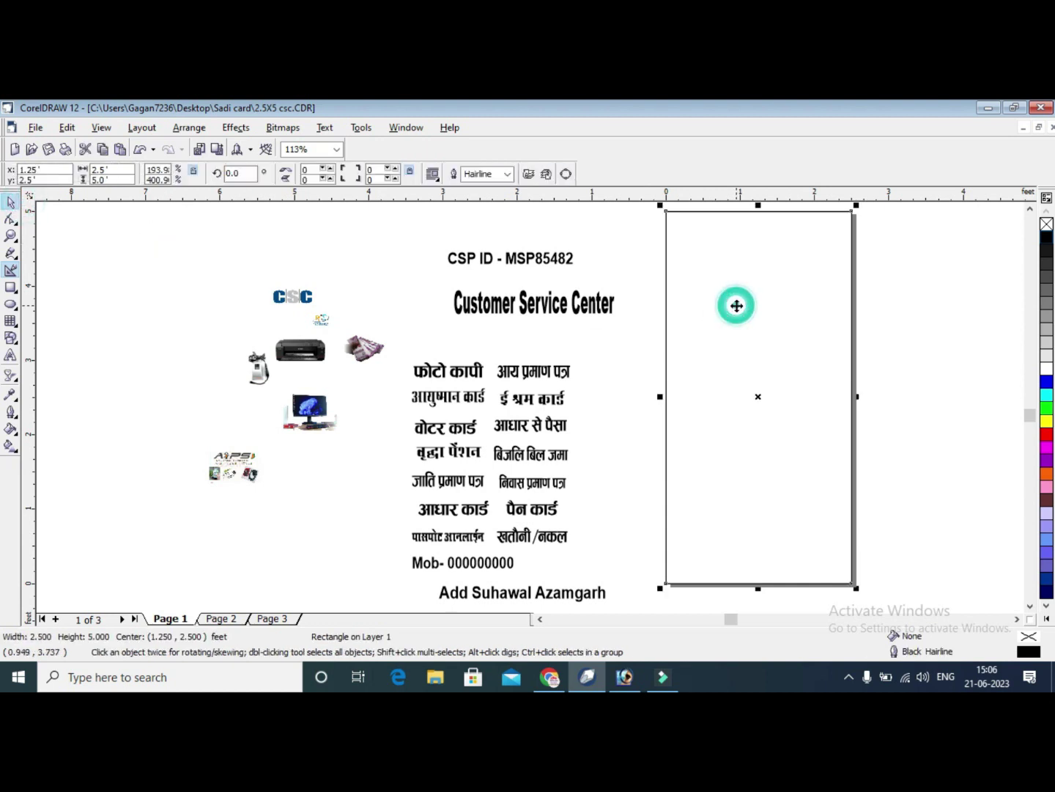
# Add an inward contour to the page rectangle and zoom in on its top edge.
pyautogui.click(16, 382)
pyautogui.click(57, 383)
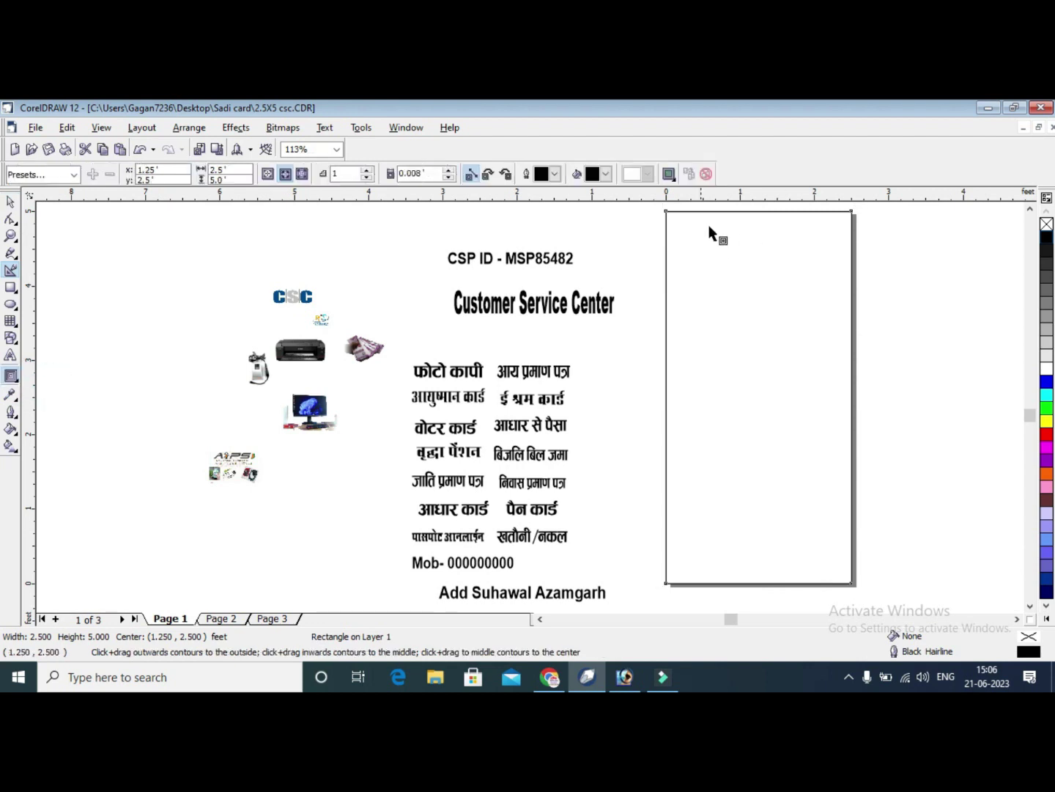
pyautogui.moveTo(742, 213); pyautogui.dragTo(736, 236)
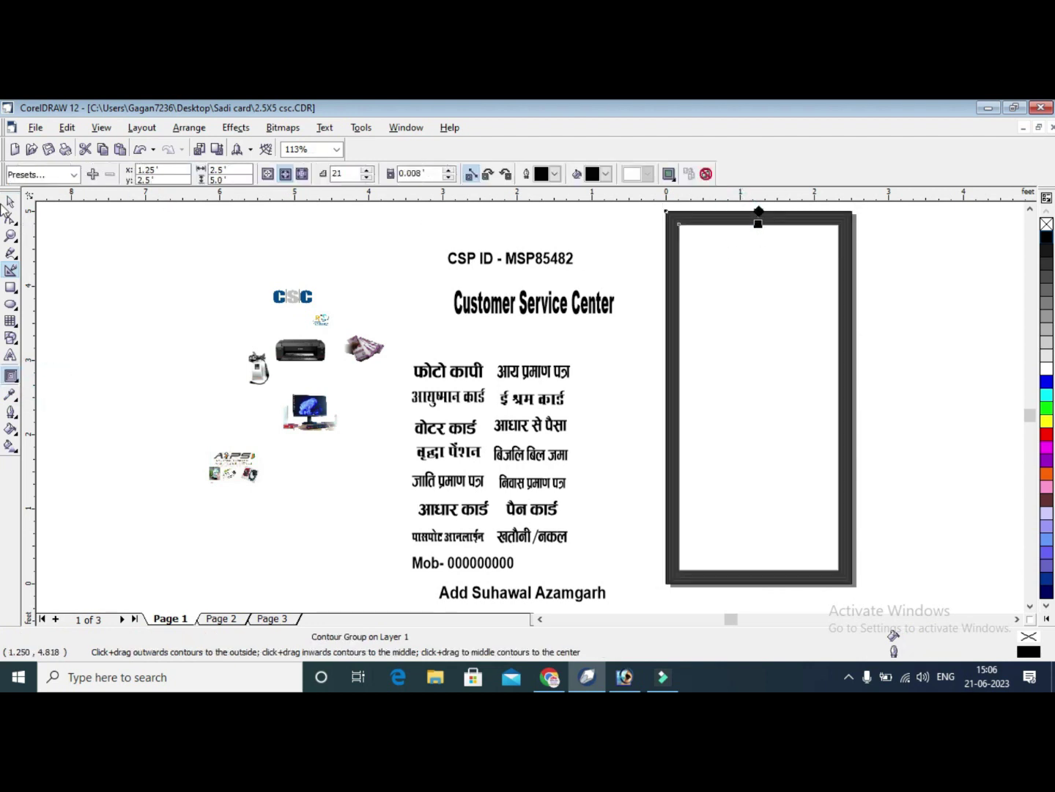
pyautogui.click(10, 236)
pyautogui.moveTo(715, 215); pyautogui.dragTo(794, 239)
pyautogui.click(387, 259)
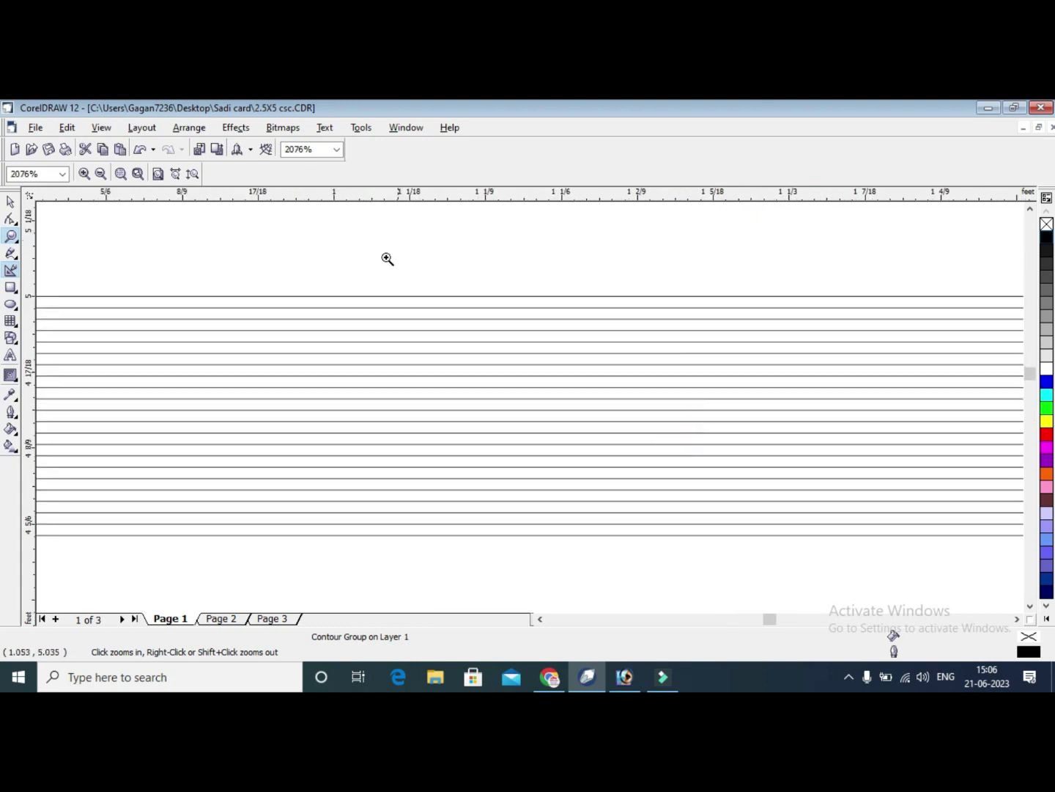
pyautogui.click(9, 203)
pyautogui.click(339, 255)
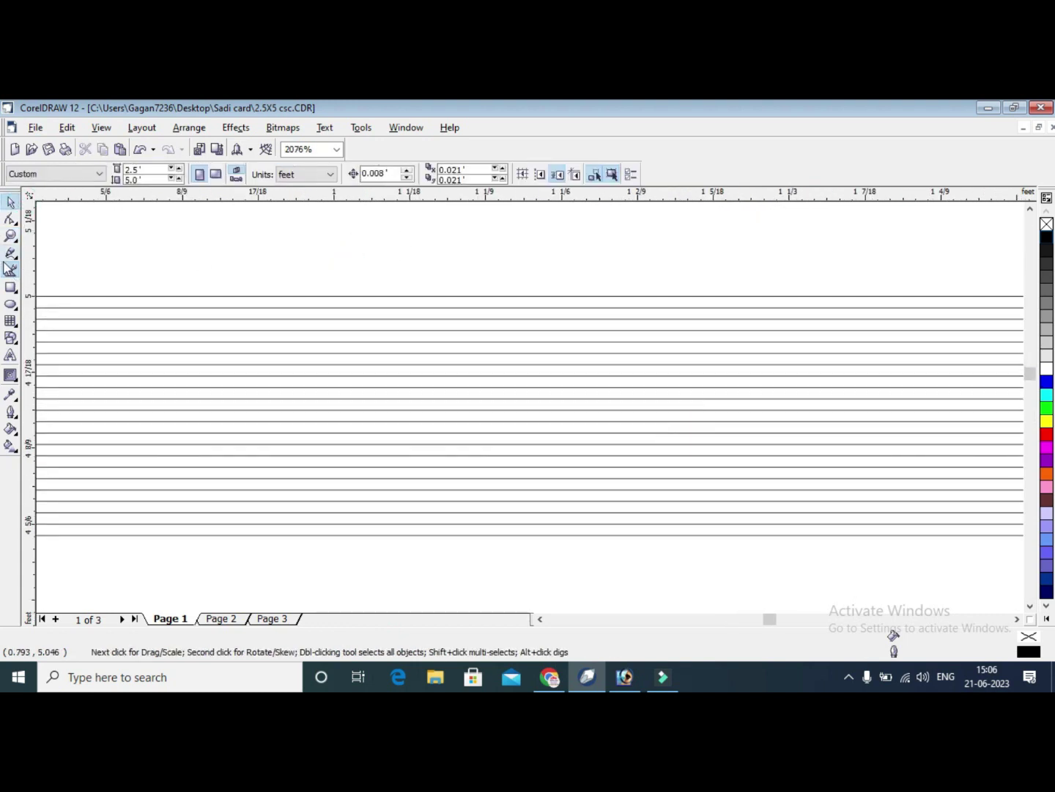
# Draw a small rectangle above the contour lines with Smart Drawing and switch units to inches.
pyautogui.click(10, 269)
pyautogui.moveTo(183, 261); pyautogui.dragTo(217, 287)
pyautogui.click(126, 229)
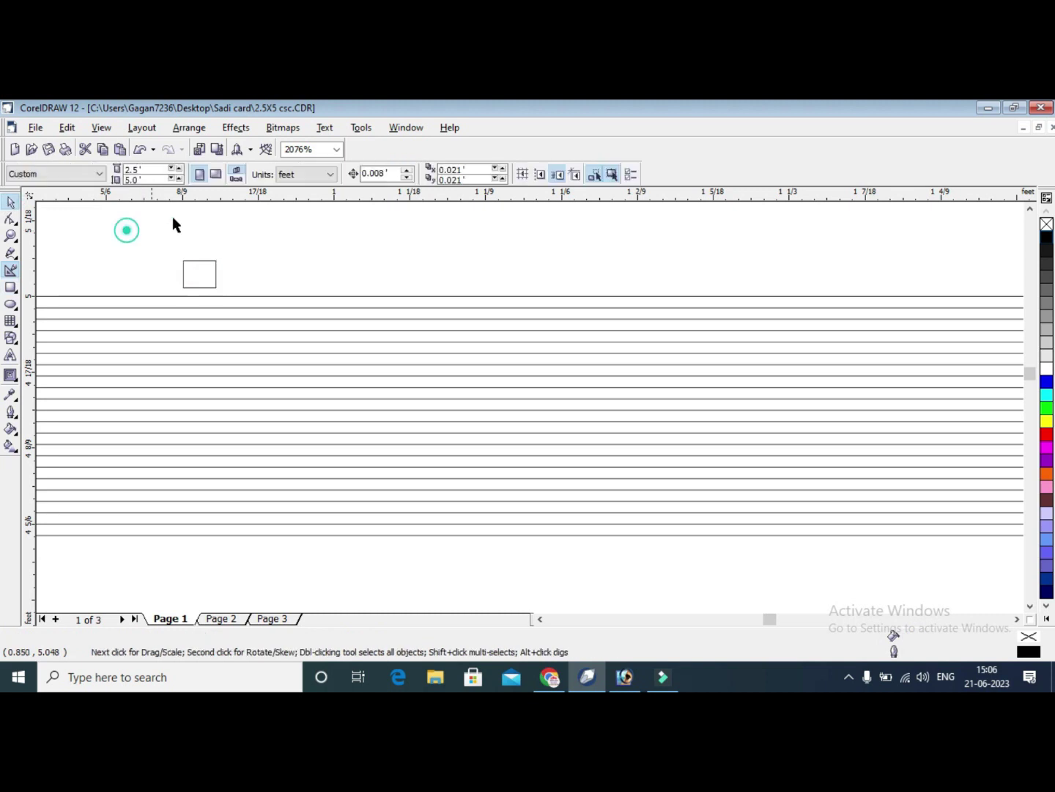
pyautogui.click(307, 176)
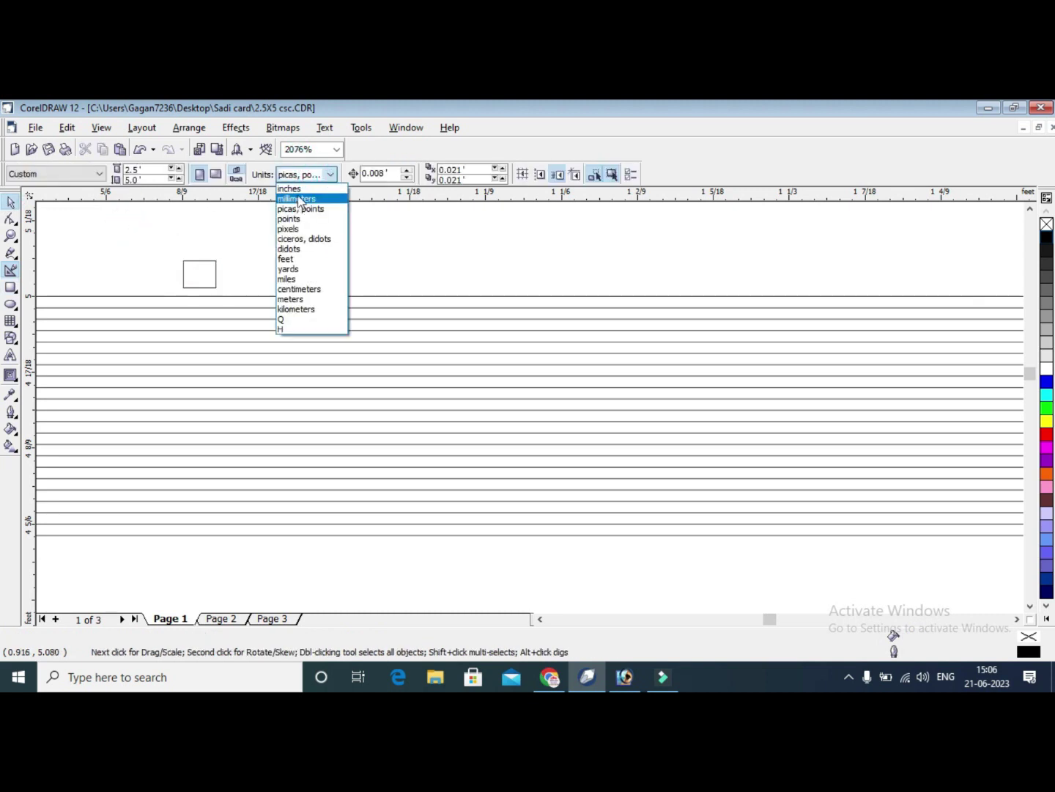
pyautogui.click(300, 190)
# Resize the small rectangle to 1.0" × 1.0" and move it toward the page centre.
pyautogui.click(184, 274)
pyautogui.doubleClick(130, 170)
pyautogui.doubleClick(119, 176)
pyautogui.write('1.0')
pyautogui.press('Return')
pyautogui.moveTo(207, 260)
pyautogui.mouseDown()
pyautogui.moveTo(536, 344)
pyautogui.moveTo(569, 339)
pyautogui.mouseUp()
pyautogui.click(686, 541)
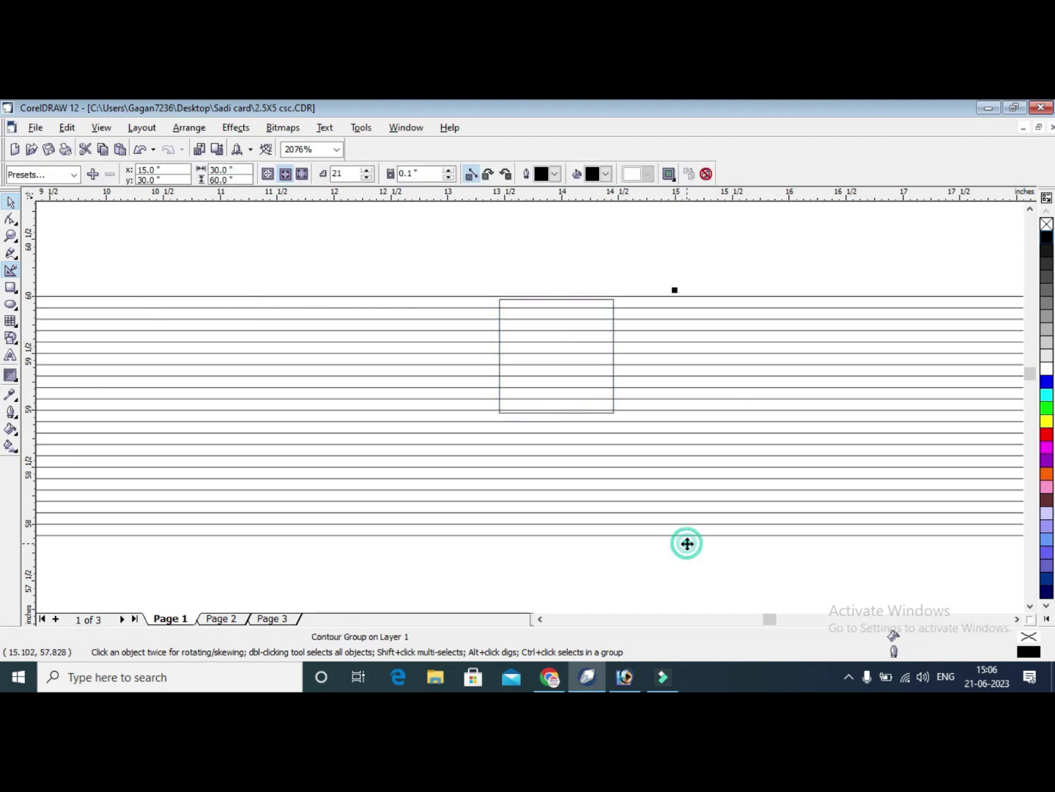
# Break the contour group apart and ungroup all its lines.
pyautogui.rightClick(688, 544)
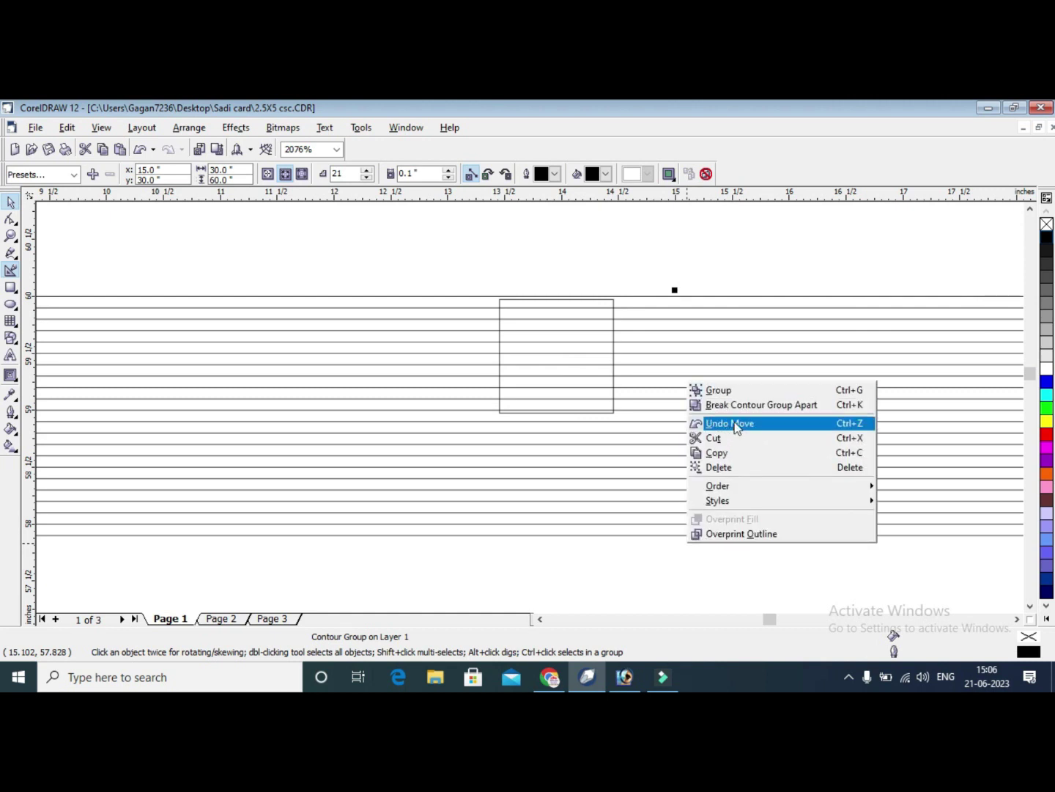
pyautogui.click(700, 404)
pyautogui.click(723, 531)
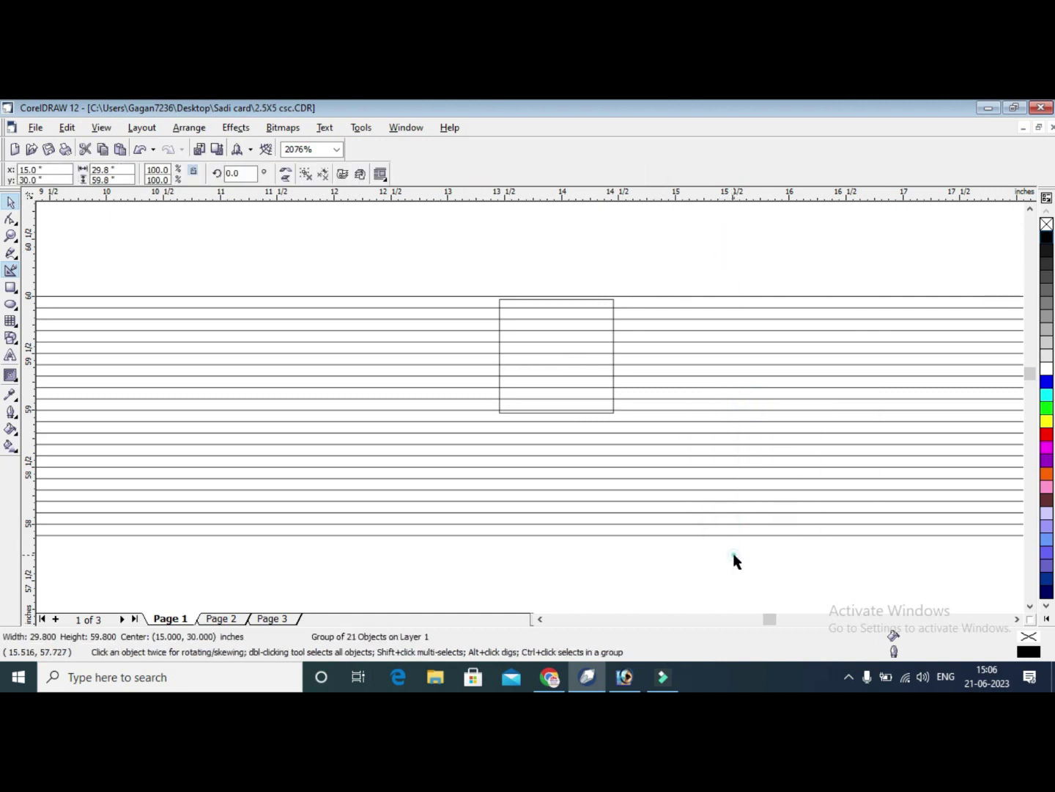
pyautogui.rightClick(734, 550)
pyautogui.click(792, 332)
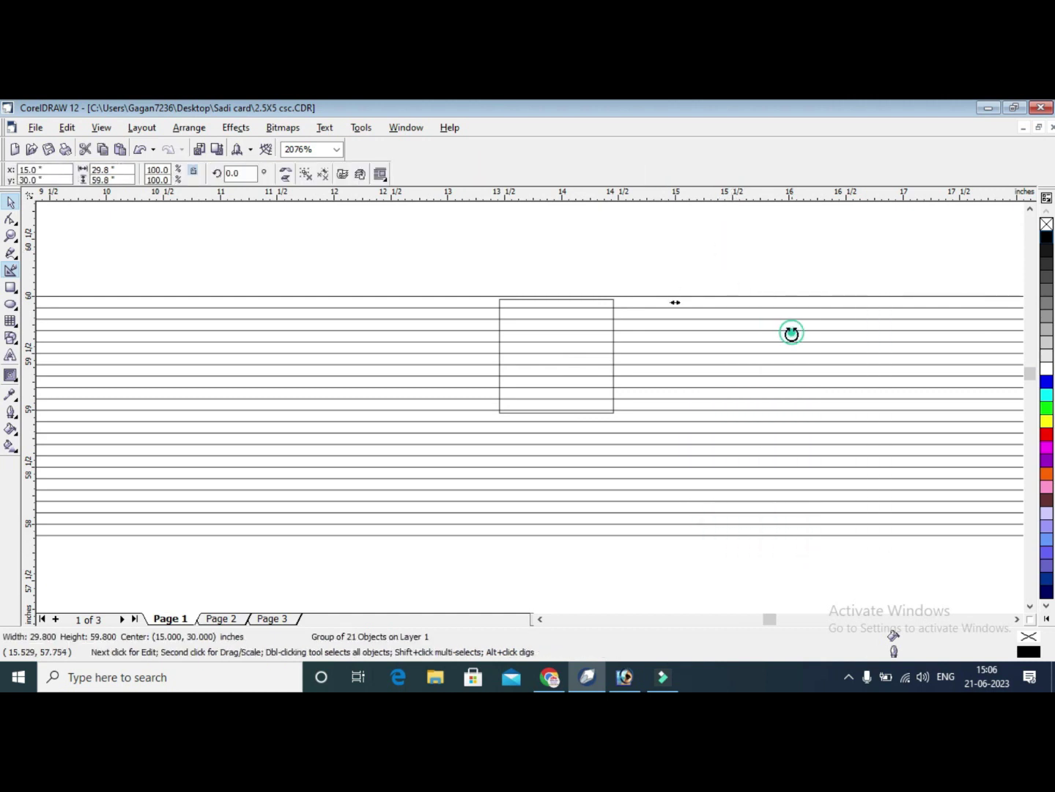
pyautogui.click(763, 242)
# Delete the extra contour lines, leaving one inner rectangle, and zoom to all objects.
pyautogui.click(748, 549)
pyautogui.press('Delete')
pyautogui.click(748, 548)
pyautogui.press('Delete')
pyautogui.press('Delete')
pyautogui.click(747, 546)
pyautogui.press('Delete')
pyautogui.click(746, 547)
pyautogui.press('Delete')
pyautogui.press('Delete')
pyautogui.press('Delete')
pyautogui.press('Delete')
pyautogui.click(746, 546)
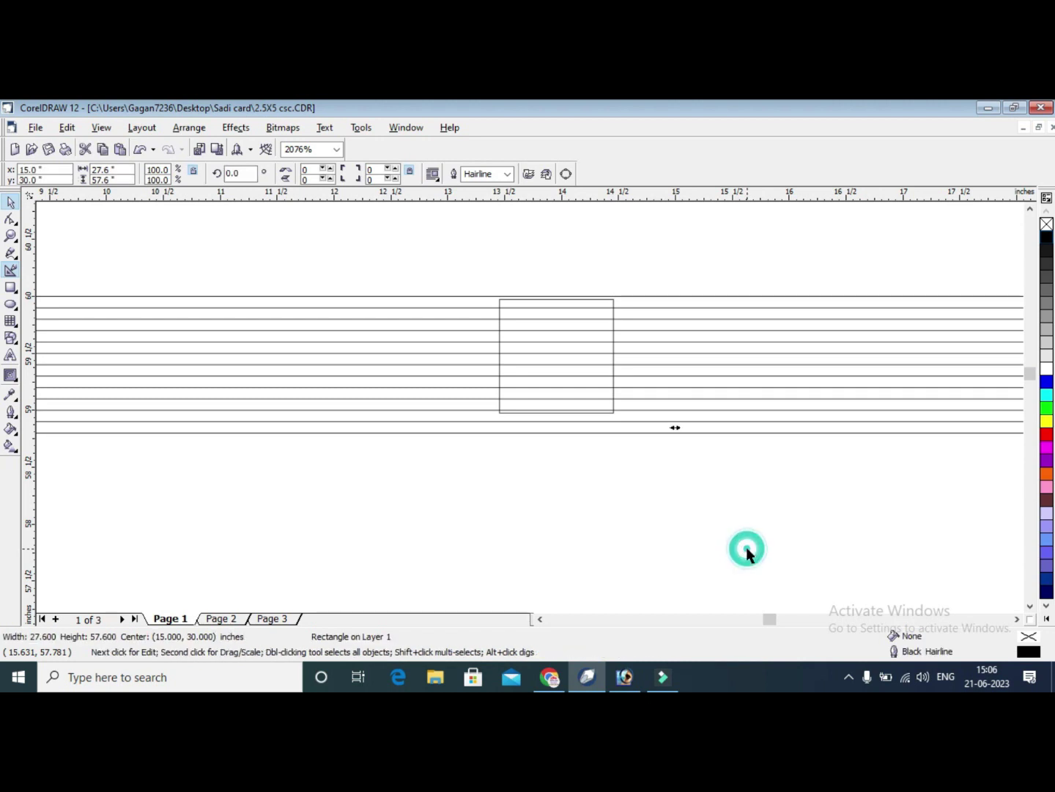
pyautogui.press('Delete')
pyautogui.click(744, 524)
pyautogui.press('Delete')
pyautogui.click(726, 389)
pyautogui.press('Delete')
pyautogui.press('Delete')
pyautogui.click(727, 389)
pyautogui.press('Delete')
pyautogui.press('Delete')
pyautogui.click(727, 390)
pyautogui.press('Delete')
pyautogui.press('Delete')
pyautogui.click(713, 403)
pyautogui.press('Delete')
pyautogui.click(711, 421)
pyautogui.press('Delete')
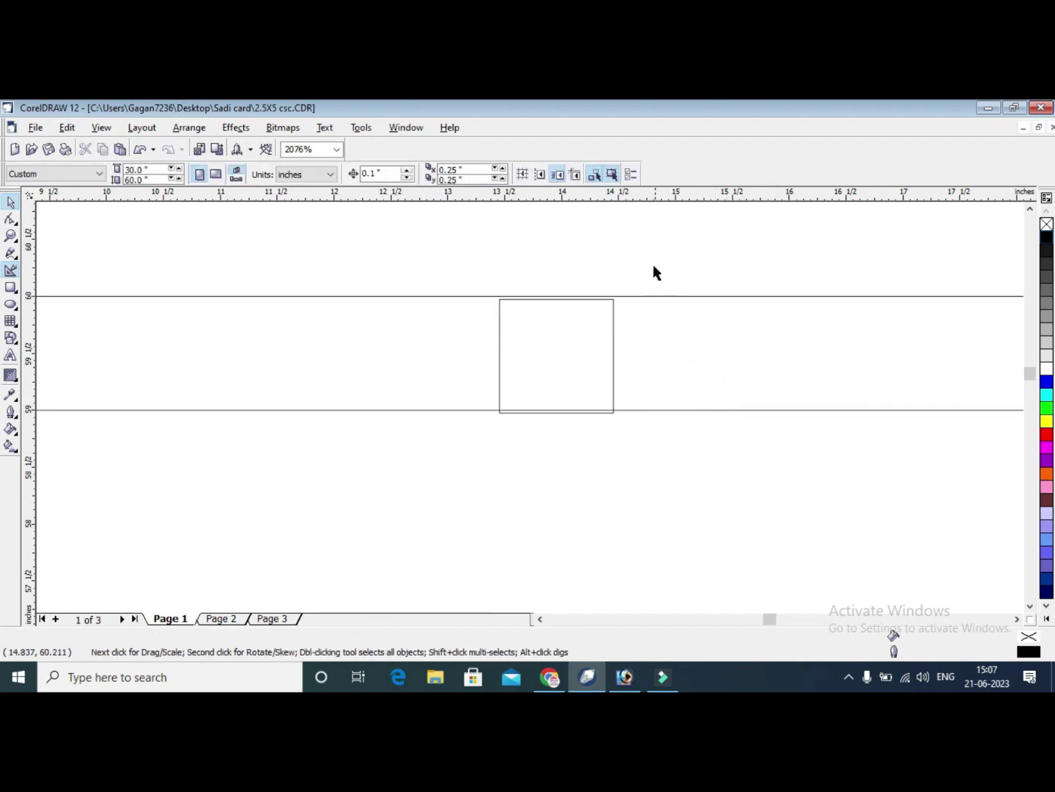
pyautogui.press('F4')
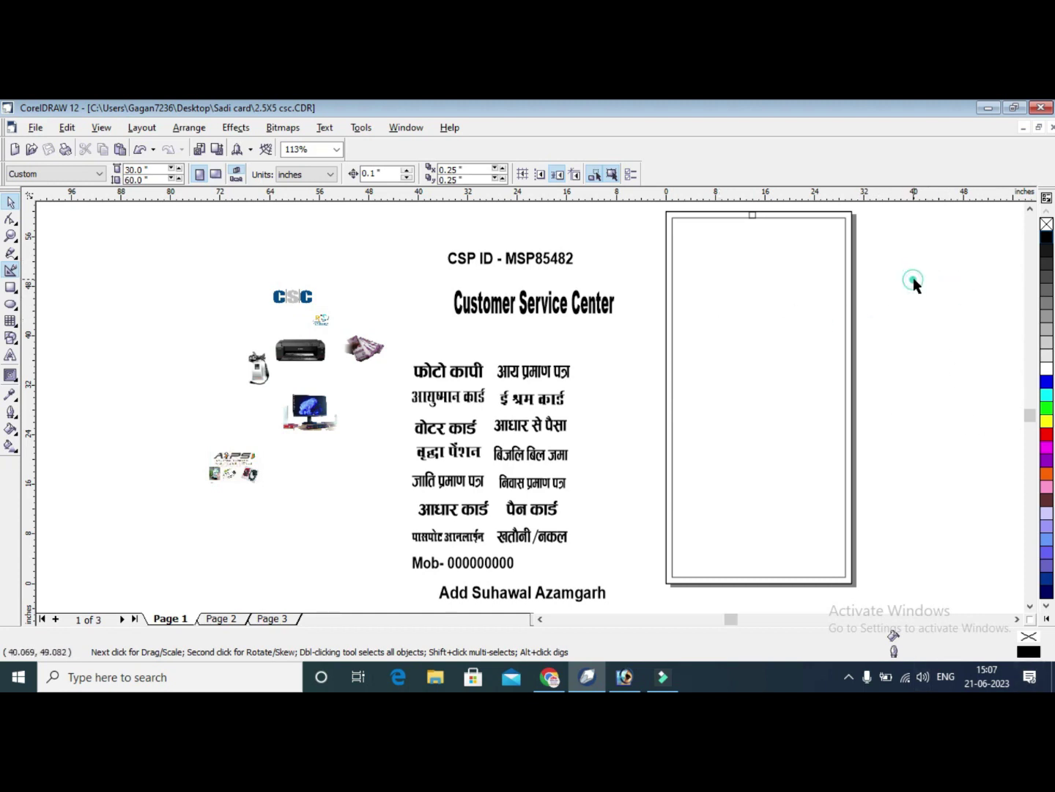
# Fill the outer frame rectangle deep navy and the inner rectangle white.
pyautogui.click(11, 237)
pyautogui.moveTo(618, 208); pyautogui.dragTo(938, 277)
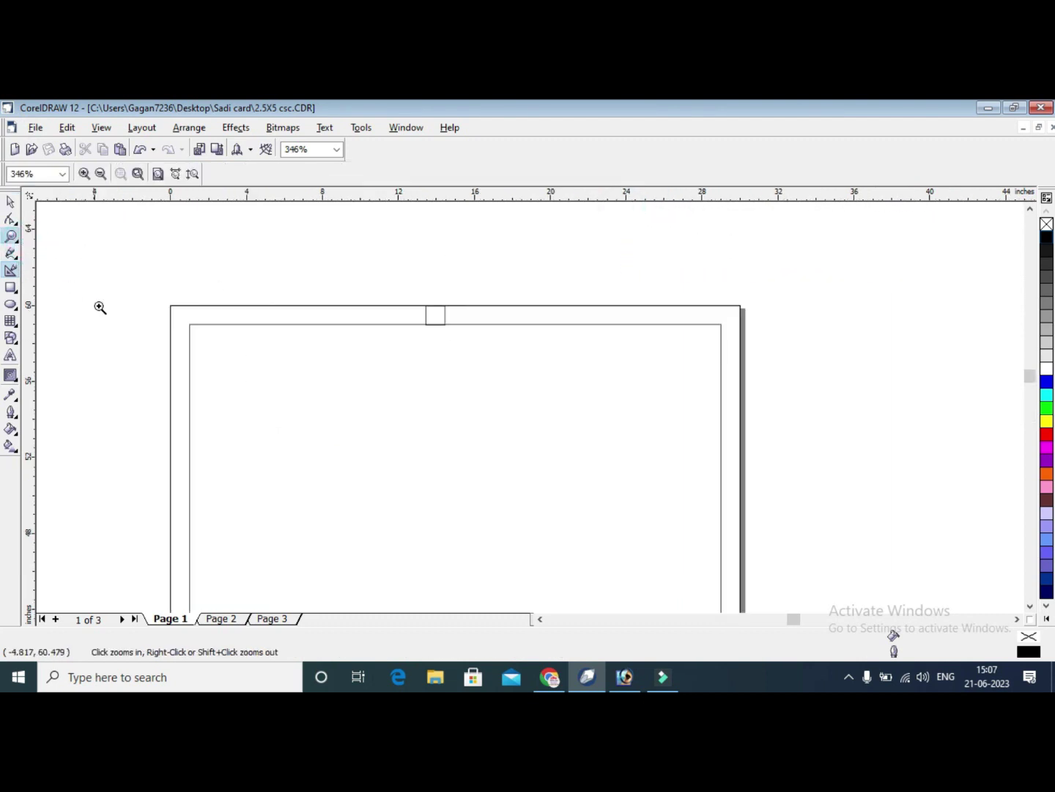
pyautogui.click(24, 198)
pyautogui.click(12, 202)
pyautogui.click(532, 239)
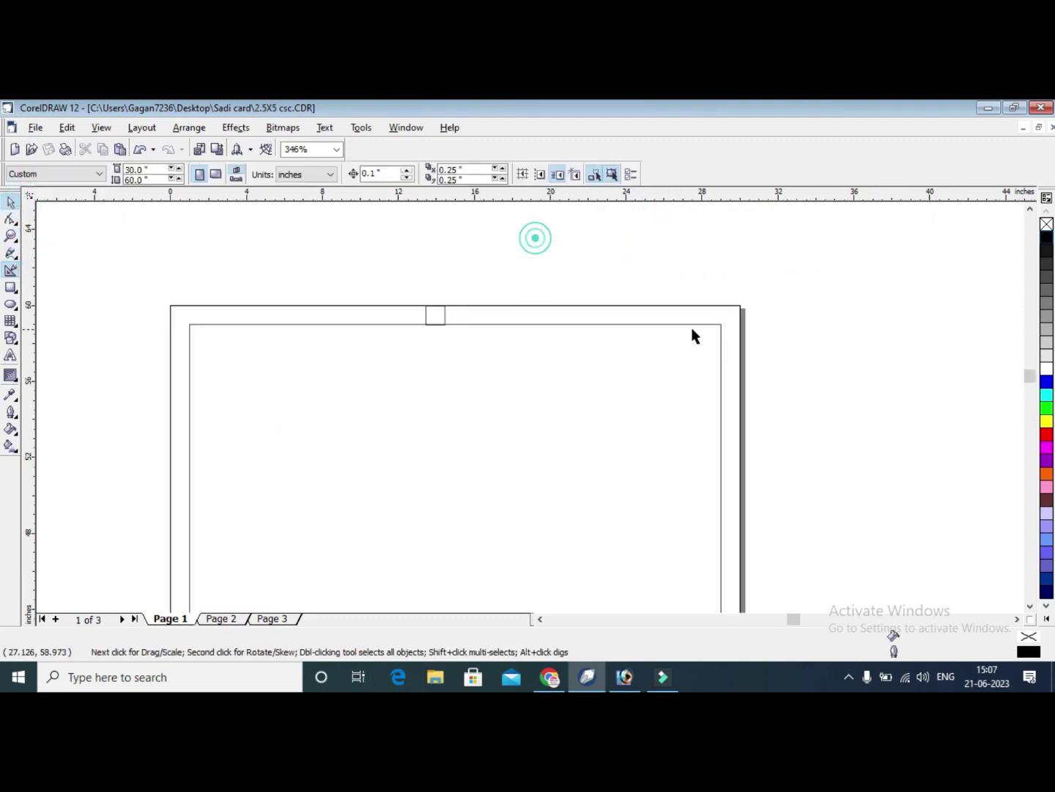
pyautogui.click(738, 307)
pyautogui.click(1046, 588)
pyautogui.click(929, 399)
pyautogui.click(634, 355)
pyautogui.click(1047, 366)
pyautogui.click(923, 320)
pyautogui.click(538, 411)
pyautogui.press('F4')
# Recolour the outer rectangle bright blue and remove the inner rectangle's fill.
pyautogui.click(879, 234)
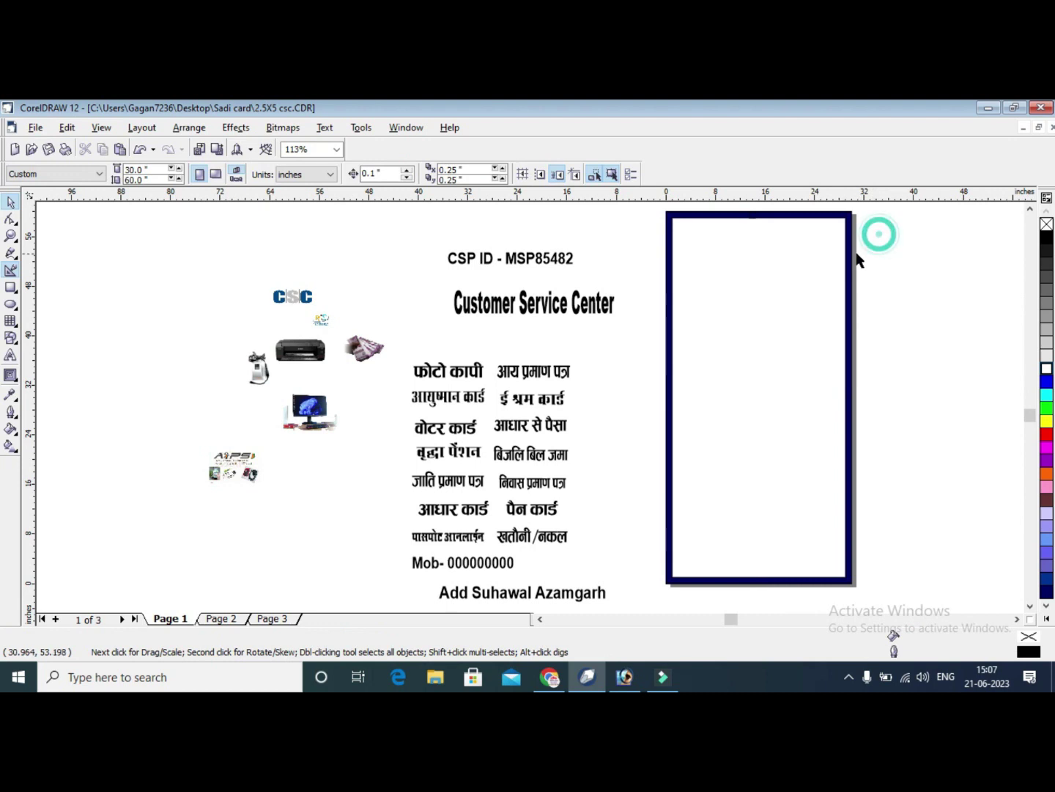
pyautogui.click(844, 213)
pyautogui.click(1048, 581)
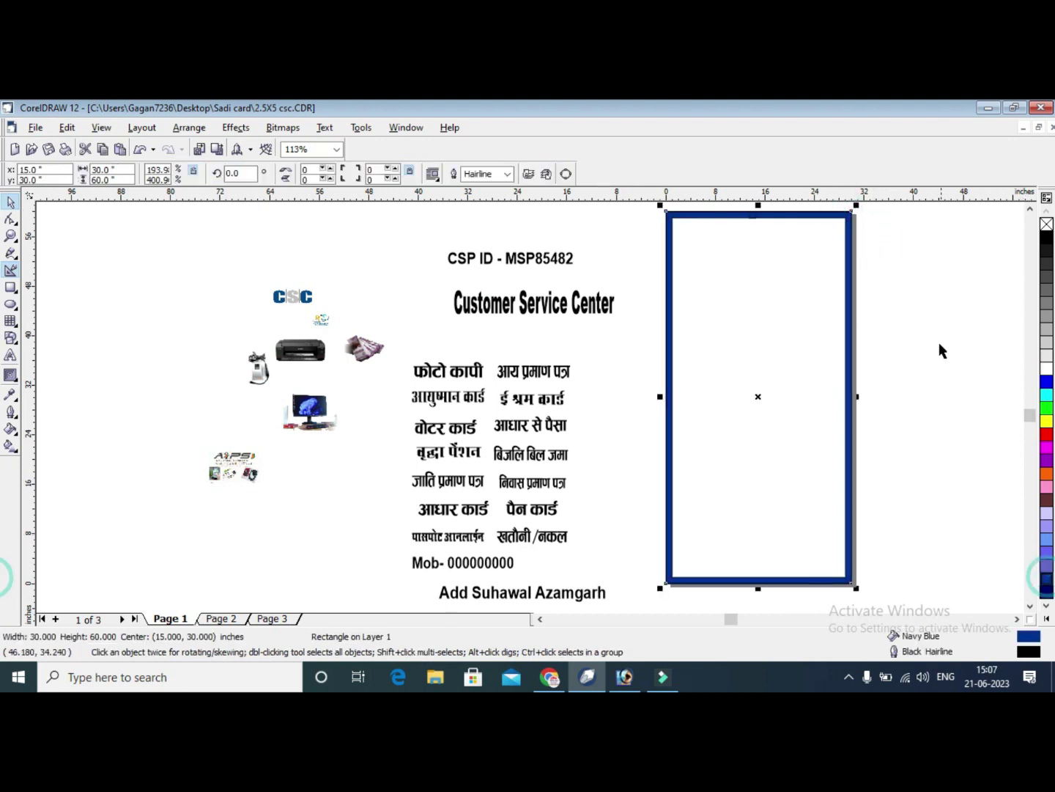
pyautogui.click(938, 336)
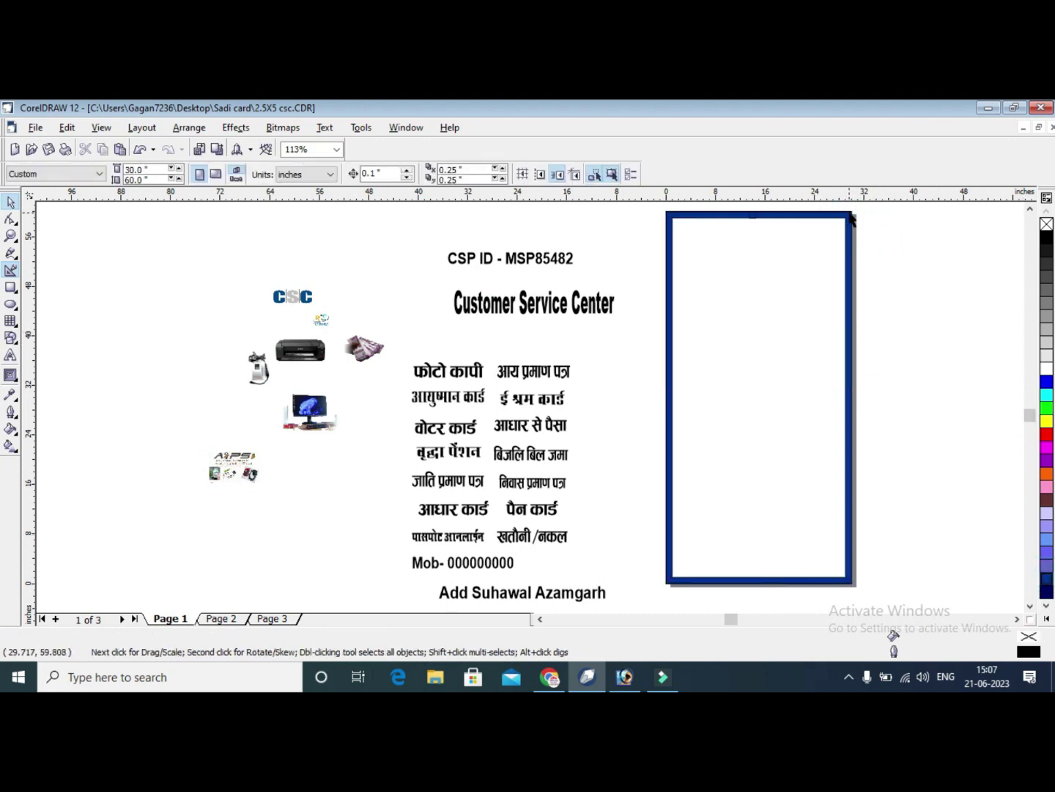
pyautogui.click(851, 218)
pyautogui.click(1046, 382)
pyautogui.click(972, 326)
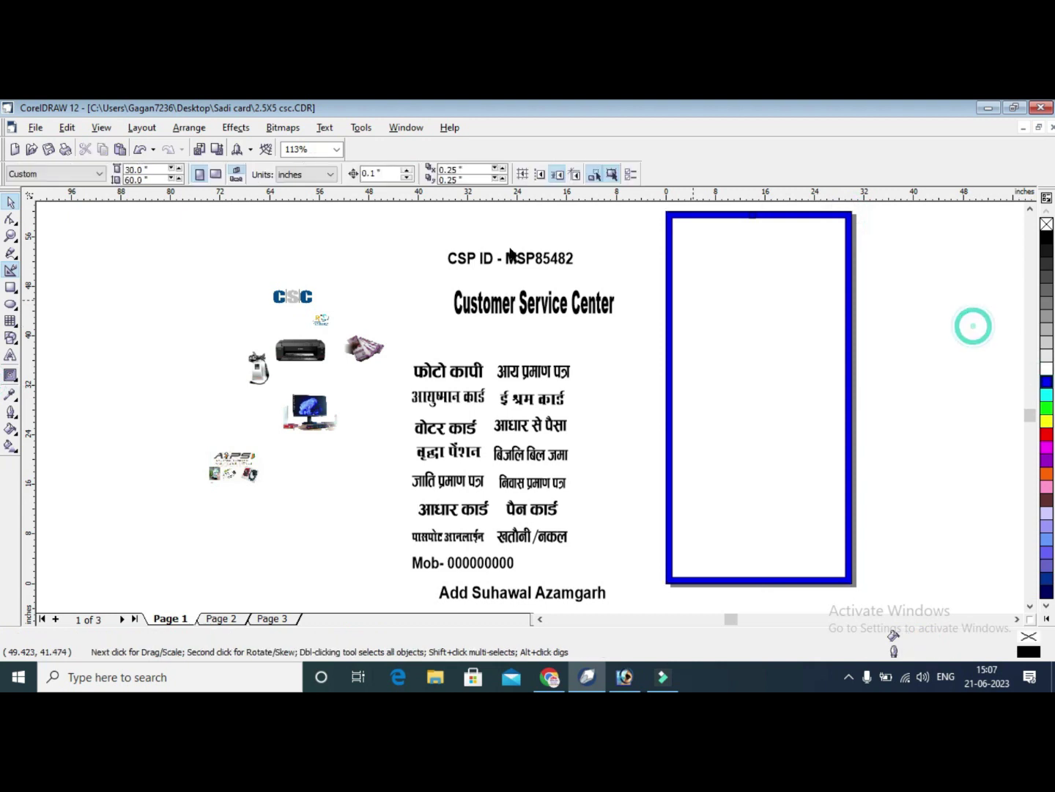
pyautogui.click(718, 251)
pyautogui.click(1046, 224)
pyautogui.click(957, 242)
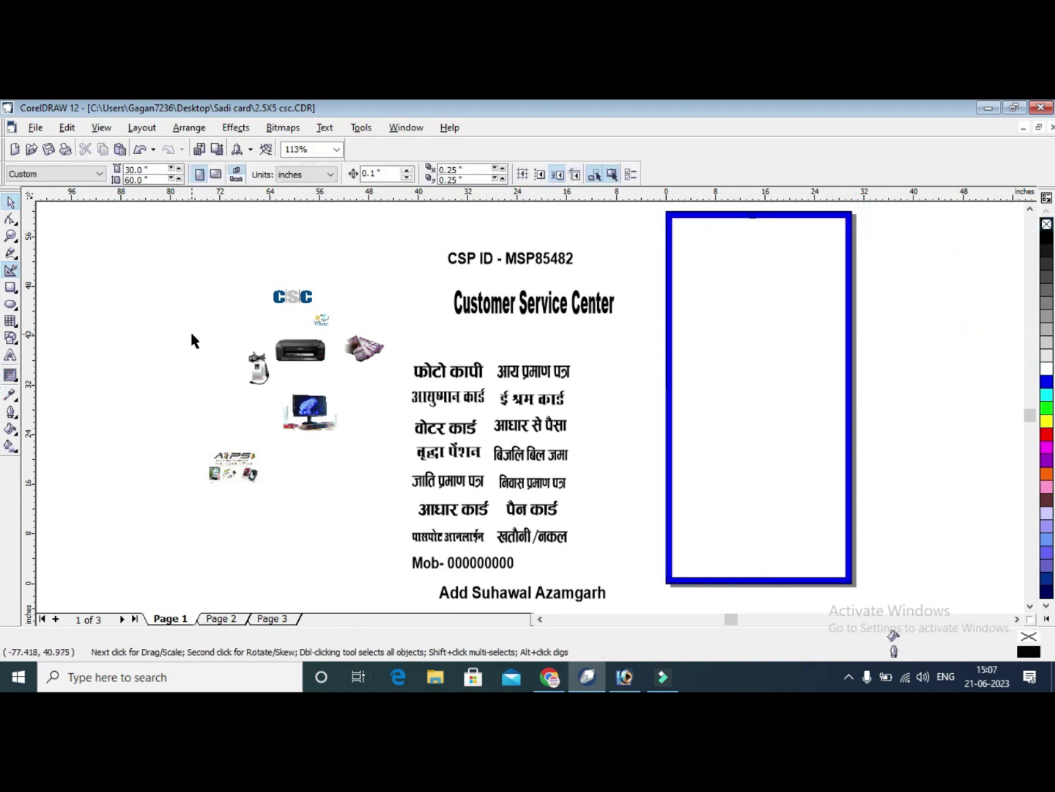
# Select the blue card rectangle and zoom in on its top.
pyautogui.click(555, 261)
pyautogui.click(848, 245)
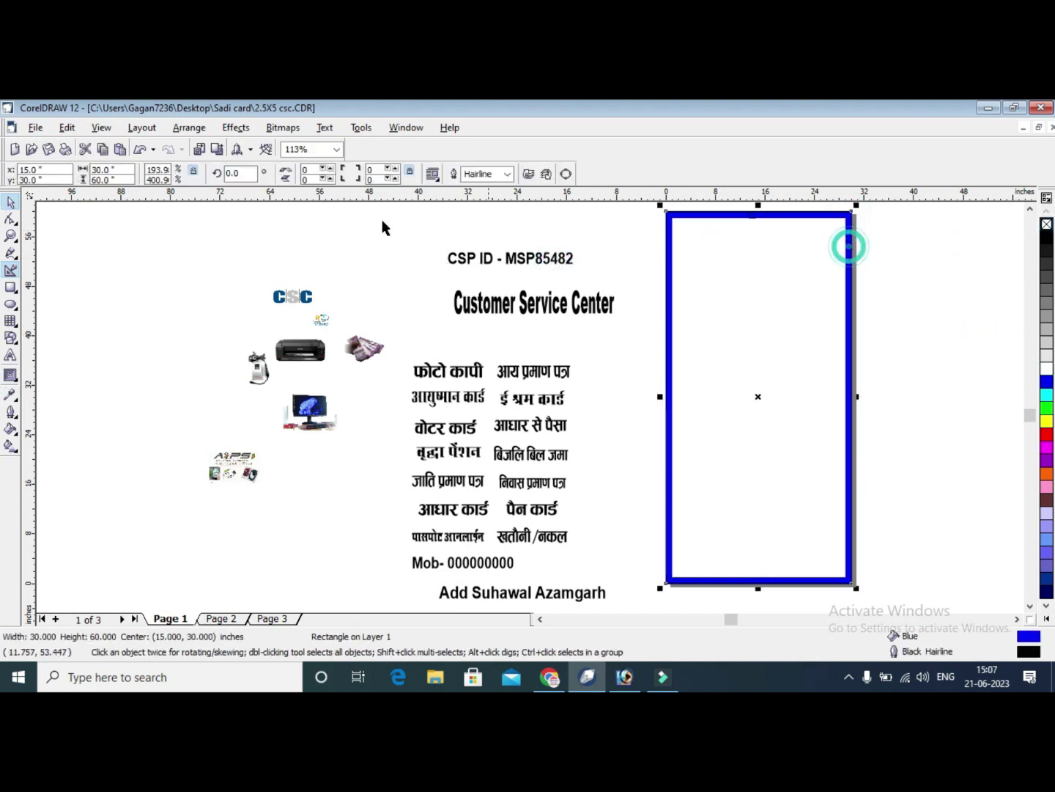
pyautogui.click(11, 235)
pyautogui.moveTo(631, 217); pyautogui.dragTo(941, 340)
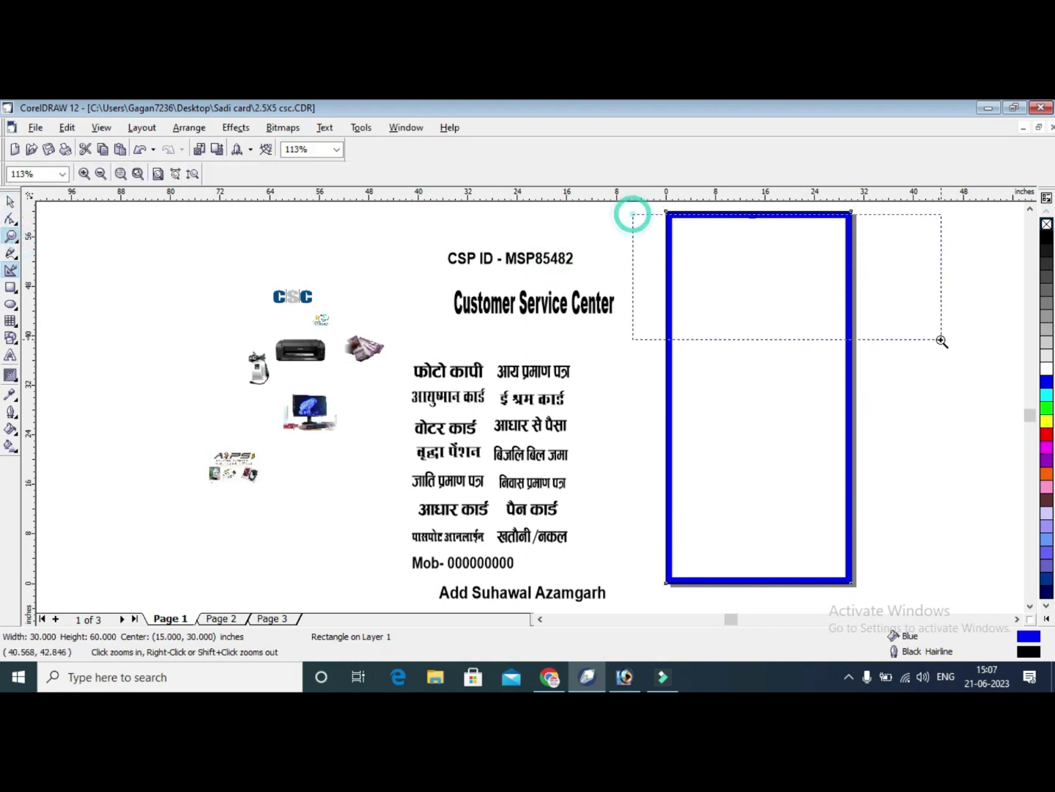
pyautogui.click(9, 201)
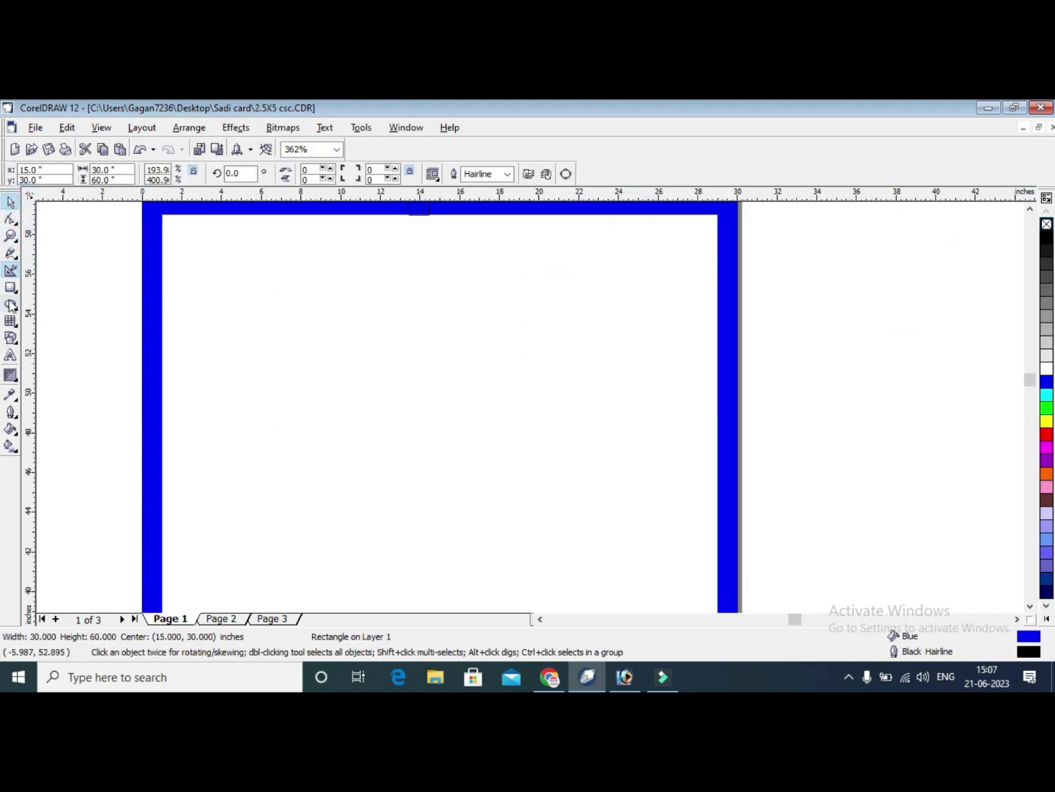
# Draw a circle and PowerClip it inside the blue card rectangle, then edit the contents.
pyautogui.click(11, 303)
pyautogui.moveTo(227, 254); pyautogui.dragTo(578, 580)
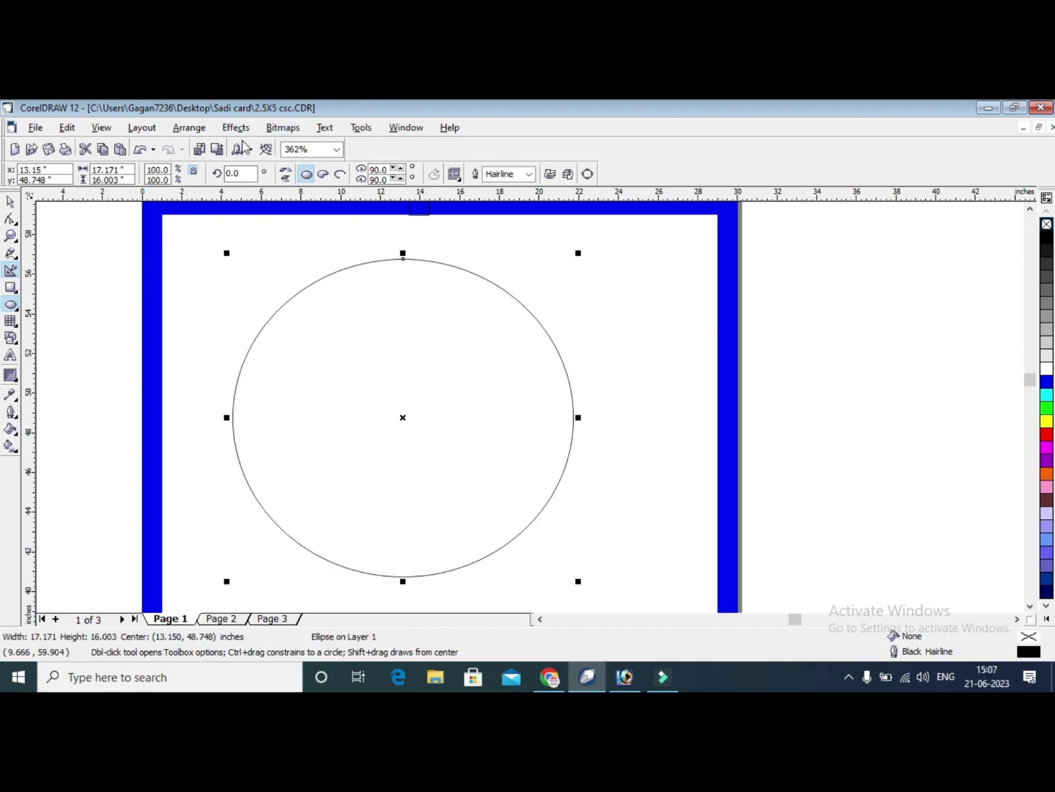
pyautogui.click(236, 128)
pyautogui.click(448, 304)
pyautogui.click(605, 239)
pyautogui.rightClick(605, 239)
pyautogui.click(636, 267)
# Stretch the circle into a wide ellipse spanning the card's top.
pyautogui.scroll(-3, 572, 452)
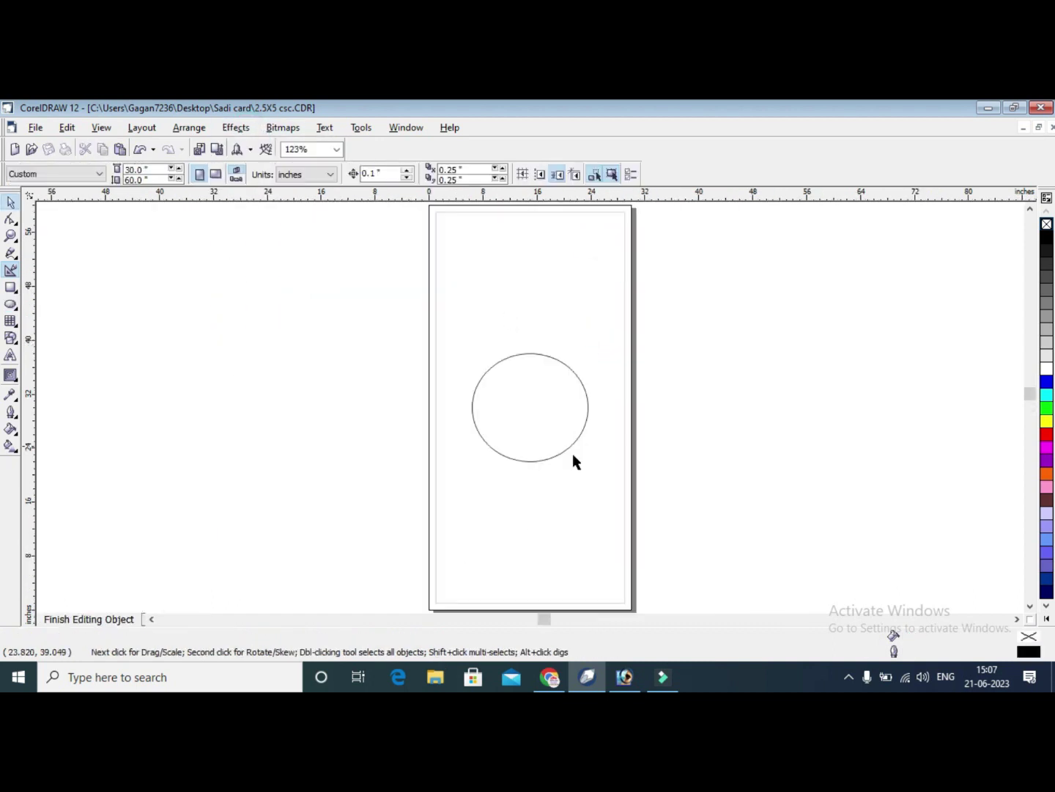
pyautogui.scroll(-2, 558, 425)
pyautogui.click(526, 326)
pyautogui.click(11, 235)
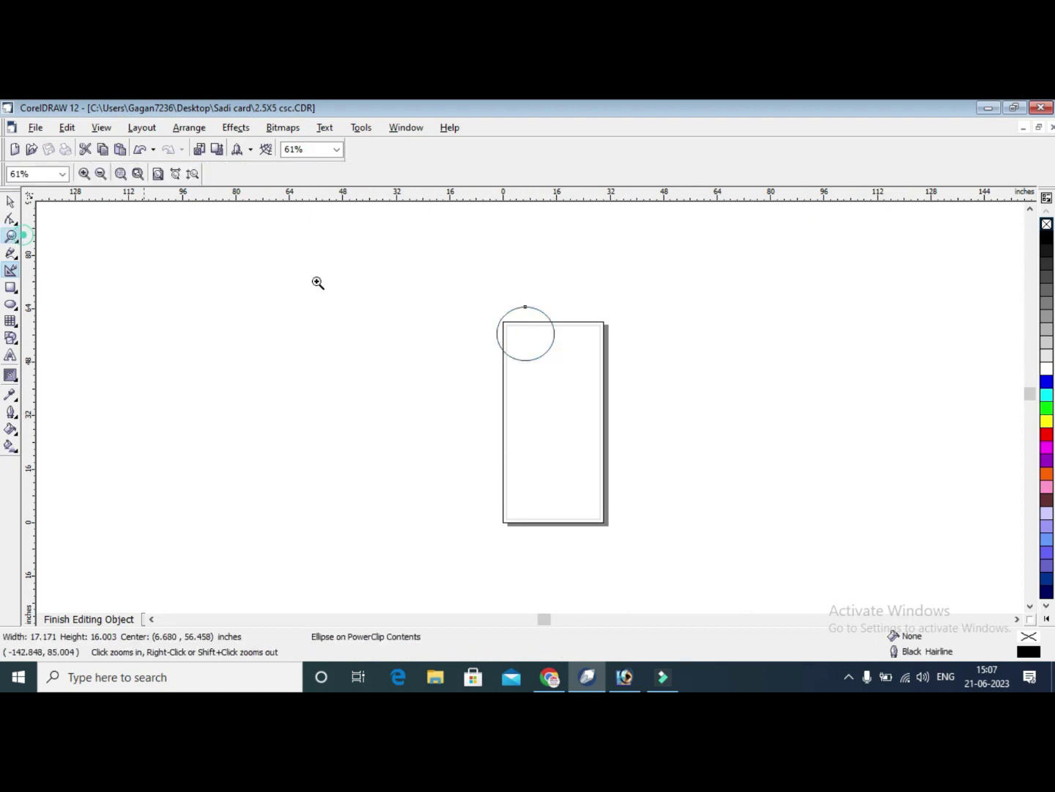
pyautogui.moveTo(403, 280); pyautogui.dragTo(754, 429)
pyautogui.scroll(1, 130, 428)
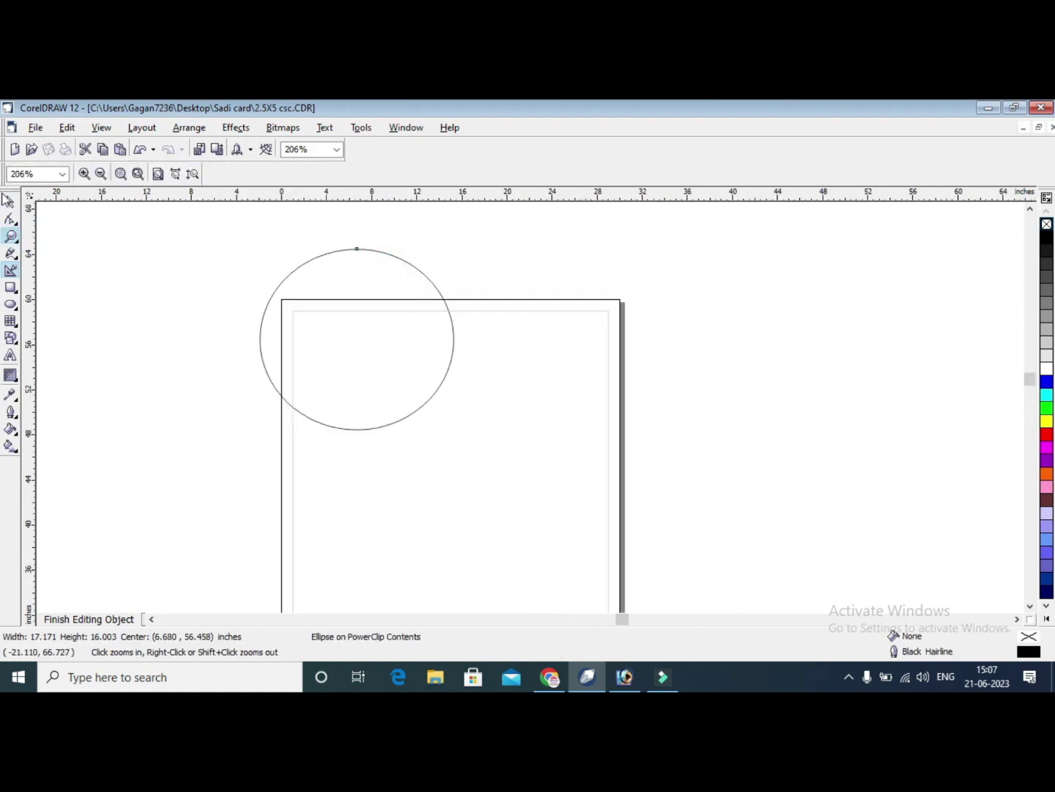
pyautogui.click(10, 200)
pyautogui.moveTo(458, 340); pyautogui.dragTo(778, 340)
pyautogui.moveTo(648, 351); pyautogui.dragTo(593, 349)
pyautogui.moveTo(496, 425); pyautogui.dragTo(492, 418)
# Make the ellipse slightly taller, add a slightly larger copy and fill it light grey.
pyautogui.click(842, 366)
pyautogui.click(405, 334)
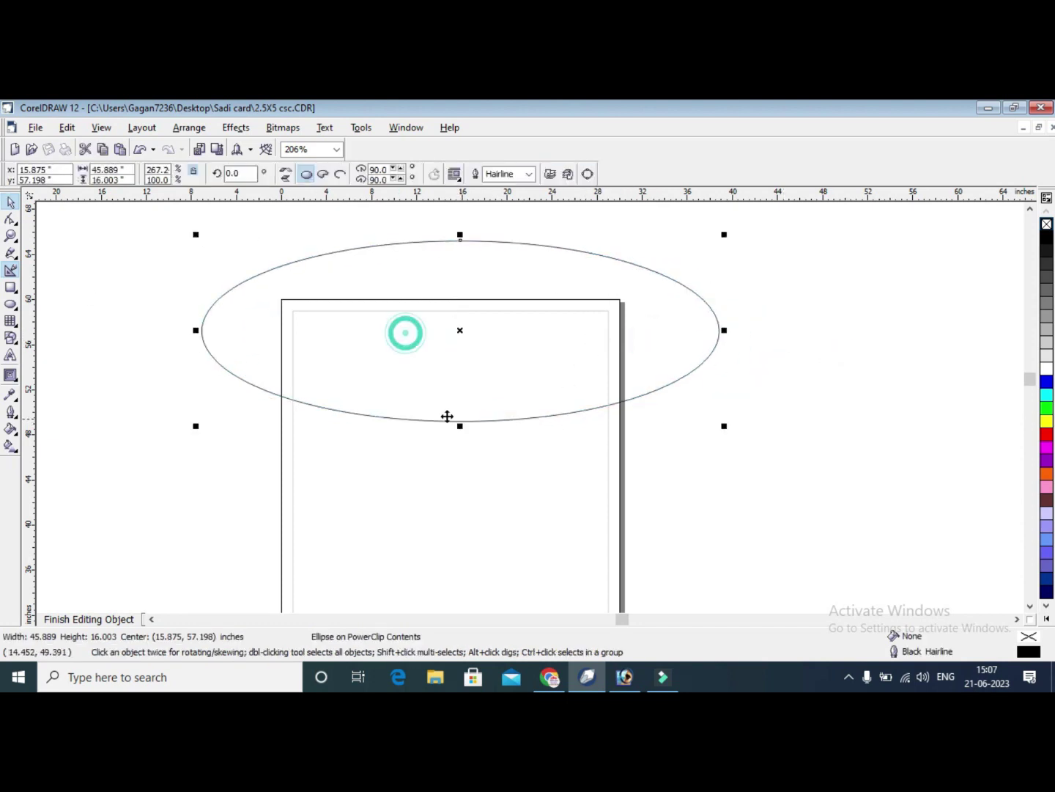
pyautogui.moveTo(458, 425)
pyautogui.mouseDown()
pyautogui.moveTo(458, 446)
pyautogui.moveTo(475, 409)
pyautogui.mouseUp()
pyautogui.click(473, 412)
pyautogui.click(817, 442)
pyautogui.click(540, 420)
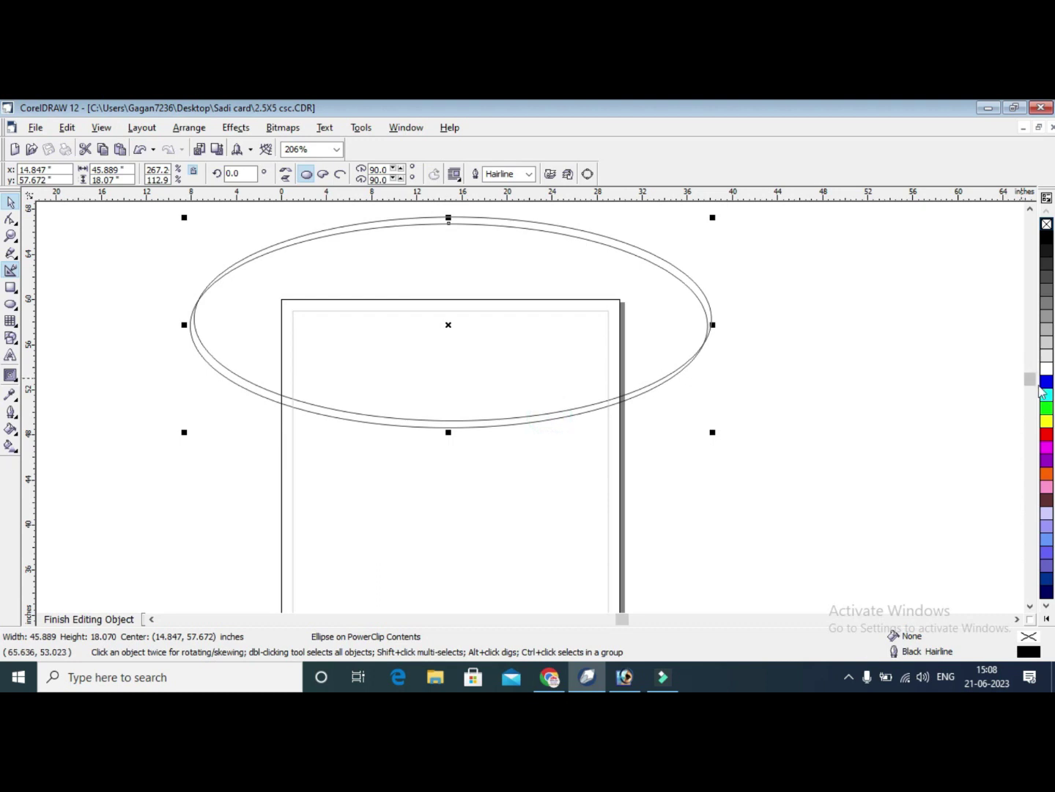
pyautogui.click(1046, 356)
# Give the ellipse a radial fountain fill centred near its lower edge.
pyautogui.moveTo(480, 368); pyautogui.dragTo(483, 360)
pyautogui.click(17, 443)
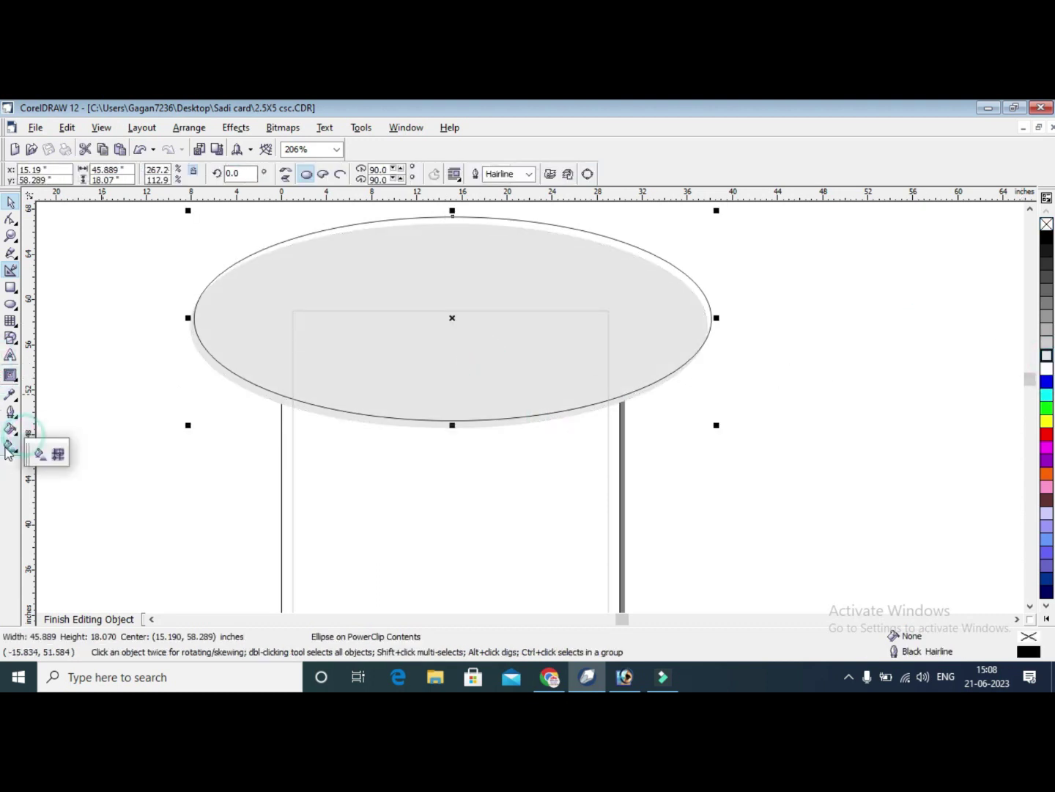
pyautogui.moveTo(527, 288); pyautogui.dragTo(458, 449)
pyautogui.click(59, 174)
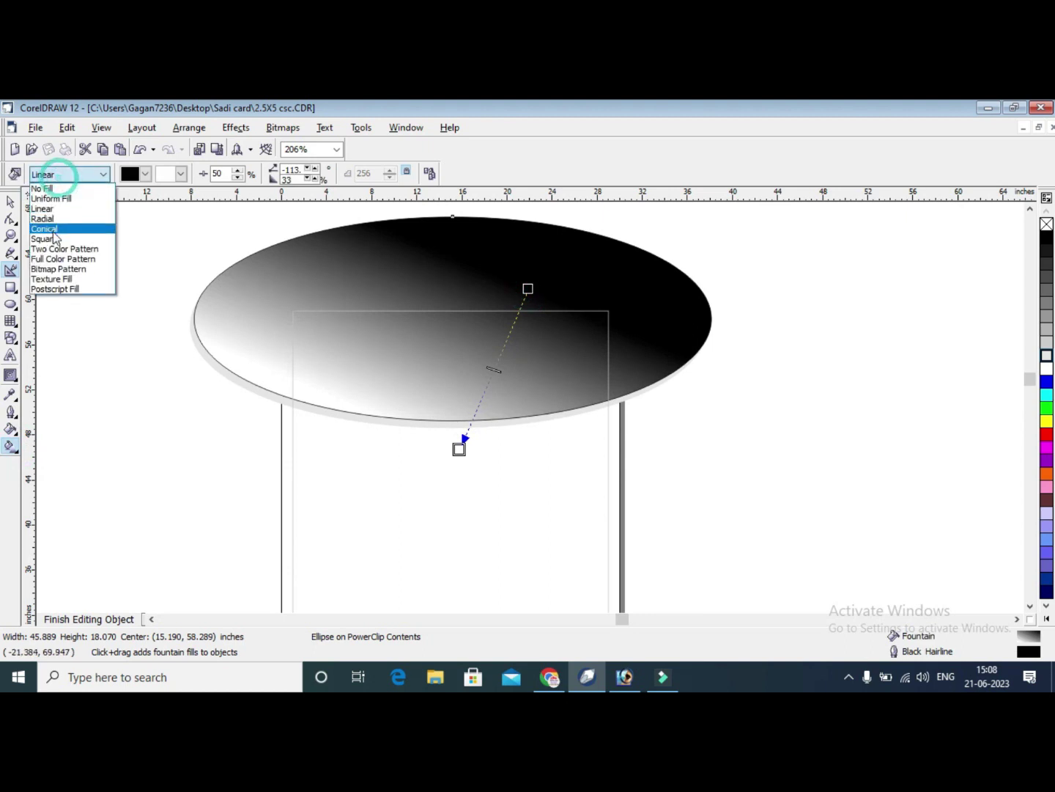
pyautogui.click(43, 219)
pyautogui.moveTo(452, 317); pyautogui.dragTo(446, 402)
pyautogui.moveTo(452, 353); pyautogui.dragTo(449, 326)
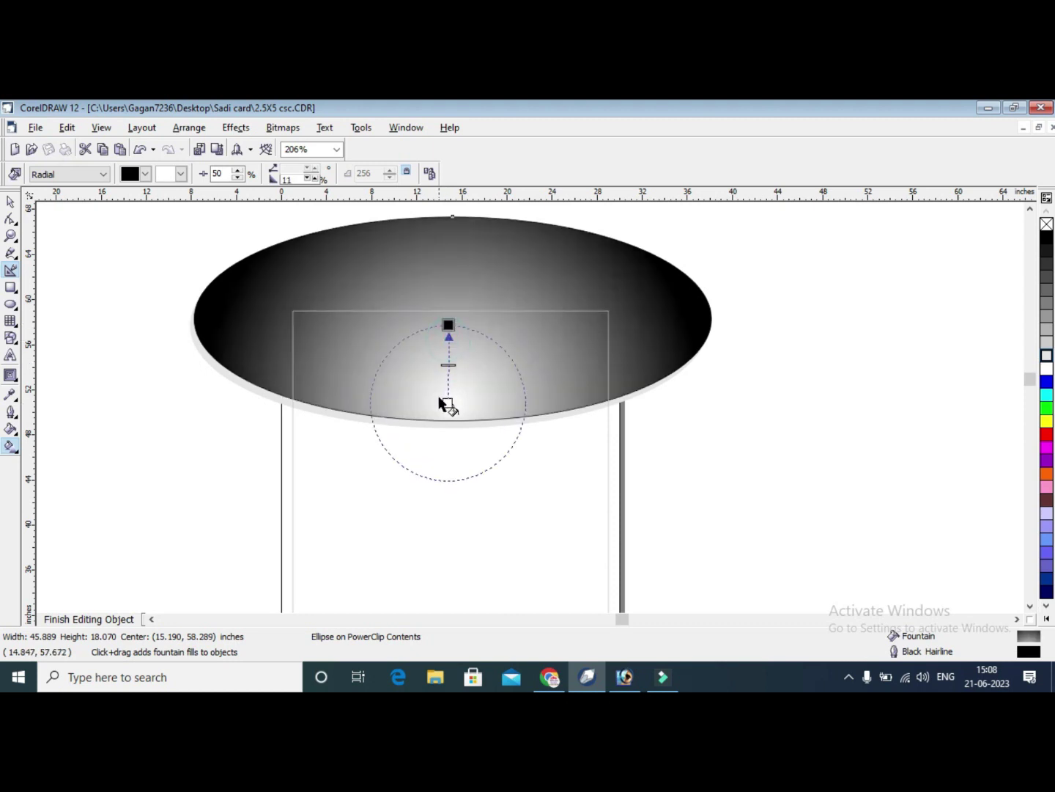
pyautogui.moveTo(445, 403); pyautogui.dragTo(444, 402)
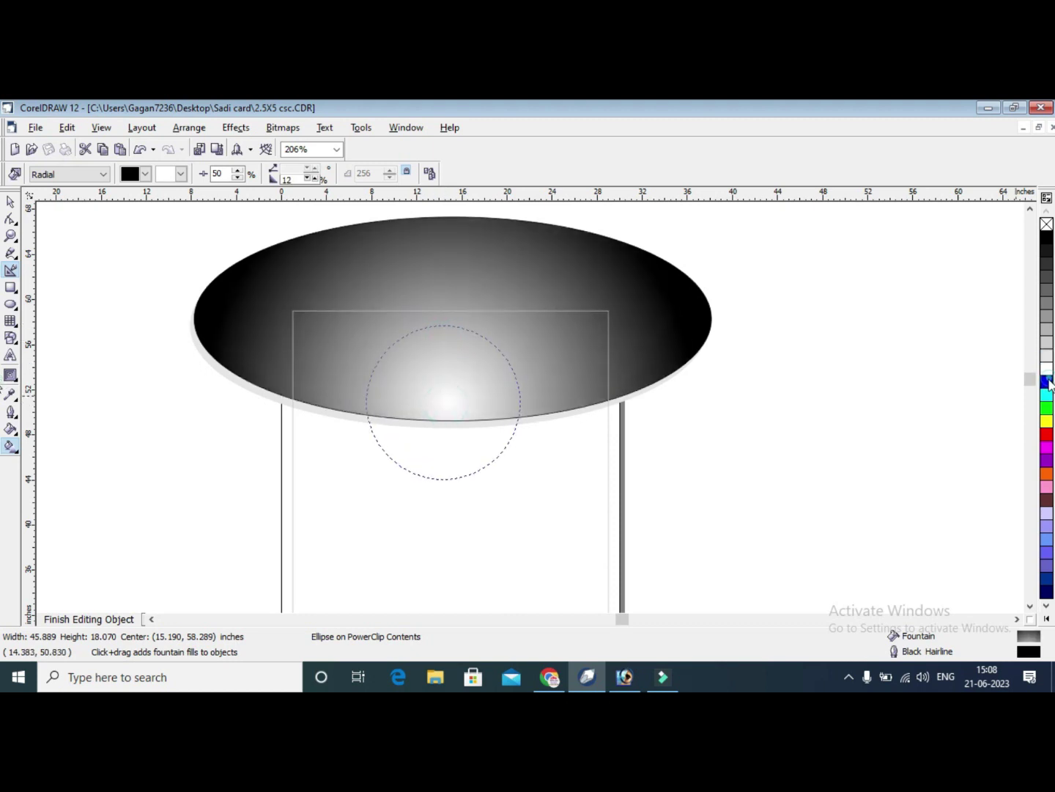
# Set the gradient colours to blue and dark navy and tighten its spread.
pyautogui.click(1048, 382)
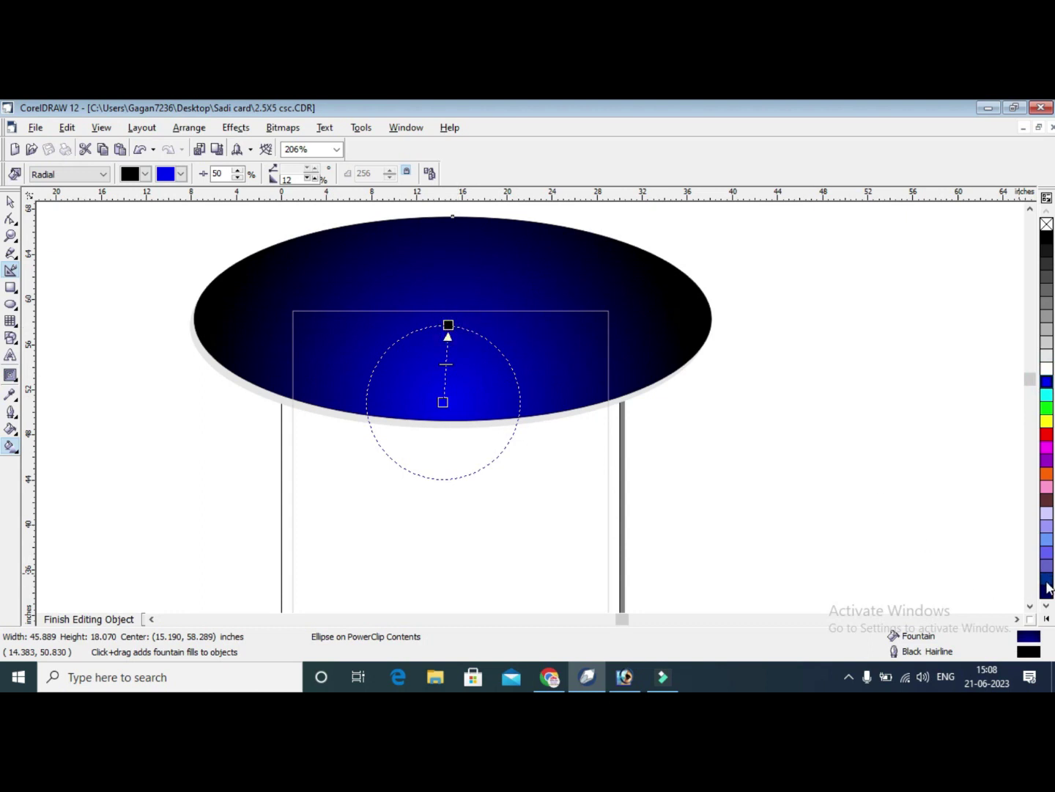
pyautogui.click(448, 324)
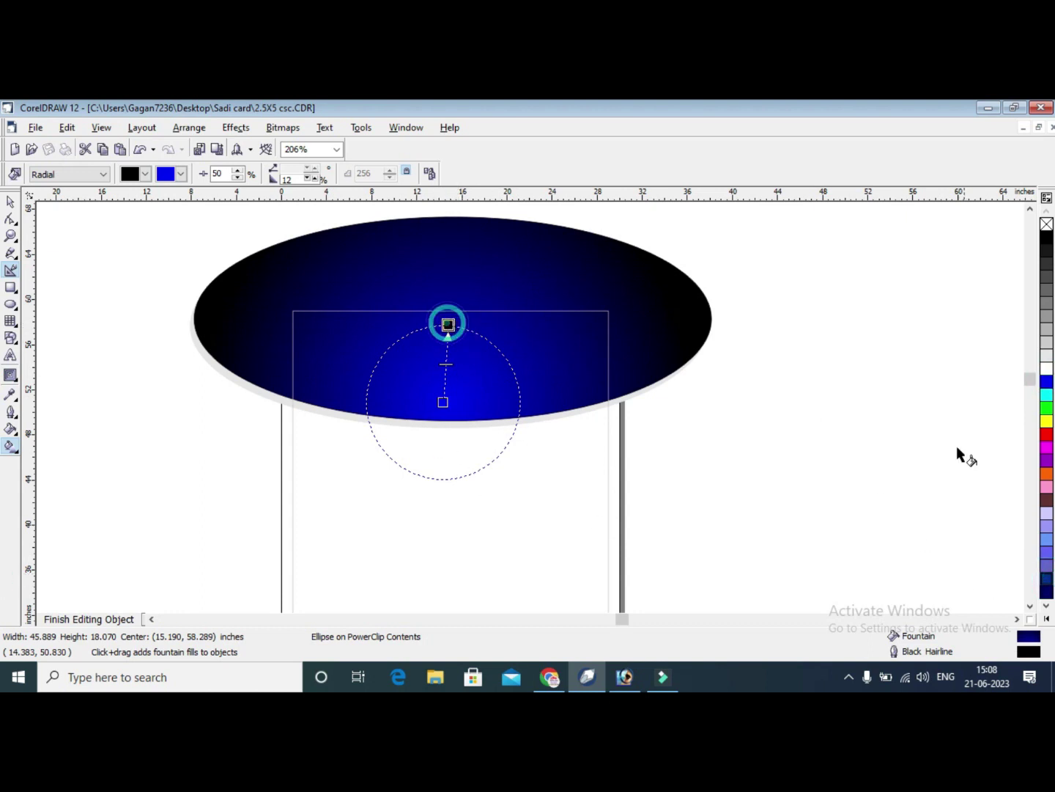
pyautogui.click(1048, 577)
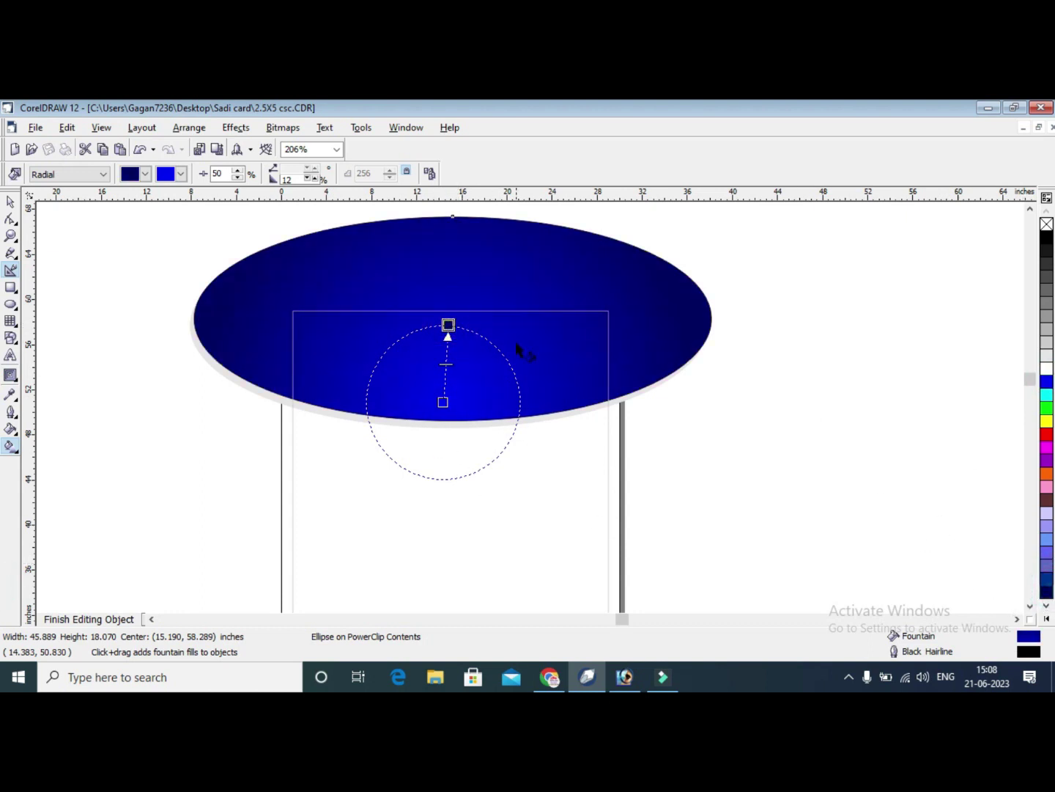
pyautogui.moveTo(448, 324); pyautogui.dragTo(439, 335)
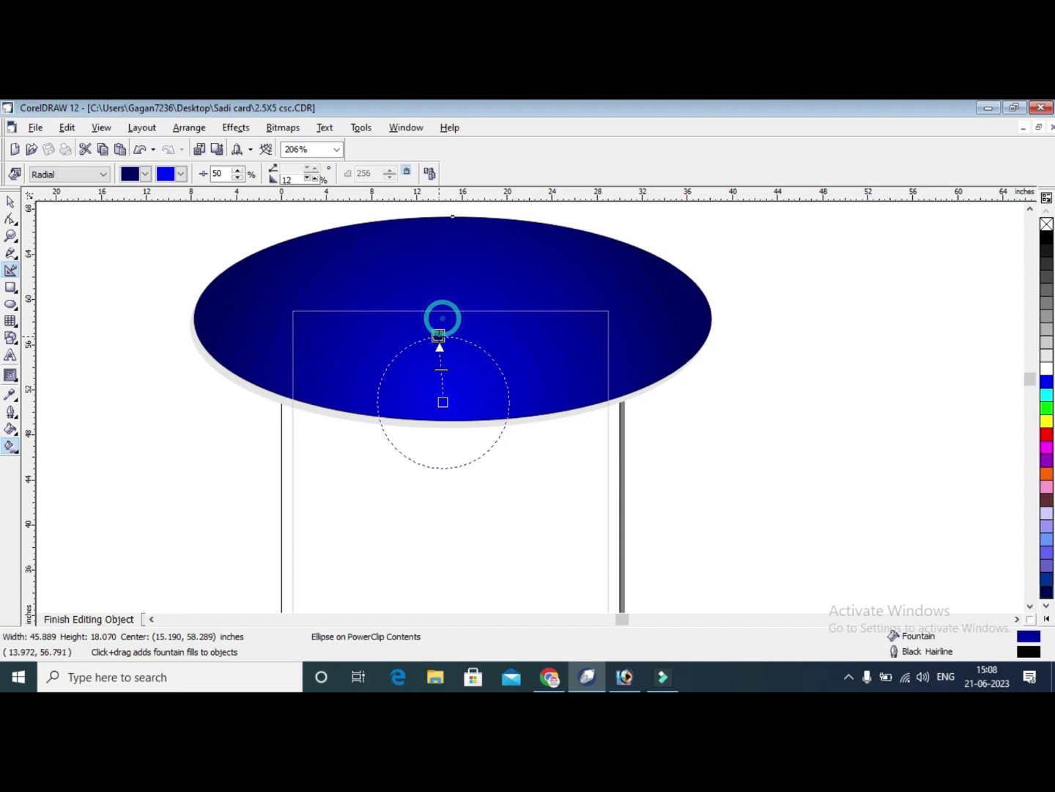
# Remove the ellipse's outline and finish editing the PowerClip contents.
pyautogui.click(9, 204)
pyautogui.rightClick(1047, 223)
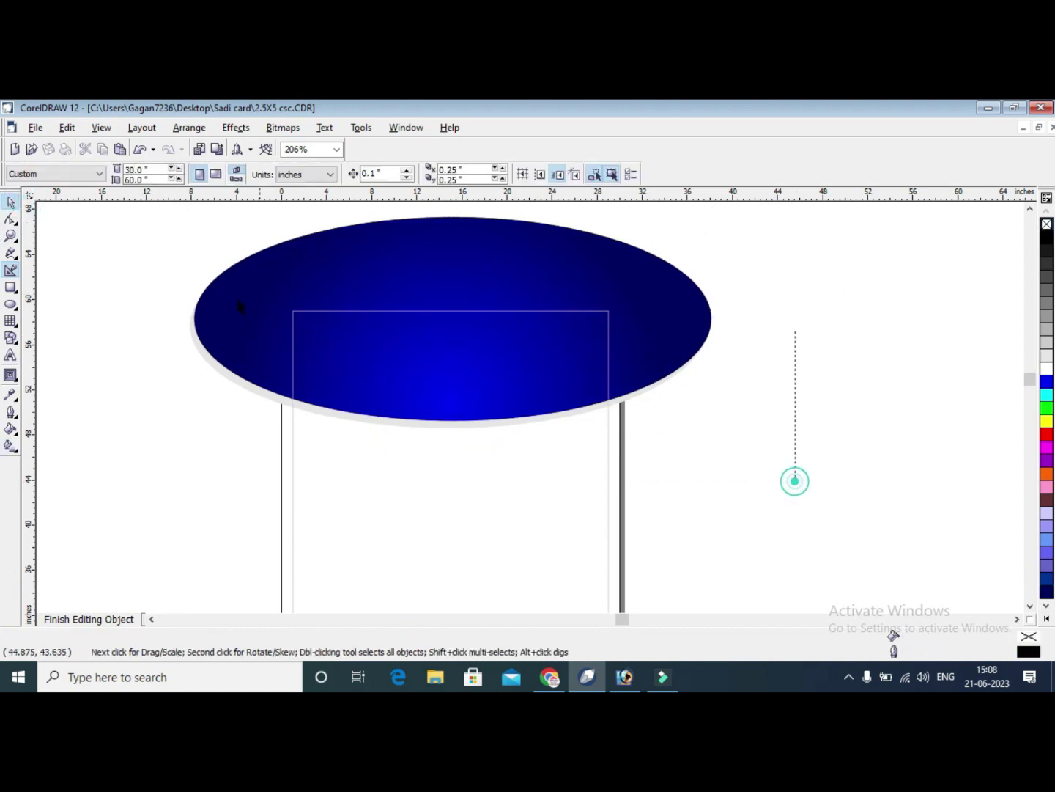
pyautogui.scroll(1, 794, 481)
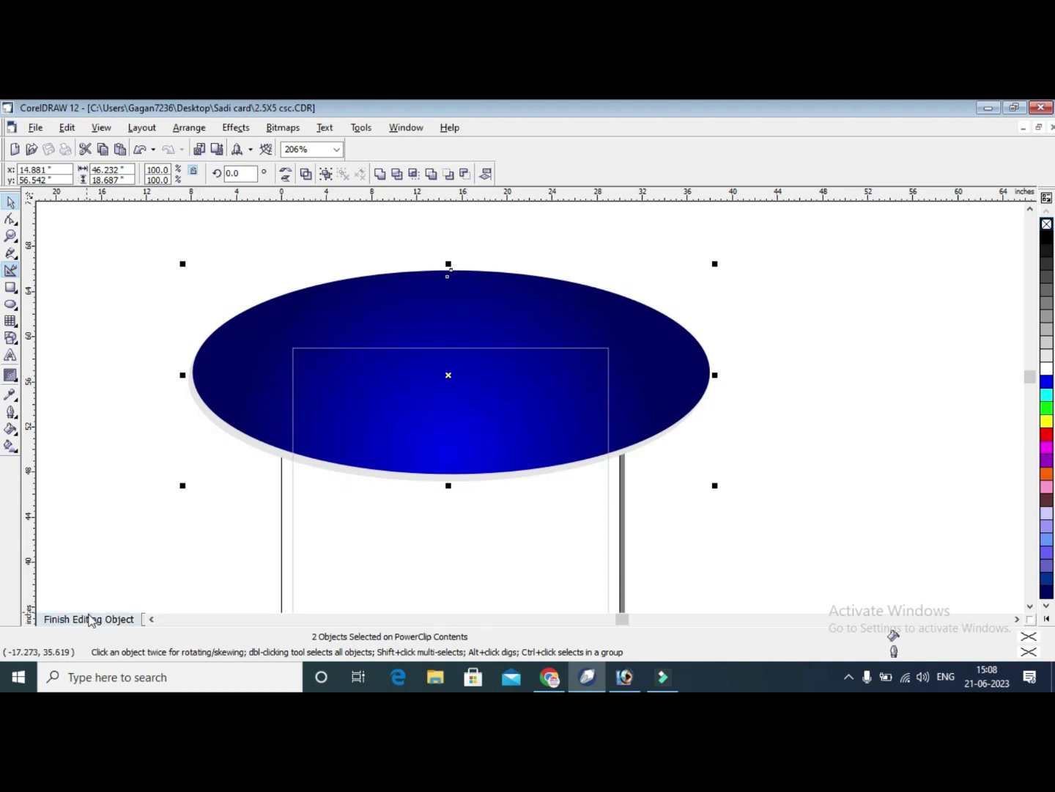
pyautogui.click(89, 618)
pyautogui.scroll(-1, 700, 357)
# Move the CSP ID - MSP85482 text onto the top of the blue header, zooming in to position it.
pyautogui.scroll(-1, 701, 357)
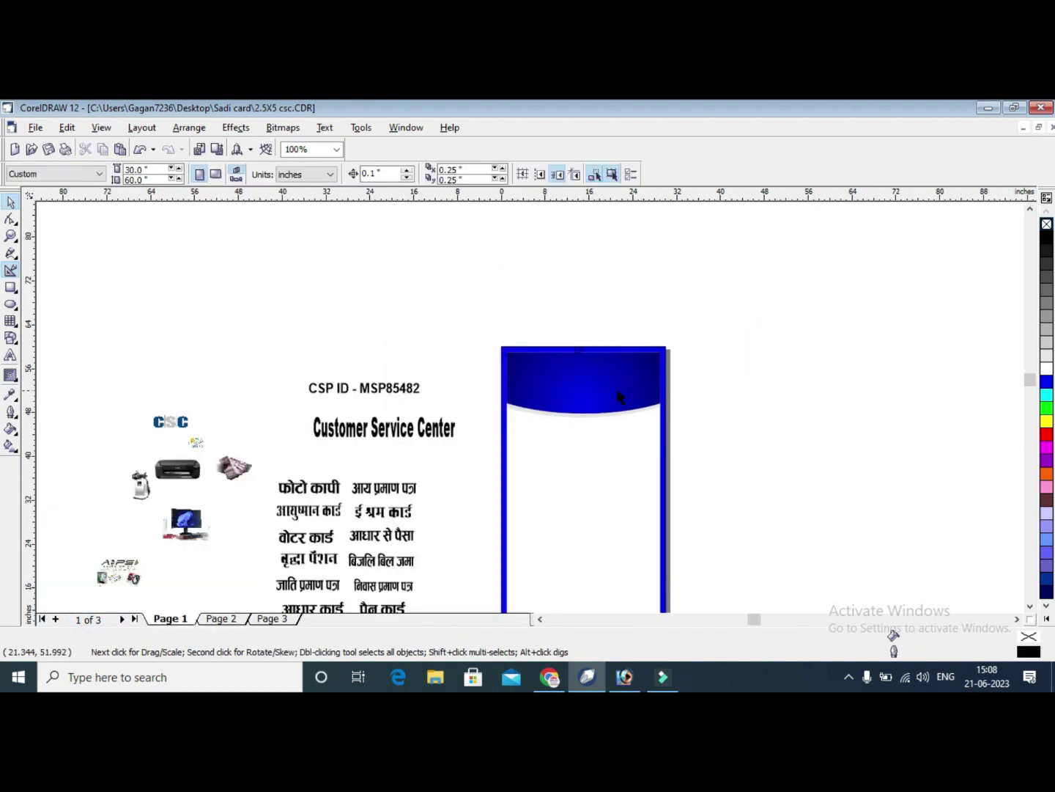
pyautogui.moveTo(411, 391); pyautogui.dragTo(620, 325)
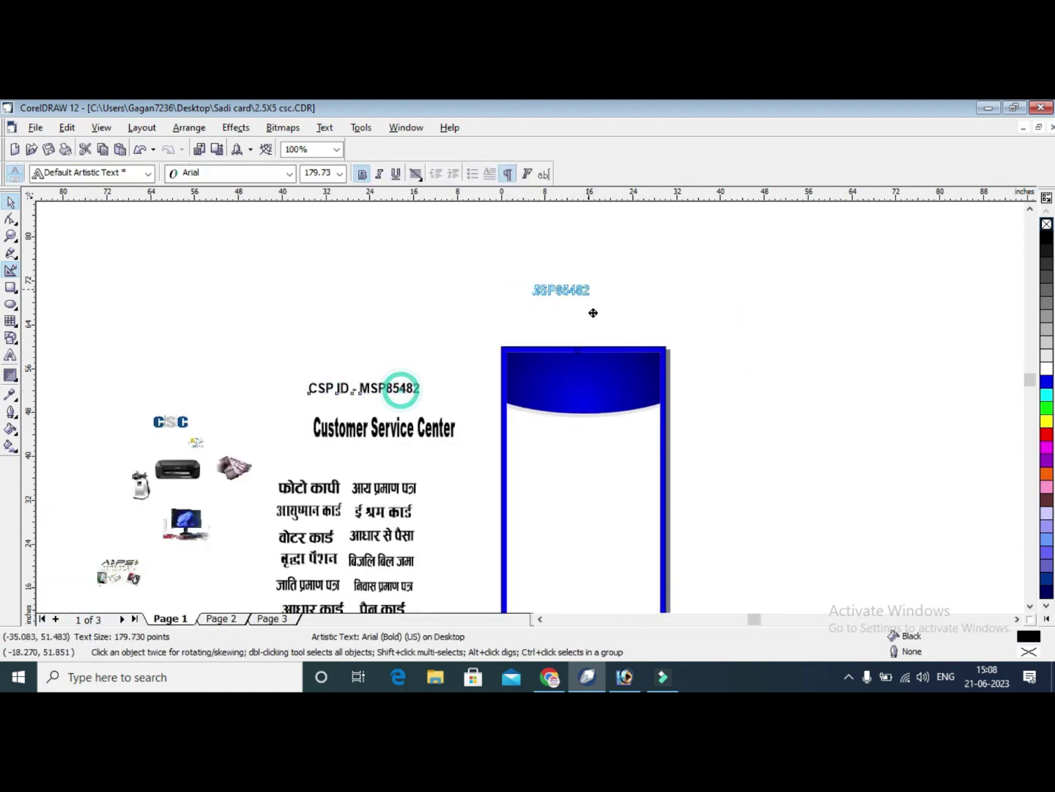
pyautogui.click(9, 235)
pyautogui.moveTo(696, 406); pyautogui.dragTo(465, 287)
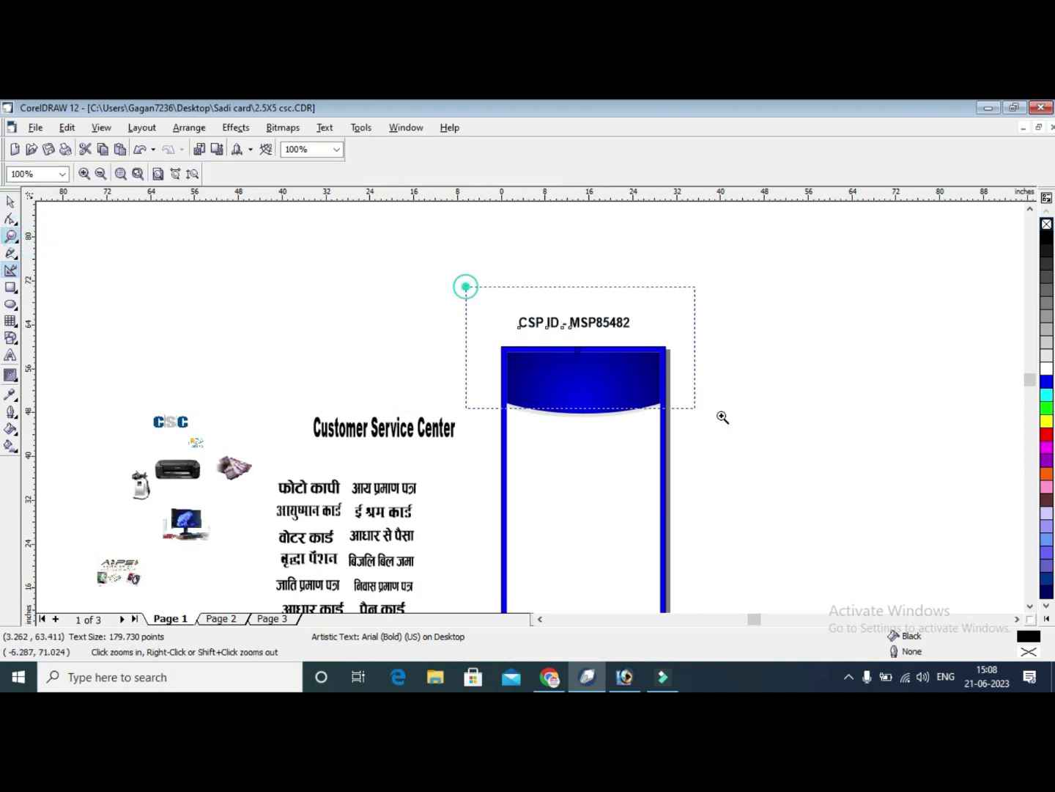
pyautogui.click(10, 201)
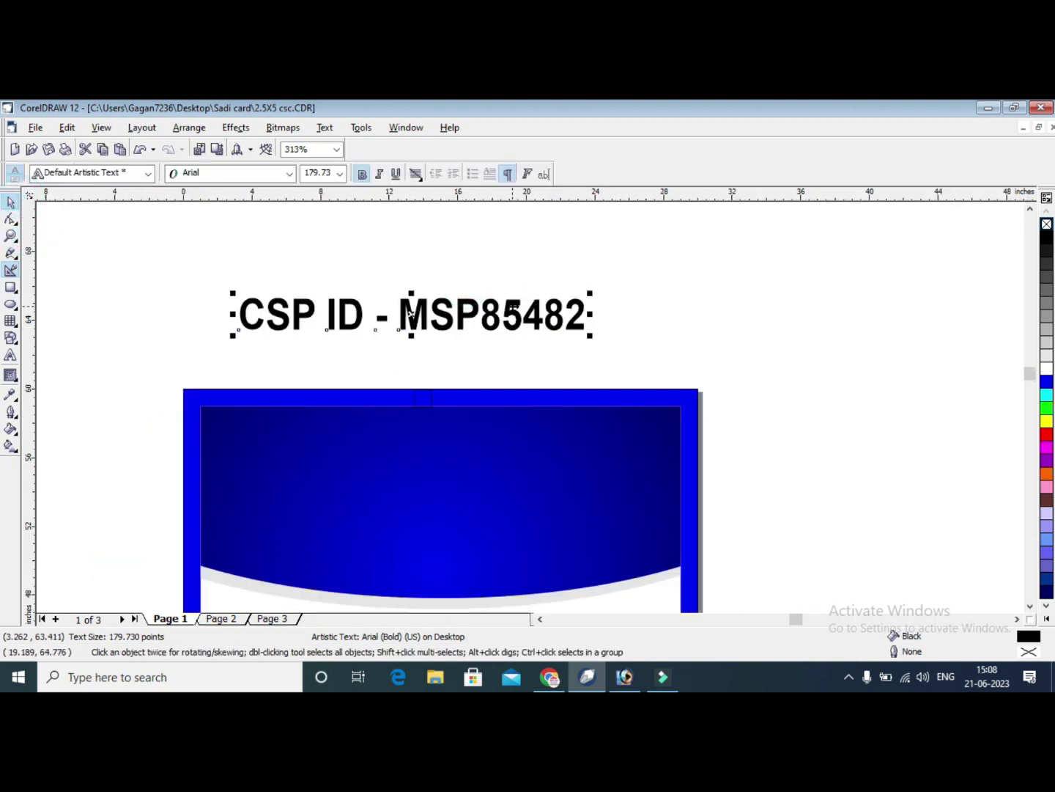
pyautogui.moveTo(513, 333)
pyautogui.mouseDown()
pyautogui.moveTo(504, 441)
pyautogui.moveTo(524, 423)
pyautogui.mouseUp()
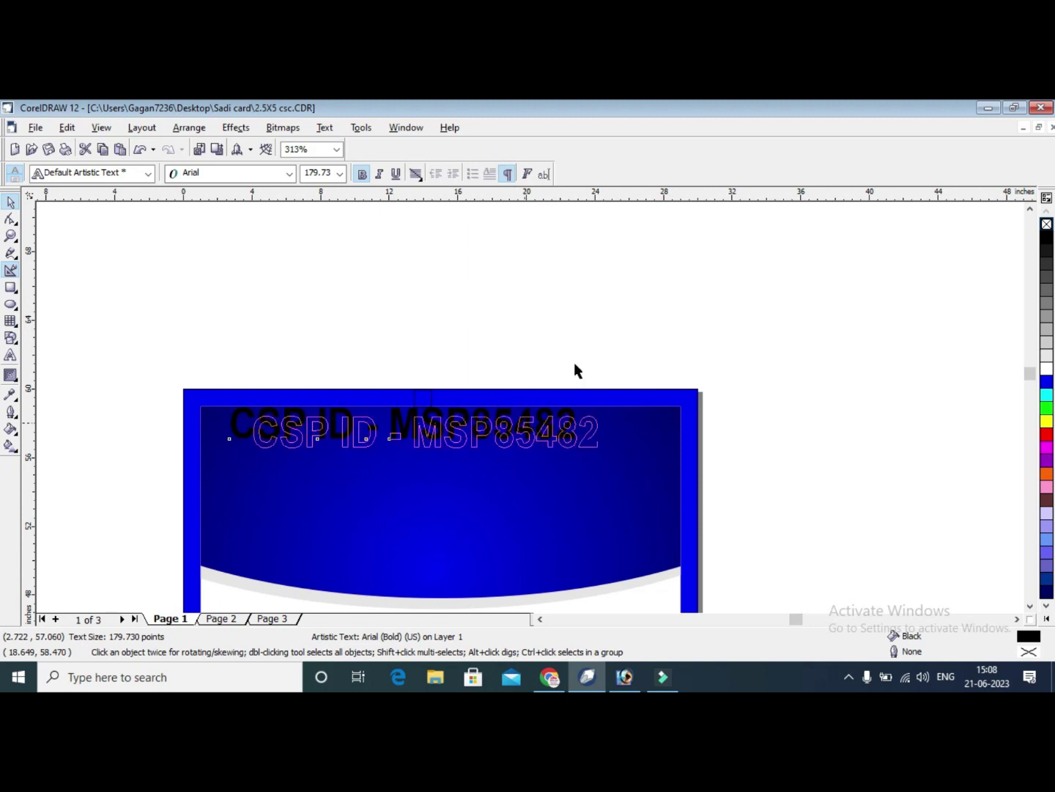
pyautogui.click(627, 325)
pyautogui.click(11, 235)
pyautogui.moveTo(172, 393); pyautogui.dragTo(764, 493)
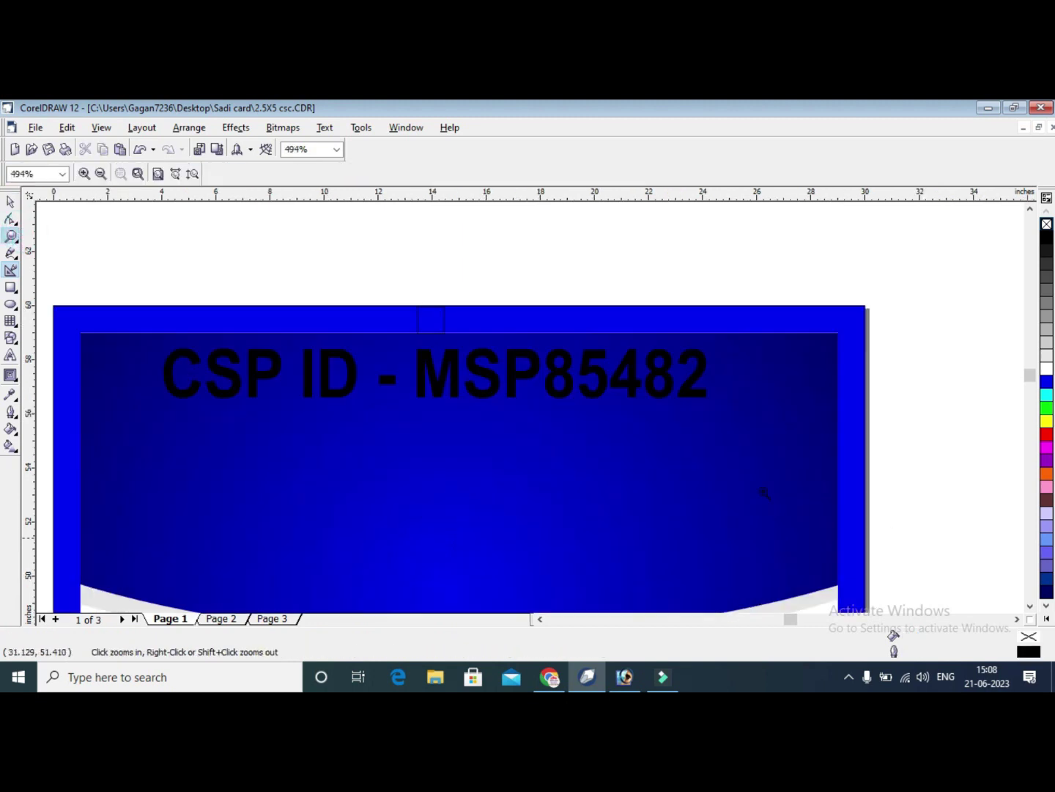
pyautogui.click(11, 288)
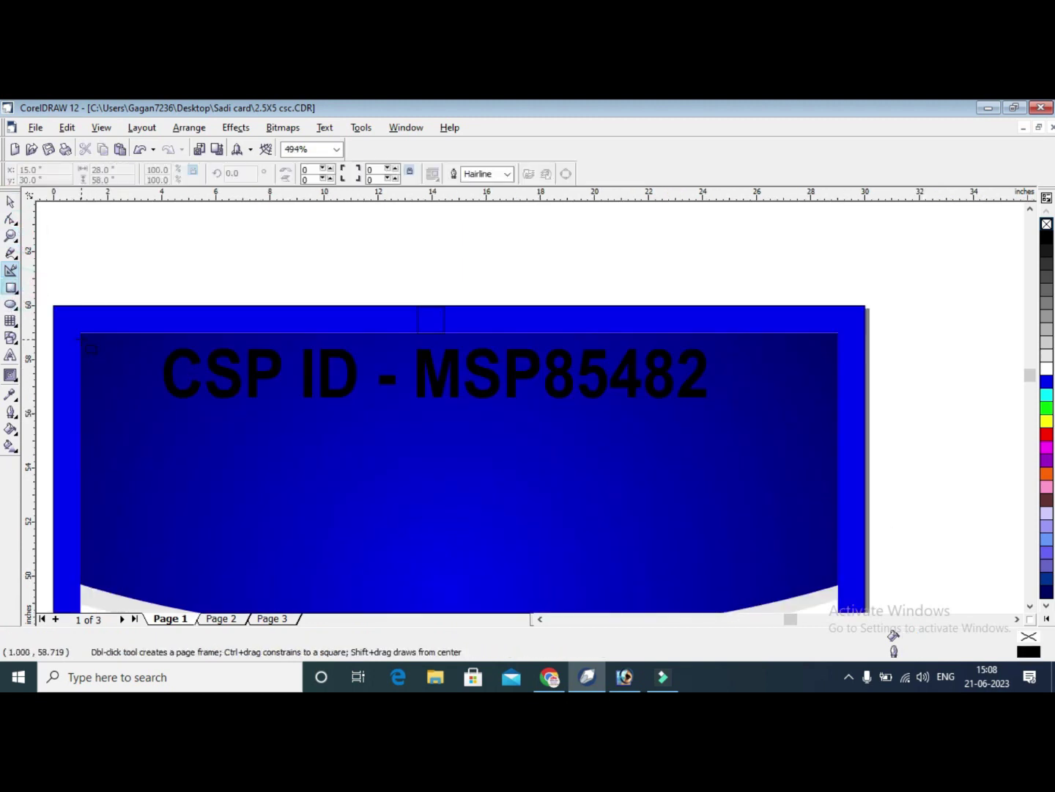
# Draw a dark brown strip across the header and bring the CSP ID text in front of it.
pyautogui.moveTo(79, 333); pyautogui.dragTo(838, 387)
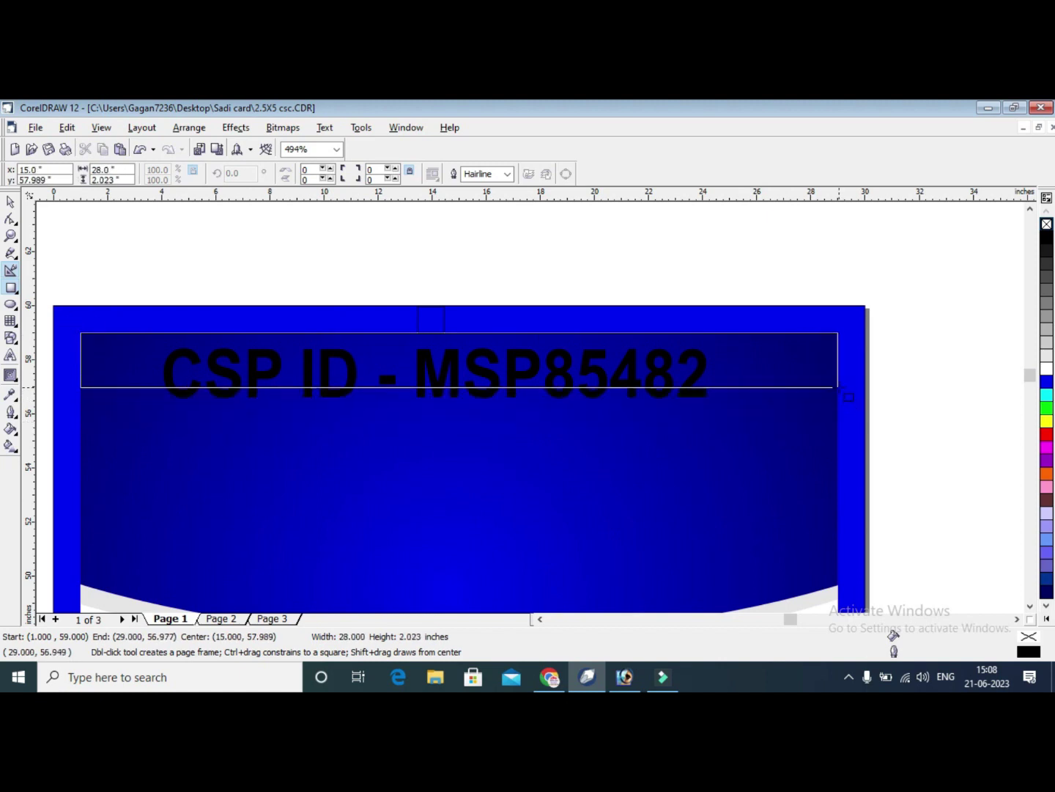
pyautogui.click(9, 203)
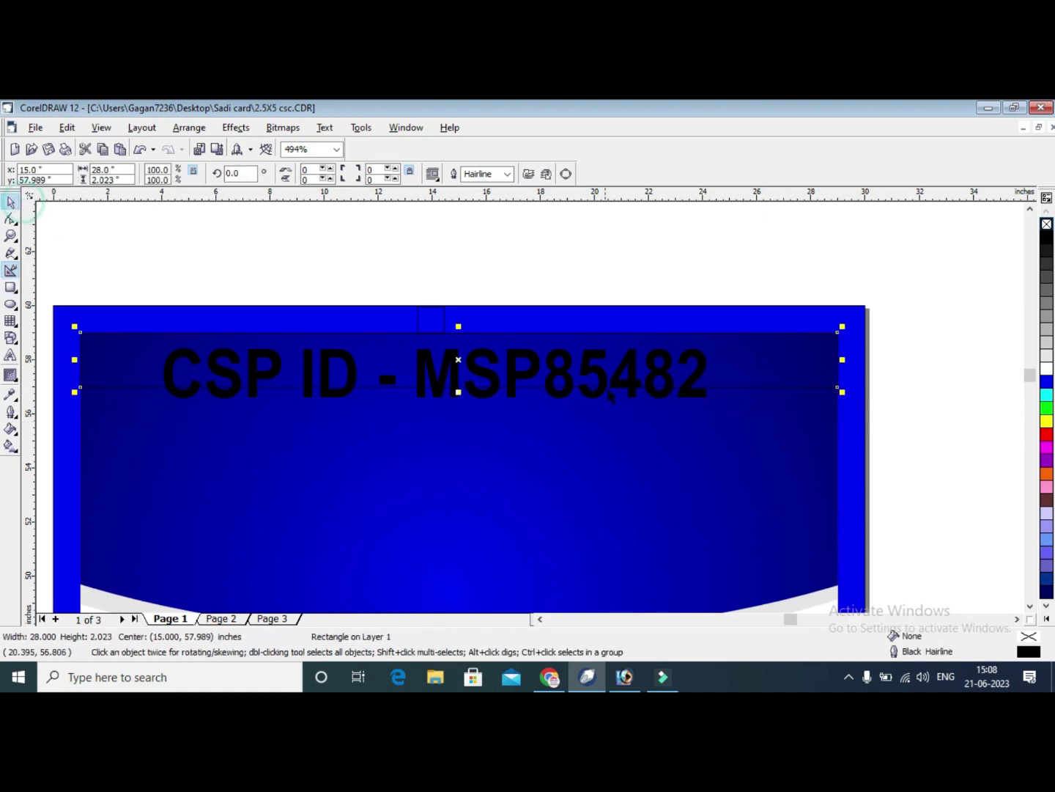
pyautogui.click(1045, 501)
pyautogui.click(926, 390)
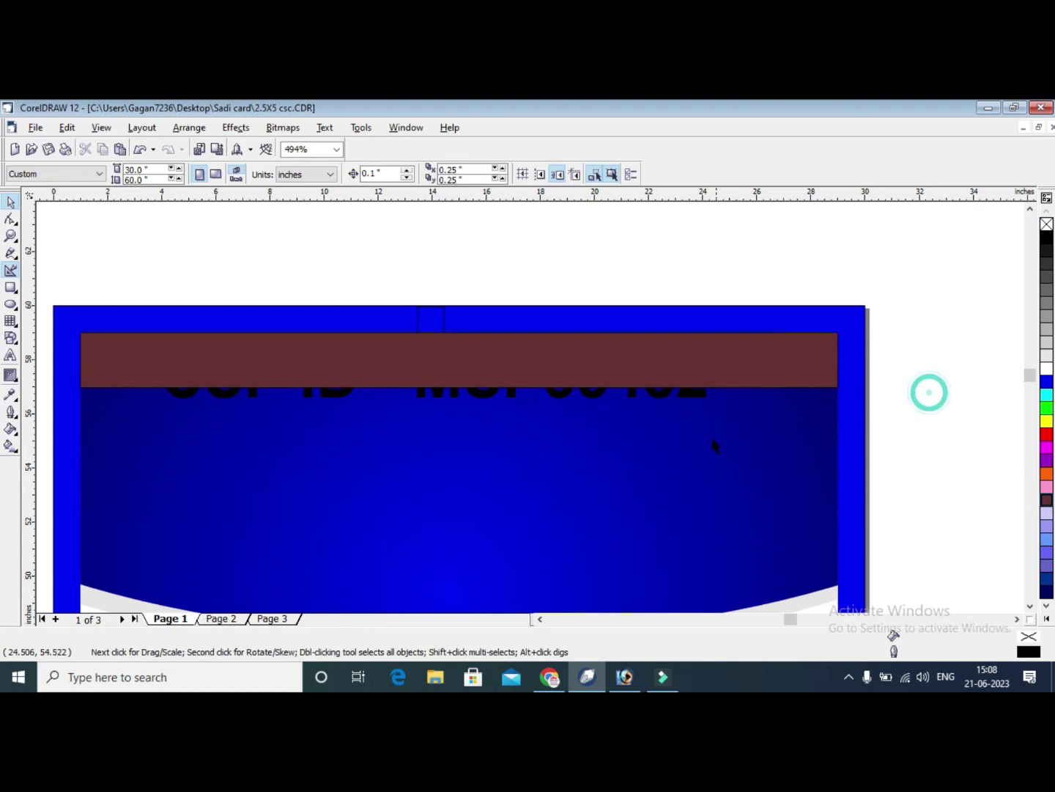
pyautogui.click(700, 400)
pyautogui.click(701, 400)
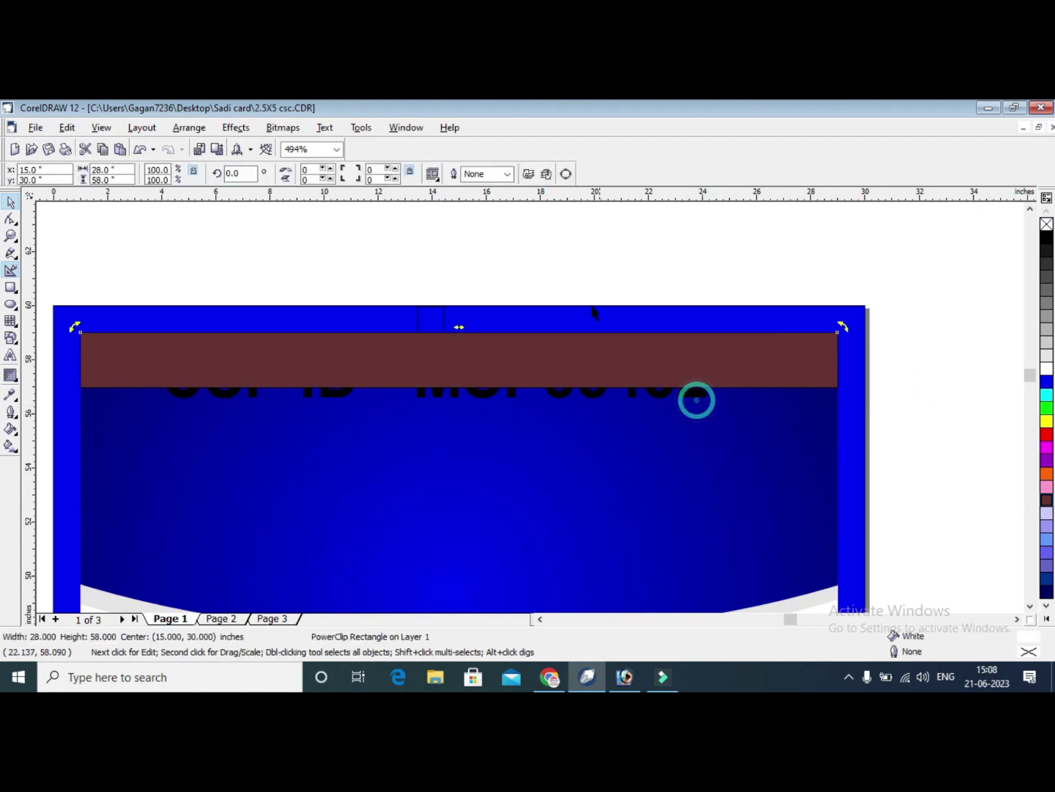
pyautogui.click(594, 298)
pyautogui.click(664, 400)
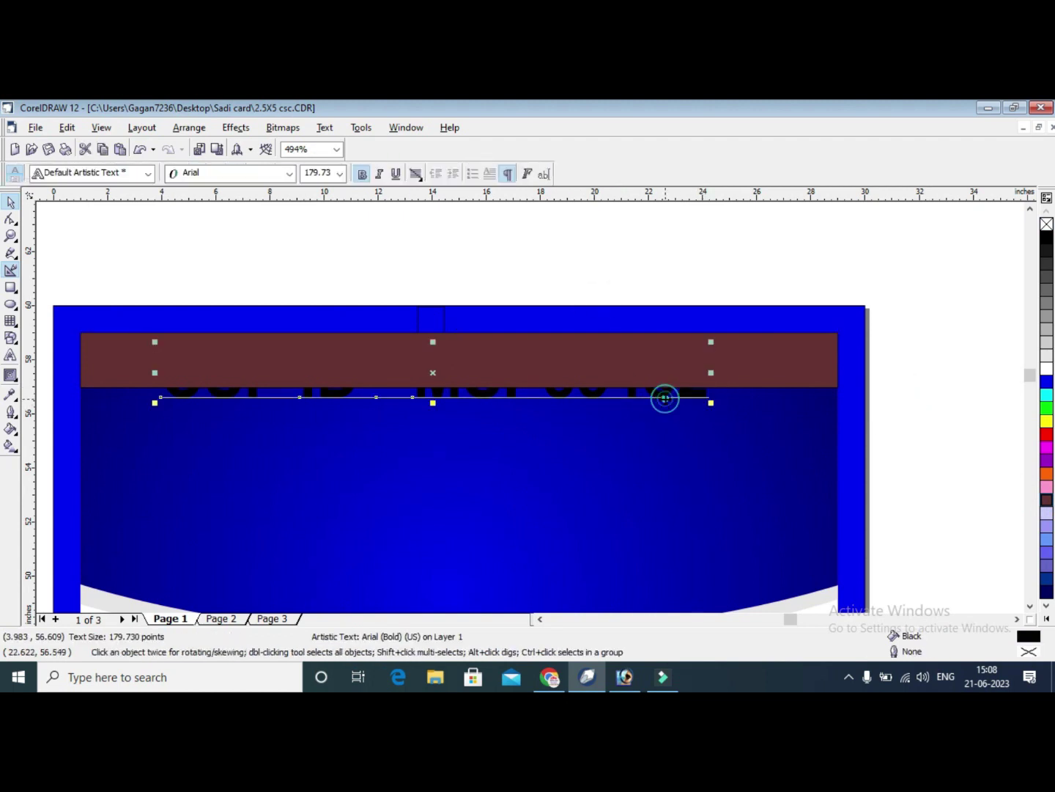
pyautogui.hotkey('shift', 'pageup')
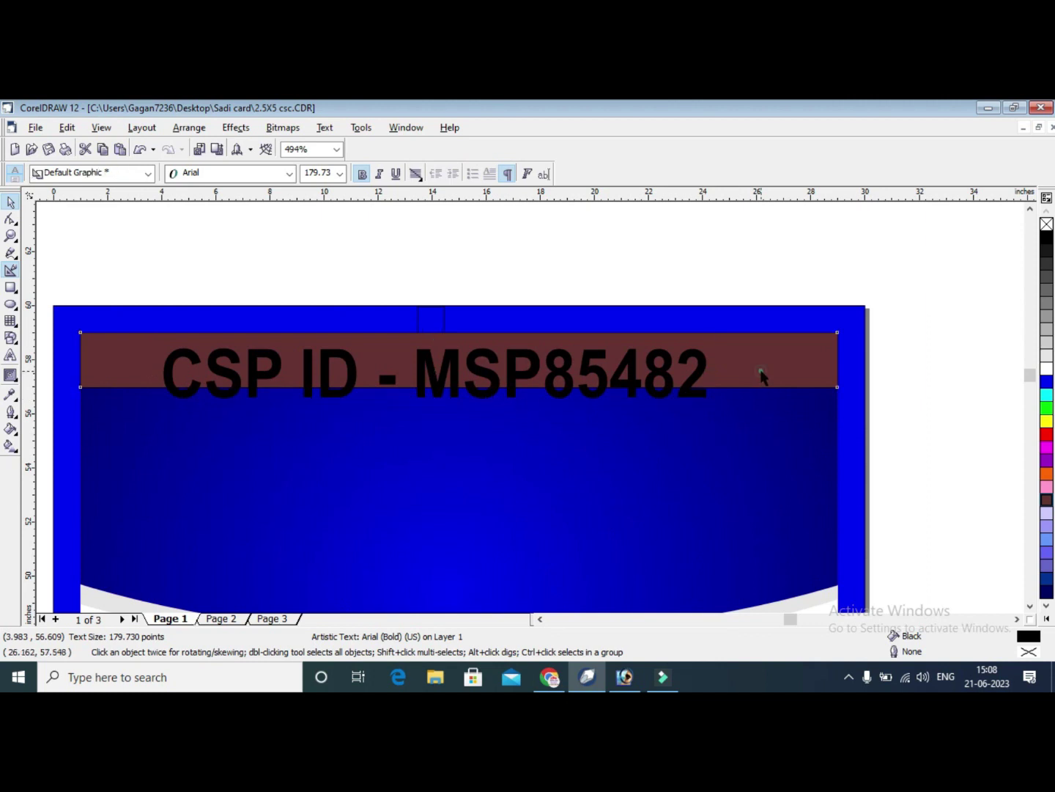
# Extend the brown band slightly downward, shrink the ID text, shift it right and colour it yellow.
pyautogui.click(458, 391)
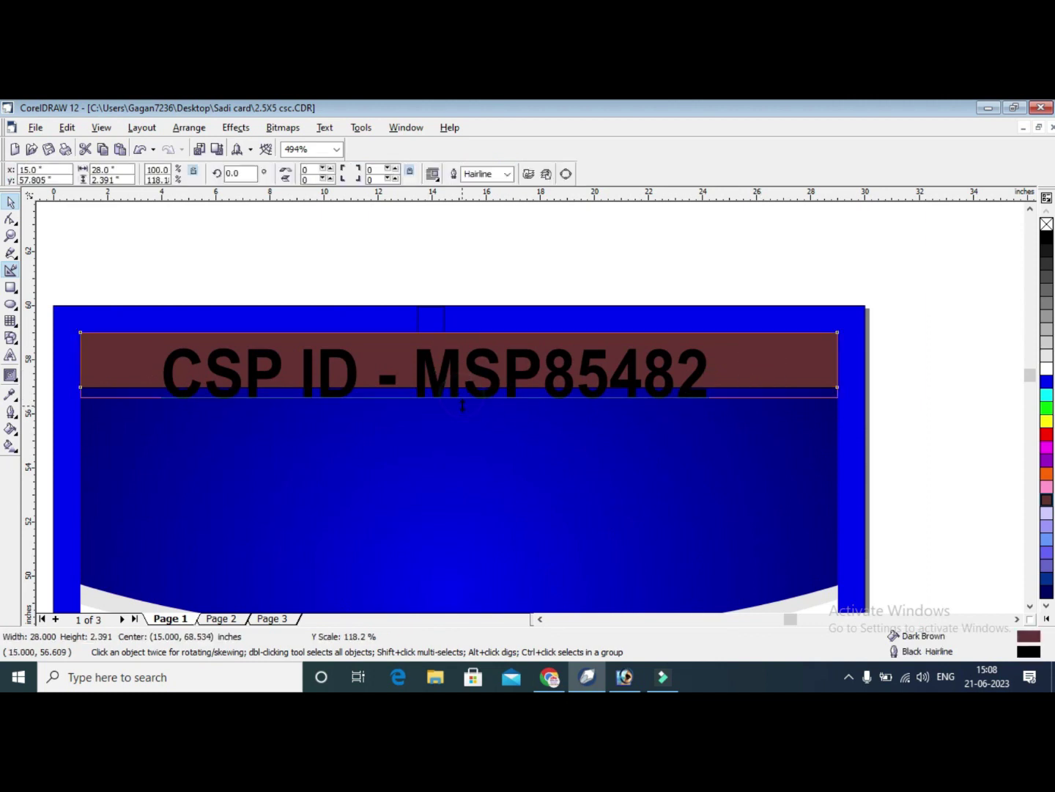
pyautogui.moveTo(461, 395); pyautogui.dragTo(458, 402)
pyautogui.click(455, 376)
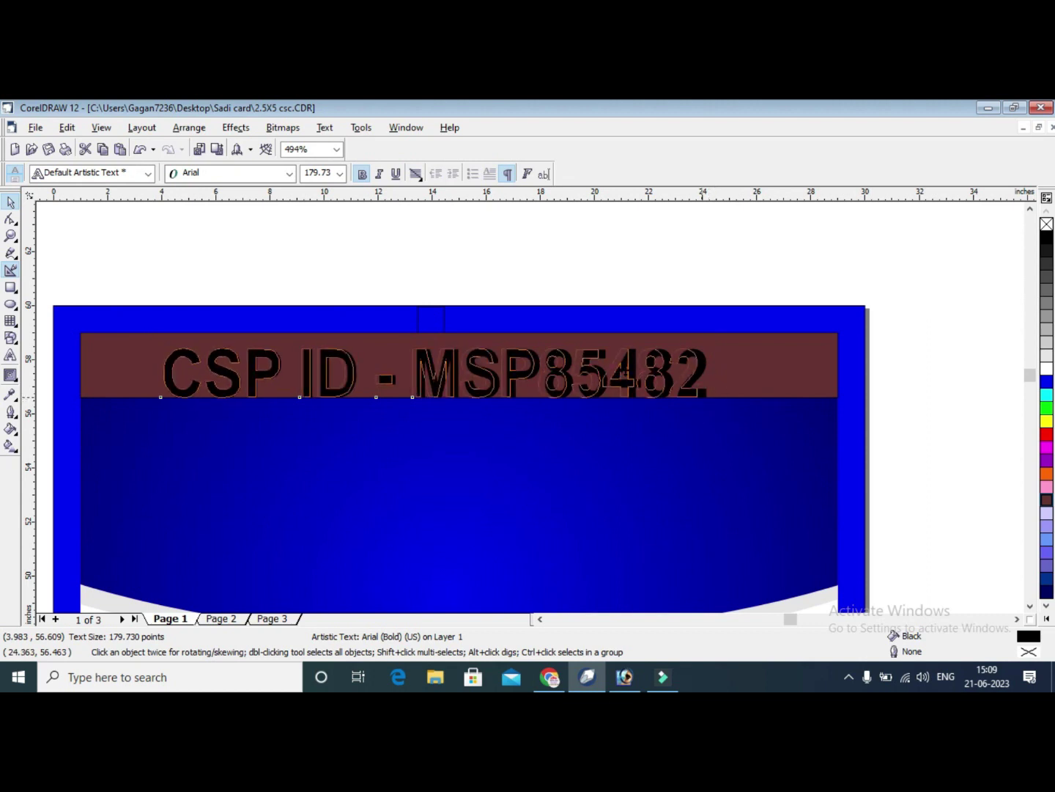
pyautogui.moveTo(711, 402); pyautogui.dragTo(703, 400)
pyautogui.moveTo(625, 369); pyautogui.dragTo(630, 372)
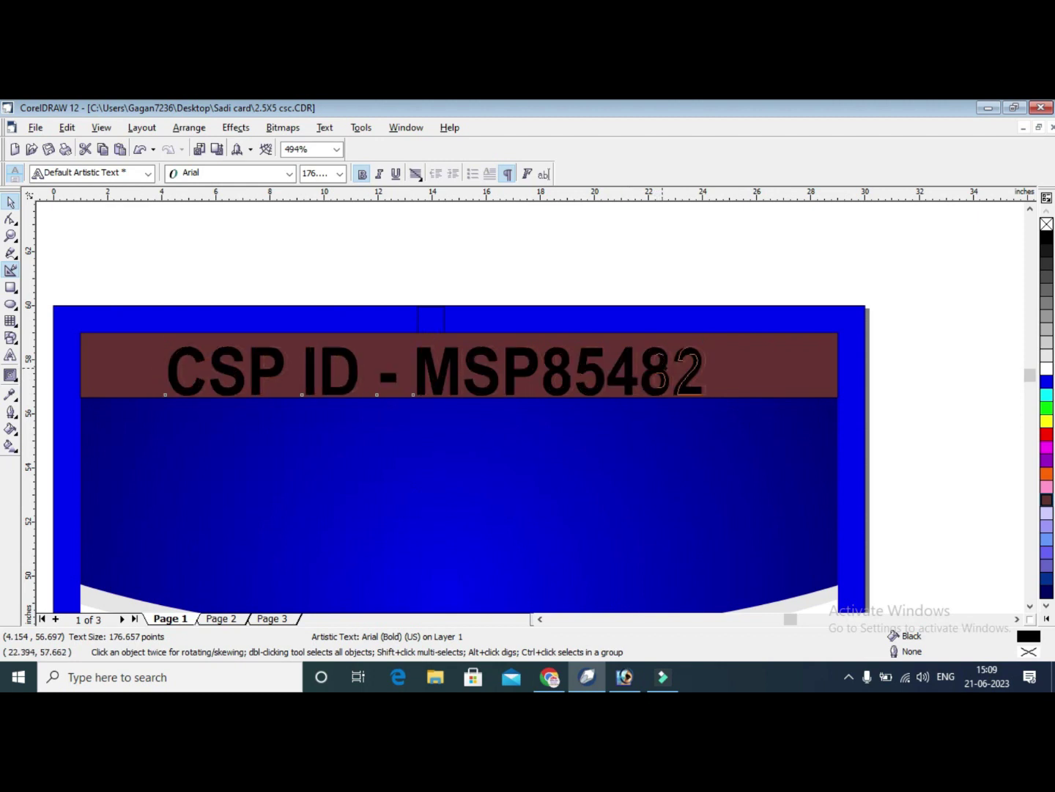
pyautogui.moveTo(658, 371); pyautogui.dragTo(662, 369)
pyautogui.click(1045, 422)
pyautogui.click(940, 346)
# Remove the brown band's black outline and nudge the ID text slightly up and left.
pyautogui.click(808, 360)
pyautogui.rightClick(1047, 224)
pyautogui.click(935, 265)
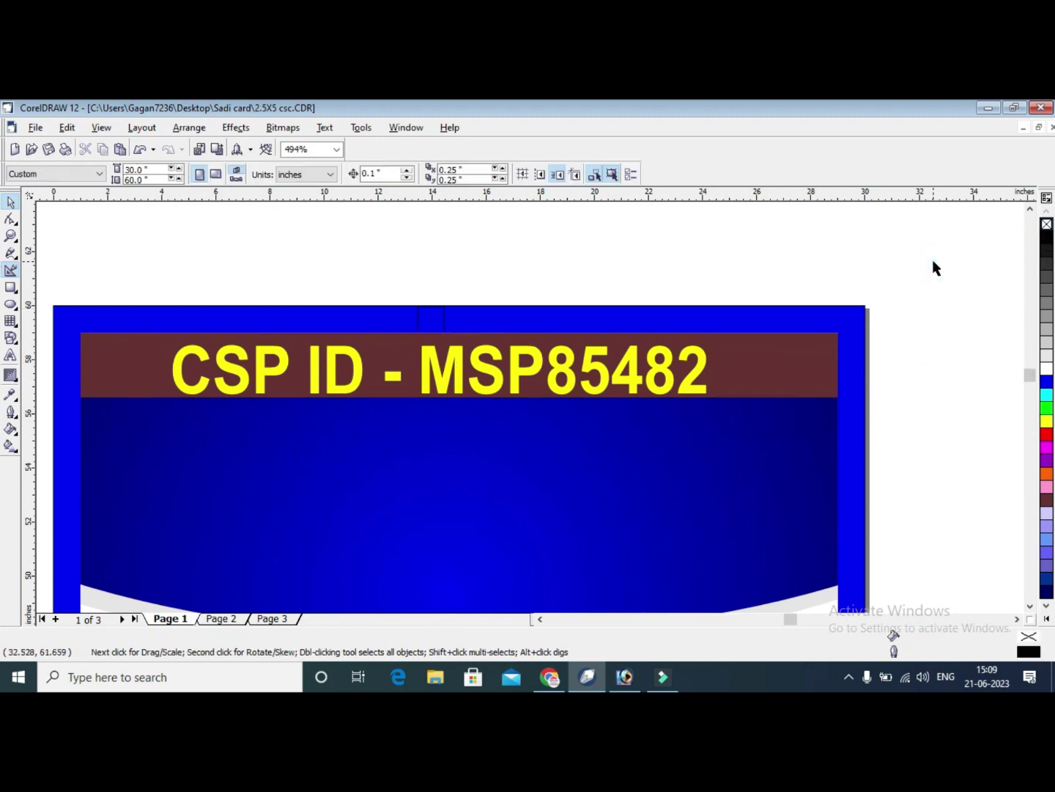
pyautogui.click(592, 372)
pyautogui.moveTo(593, 360); pyautogui.dragTo(590, 357)
pyautogui.click(826, 282)
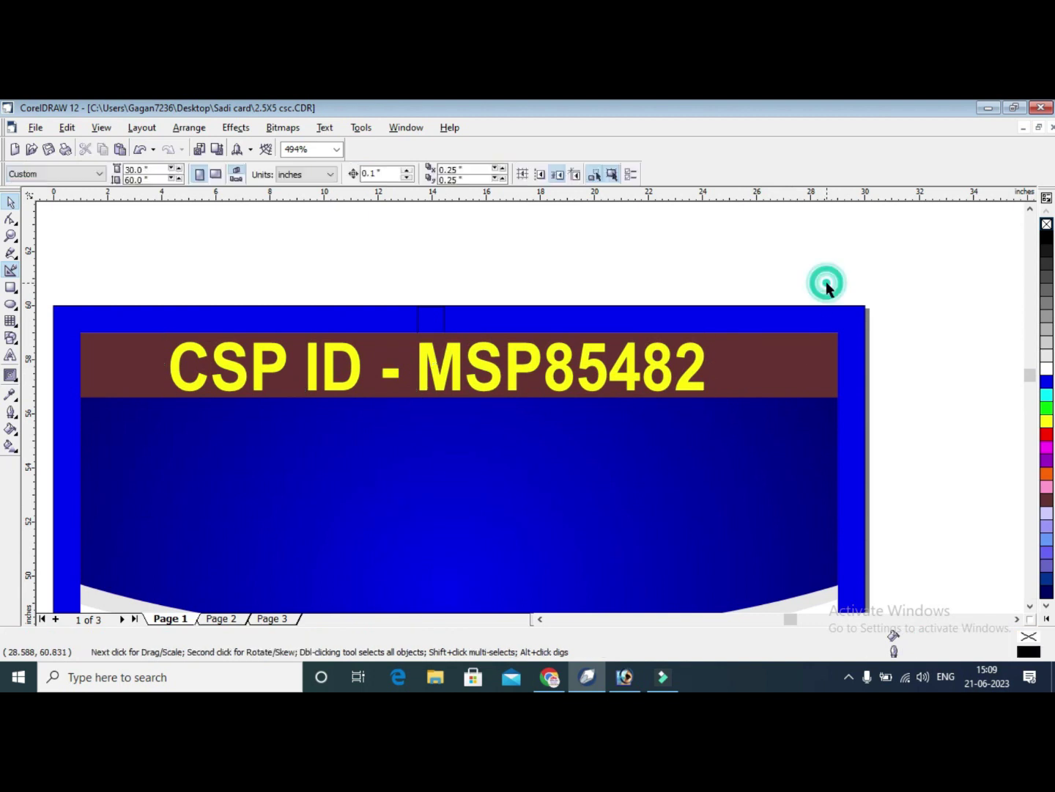
pyautogui.press('F4')
# Move the Customer Service Center heading into the blue header and colour it white.
pyautogui.click(524, 324)
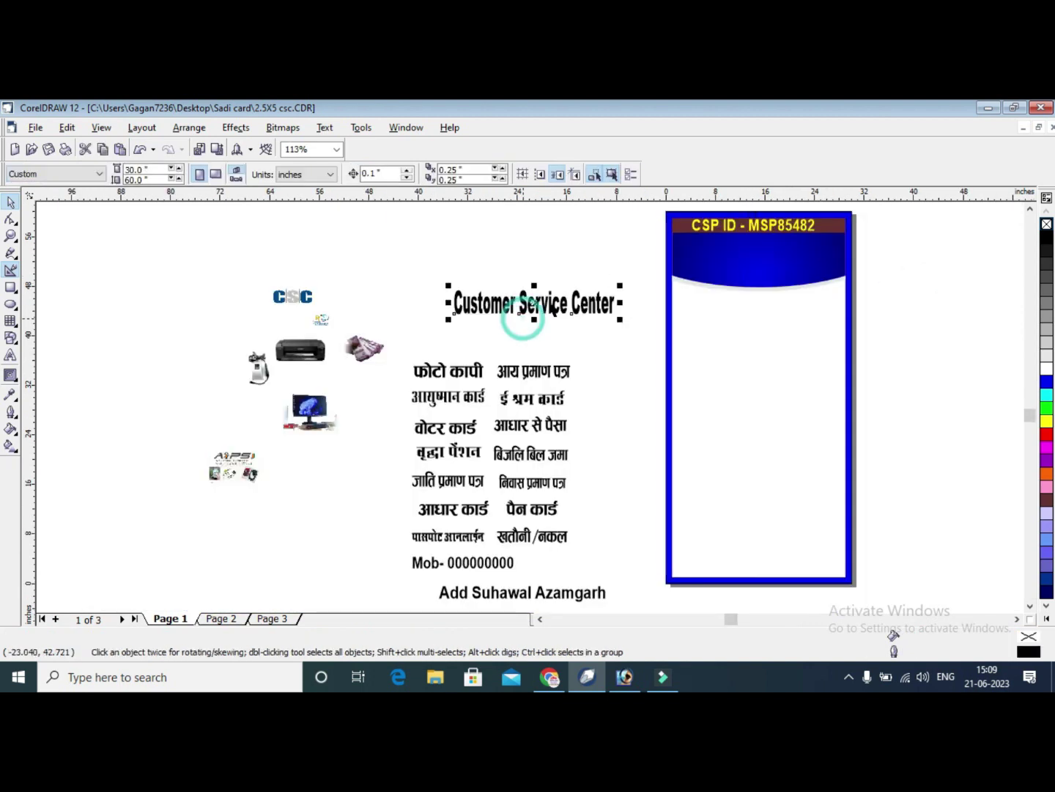
pyautogui.moveTo(543, 299)
pyautogui.mouseDown()
pyautogui.moveTo(791, 249)
pyautogui.moveTo(765, 249)
pyautogui.mouseUp()
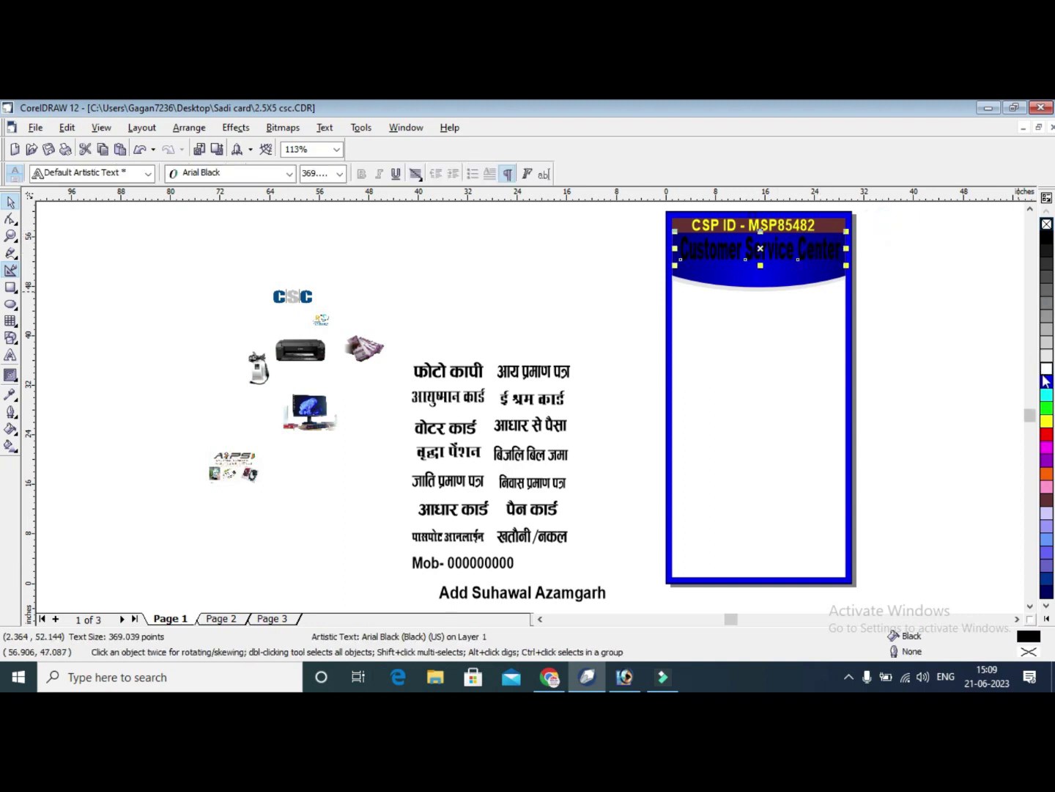
pyautogui.click(1046, 369)
pyautogui.click(468, 313)
# Move the CSC logo, printer and computer images onto the card, bringing the four other images nearer.
pyautogui.click(293, 296)
pyautogui.moveTo(294, 296); pyautogui.dragTo(689, 300)
pyautogui.click(301, 350)
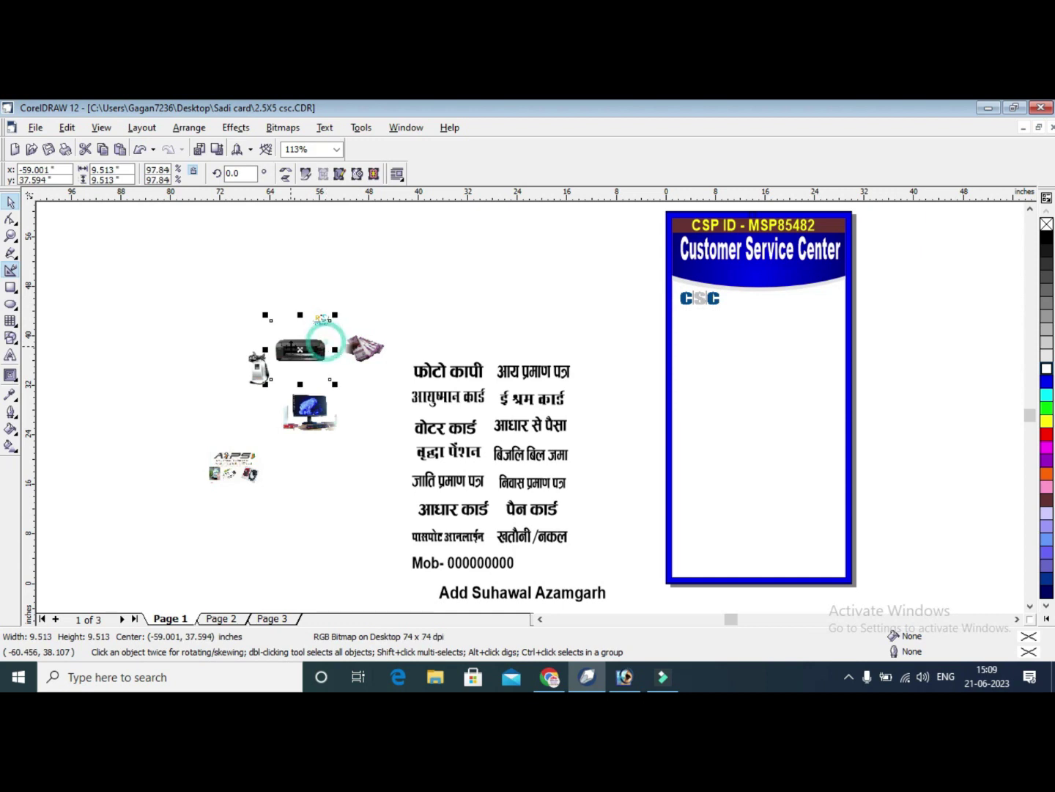
pyautogui.moveTo(299, 349); pyautogui.dragTo(813, 313)
pyautogui.click(877, 297)
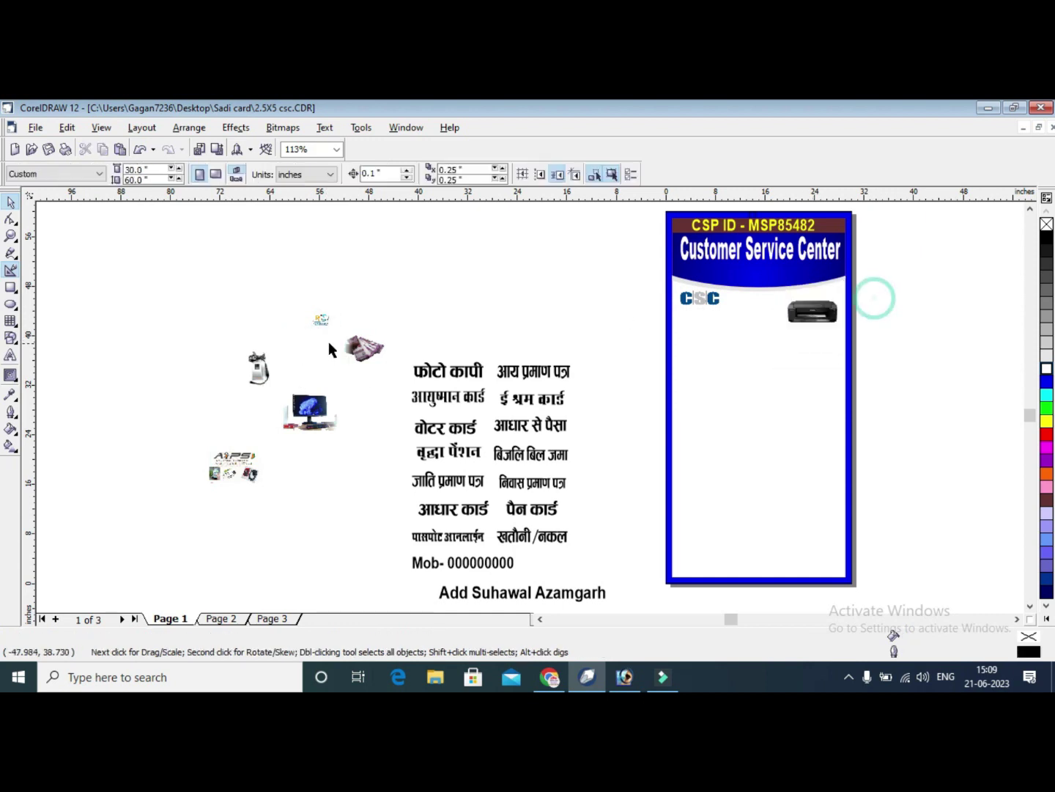
pyautogui.moveTo(310, 413); pyautogui.dragTo(701, 332)
pyautogui.click(141, 327)
pyautogui.moveTo(176, 301); pyautogui.dragTo(326, 518)
pyautogui.moveTo(366, 350)
pyautogui.mouseDown()
pyautogui.moveTo(533, 278)
pyautogui.moveTo(500, 264)
pyautogui.moveTo(887, 312)
pyautogui.mouseUp()
pyautogui.click(564, 288)
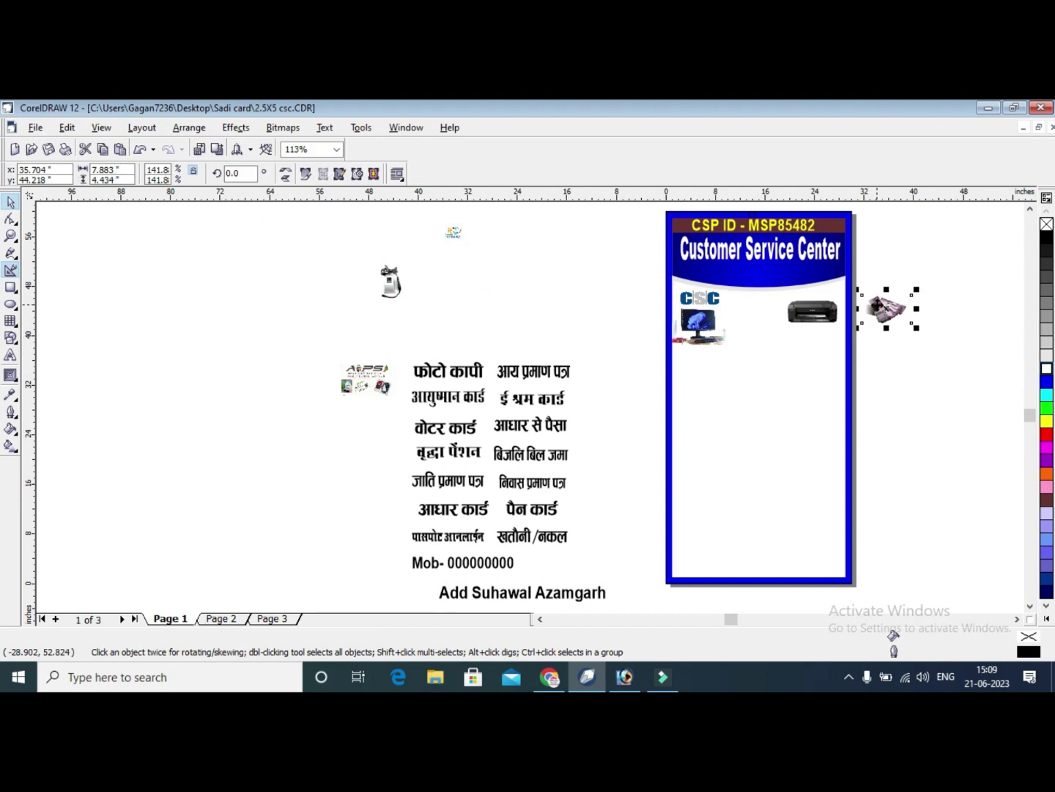
# Place the money, fingerprint scanner and another small image beside the CSC logo on the card.
pyautogui.moveTo(393, 278)
pyautogui.mouseDown()
pyautogui.moveTo(762, 293)
pyautogui.moveTo(725, 307)
pyautogui.mouseUp()
pyautogui.moveTo(369, 389); pyautogui.dragTo(766, 353)
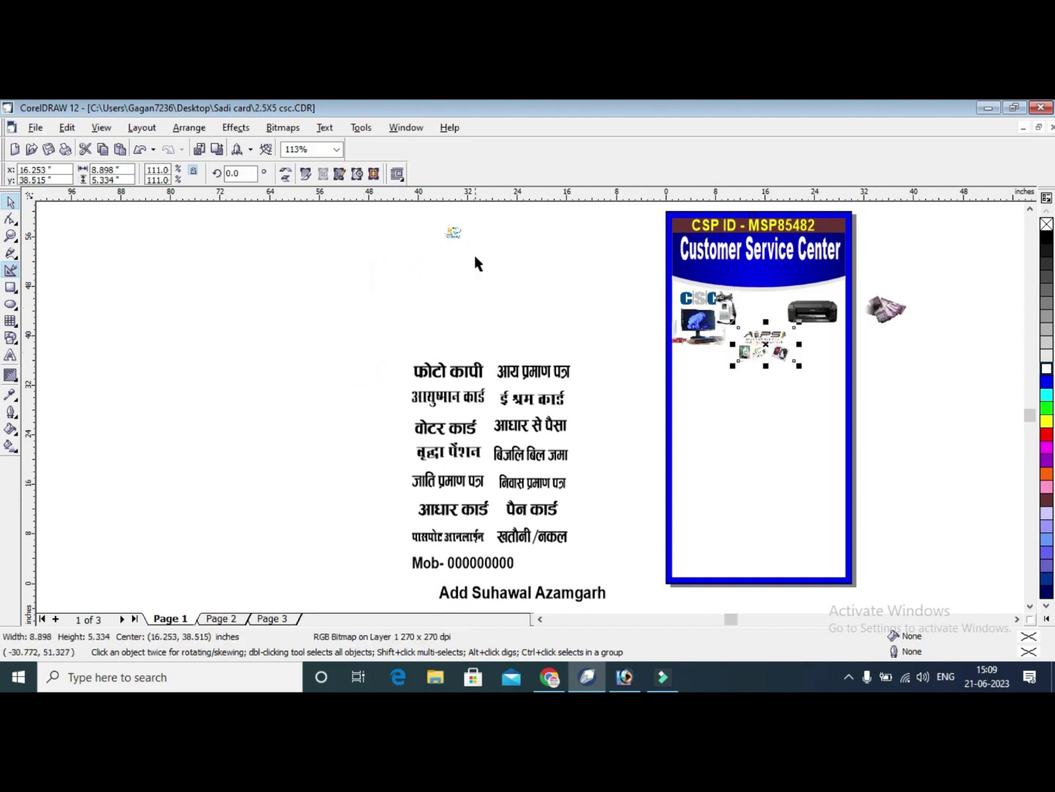
pyautogui.click(450, 223)
pyautogui.moveTo(451, 223); pyautogui.dragTo(878, 323)
pyautogui.click(924, 398)
pyautogui.click(11, 235)
pyautogui.moveTo(568, 261); pyautogui.dragTo(901, 370)
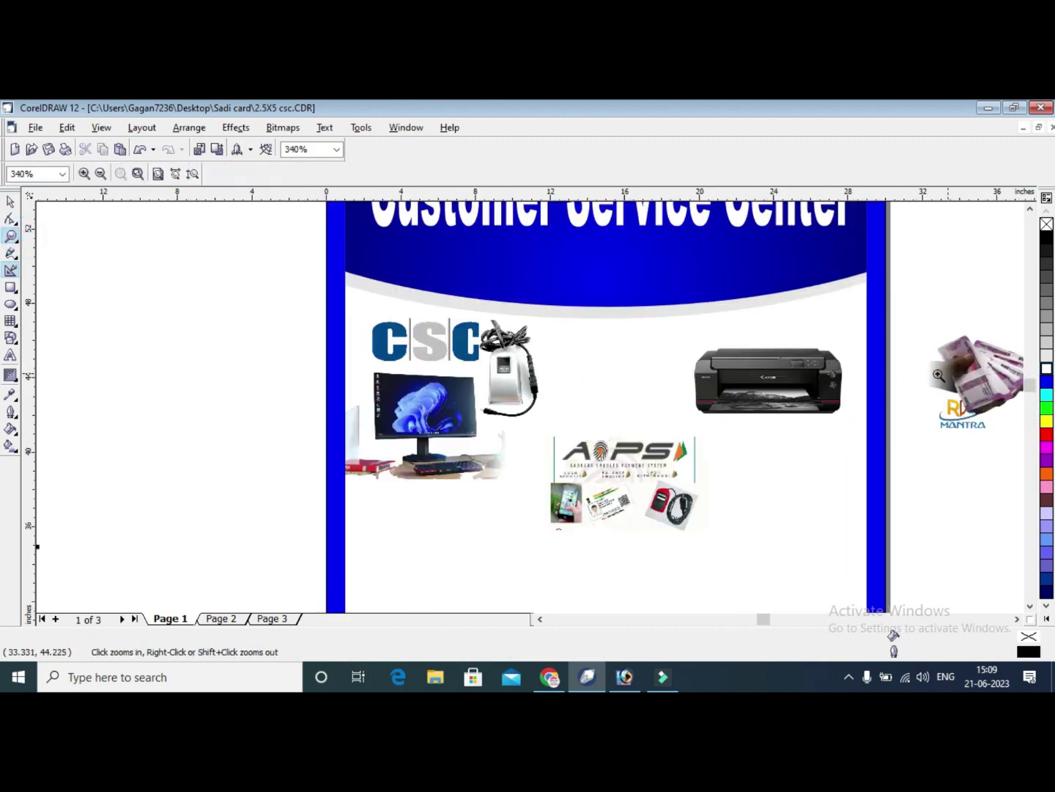
pyautogui.moveTo(191, 258); pyautogui.dragTo(955, 546)
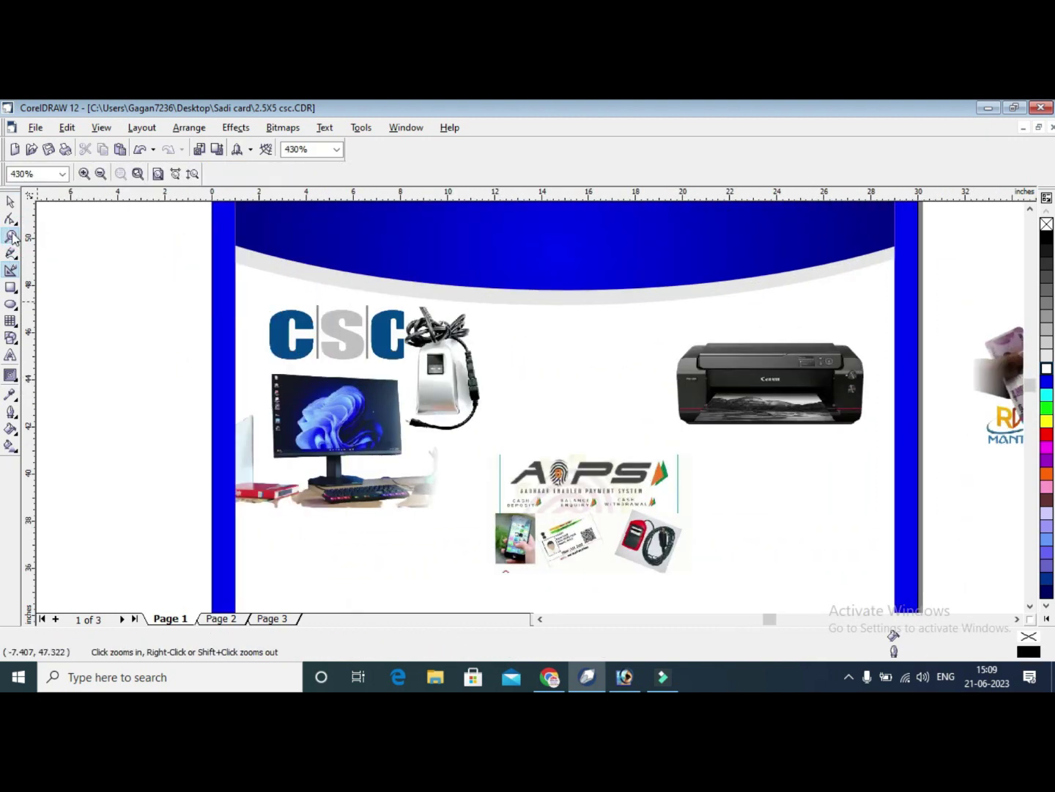
# Lower and enlarge the computer image, and reposition the fingerprint scanner and currency notes images.
pyautogui.click(9, 203)
pyautogui.moveTo(372, 432); pyautogui.dragTo(372, 449)
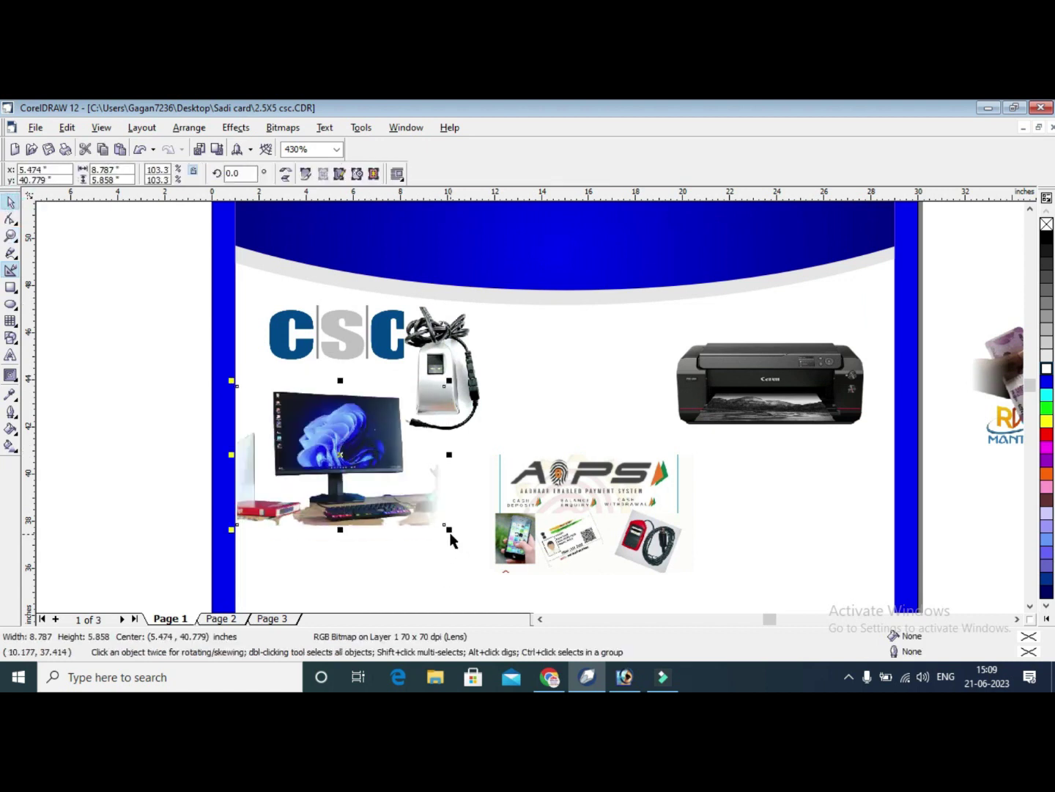
pyautogui.moveTo(448, 529); pyautogui.dragTo(458, 536)
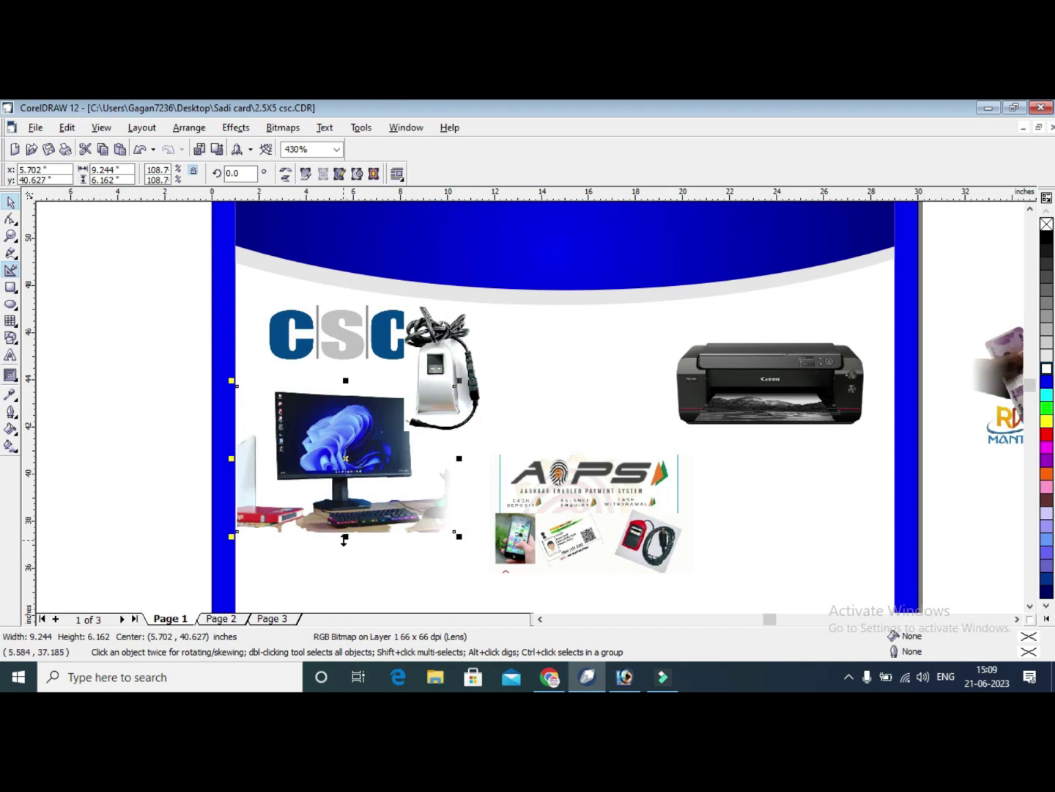
pyautogui.moveTo(344, 539); pyautogui.dragTo(345, 548)
pyautogui.click(440, 399)
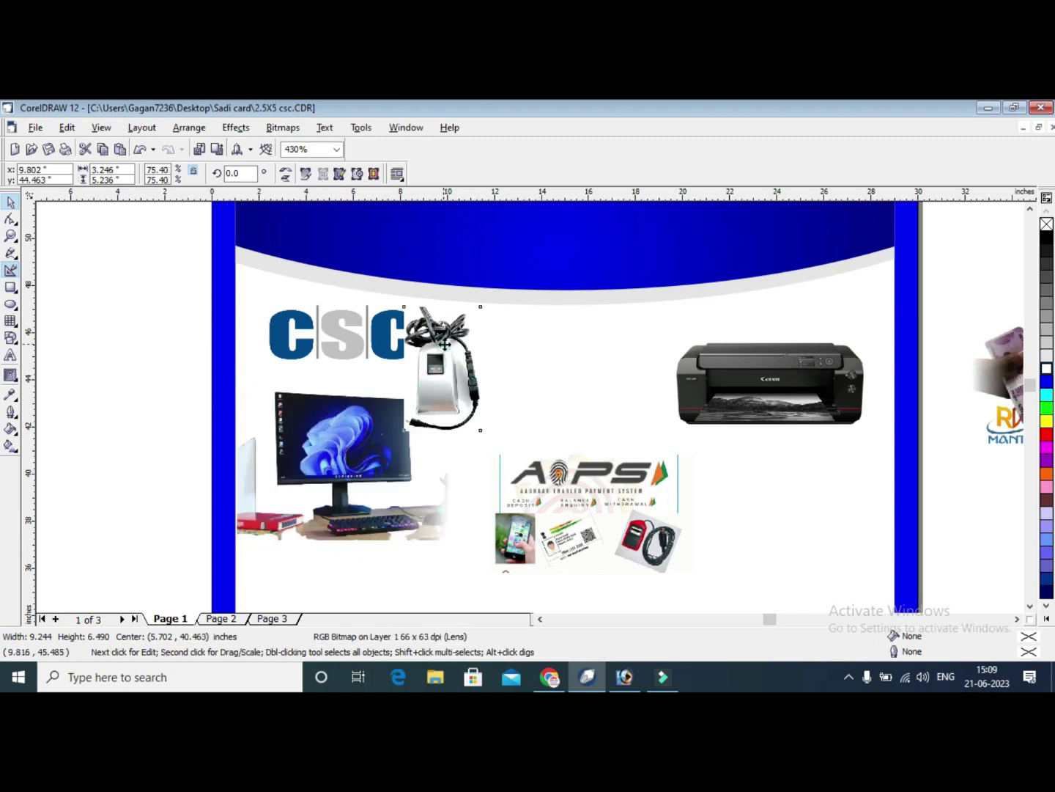
pyautogui.moveTo(445, 344); pyautogui.dragTo(907, 502)
pyautogui.moveTo(999, 370)
pyautogui.mouseDown()
pyautogui.moveTo(1006, 352)
pyautogui.moveTo(461, 360)
pyautogui.mouseUp()
pyautogui.moveTo(558, 389)
pyautogui.mouseDown()
pyautogui.moveTo(715, 361)
pyautogui.moveTo(780, 522)
pyautogui.mouseUp()
pyautogui.press('F4')
# Draw a trial rectangle beside the फोटो कापी row, then delete it.
pyautogui.scroll(1, 902, 546)
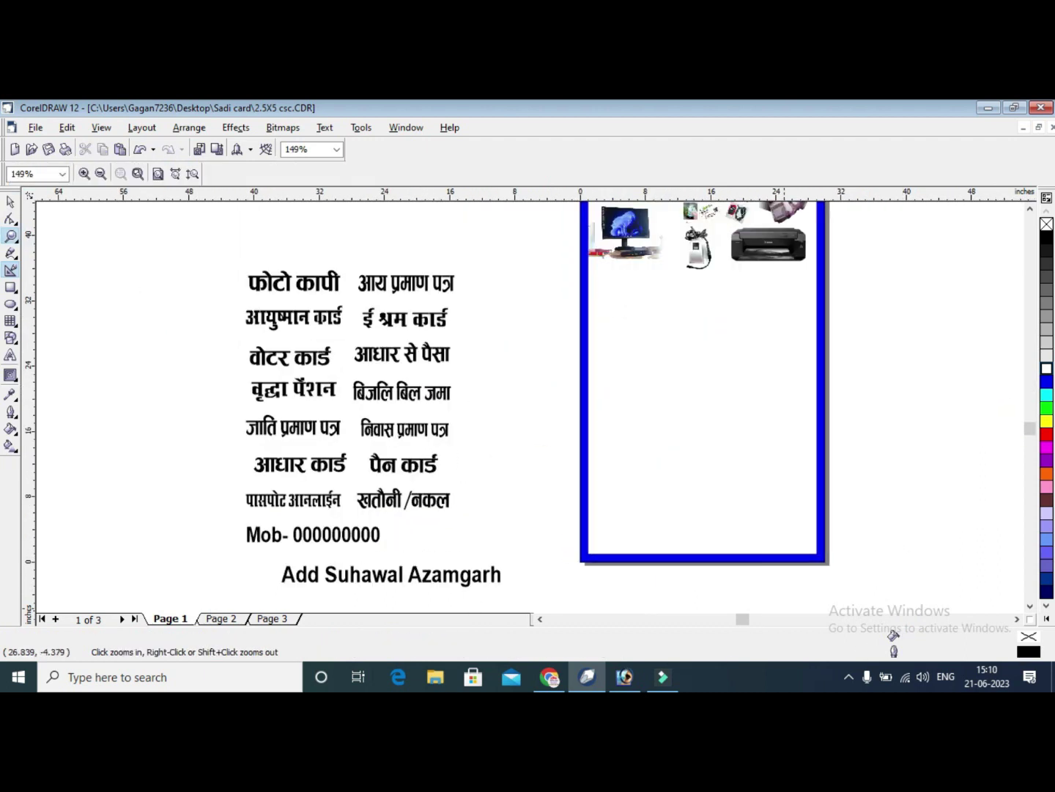
pyautogui.click(11, 202)
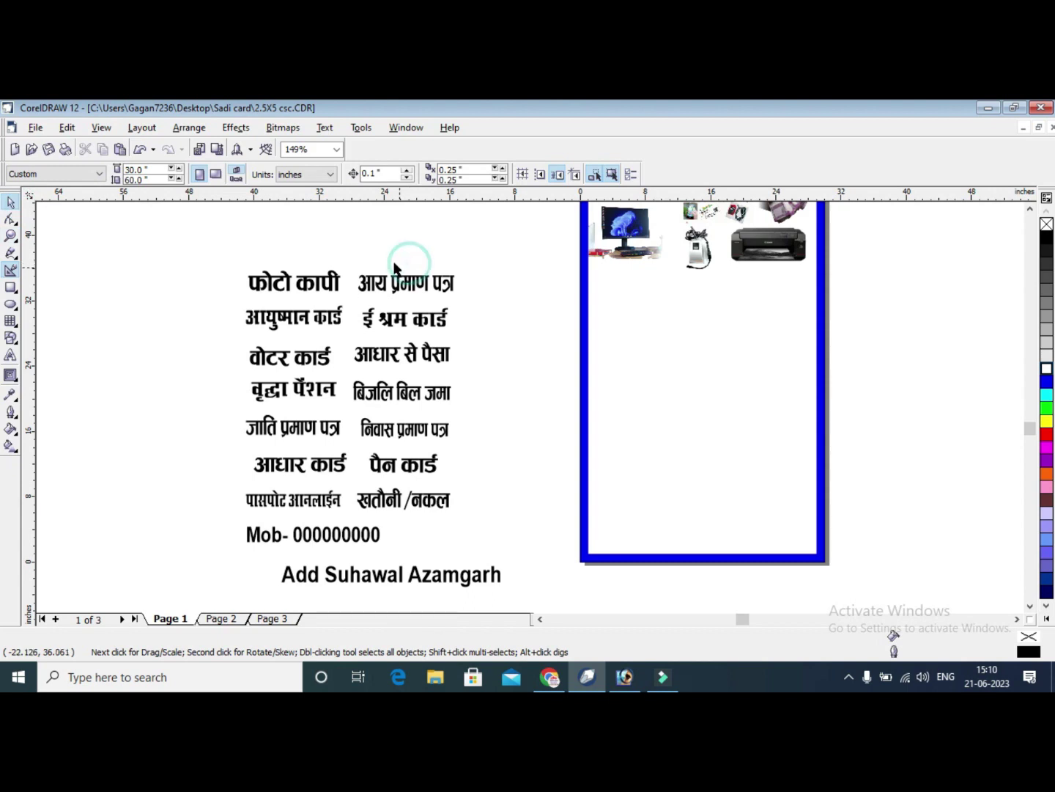
pyautogui.click(125, 240)
pyautogui.press('F6')
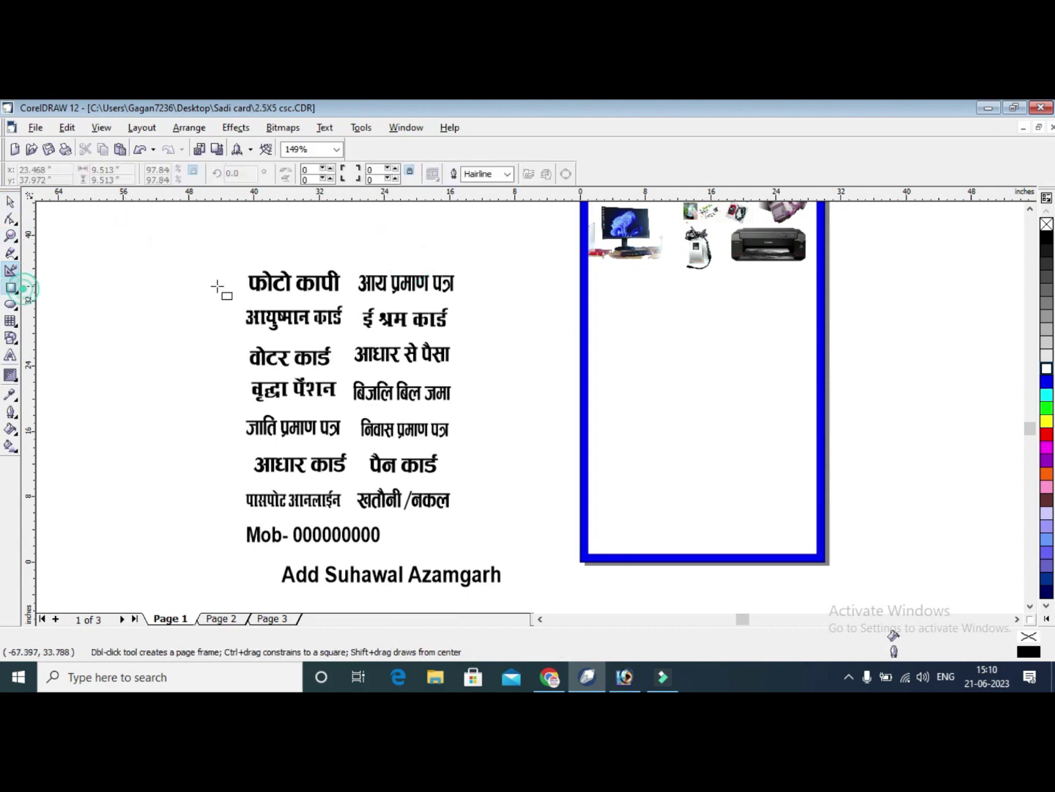
pyautogui.moveTo(174, 271)
pyautogui.mouseDown()
pyautogui.moveTo(230, 281)
pyautogui.moveTo(241, 295)
pyautogui.mouseUp()
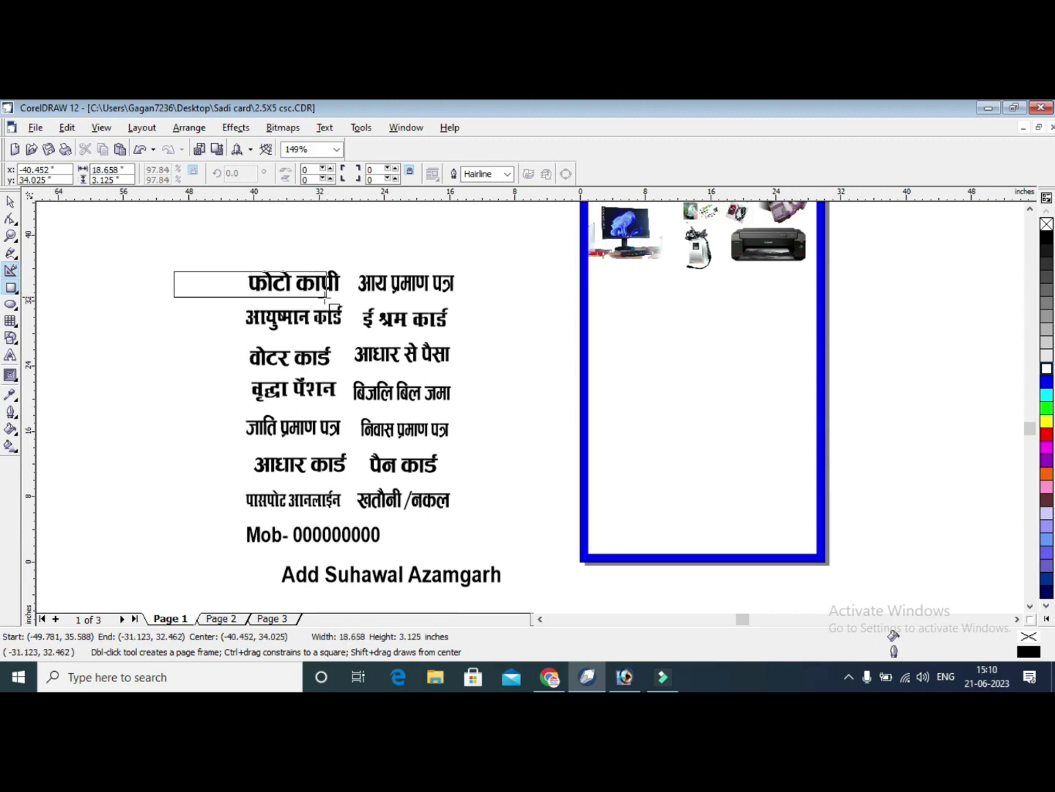
pyautogui.moveTo(241, 293); pyautogui.dragTo(306, 307)
pyautogui.press('Delete')
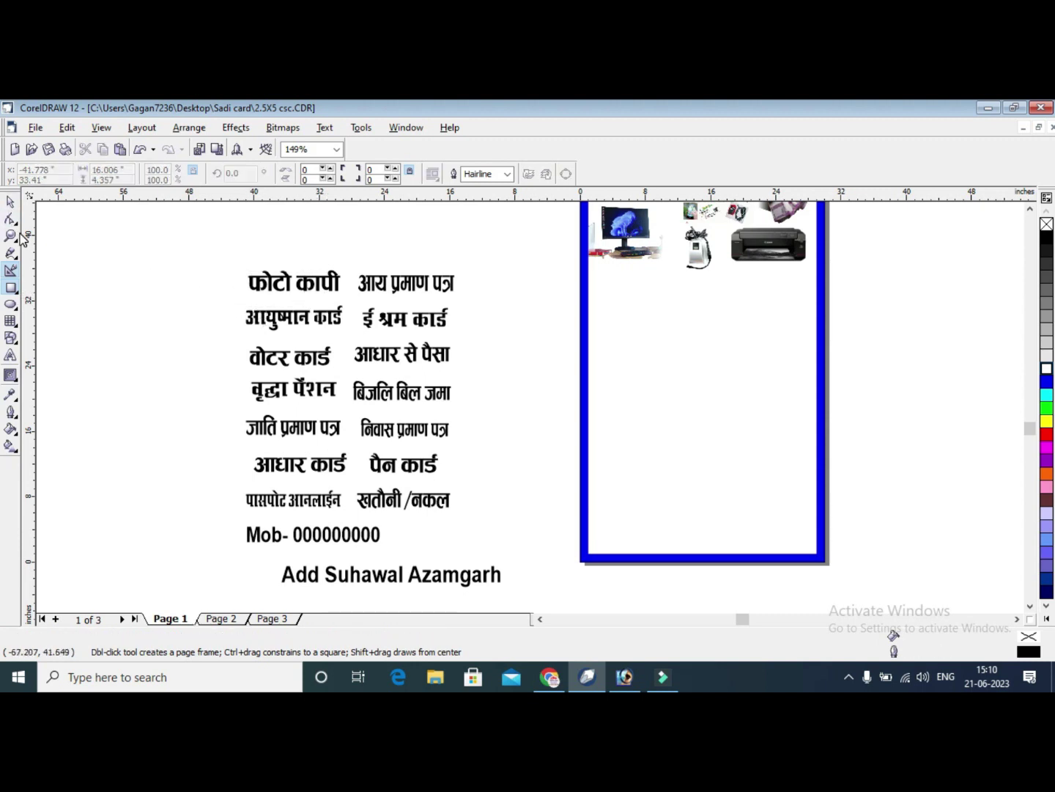
# Draw a rectangle around फोटो कापी and round its corners fully into a pill.
pyautogui.click(11, 235)
pyautogui.moveTo(183, 257); pyautogui.dragTo(455, 350)
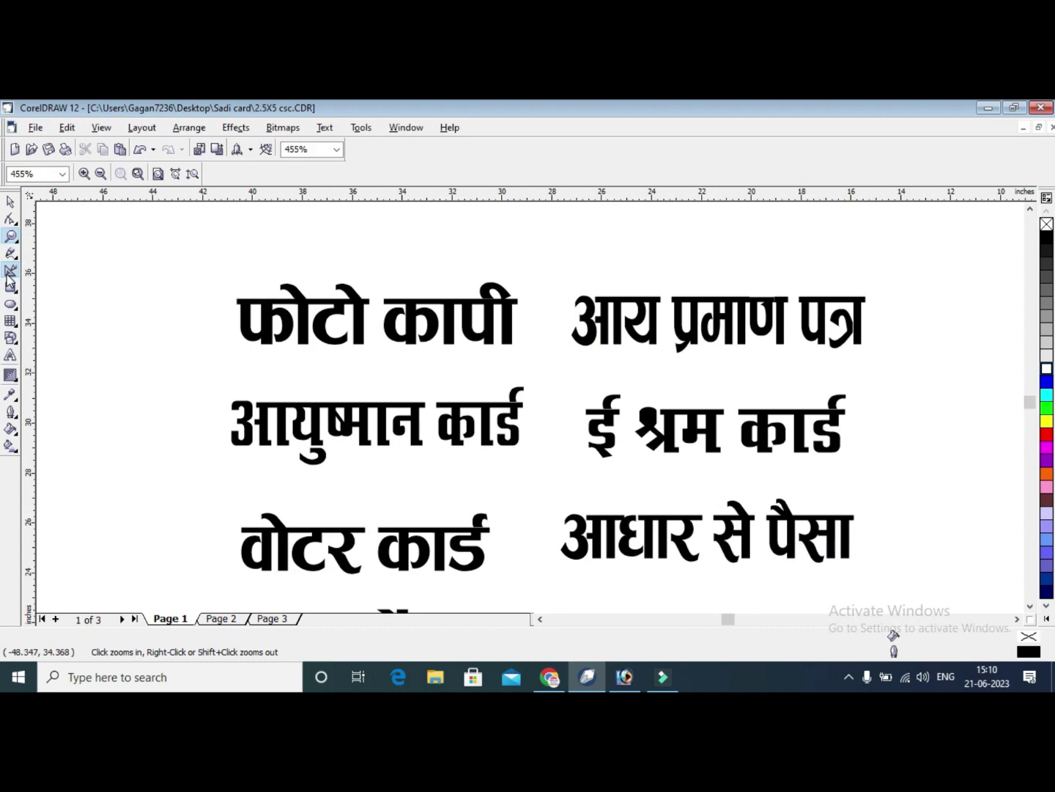
pyautogui.click(10, 288)
pyautogui.moveTo(196, 272); pyautogui.dragTo(530, 358)
pyautogui.click(9, 217)
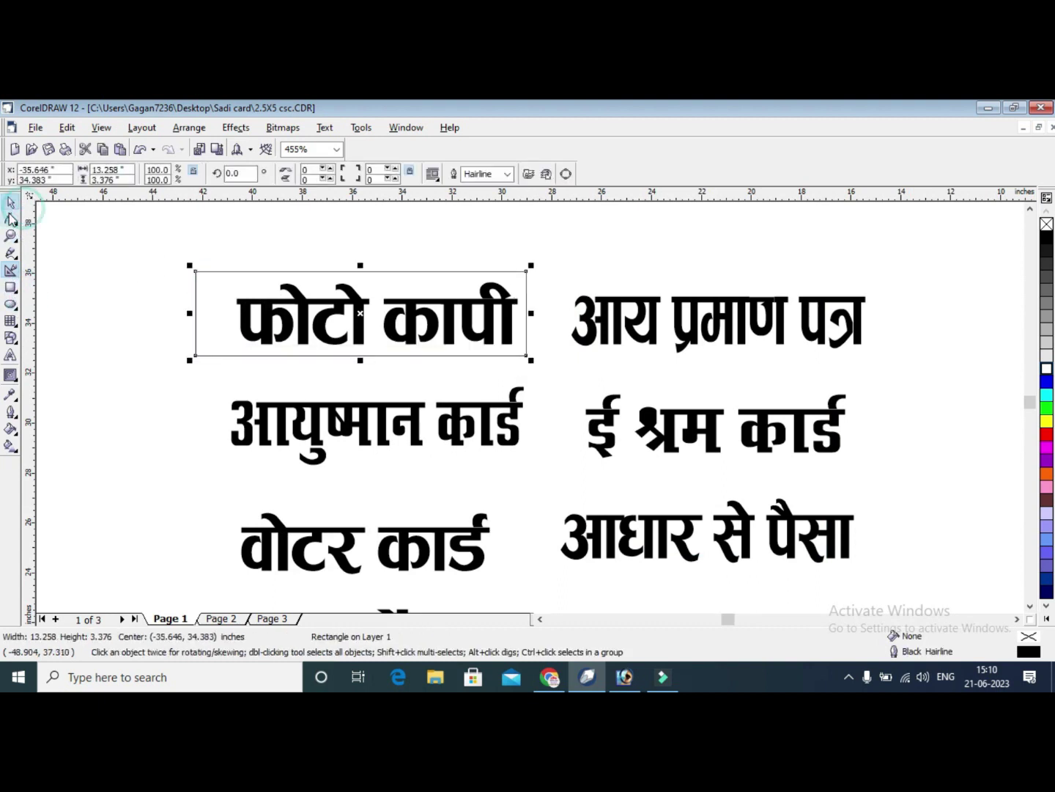
pyautogui.moveTo(196, 272); pyautogui.dragTo(388, 375)
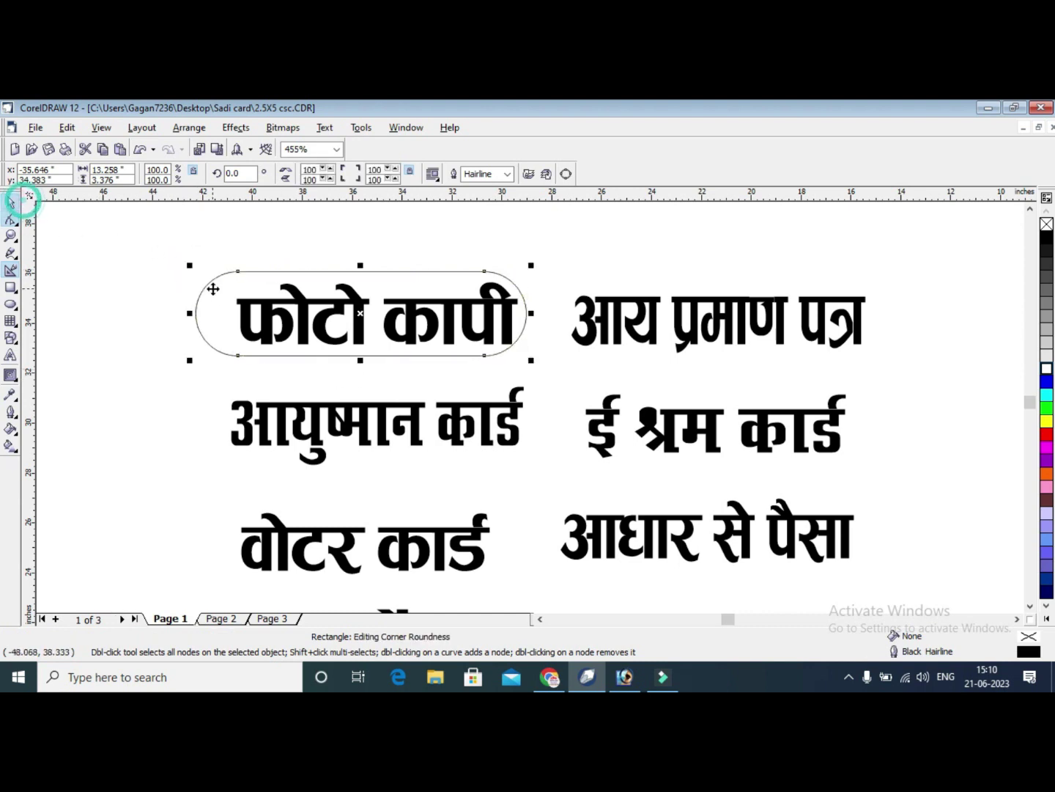
pyautogui.press('space')
pyautogui.press('F4')
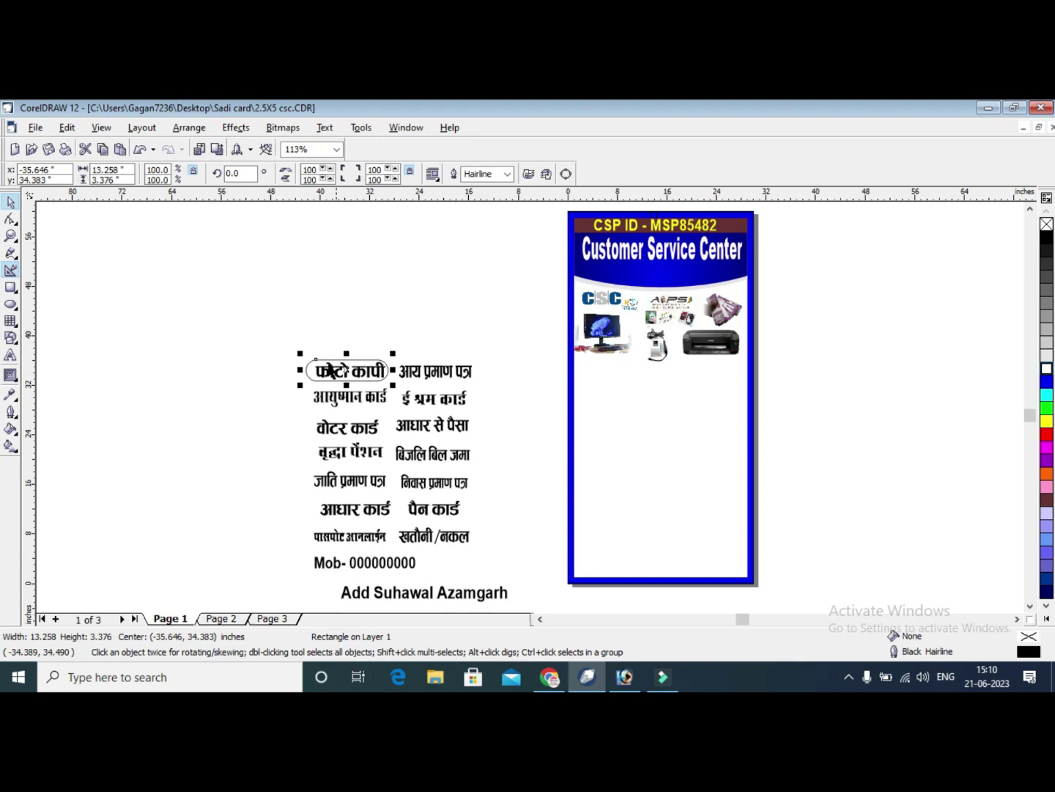
# Repeat the pill down the services list to seven rounded boxes and left-align them.
pyautogui.click(266, 349)
pyautogui.click(313, 368)
pyautogui.moveTo(314, 367)
pyautogui.mouseDown()
pyautogui.moveTo(315, 396)
pyautogui.moveTo(230, 373)
pyautogui.moveTo(268, 398)
pyautogui.mouseUp()
pyautogui.hotkey('ctrl', 'z')
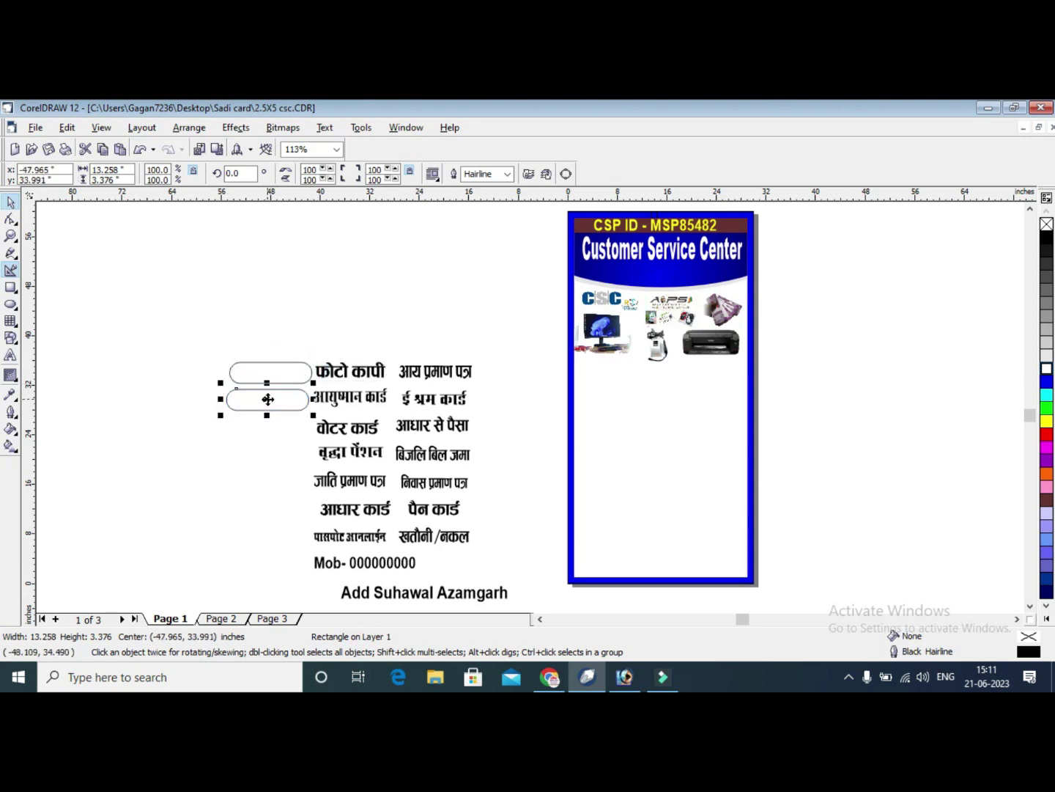
pyautogui.hotkey('ctrl', 'r')
pyautogui.hotkey('ctrl', 'r')
pyautogui.hotkey('ctrl', 'r')
pyautogui.hotkey('ctrl', 'r')
pyautogui.hotkey('ctrl', 'r')
pyautogui.moveTo(118, 300); pyautogui.dragTo(312, 572)
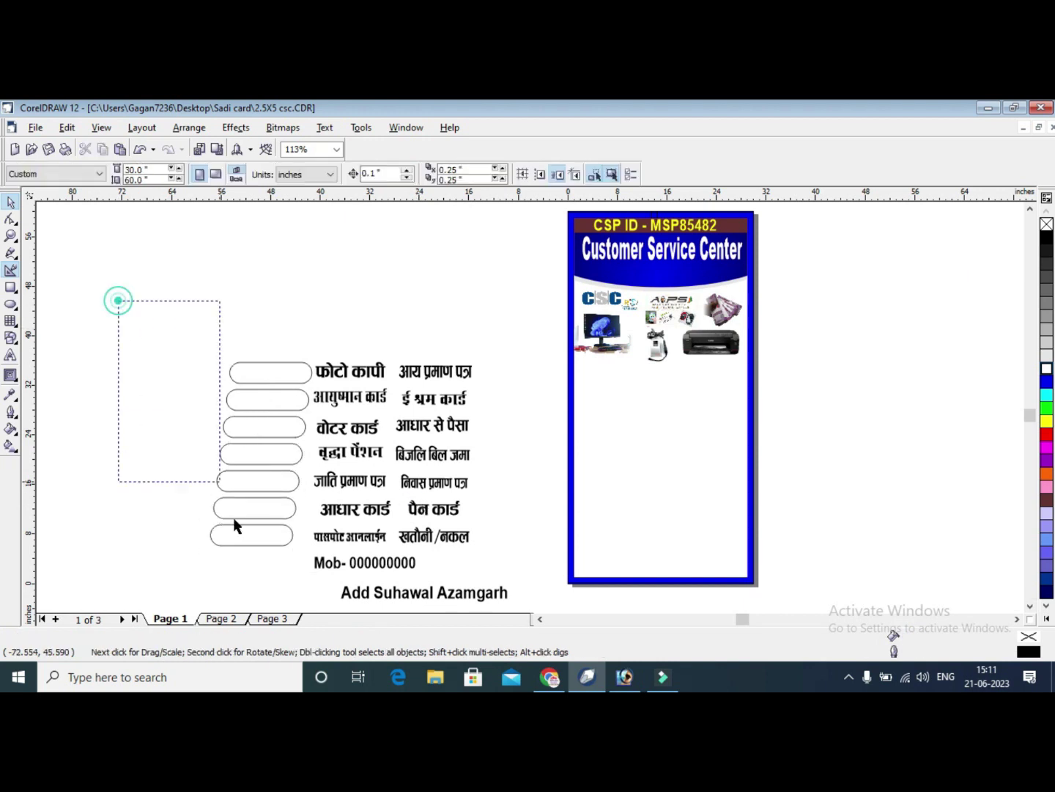
pyautogui.press('l')
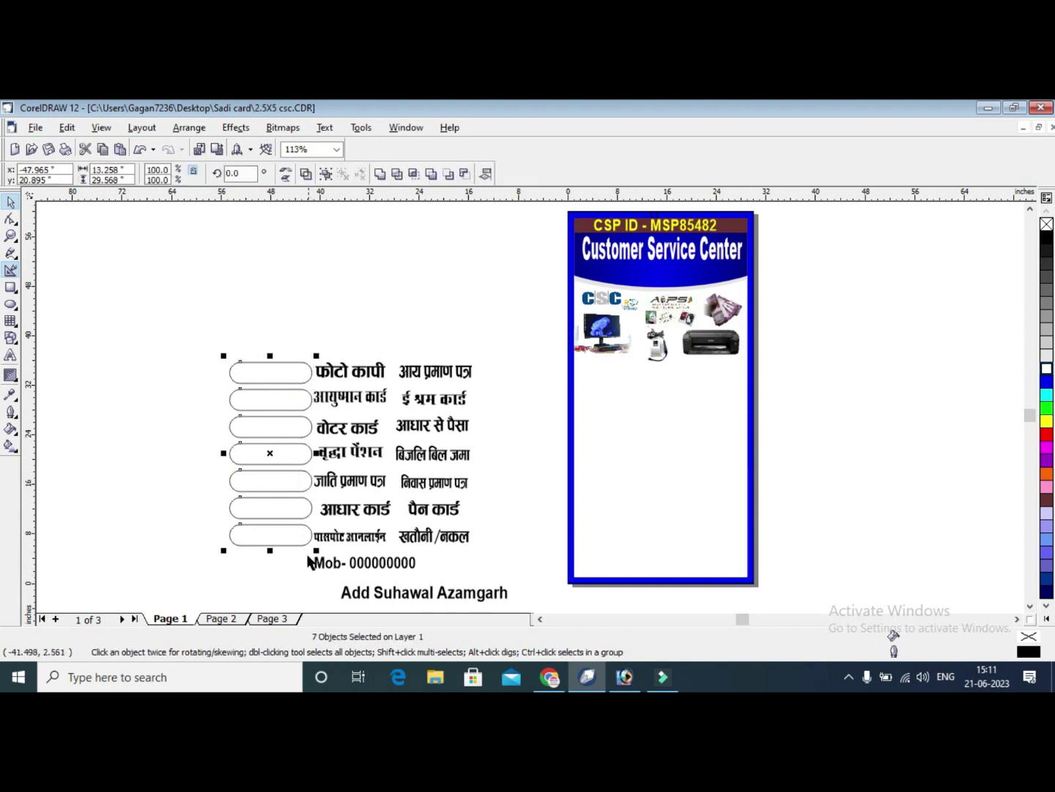
# Move the seven pills onto the card below the images and duplicate them as a right column.
pyautogui.moveTo(269, 438); pyautogui.dragTo(623, 454)
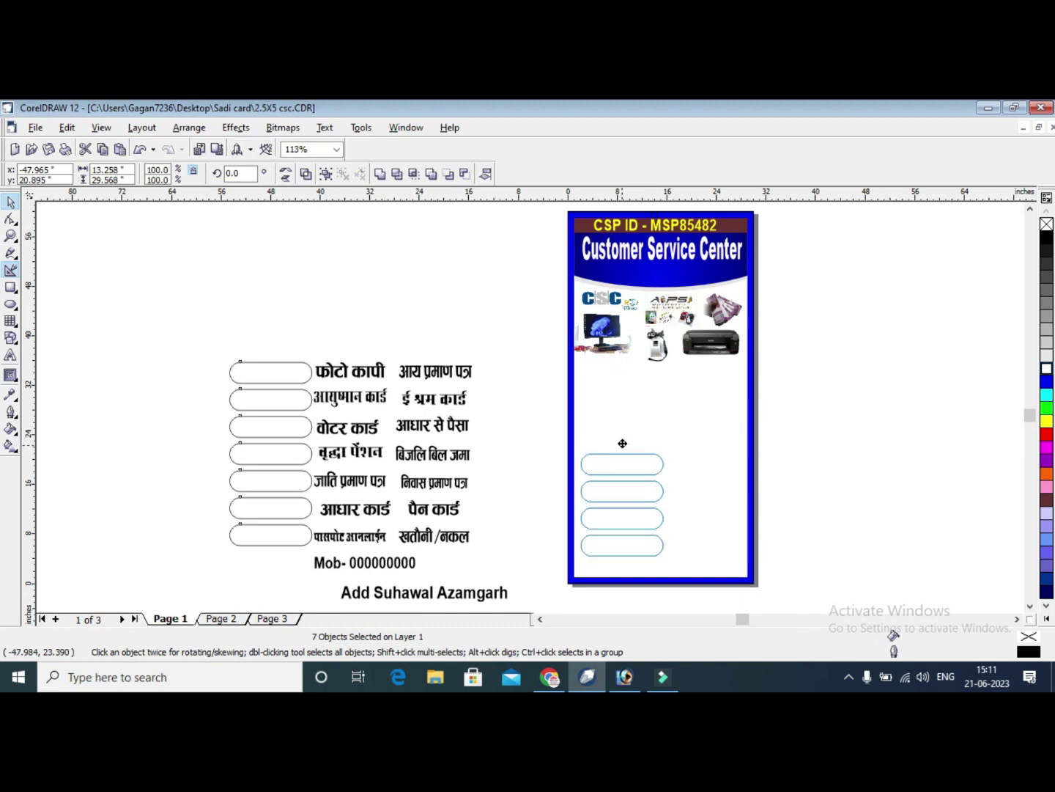
pyautogui.moveTo(623, 454); pyautogui.dragTo(622, 438)
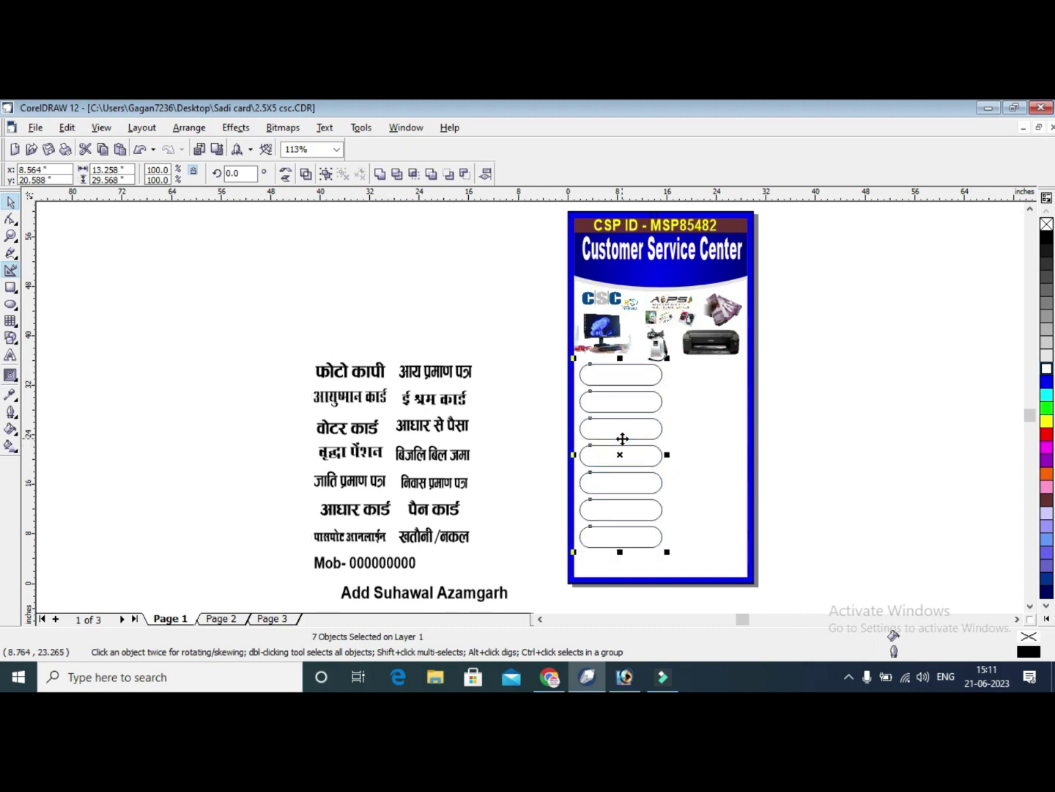
pyautogui.press('Left')
pyautogui.press('Left')
pyautogui.press('Left')
pyautogui.press('Left')
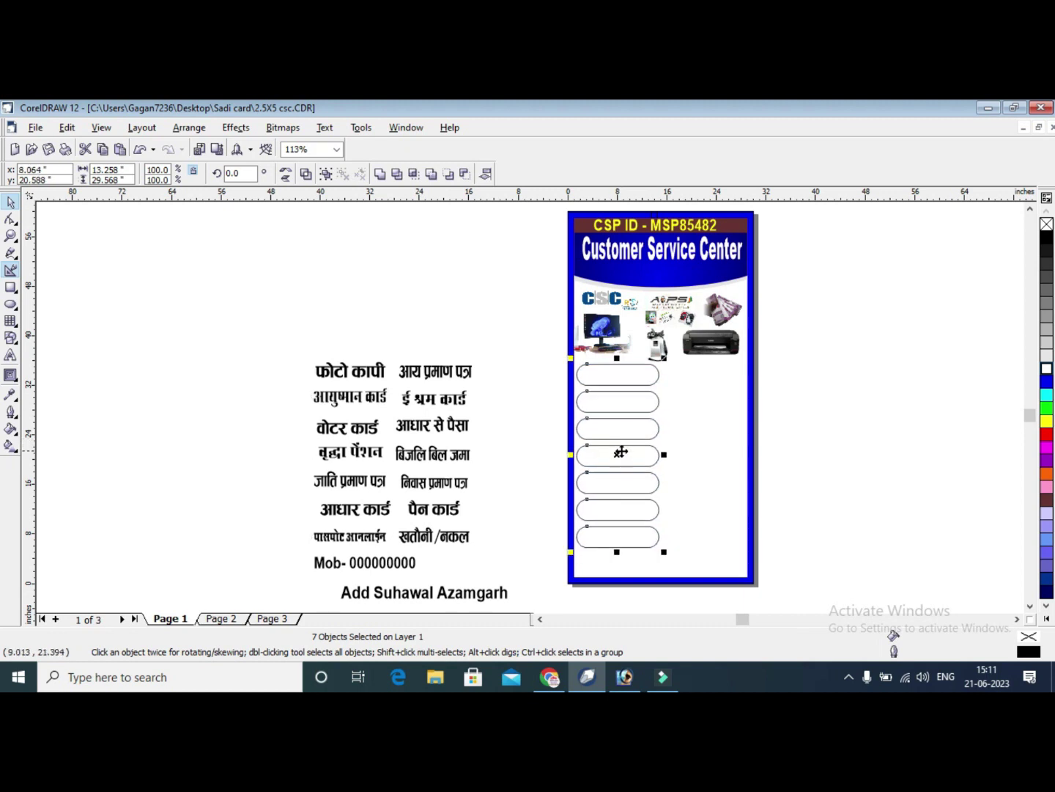
pyautogui.press('+')
pyautogui.press('Right')
pyautogui.press('Right')
pyautogui.press('Right')
pyautogui.press('Right')
pyautogui.press('Right')
pyautogui.press('Right')
pyautogui.press('Right')
pyautogui.press('Right')
pyautogui.press('Right')
pyautogui.press('Right')
pyautogui.press('Right')
pyautogui.press('Right')
pyautogui.press('Right')
pyautogui.press('Right')
pyautogui.press('Right')
pyautogui.press('Right')
pyautogui.press('Right')
pyautogui.press('Right')
pyautogui.press('Right')
pyautogui.press('Right')
pyautogui.press('Right')
pyautogui.press('Right')
pyautogui.press('Right')
pyautogui.press('Right')
pyautogui.press('Right')
pyautogui.press('Right')
pyautogui.press('Right')
pyautogui.press('Right')
pyautogui.press('Right')
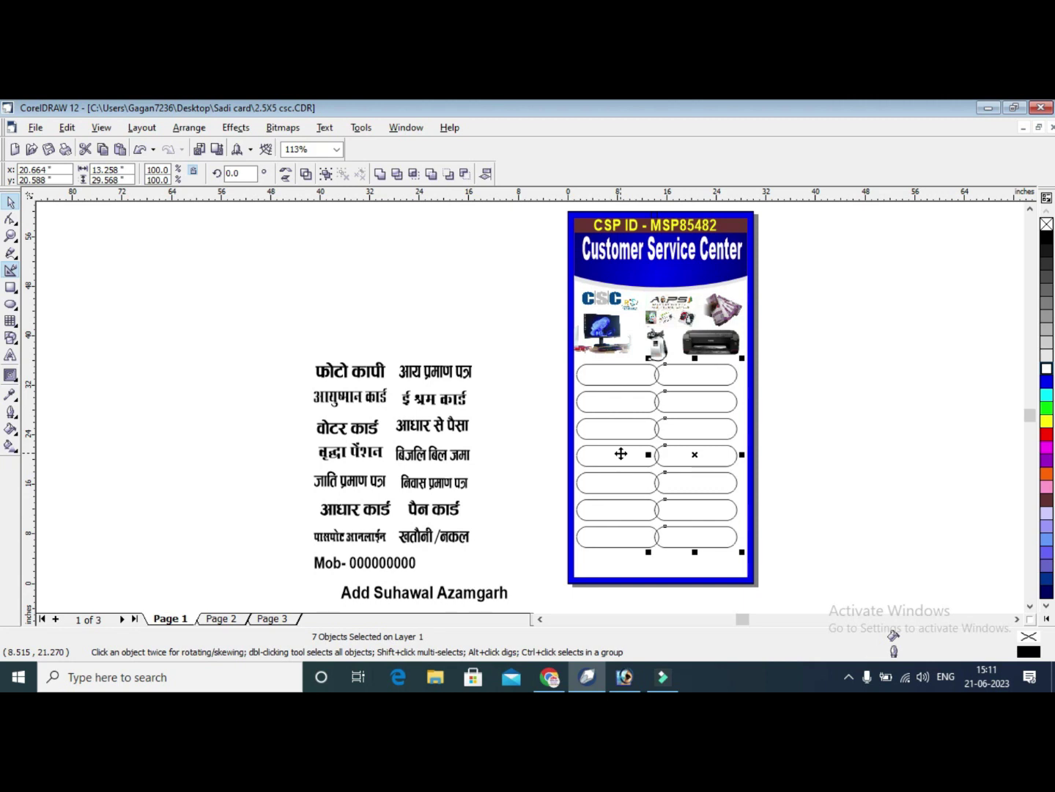
pyautogui.press('Right')
pyautogui.press('Right')
pyautogui.press('Right')
pyautogui.press('Right')
pyautogui.press('Right')
pyautogui.press('Right')
pyautogui.press('Right')
pyautogui.press('Right')
pyautogui.press('Right')
pyautogui.press('Right')
pyautogui.press('Right')
pyautogui.press('Right')
pyautogui.press('Right')
pyautogui.press('Right')
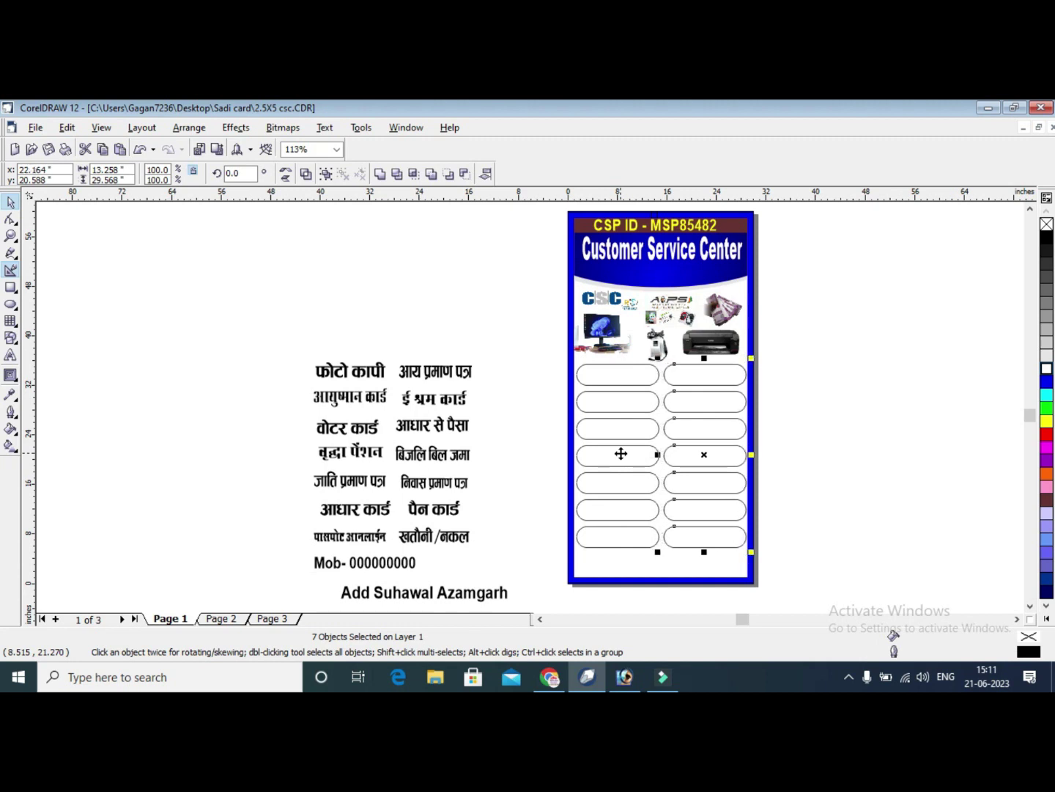
# Narrow both columns to about 95% width and shift the right column slightly further right.
pyautogui.moveTo(835, 571); pyautogui.dragTo(506, 352)
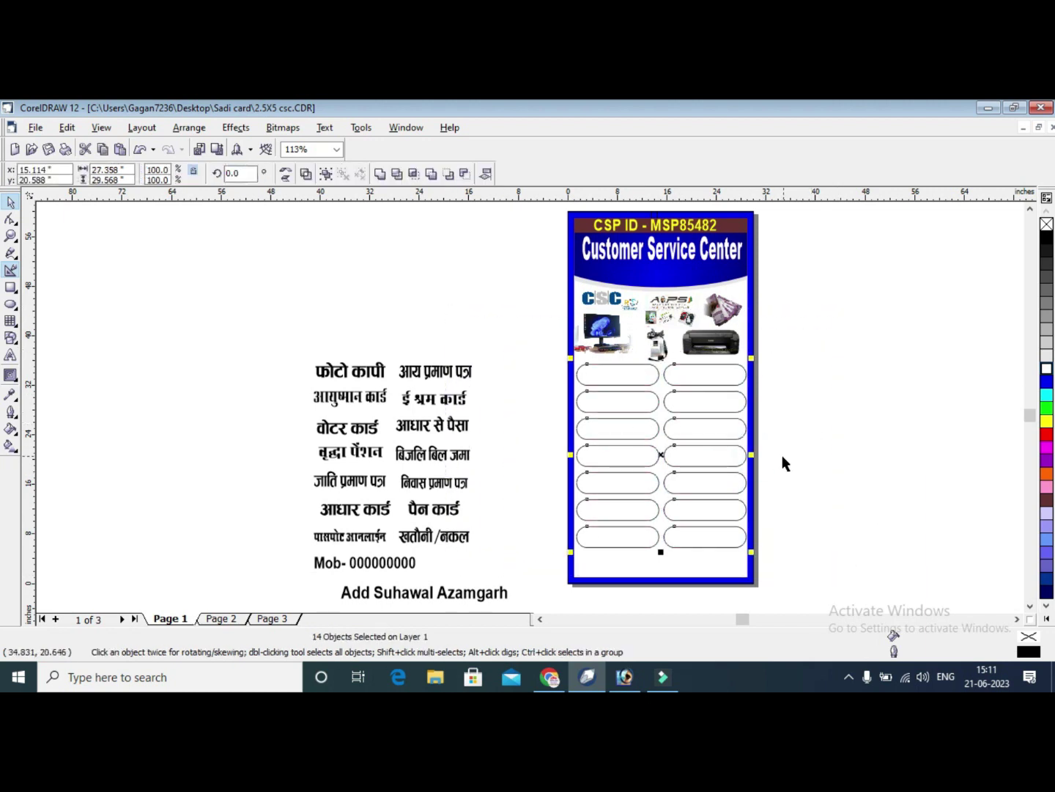
pyautogui.moveTo(754, 455); pyautogui.dragTo(742, 455)
pyautogui.press('Right')
pyautogui.click(842, 498)
pyautogui.moveTo(812, 571); pyautogui.dragTo(633, 337)
pyautogui.press('Right')
pyautogui.press('Right')
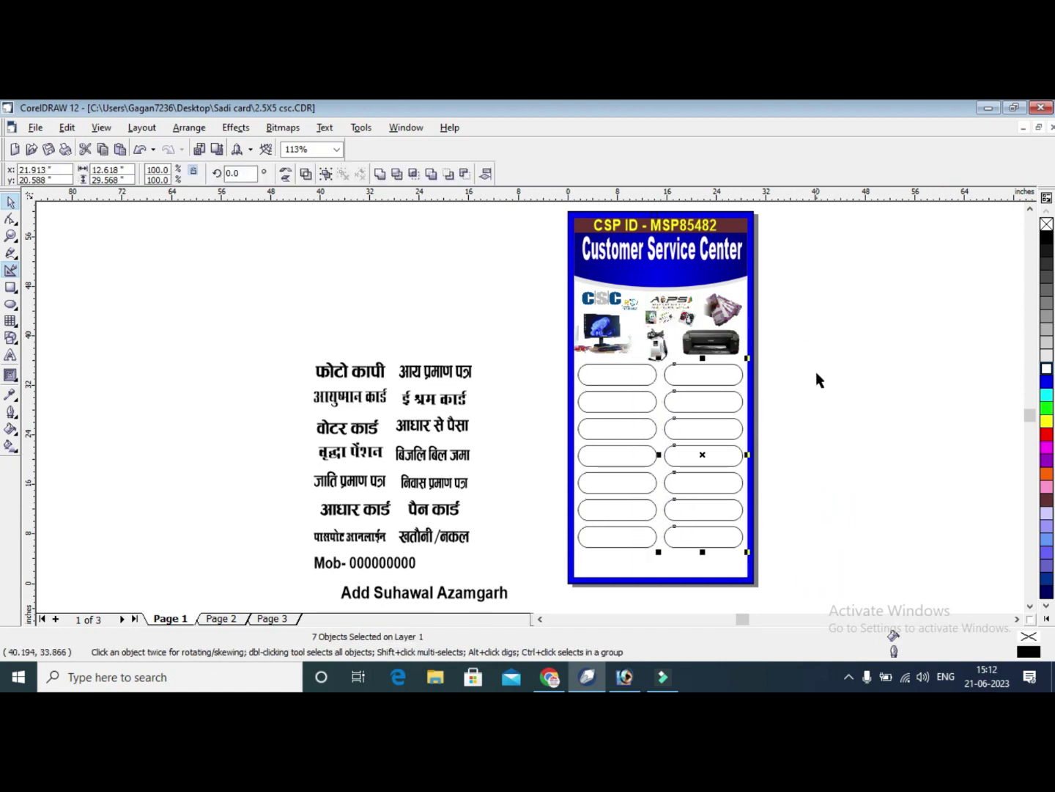
pyautogui.click(817, 372)
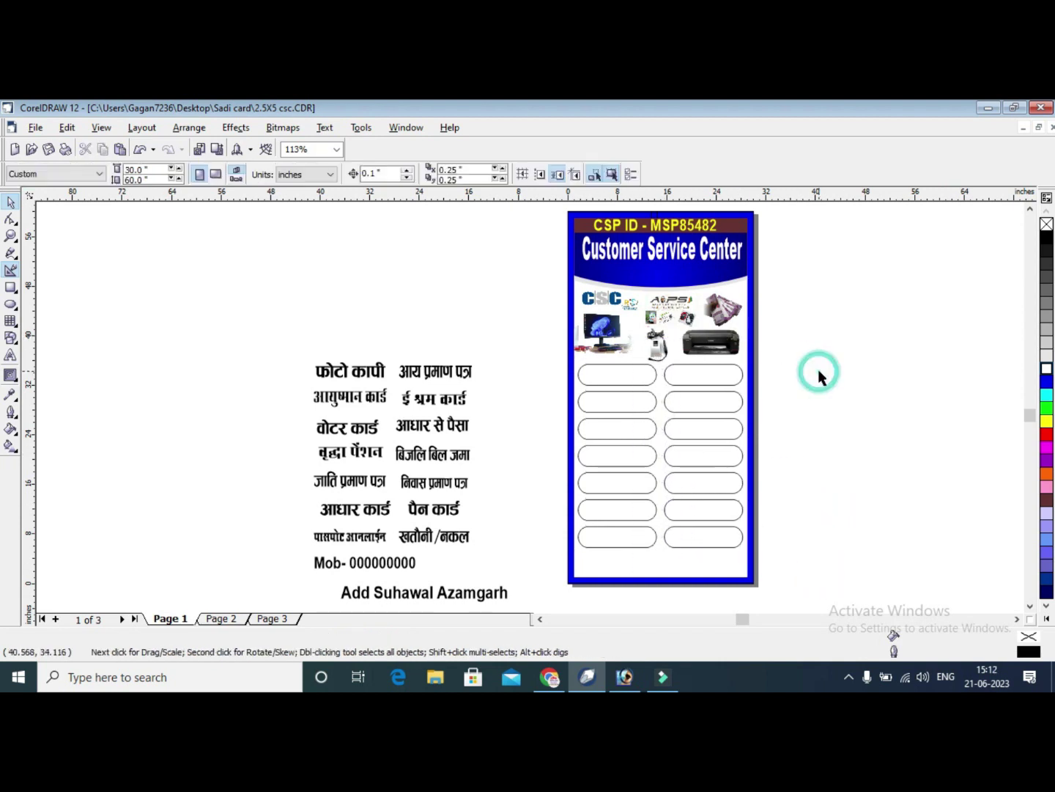
pyautogui.click(861, 359)
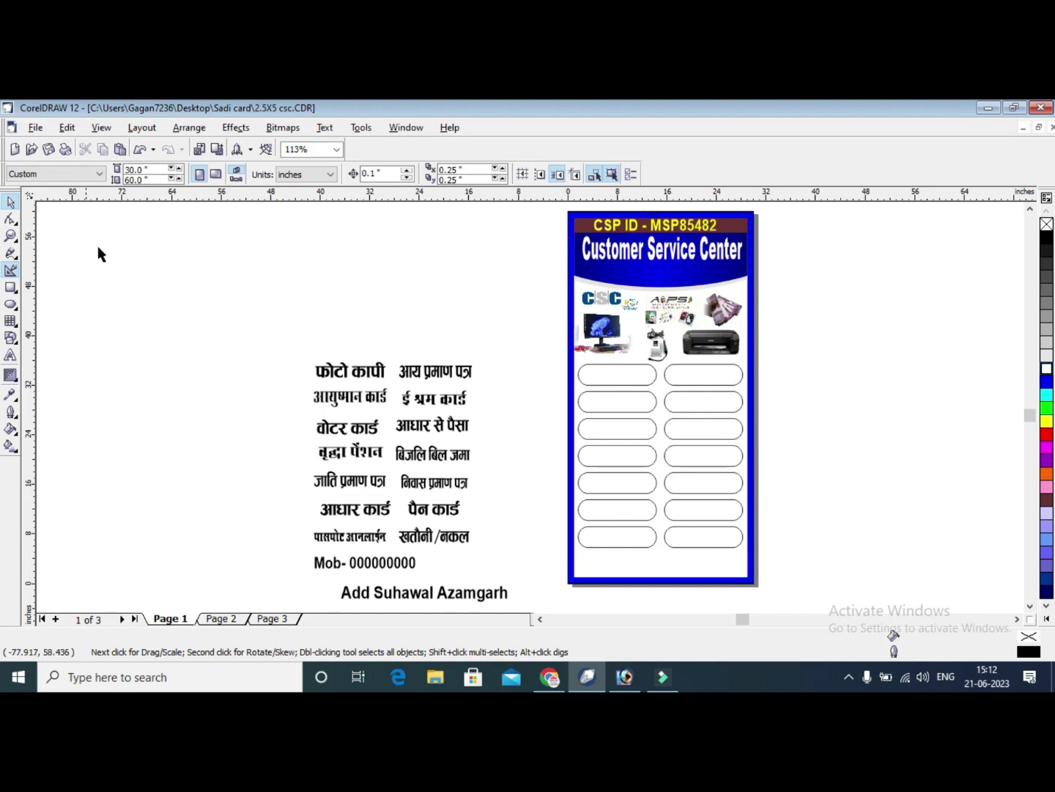
pyautogui.click(11, 236)
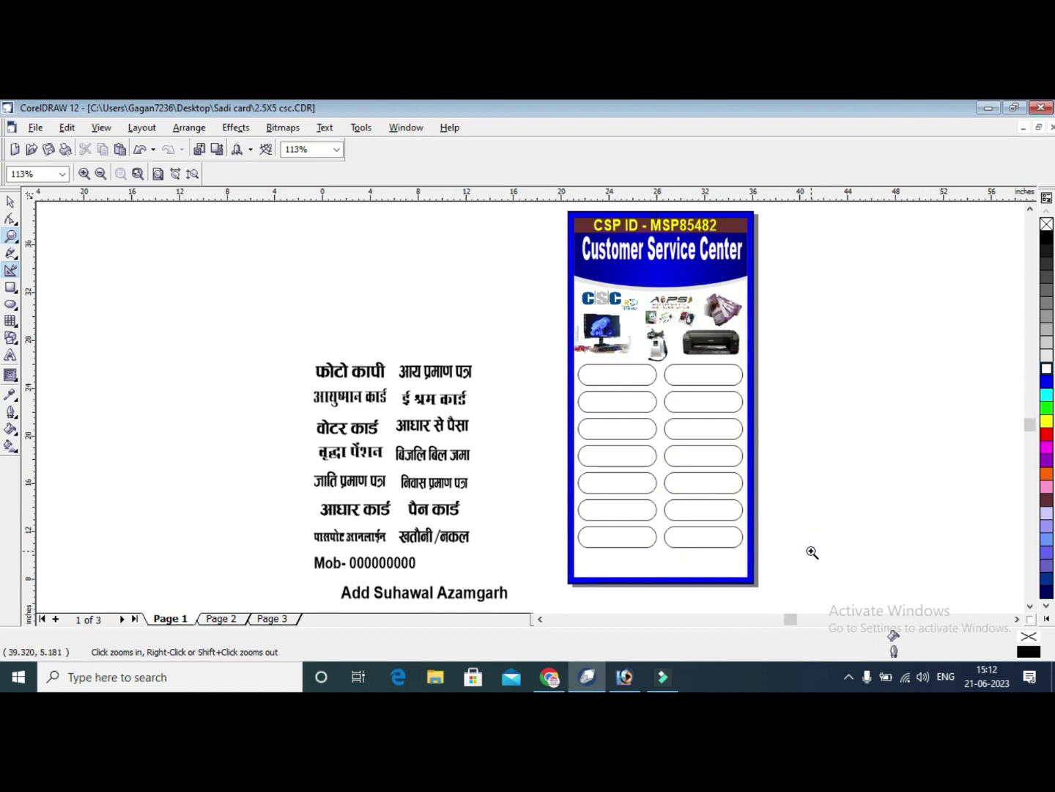
# Fill the top-left box red with no outline and the box below it brown.
pyautogui.click(676, 447)
pyautogui.moveTo(279, 208); pyautogui.dragTo(676, 405)
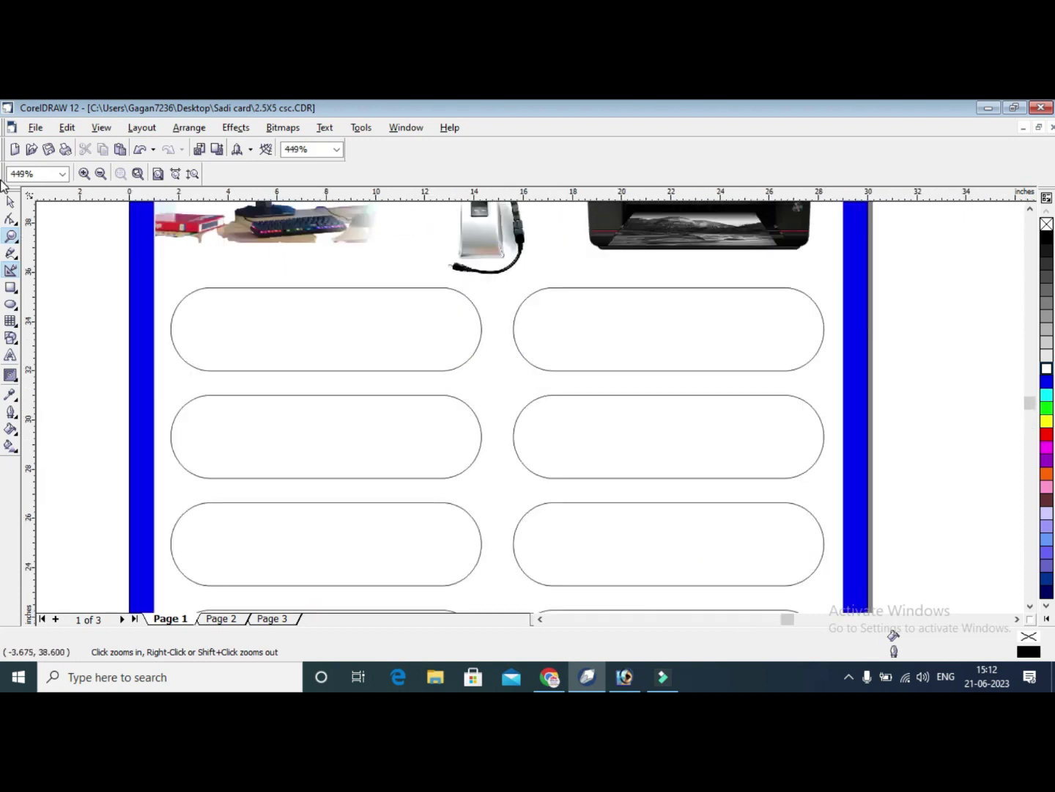
pyautogui.click(11, 203)
pyautogui.click(292, 352)
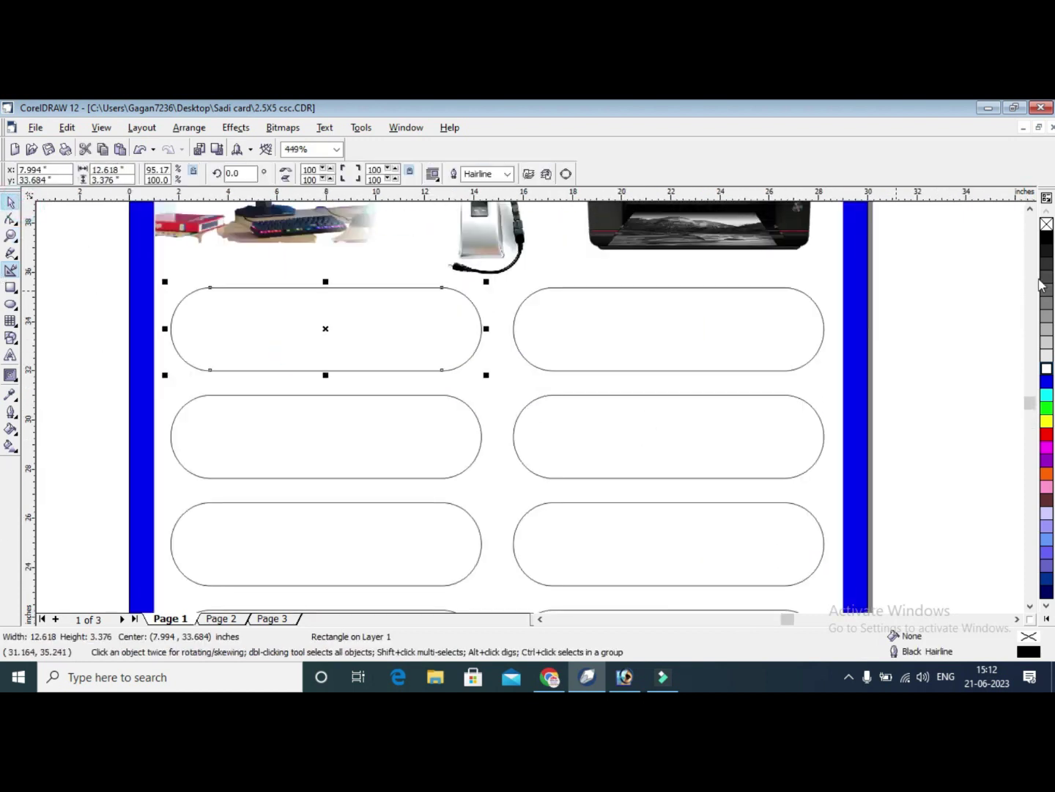
pyautogui.click(1046, 421)
pyautogui.click(1046, 382)
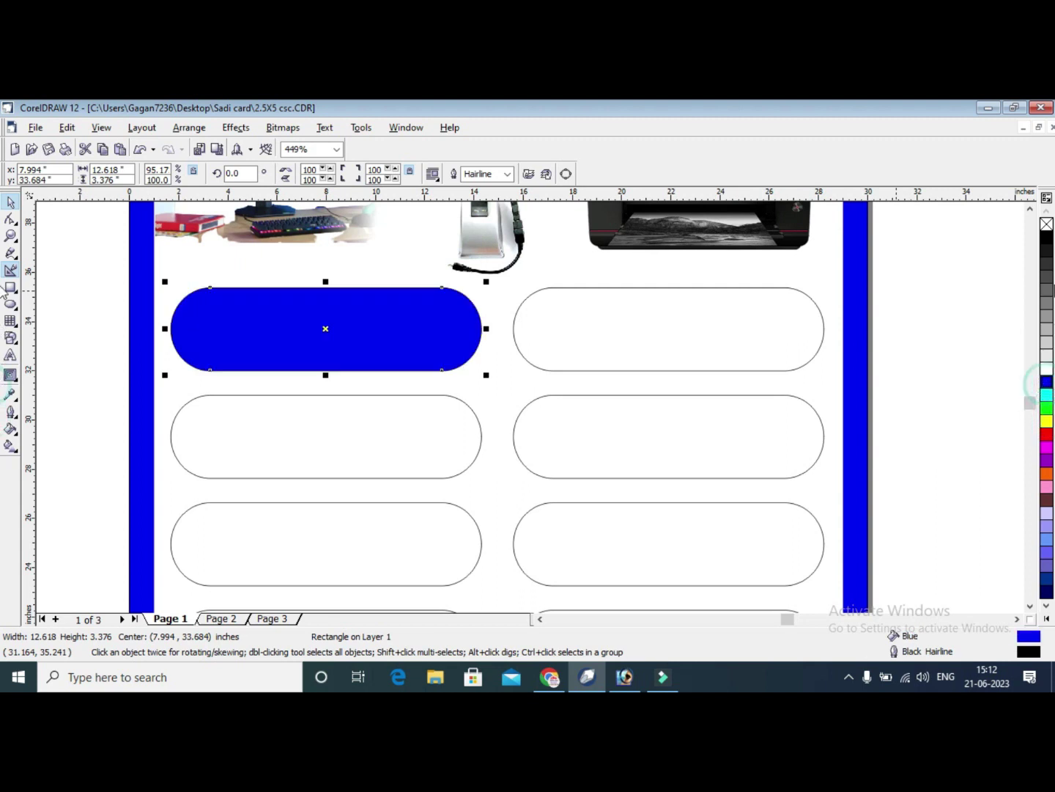
pyautogui.rightClick(1047, 223)
pyautogui.click(1046, 432)
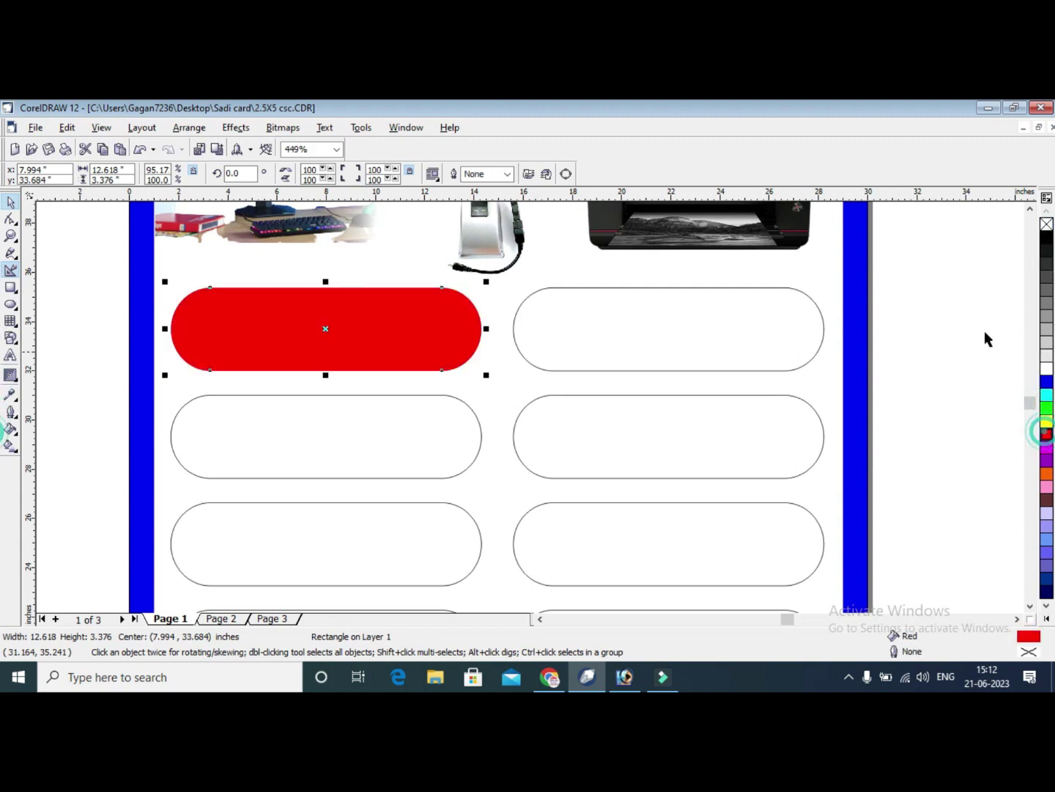
pyautogui.click(396, 416)
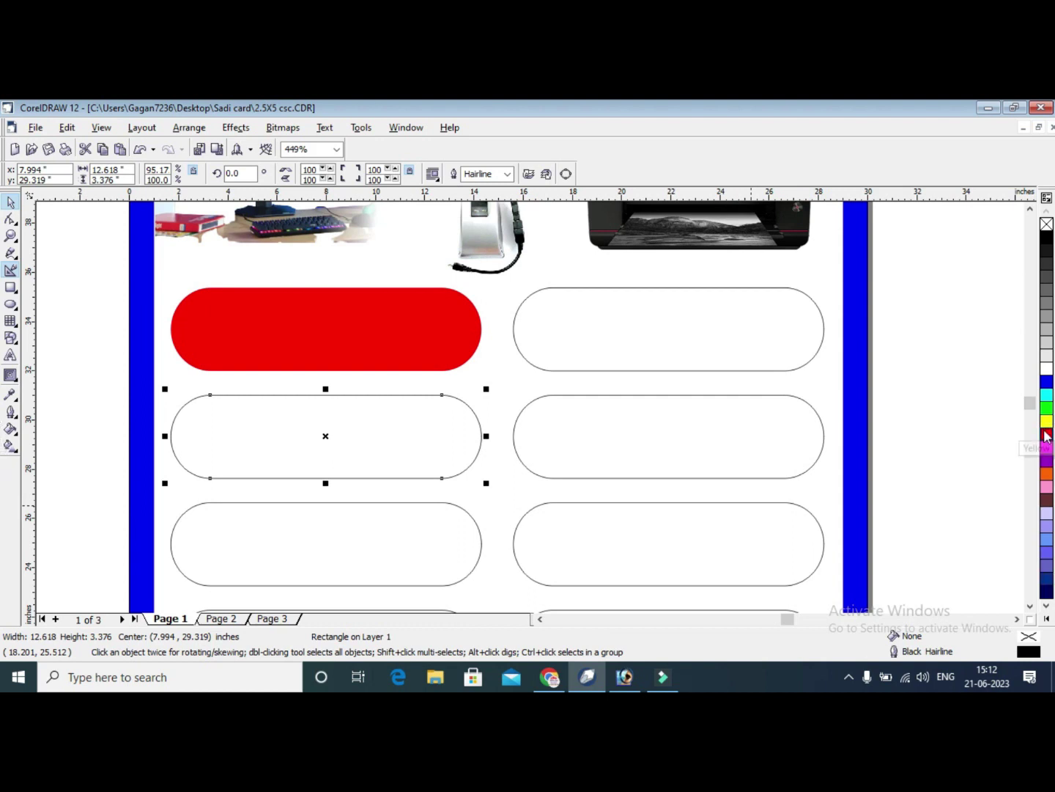
pyautogui.moveTo(1048, 424); pyautogui.dragTo(1030, 481)
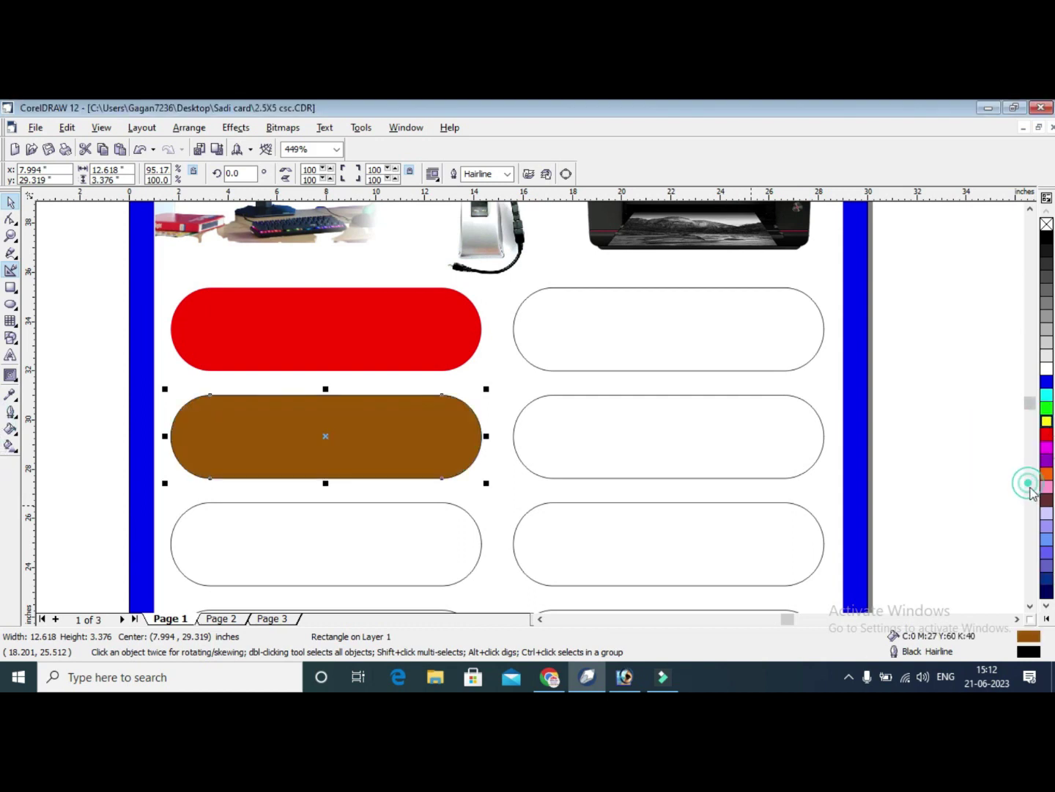
# Fill the right-column boxes black, blue and dark green, removing the green box's outline.
pyautogui.click(682, 297)
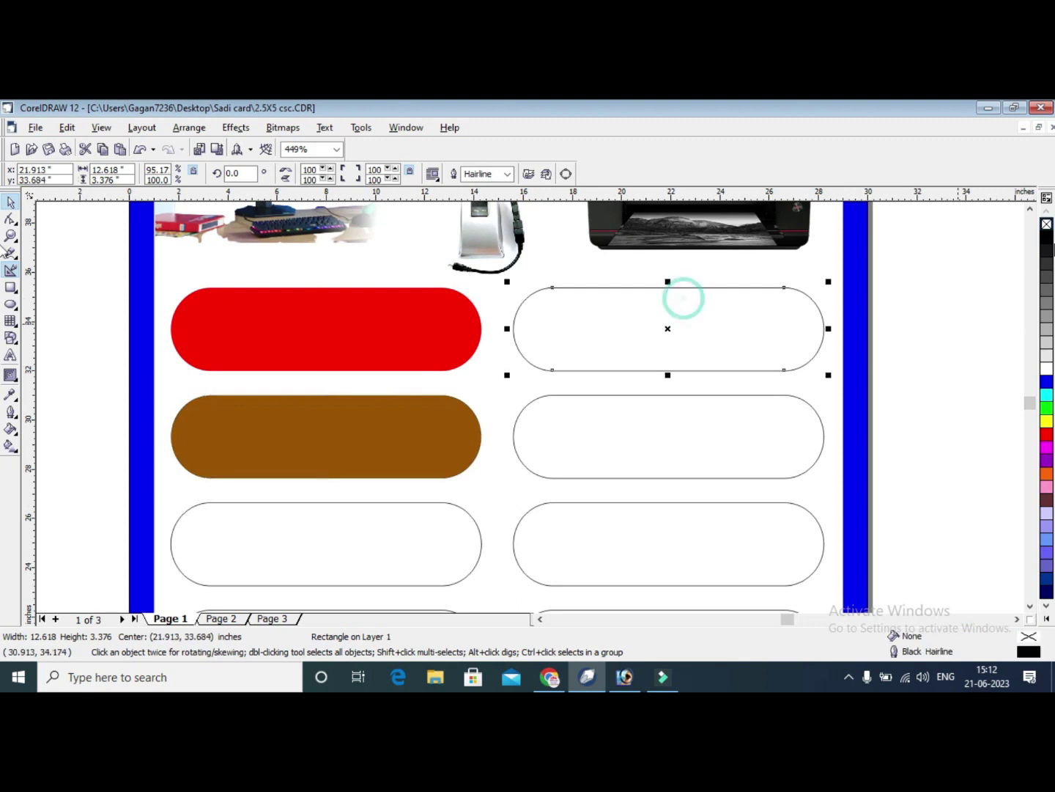
pyautogui.click(1046, 236)
pyautogui.click(789, 406)
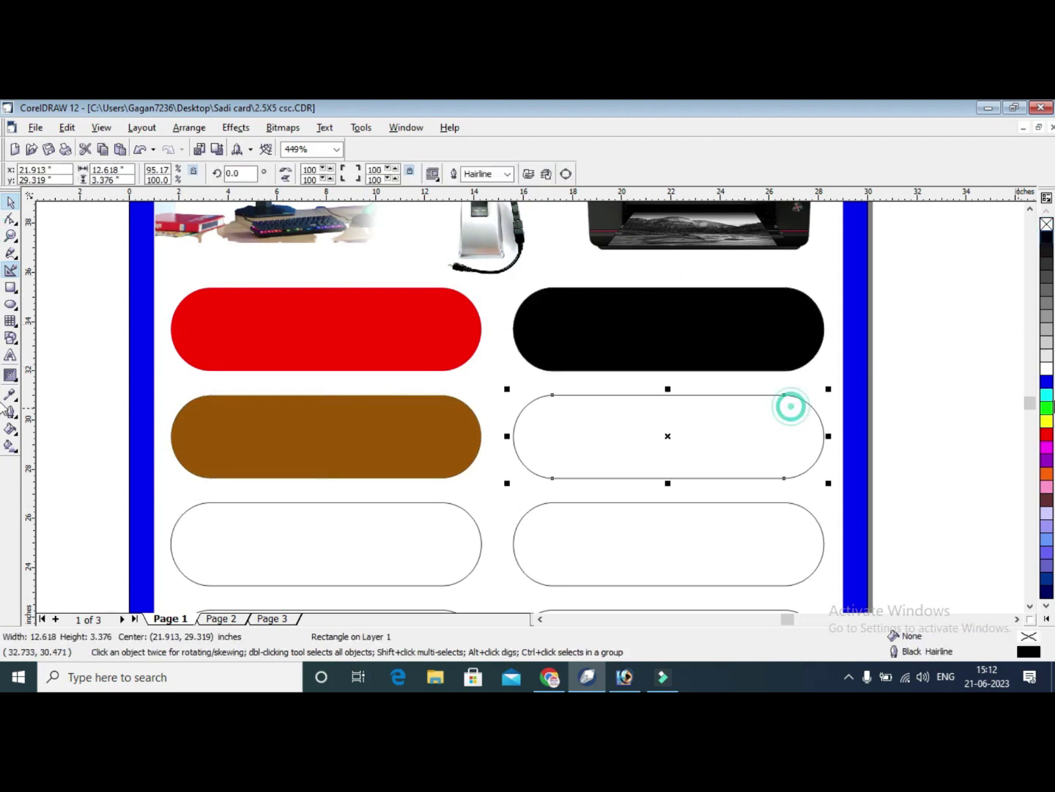
pyautogui.click(1047, 380)
pyautogui.click(781, 434)
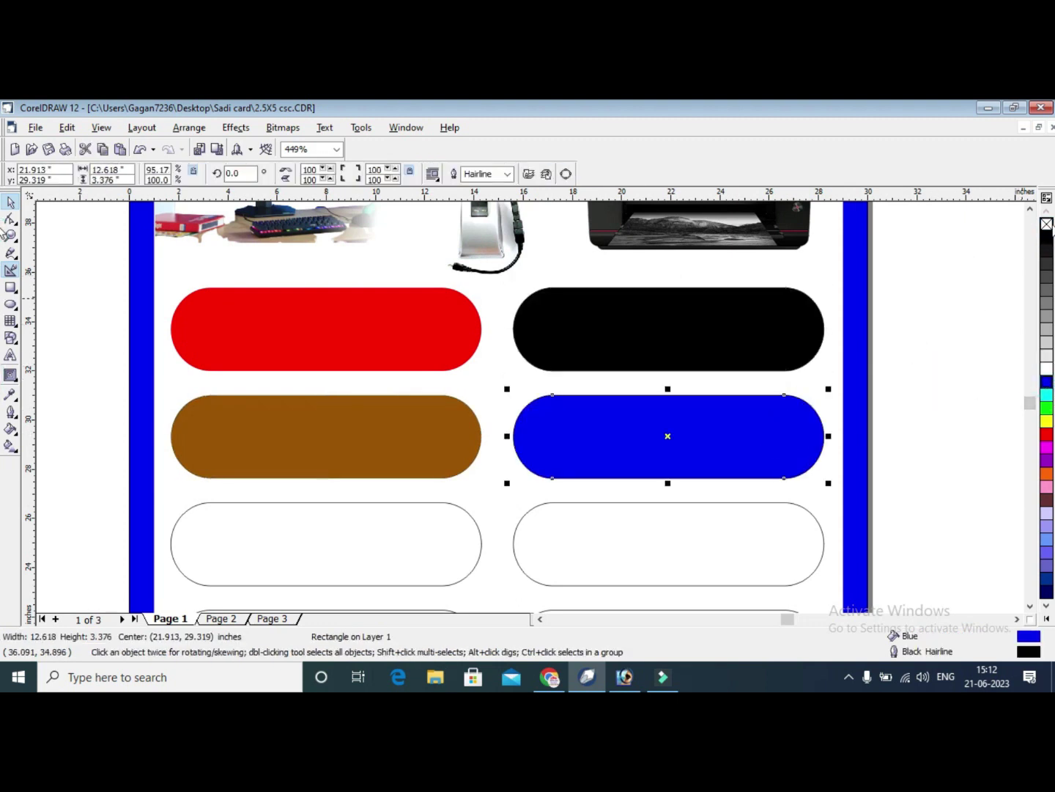
pyautogui.click(804, 532)
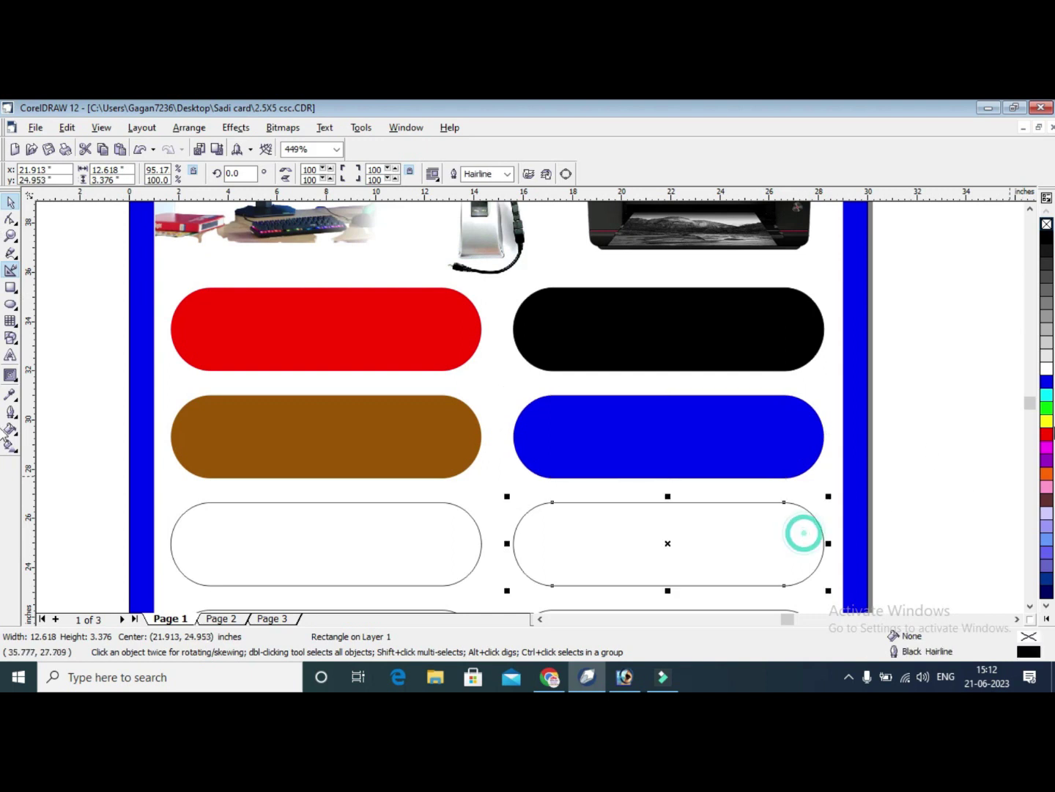
pyautogui.click(1046, 408)
pyautogui.click(1035, 440)
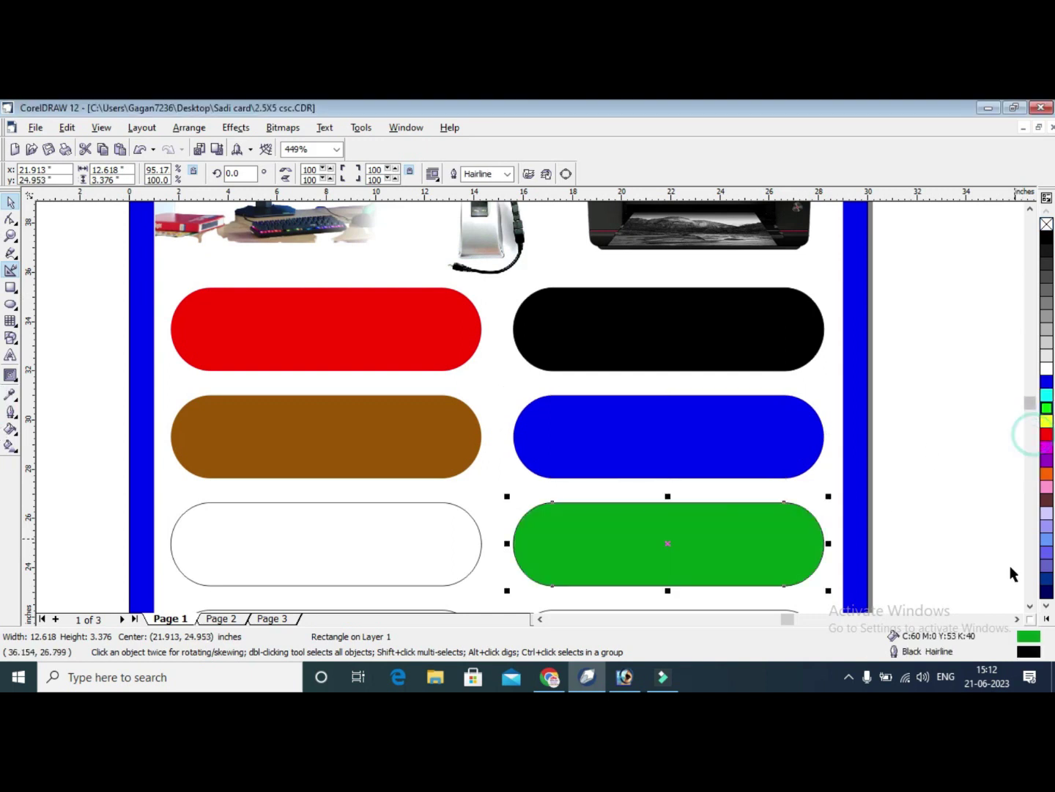
pyautogui.rightClick(1045, 224)
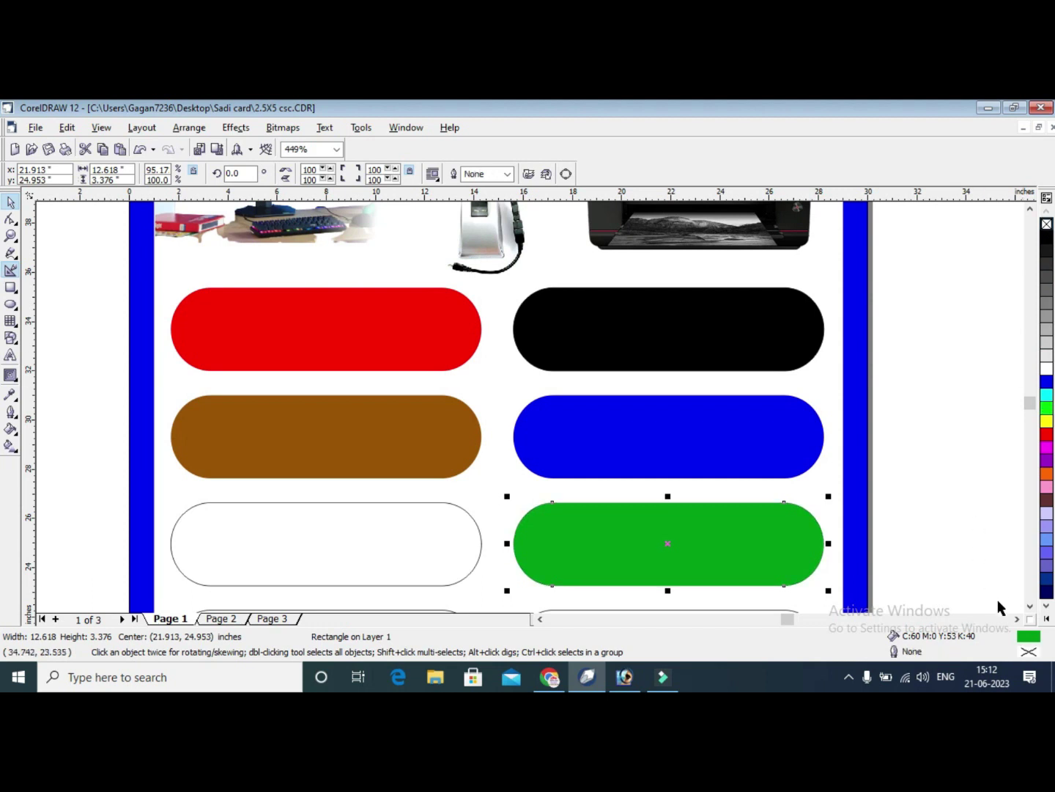
# Fill the last empty left box magenta without an outline and zoom out to the whole card.
pyautogui.scroll(-3, 1028, 612)
pyautogui.click(471, 395)
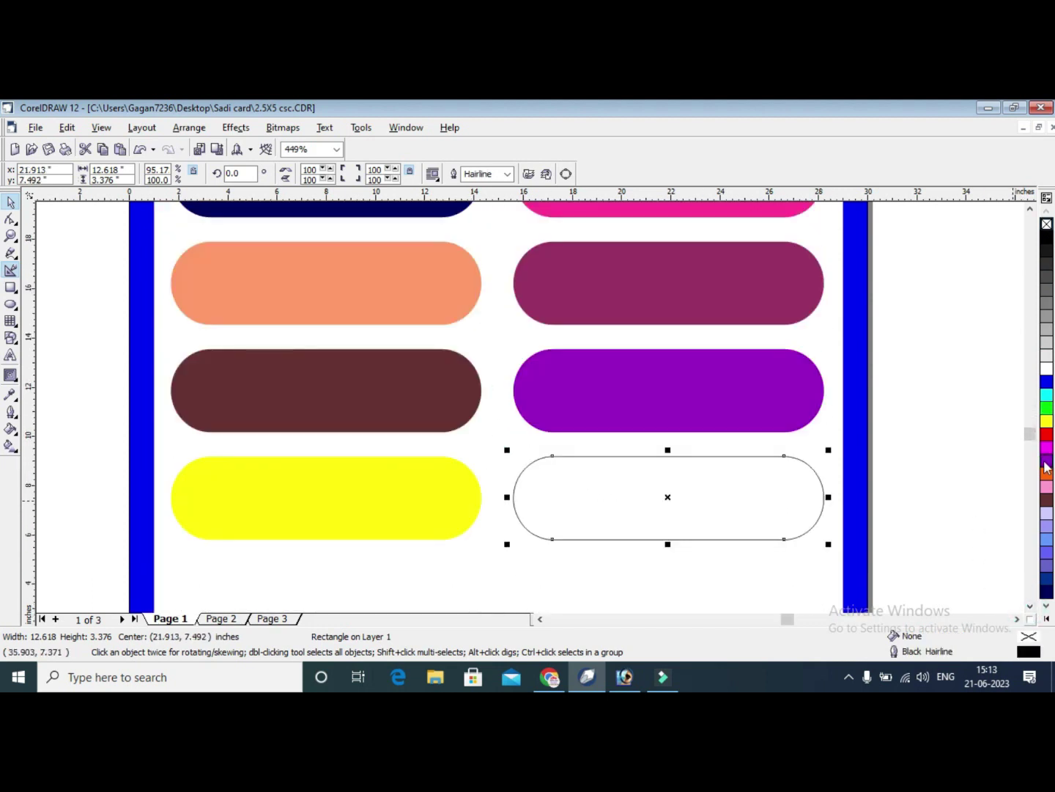
pyautogui.click(1046, 462)
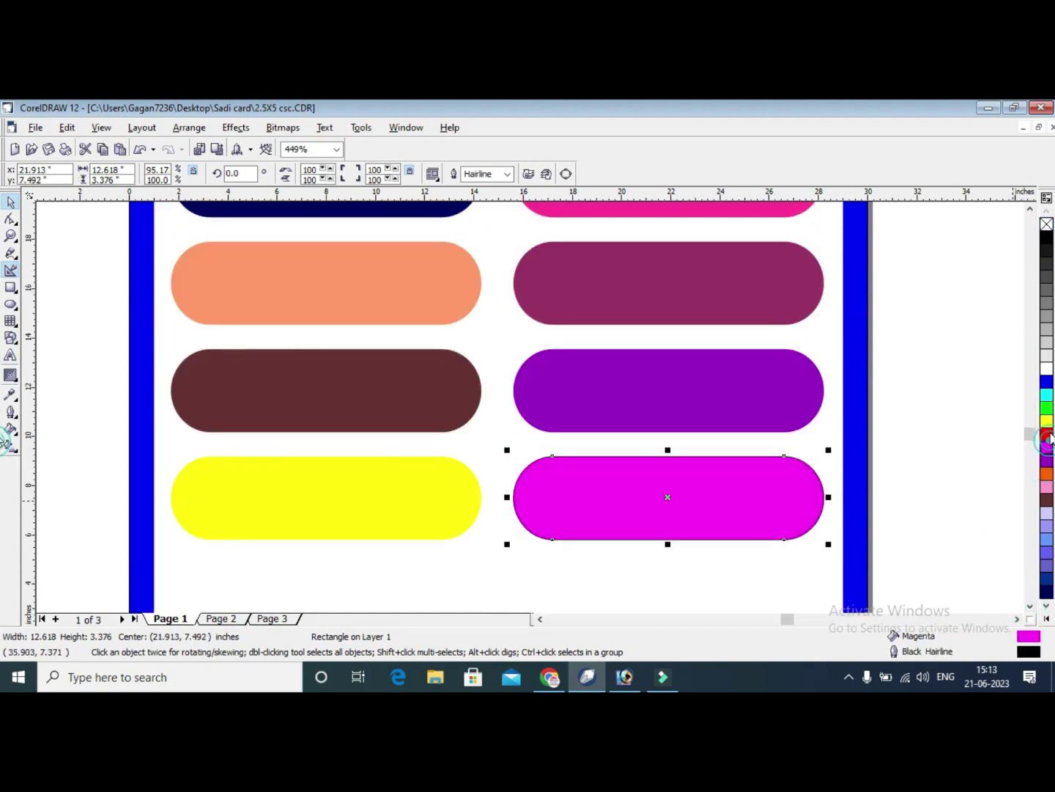
pyautogui.rightClick(1046, 225)
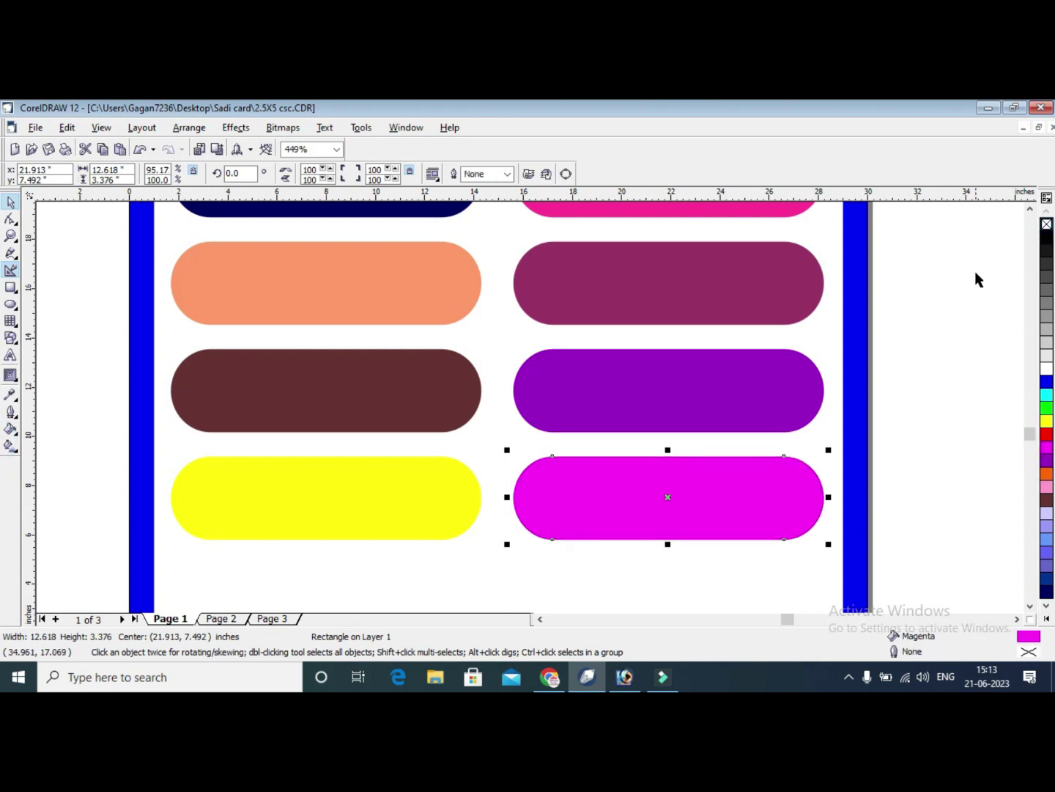
pyautogui.click(971, 274)
pyautogui.press('F4')
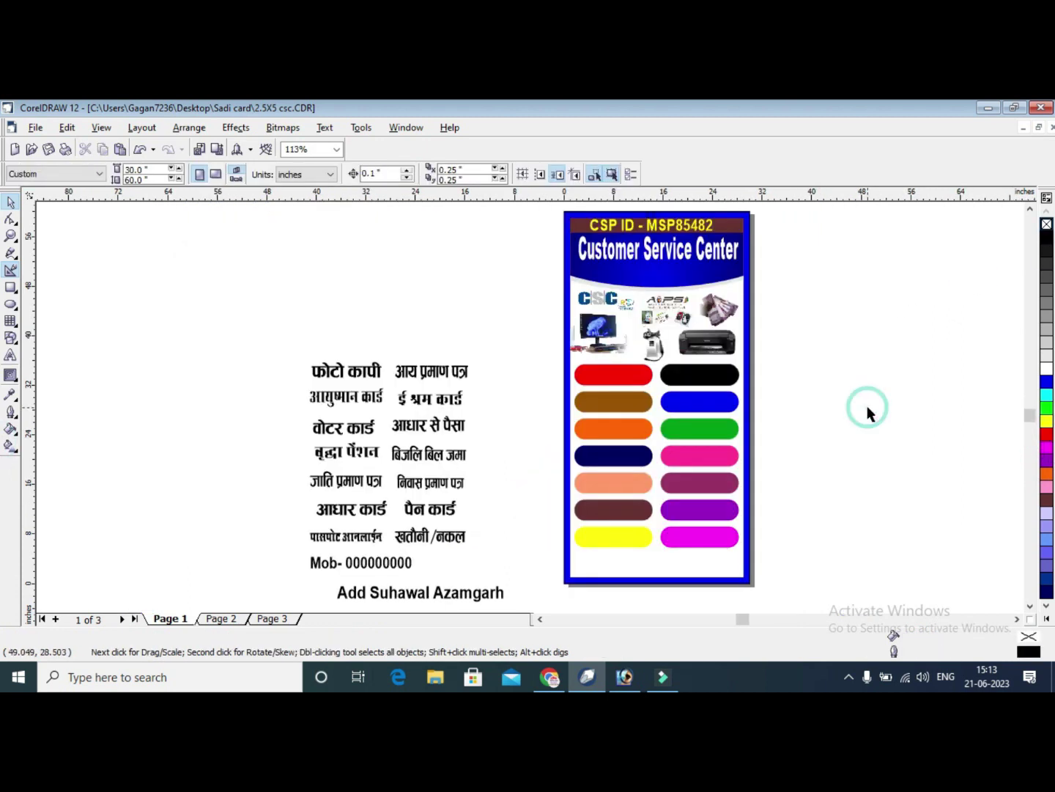
# Save the card and zoom in to 200% on the Hindi text labels.
pyautogui.hotkey('ctrl', 's')
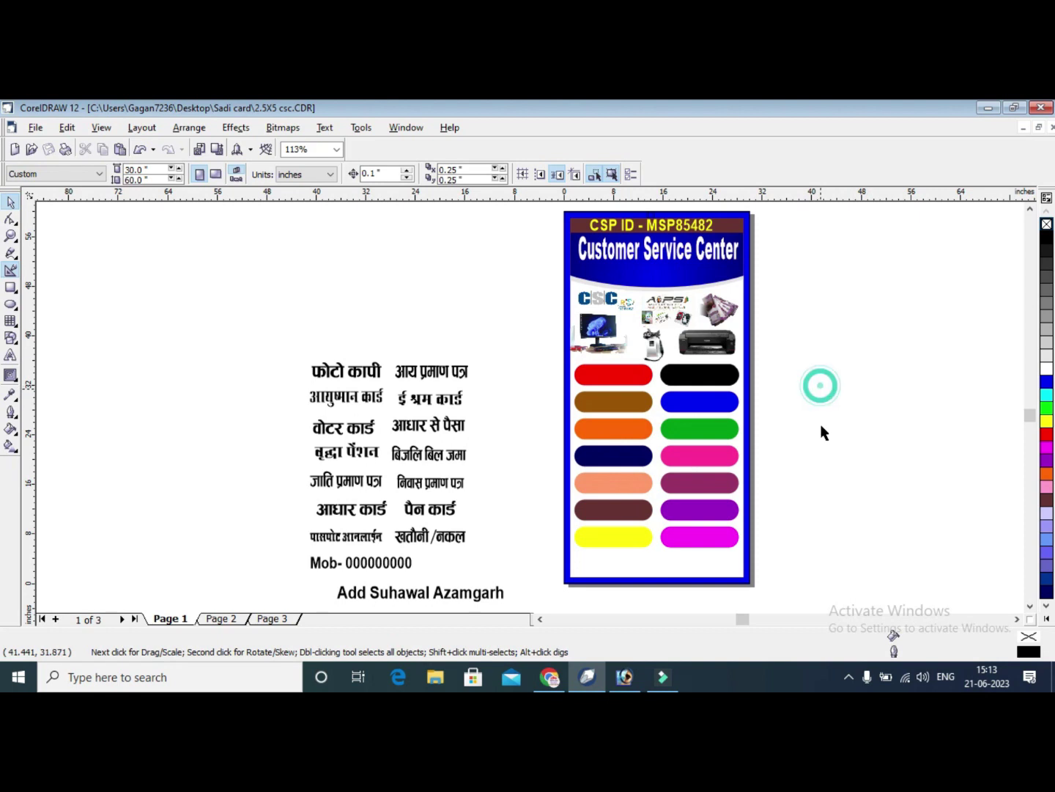
pyautogui.click(388, 564)
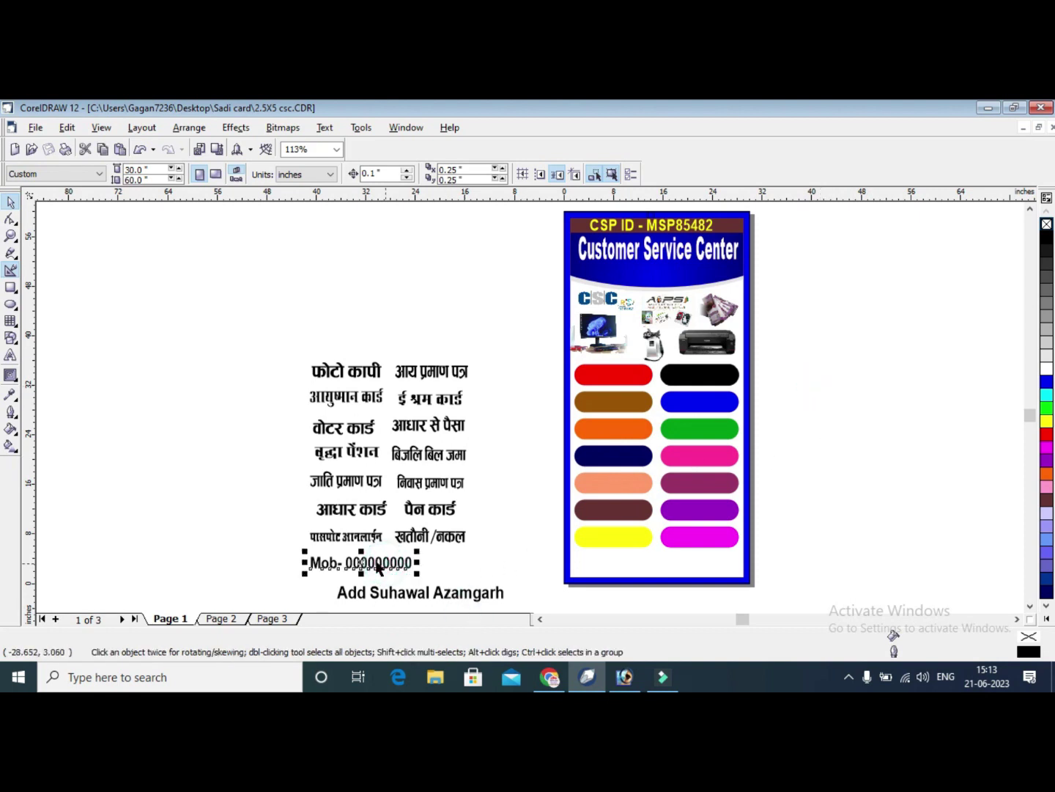
pyautogui.click(461, 260)
pyautogui.click(11, 236)
pyautogui.moveTo(214, 330)
pyautogui.mouseDown()
pyautogui.moveTo(761, 513)
pyautogui.moveTo(917, 503)
pyautogui.mouseUp()
pyautogui.click(130, 286)
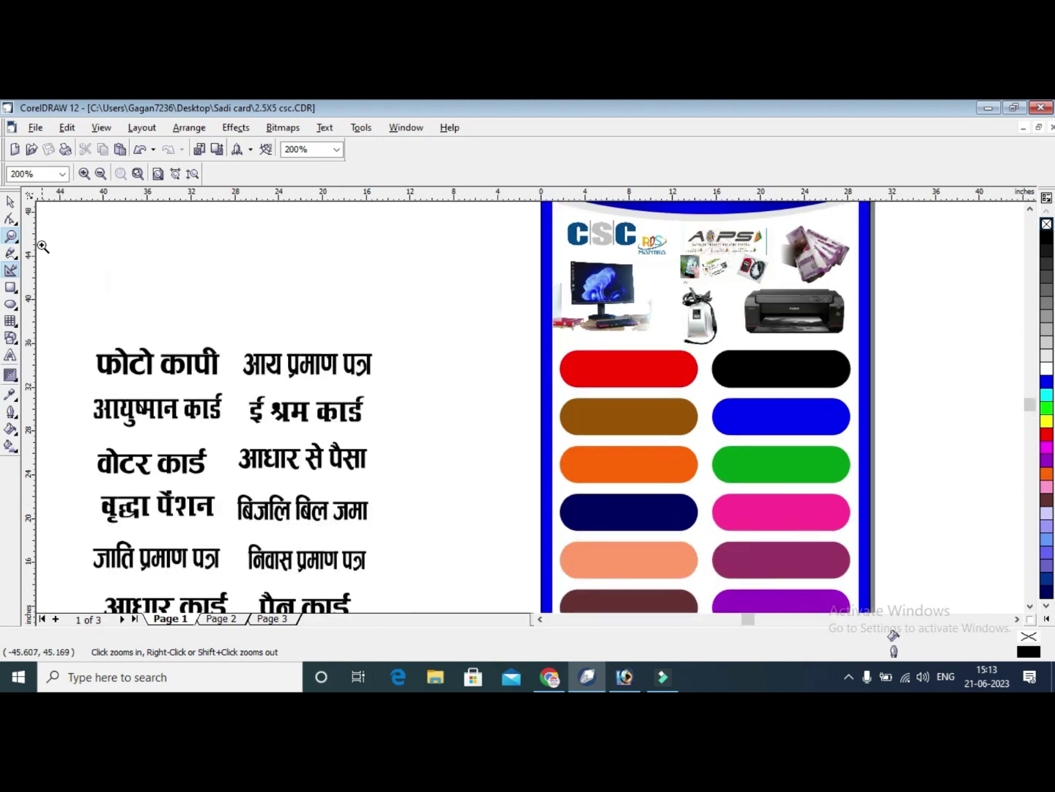
pyautogui.click(10, 203)
# Marquee-select all the text labels and bring them to the front of everything.
pyautogui.click(181, 366)
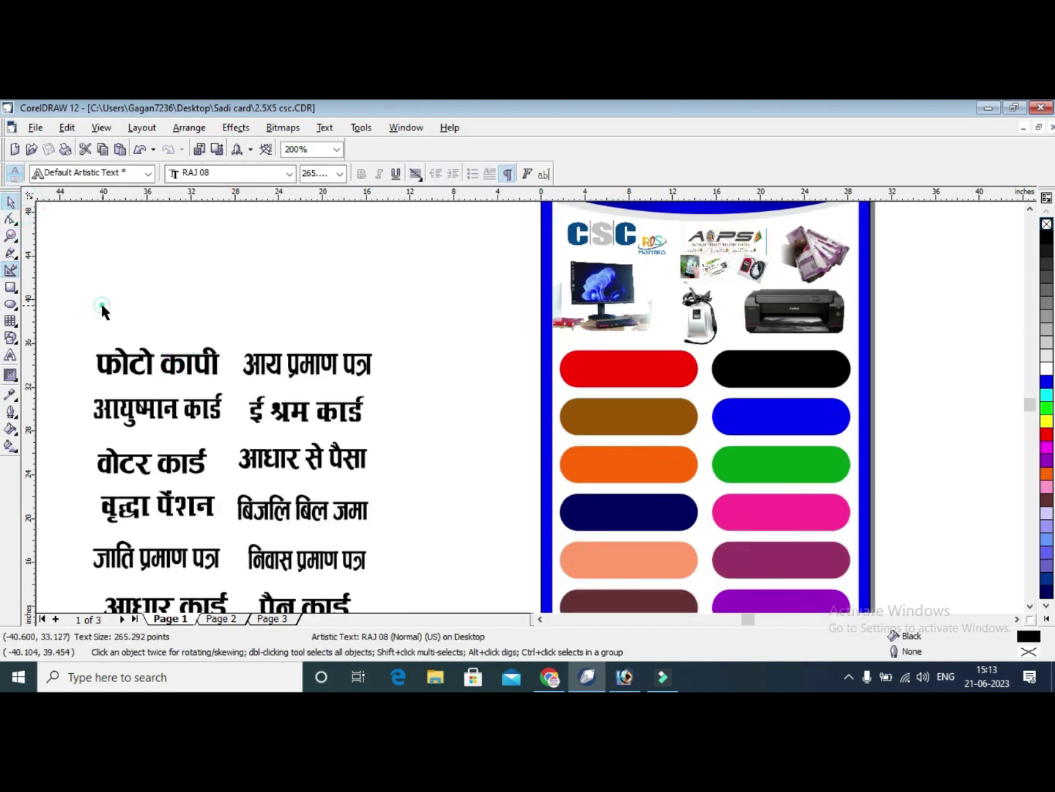
pyautogui.click(69, 319)
pyautogui.moveTo(70, 378)
pyautogui.mouseDown()
pyautogui.moveTo(472, 547)
pyautogui.moveTo(513, 620)
pyautogui.mouseUp()
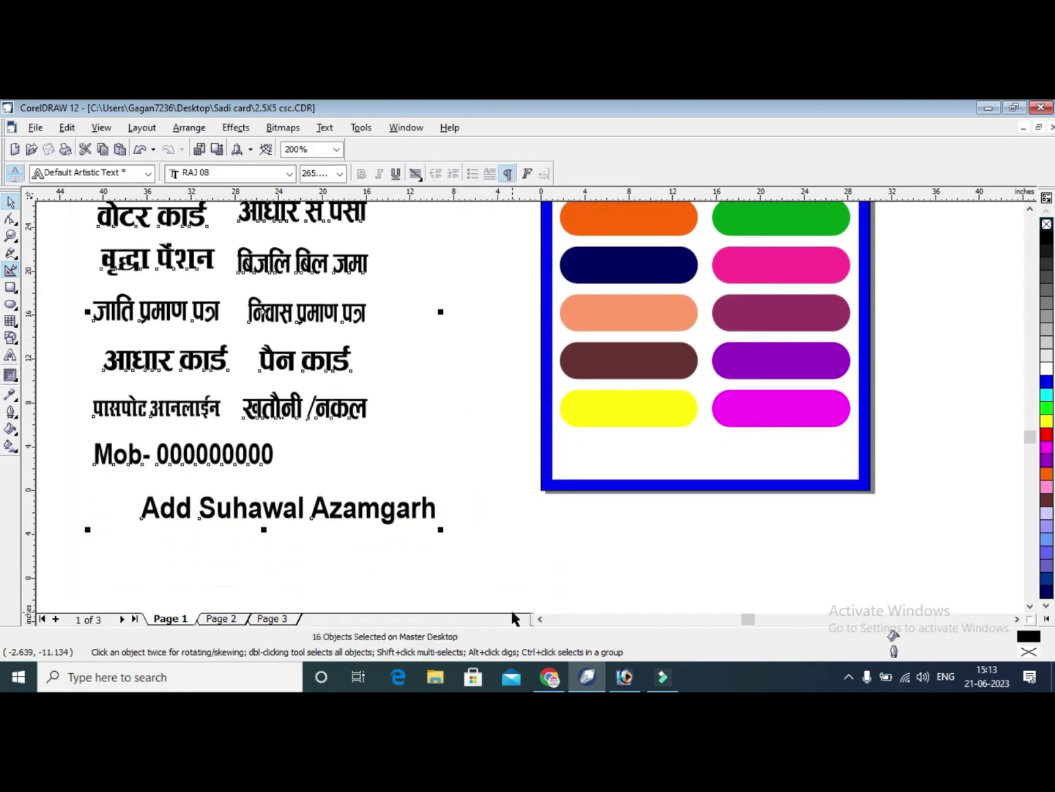
pyautogui.rightClick(286, 314)
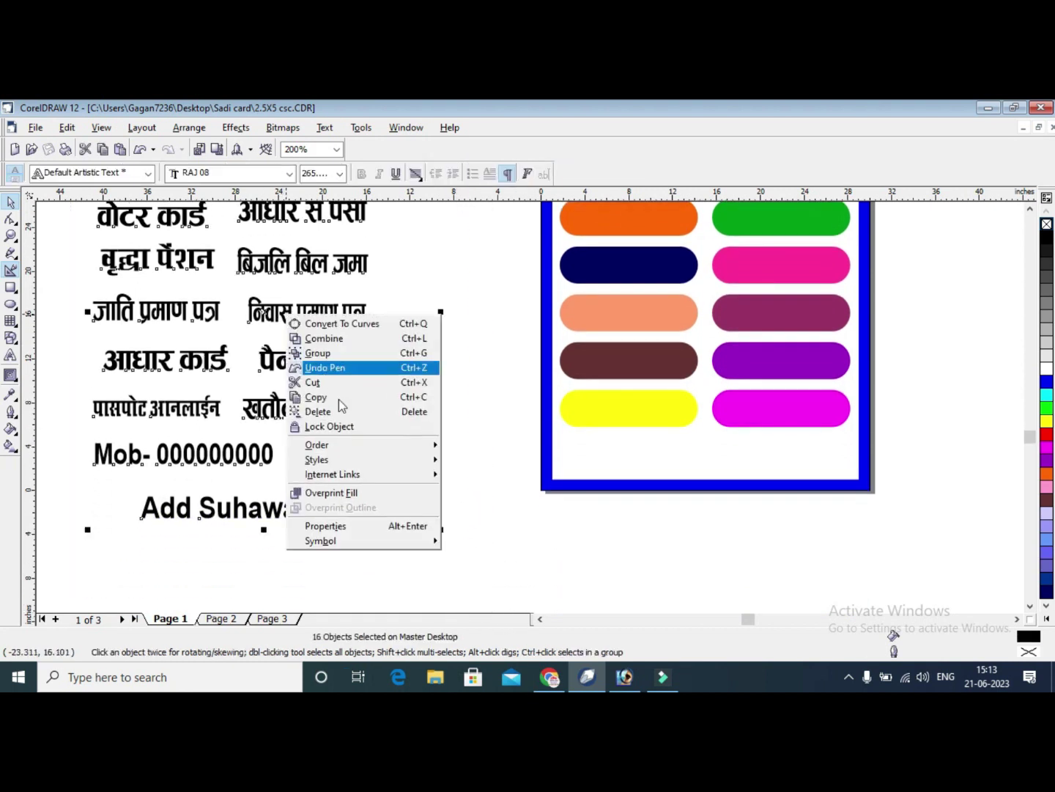
pyautogui.moveTo(362, 445)
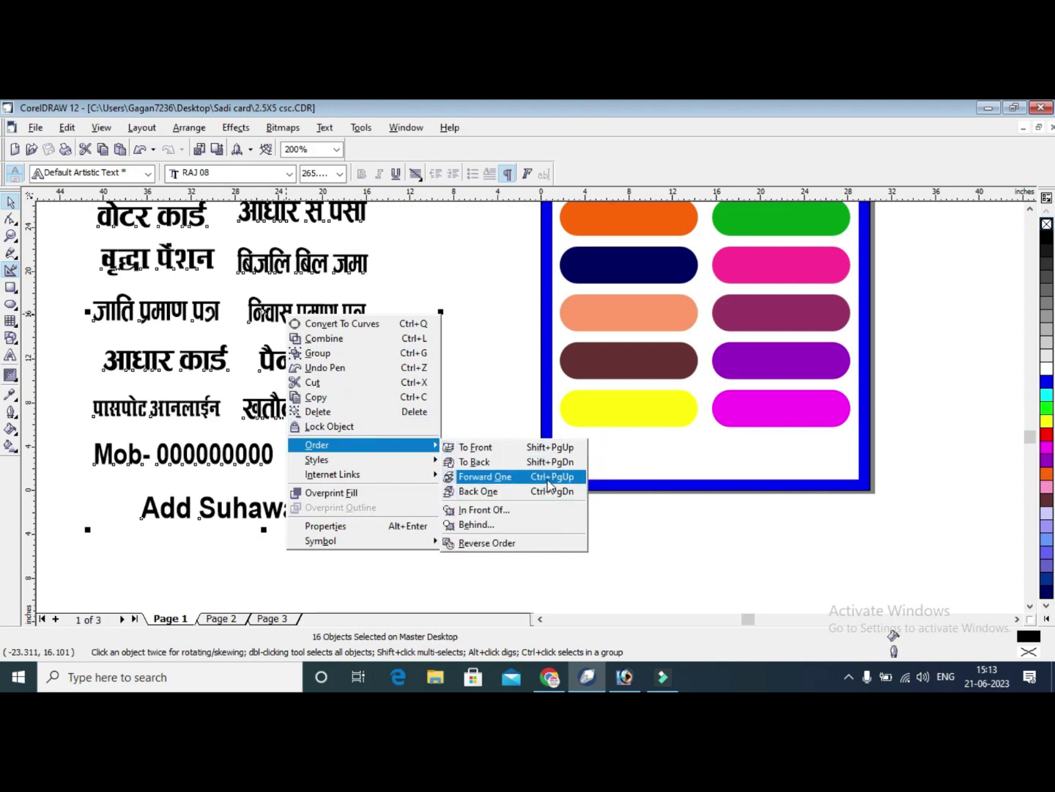
pyautogui.click(569, 449)
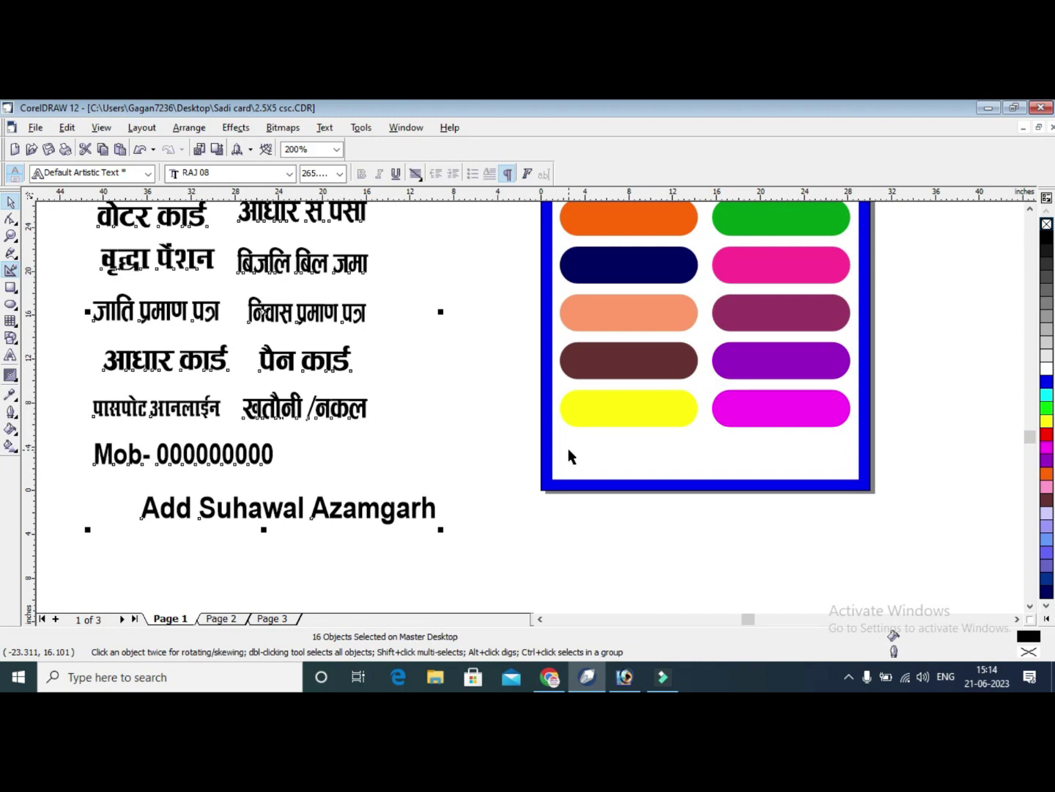
pyautogui.press('F4')
pyautogui.click(404, 276)
# Move फोटो कापी onto the red pill and आय प्रमाण पत्र onto the black pill, in white.
pyautogui.moveTo(345, 372); pyautogui.dragTo(615, 375)
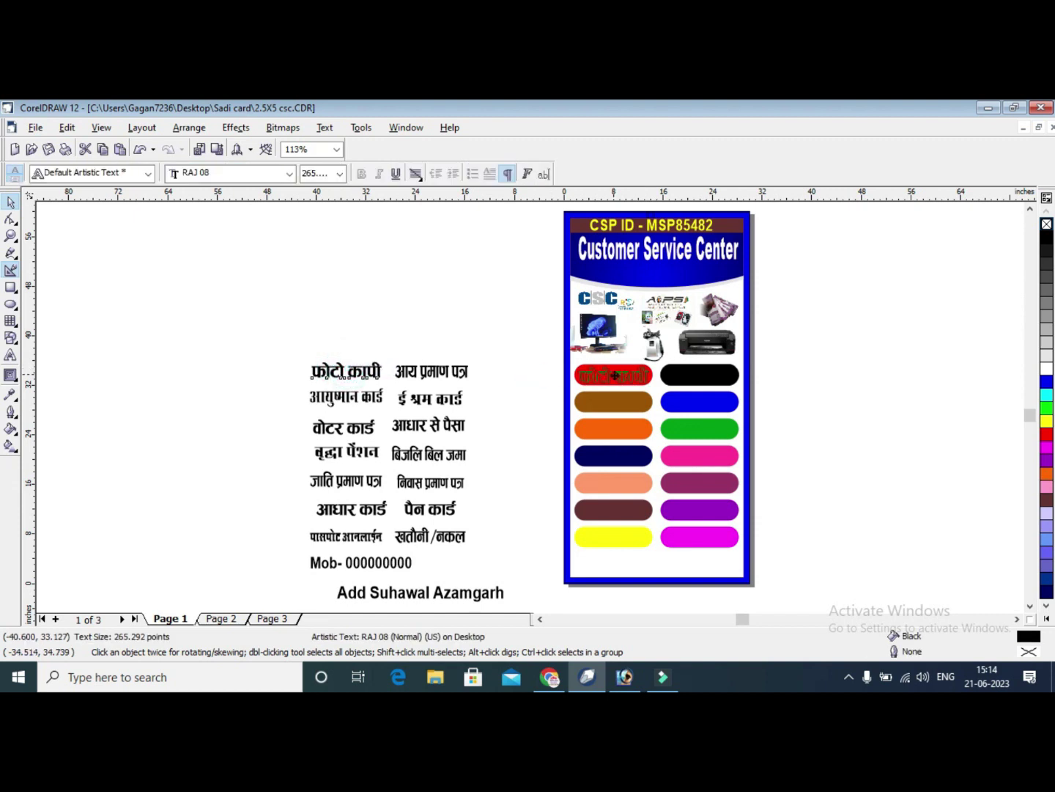
pyautogui.moveTo(432, 370)
pyautogui.mouseDown()
pyautogui.moveTo(734, 360)
pyautogui.moveTo(738, 375)
pyautogui.moveTo(704, 374)
pyautogui.mouseUp()
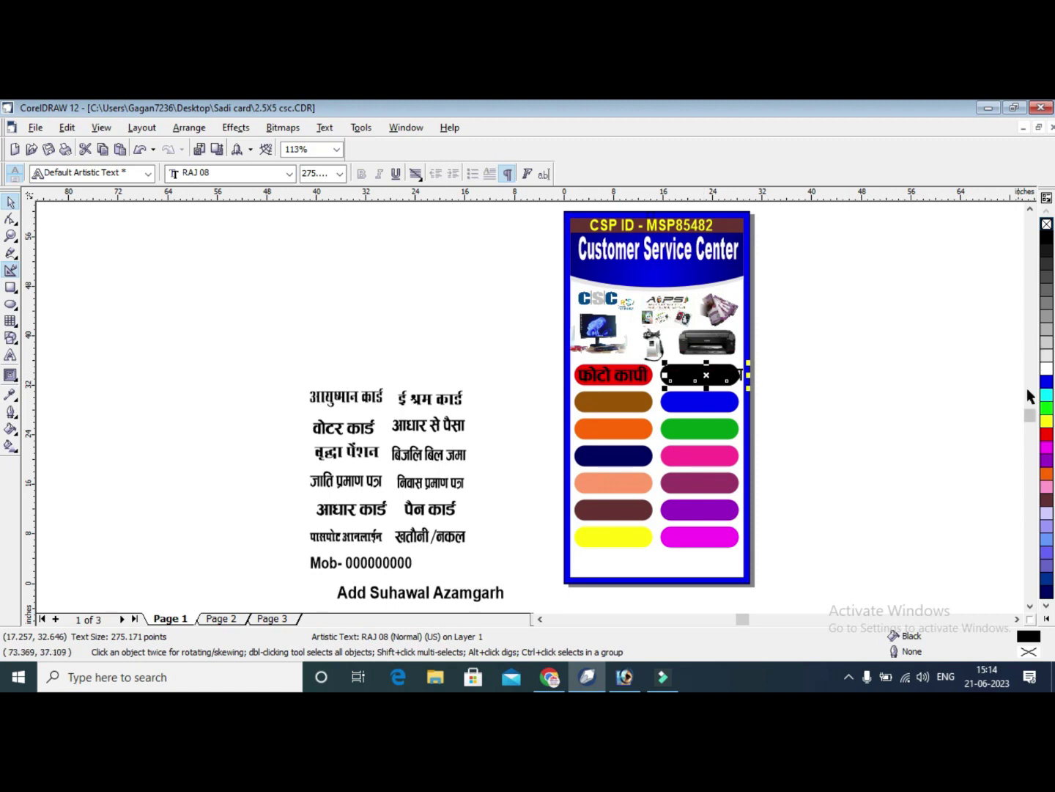
pyautogui.click(1045, 369)
# Zoom in on the top pills and centre आय प्रमाण पत्र inside the black pill.
pyautogui.click(10, 234)
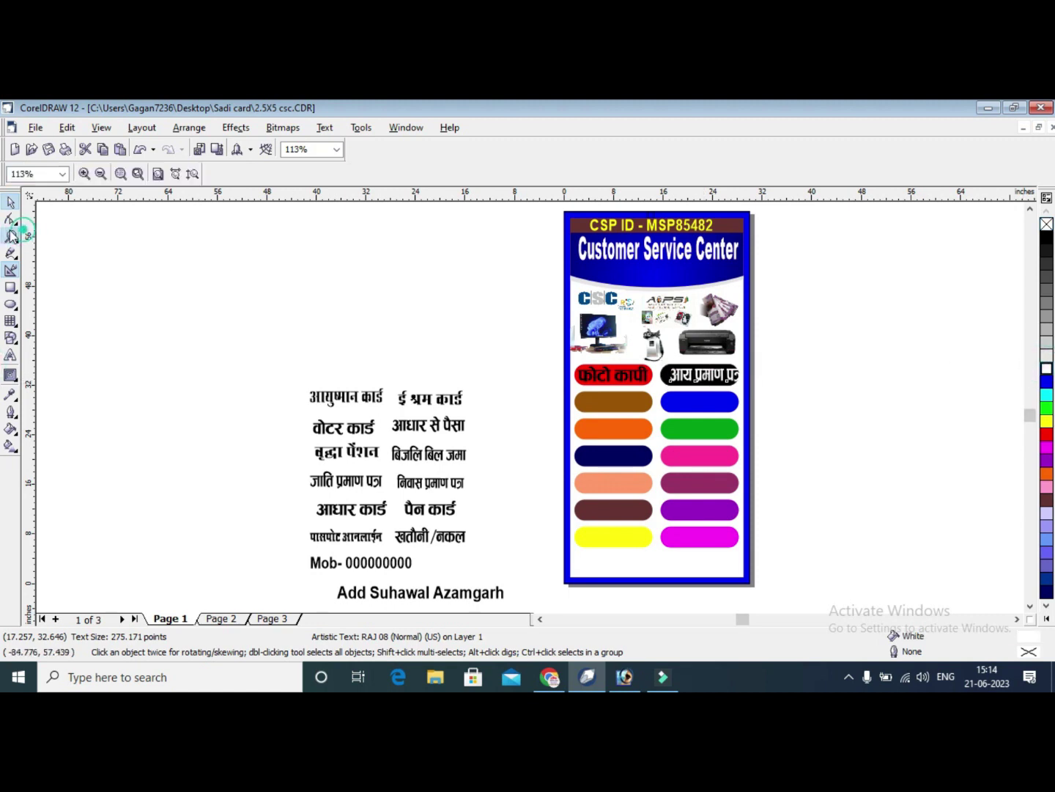
pyautogui.moveTo(483, 318); pyautogui.dragTo(876, 412)
pyautogui.moveTo(131, 368); pyautogui.dragTo(828, 517)
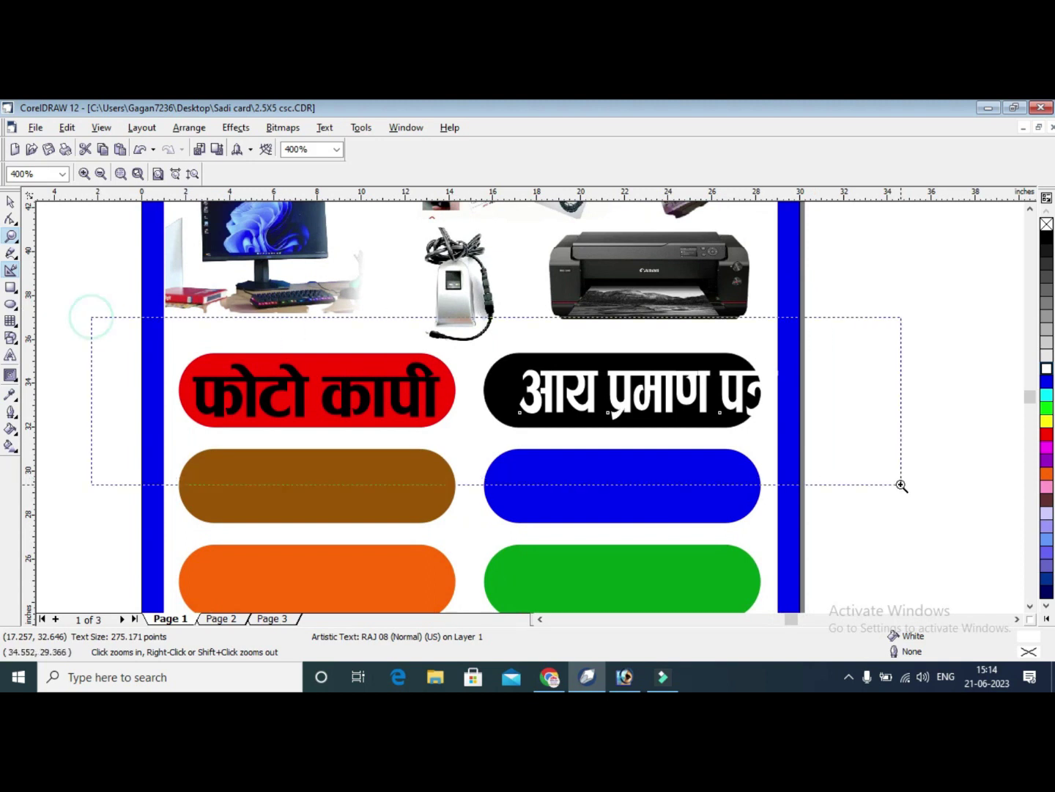
pyautogui.moveTo(91, 316); pyautogui.dragTo(902, 483)
pyautogui.click(10, 201)
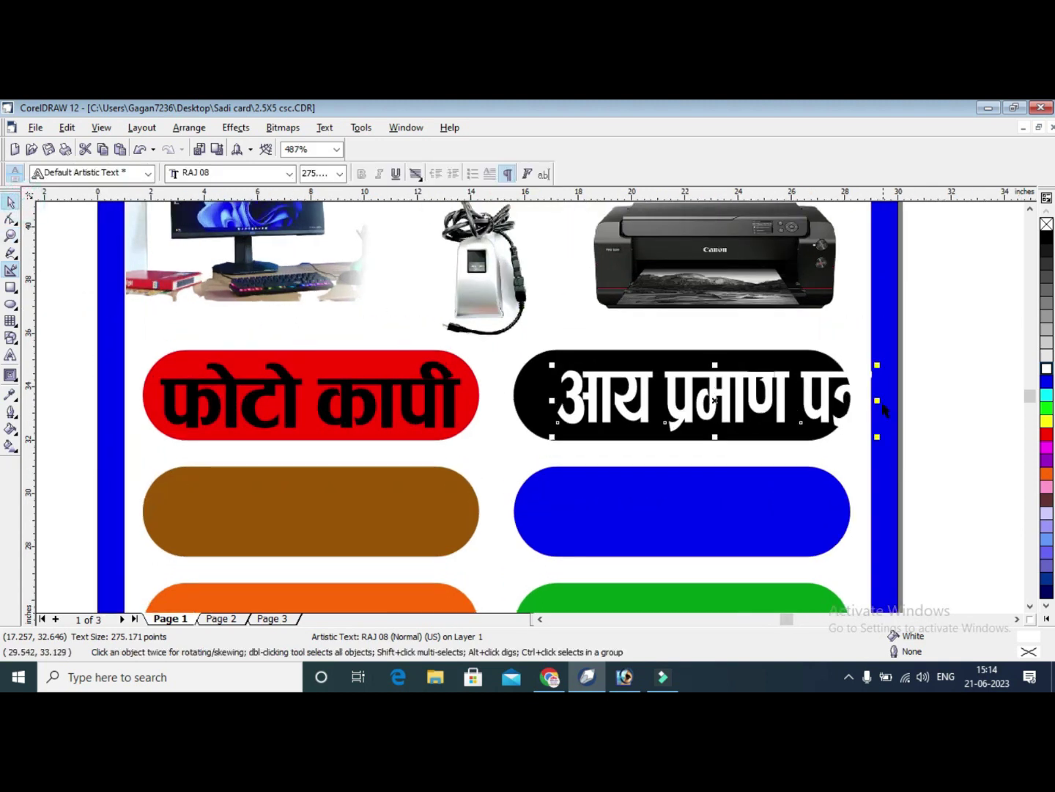
pyautogui.moveTo(828, 399); pyautogui.dragTo(789, 398)
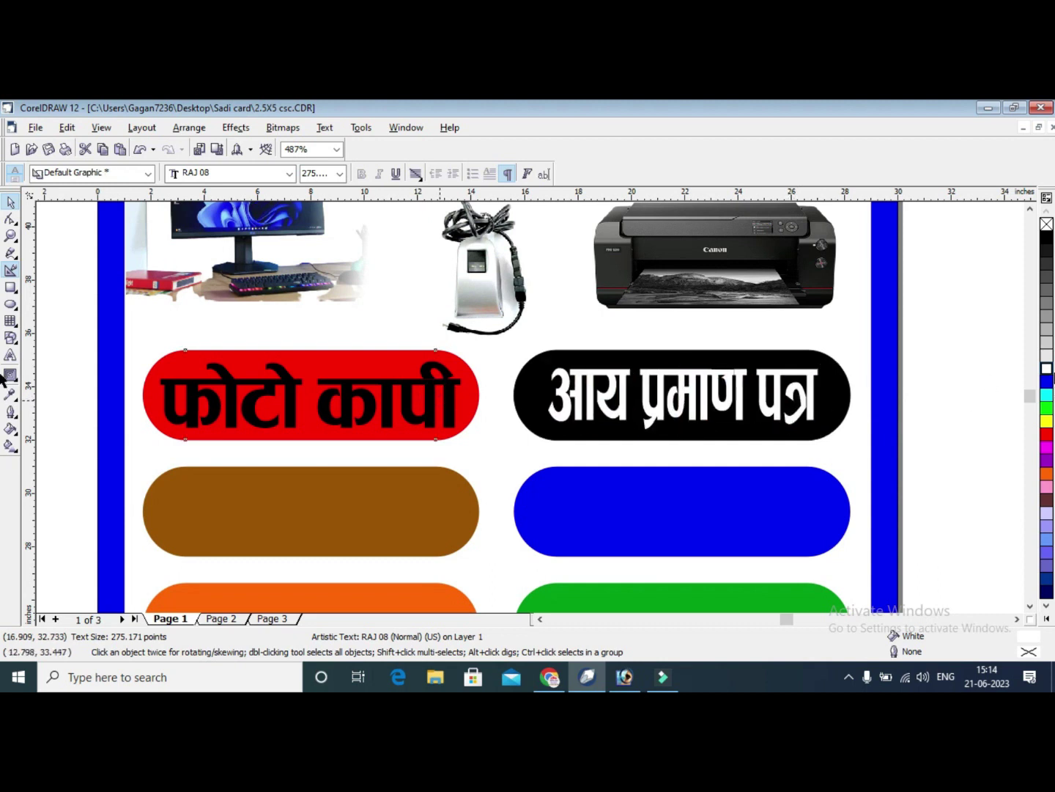
# Make the फोटो कापी text on the red pill white, leaving the pill red.
pyautogui.click(440, 400)
pyautogui.click(1046, 368)
pyautogui.hotkey('ctrl', 'z')
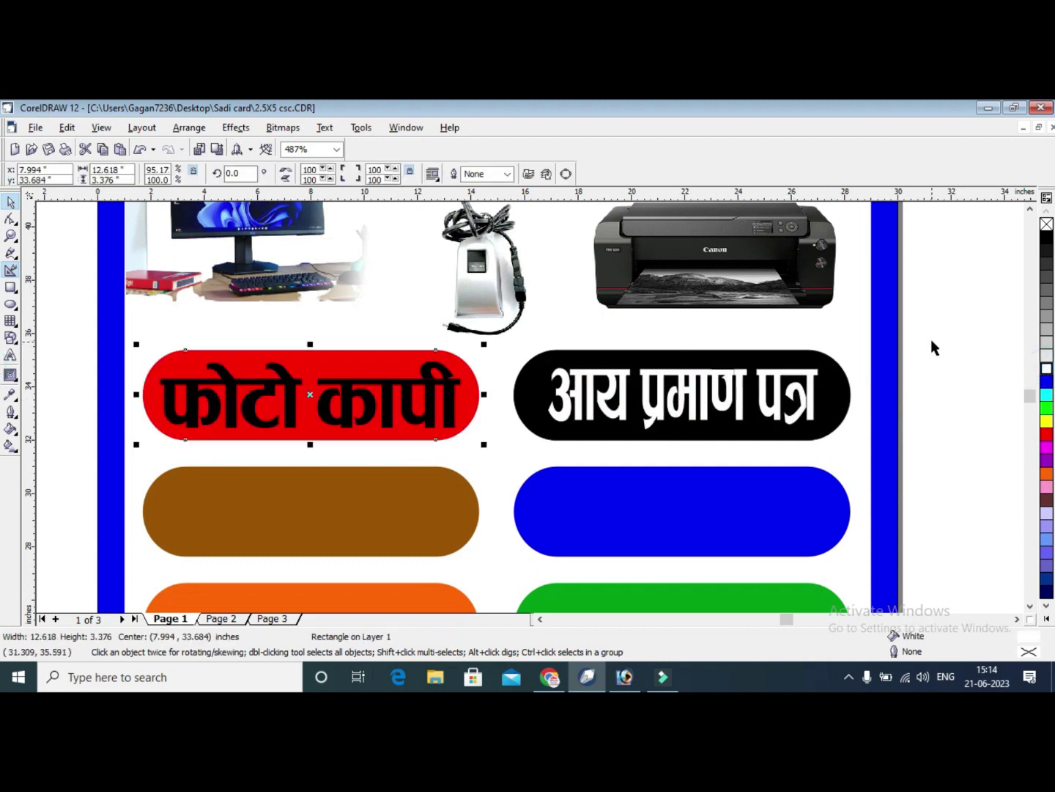
pyautogui.click(931, 337)
pyautogui.click(425, 377)
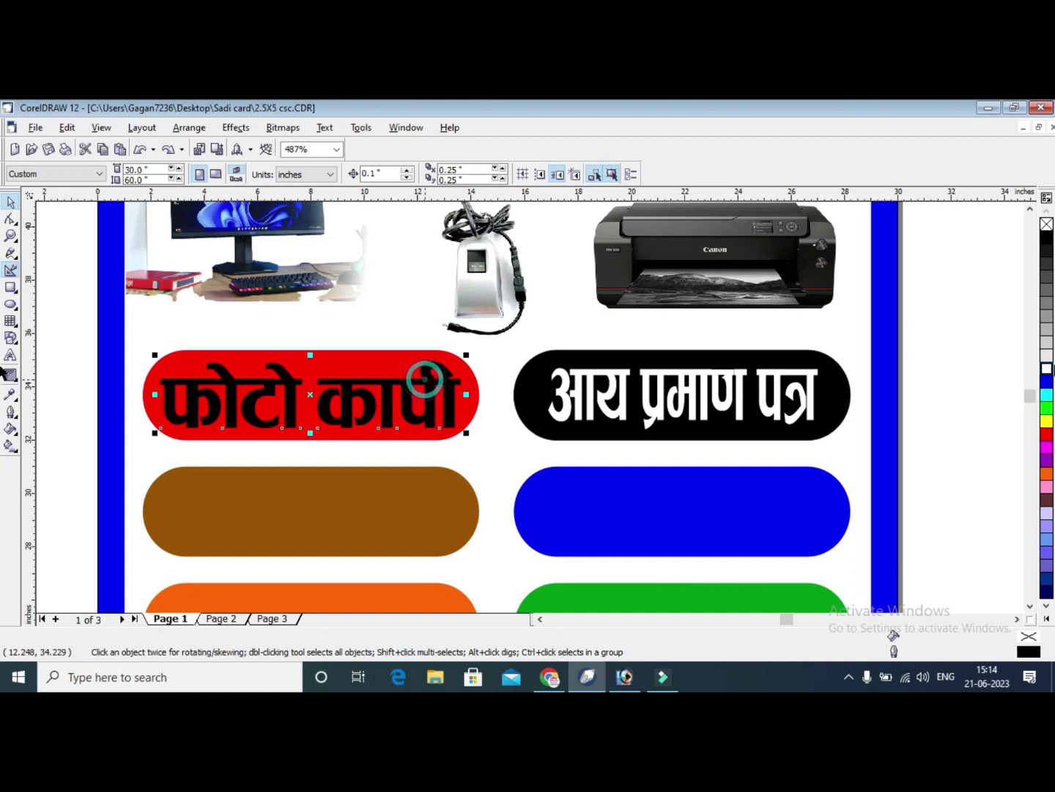
pyautogui.click(1046, 368)
pyautogui.click(927, 337)
pyautogui.press('F4')
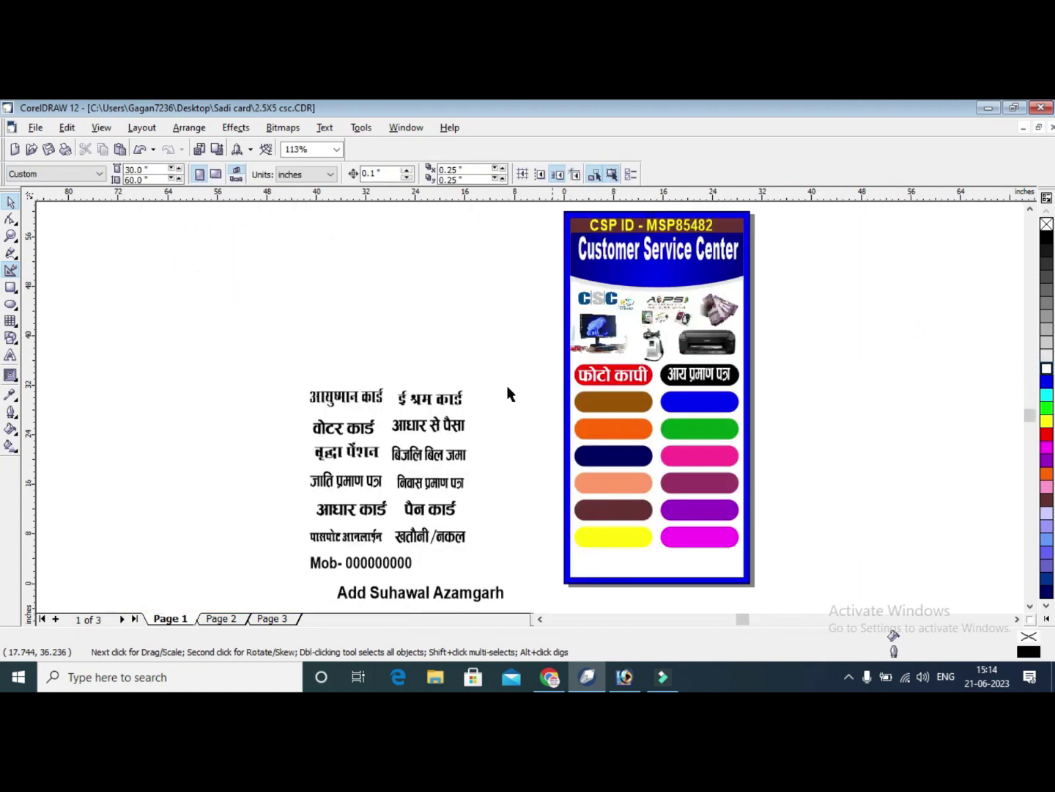
# Place जाति, निवास, आयुष्मान and ई श्रम labels on the brown, blue, orange and green pills.
pyautogui.moveTo(381, 402); pyautogui.dragTo(617, 394)
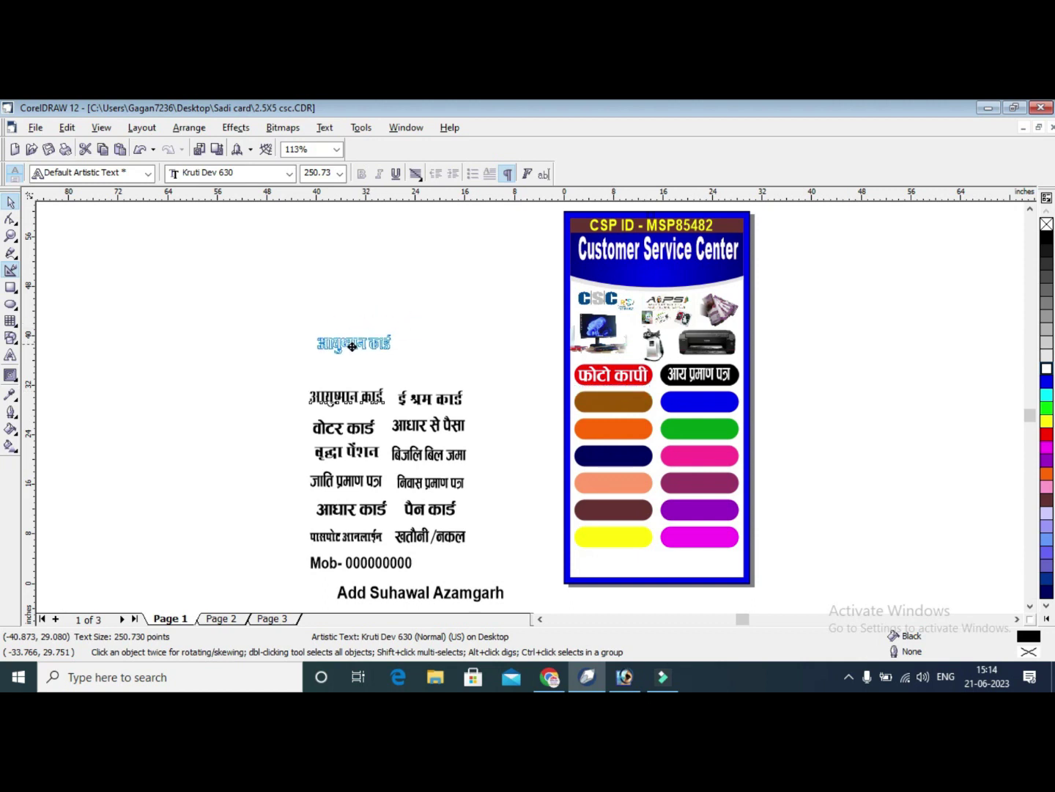
pyautogui.moveTo(614, 396); pyautogui.dragTo(338, 353)
pyautogui.click(336, 479)
pyautogui.moveTo(350, 481); pyautogui.dragTo(604, 399)
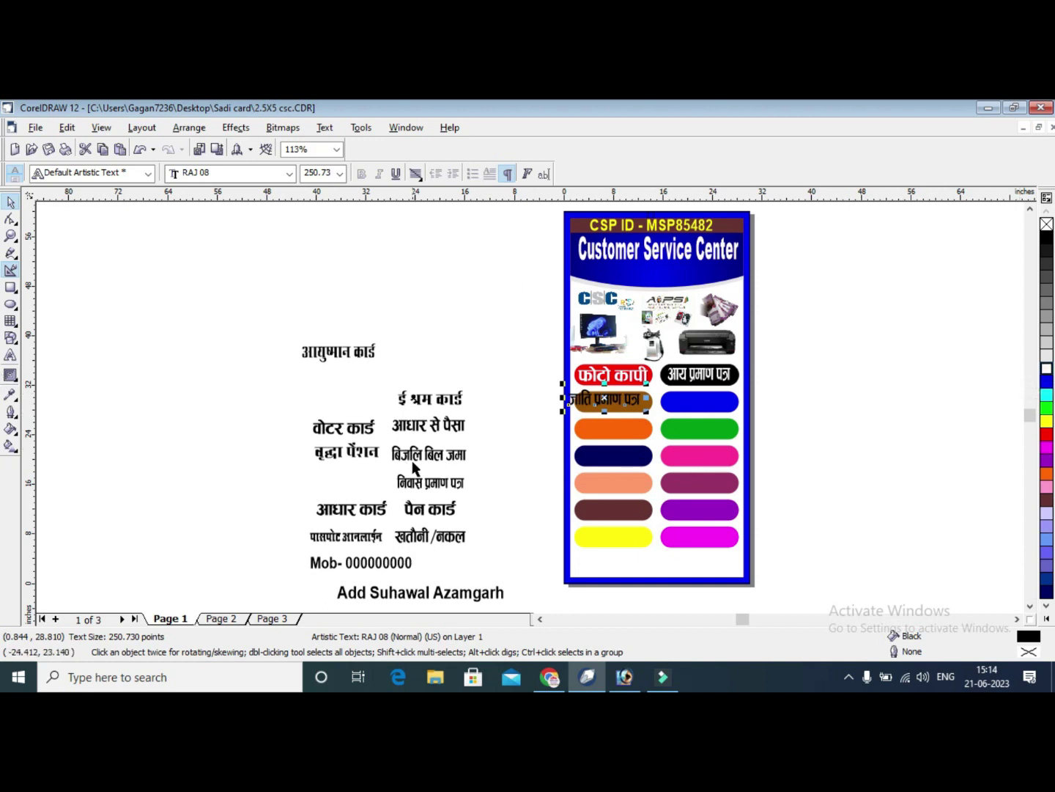
pyautogui.click(432, 481)
pyautogui.moveTo(433, 482); pyautogui.dragTo(696, 403)
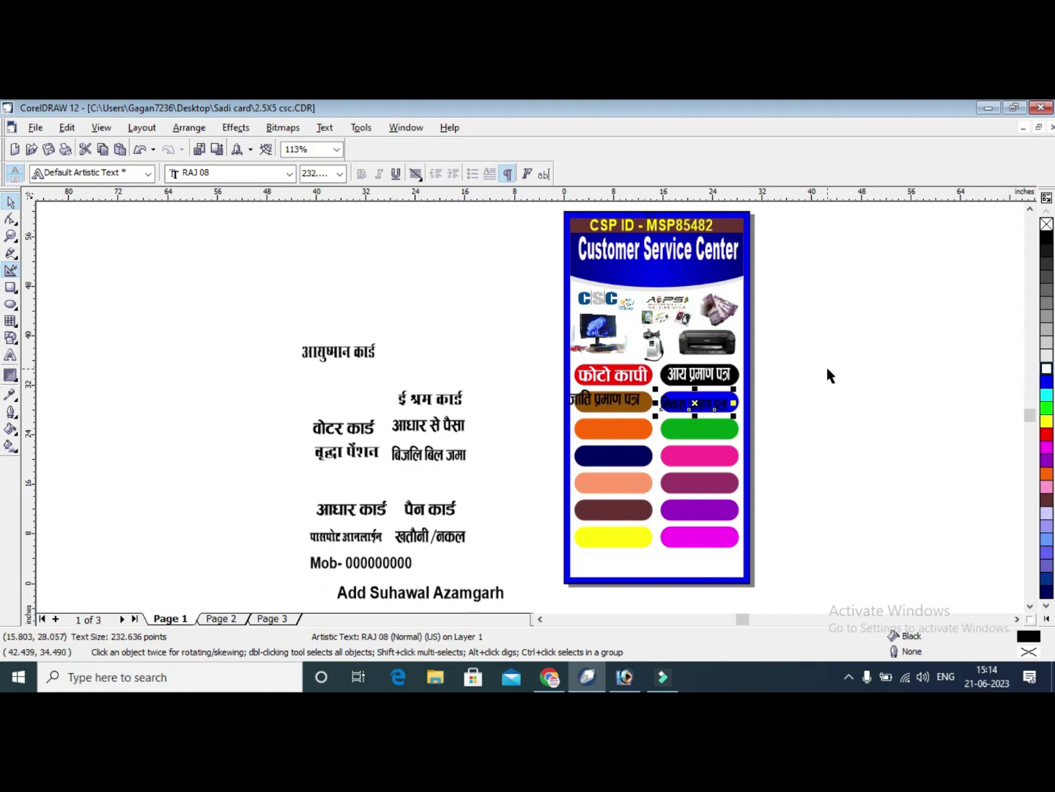
pyautogui.click(351, 353)
pyautogui.moveTo(350, 354); pyautogui.dragTo(613, 431)
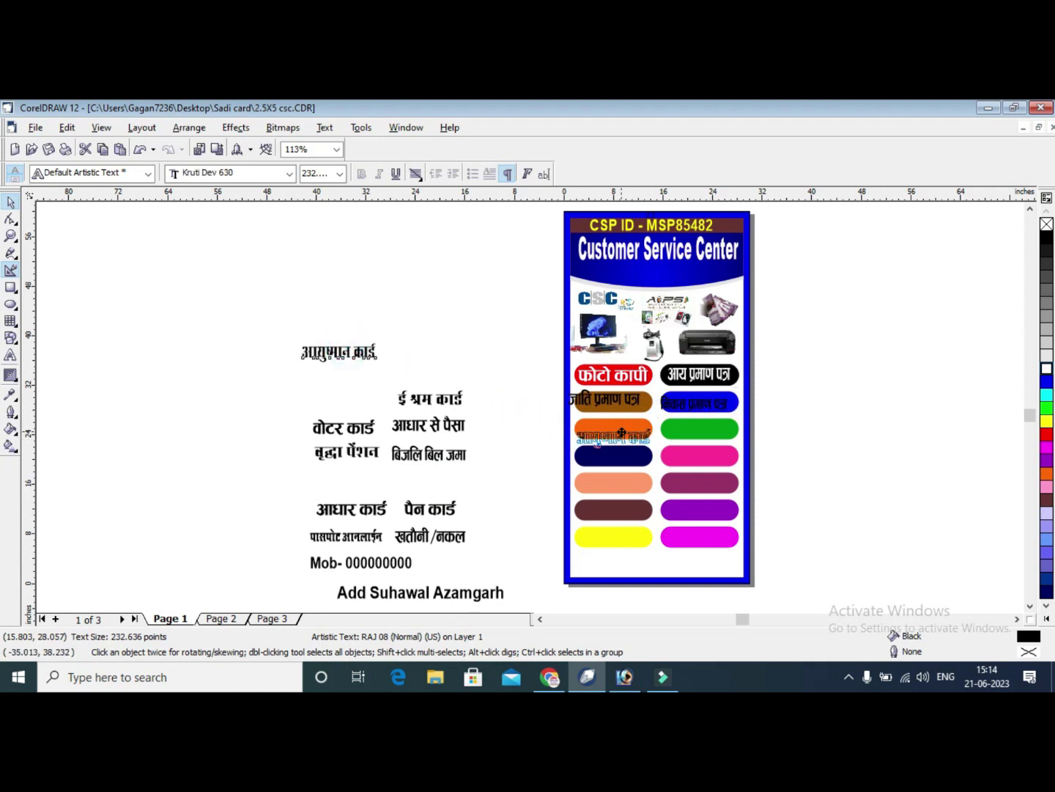
pyautogui.click(421, 401)
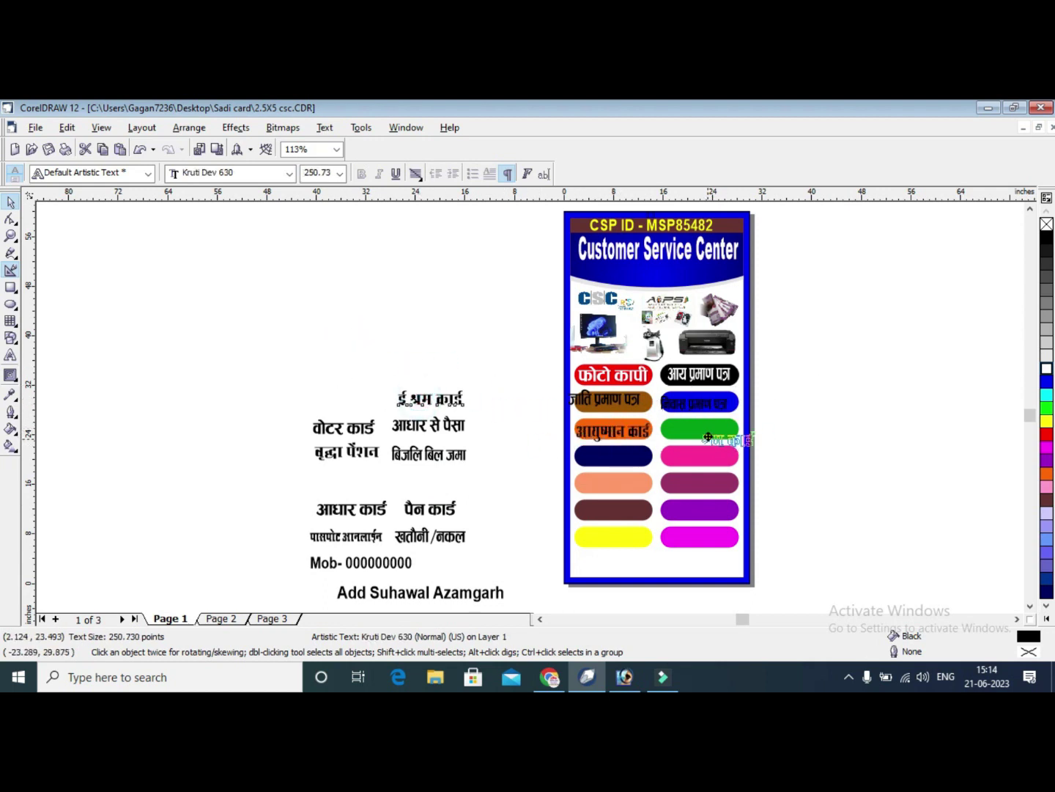
pyautogui.moveTo(422, 402); pyautogui.dragTo(741, 432)
# Place वोटर कार्ड, आधार से पैसा, वृद्धा पेंशन and बिजलि बिल जमा on navy, pink, salmon, plum pills.
pyautogui.click(327, 437)
pyautogui.moveTo(326, 438); pyautogui.dragTo(610, 456)
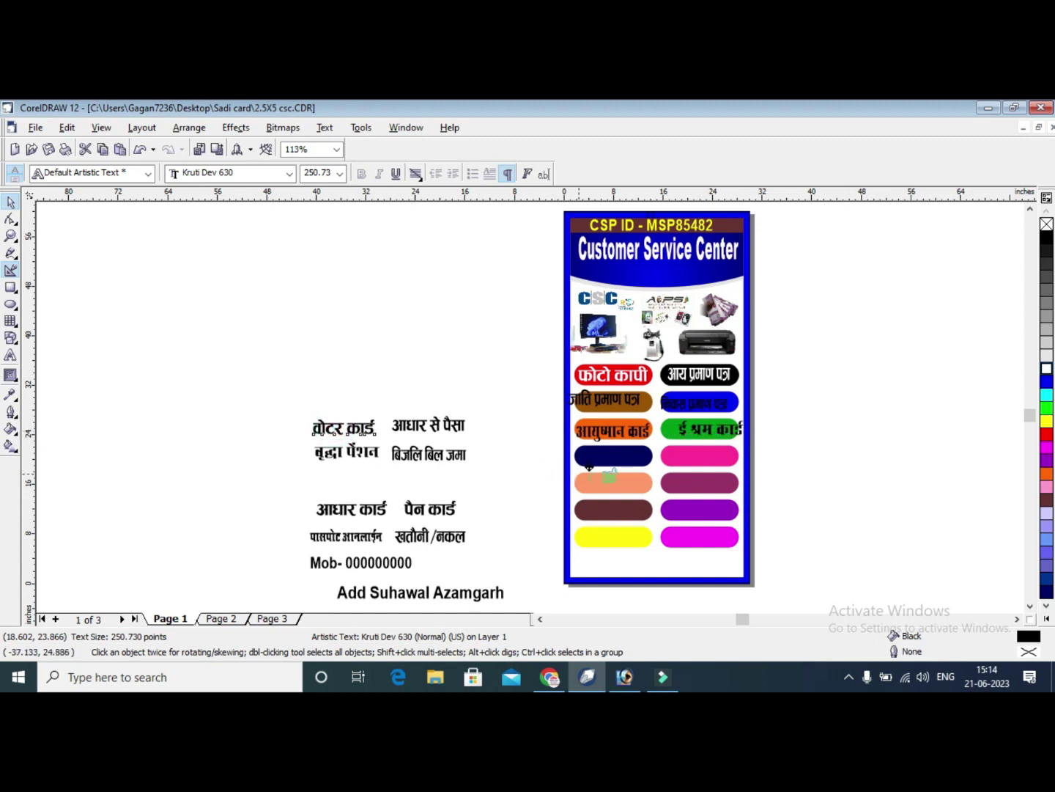
pyautogui.click(450, 439)
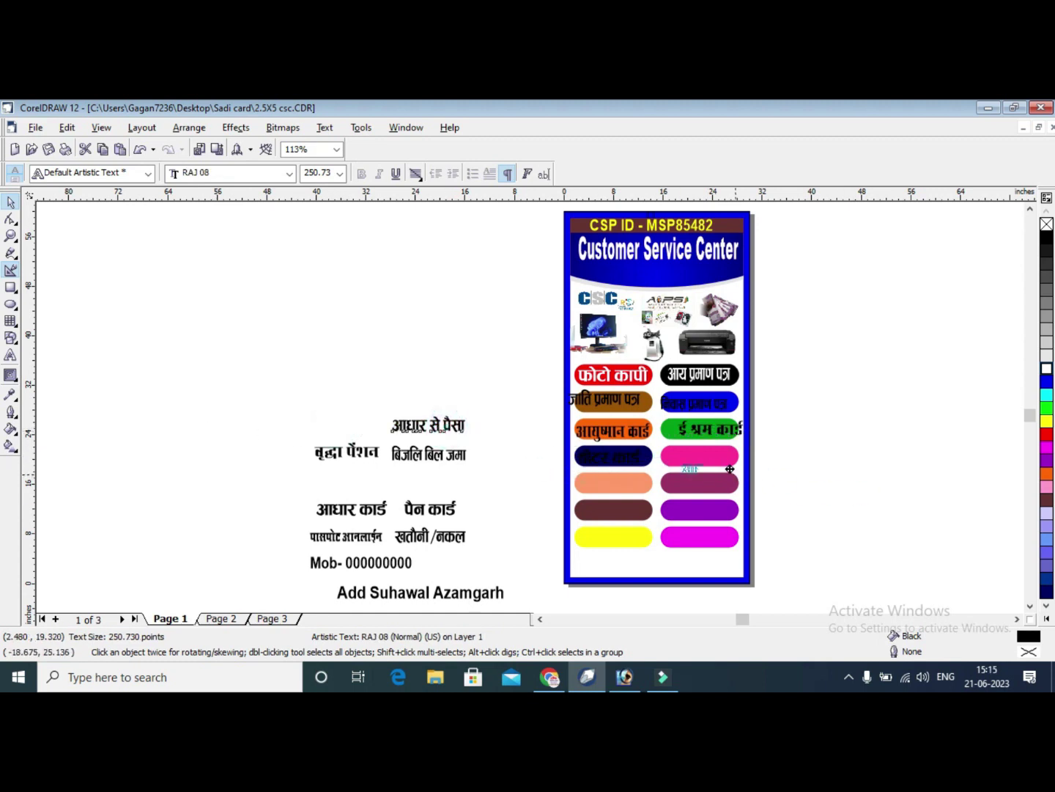
pyautogui.moveTo(432, 427); pyautogui.dragTo(700, 461)
pyautogui.click(360, 459)
pyautogui.moveTo(359, 458); pyautogui.dragTo(609, 482)
pyautogui.moveTo(453, 456); pyautogui.dragTo(715, 483)
# Place आधार कार्ड, पैन कार्ड, पासपोर्ट ऑनलाईन and खतौनी/नकल on the maroon, purple, yellow, magenta pills.
pyautogui.moveTo(370, 516); pyautogui.dragTo(632, 515)
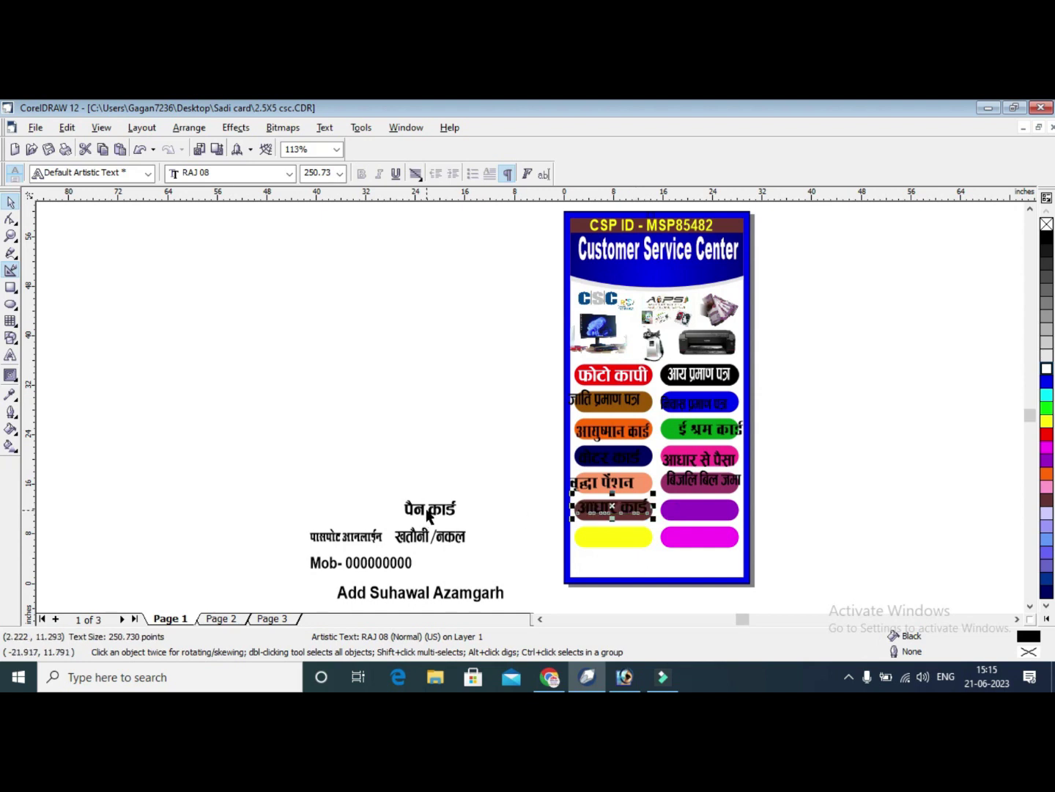
pyautogui.moveTo(428, 515); pyautogui.dragTo(697, 517)
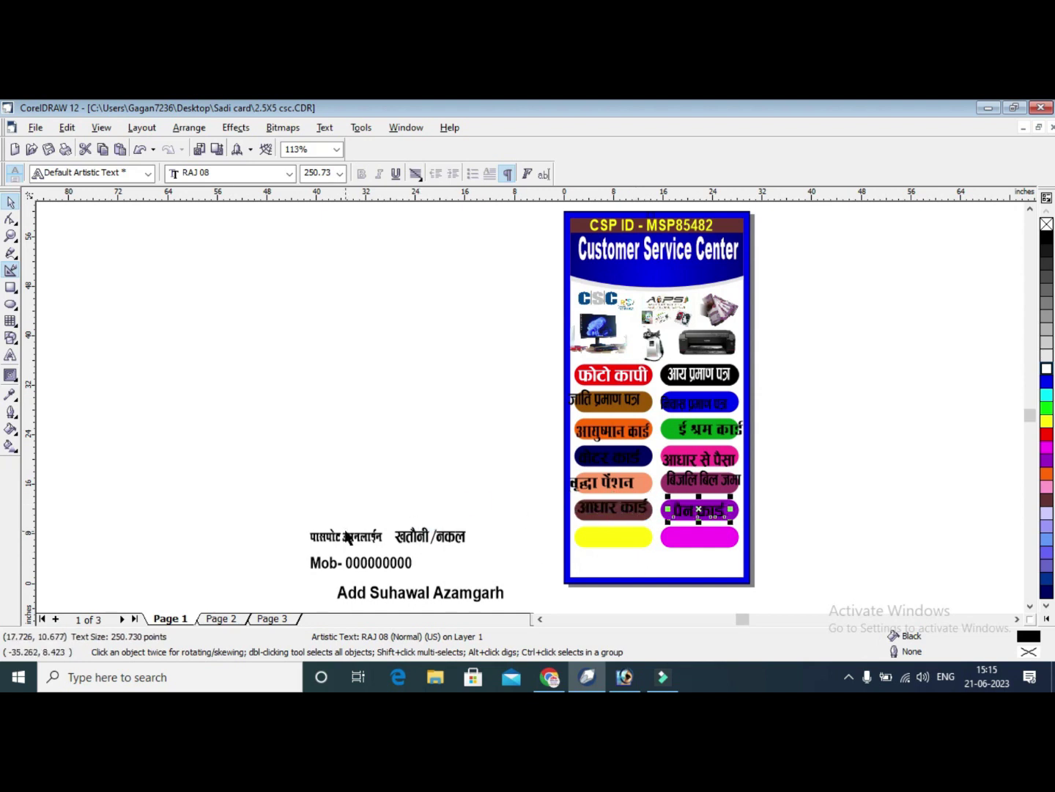
pyautogui.moveTo(348, 537); pyautogui.dragTo(615, 537)
pyautogui.moveTo(450, 546); pyautogui.dragTo(720, 547)
pyautogui.click(880, 423)
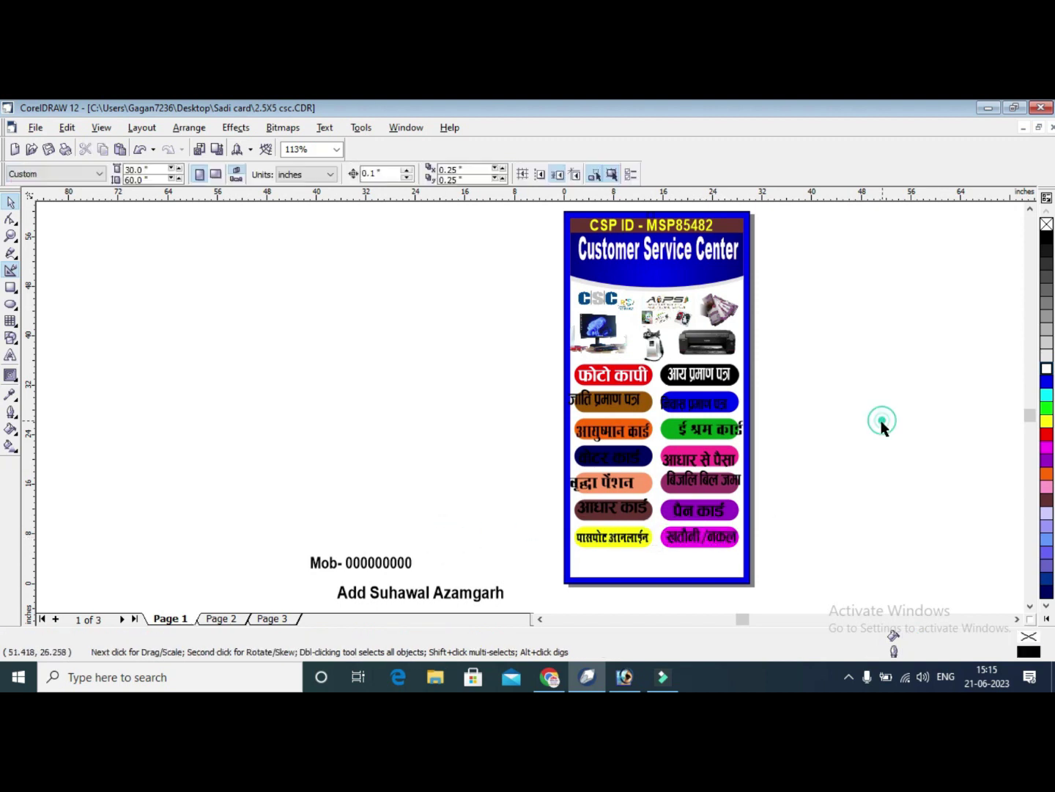
pyautogui.click(11, 234)
pyautogui.moveTo(472, 372); pyautogui.dragTo(777, 438)
pyautogui.moveTo(239, 294); pyautogui.dragTo(923, 524)
# Nudge जाति प्रमाण पत्र onto its brown pill and make the text white.
pyautogui.click(10, 201)
pyautogui.click(315, 373)
pyautogui.moveTo(315, 373); pyautogui.dragTo(335, 379)
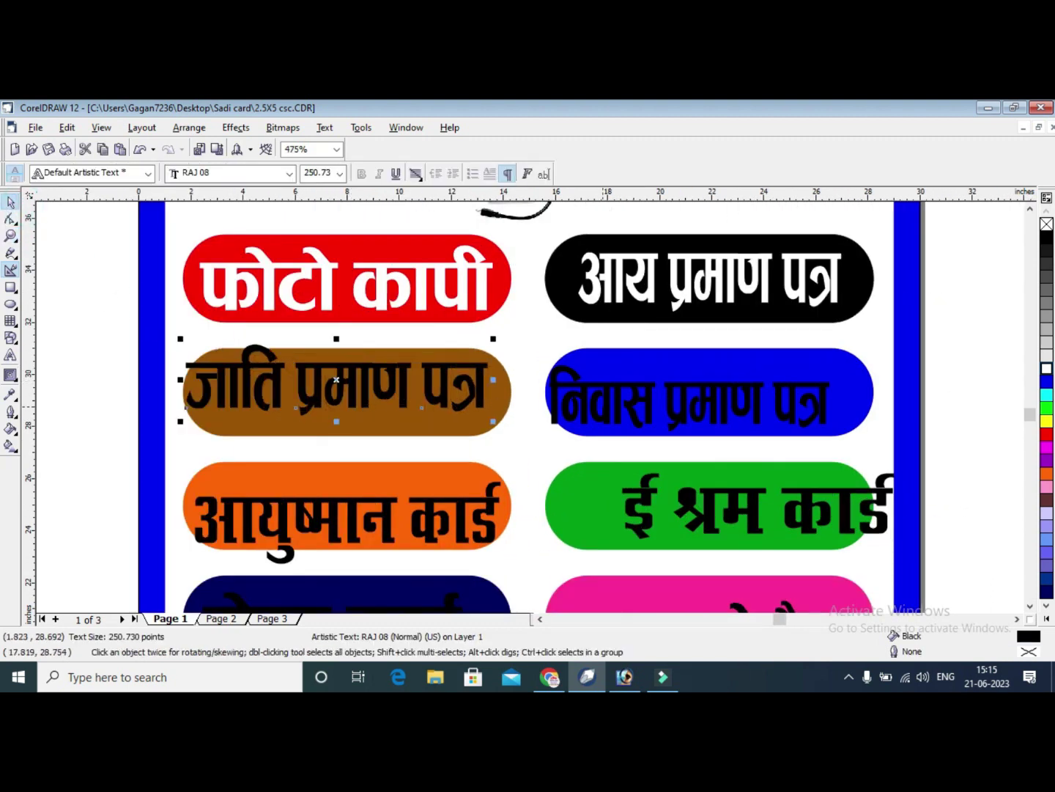
pyautogui.moveTo(471, 381); pyautogui.dragTo(485, 403)
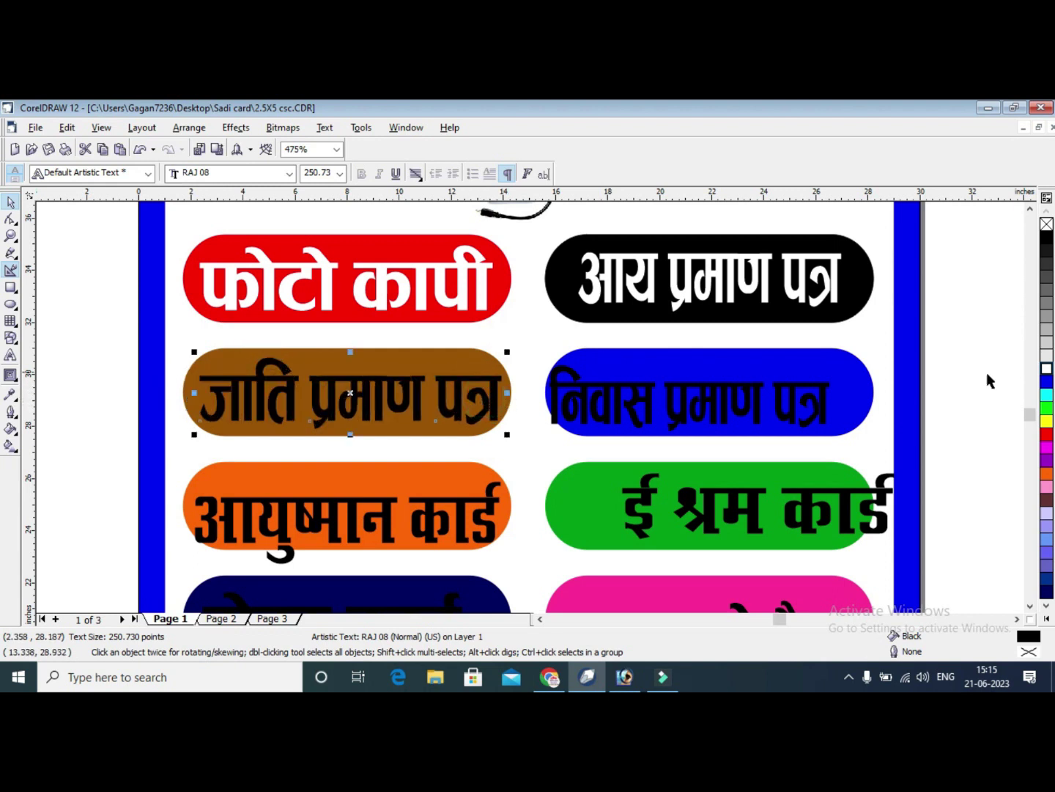
pyautogui.click(1047, 368)
pyautogui.click(944, 338)
# Centre निवास प्रमाण पत्र on the blue pill and make the text white.
pyautogui.click(796, 399)
pyautogui.click(943, 397)
pyautogui.moveTo(986, 480); pyautogui.dragTo(502, 313)
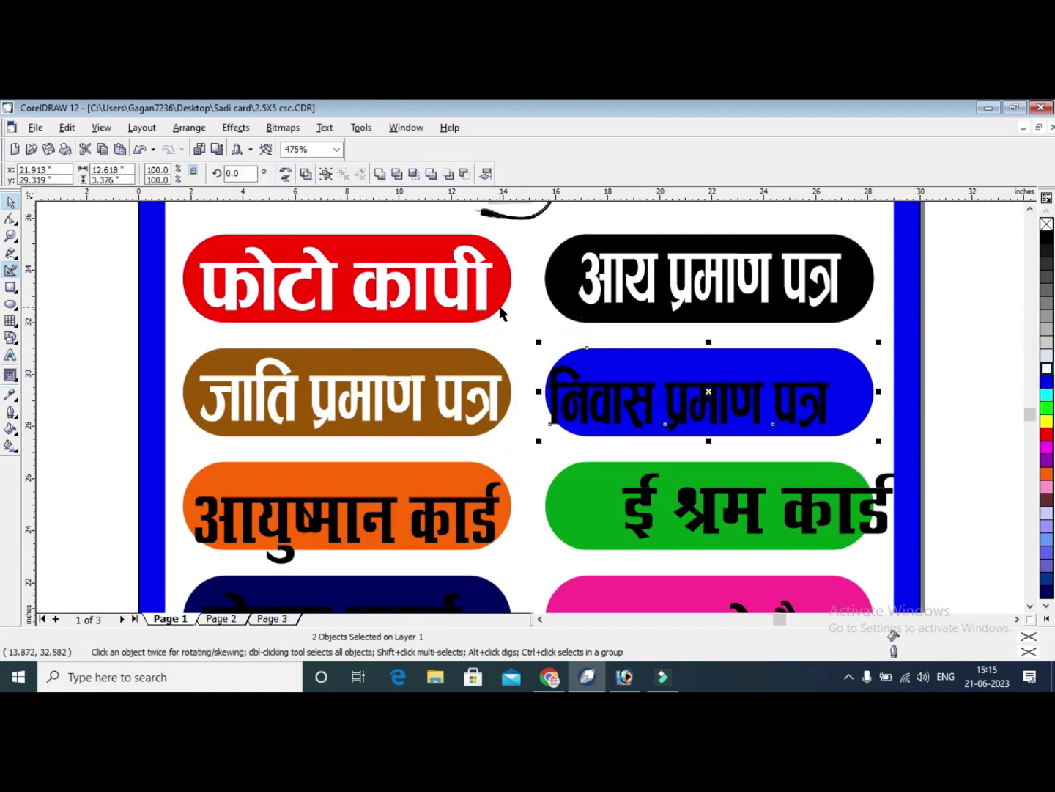
pyautogui.press('c')
pyautogui.press('e')
pyautogui.click(1045, 371)
pyautogui.hotkey('ctrl', 'z')
pyautogui.click(977, 349)
pyautogui.click(806, 389)
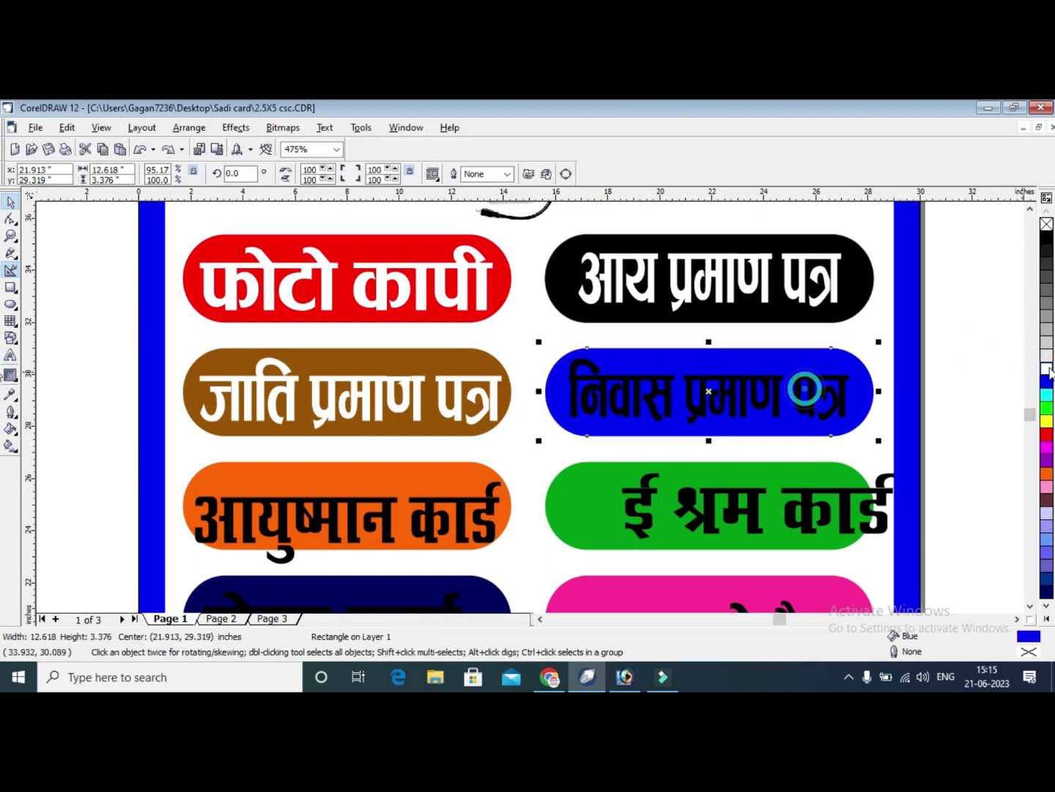
pyautogui.click(993, 353)
pyautogui.click(840, 386)
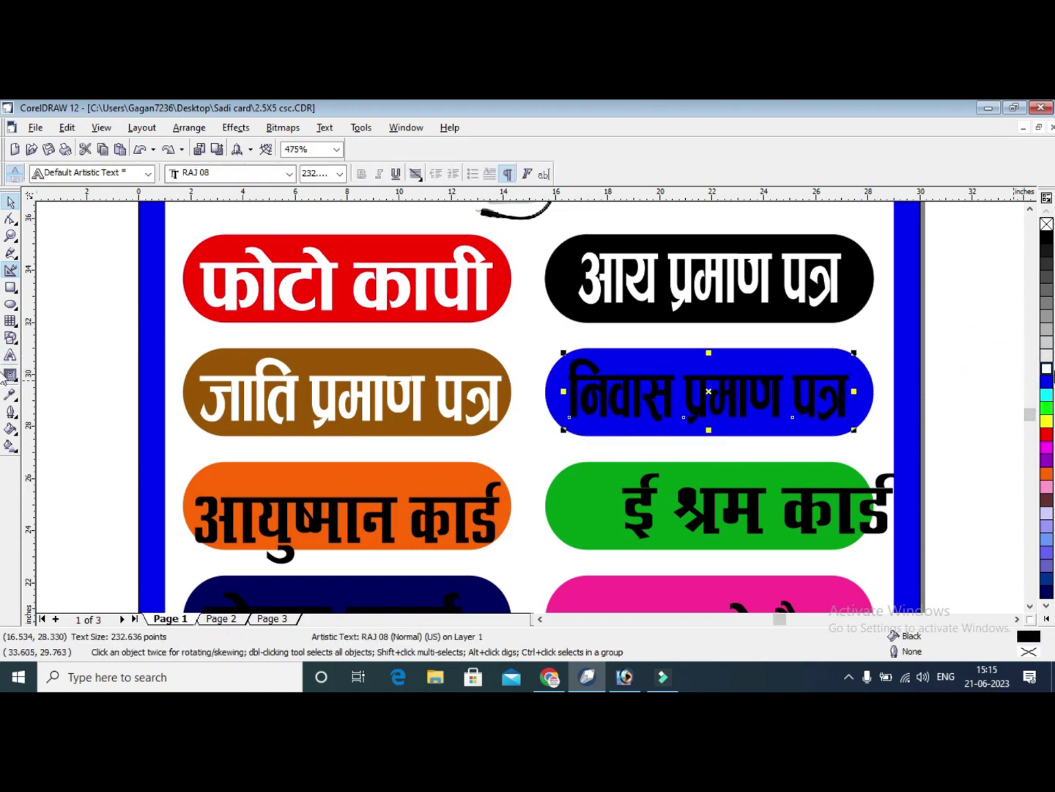
pyautogui.click(1046, 370)
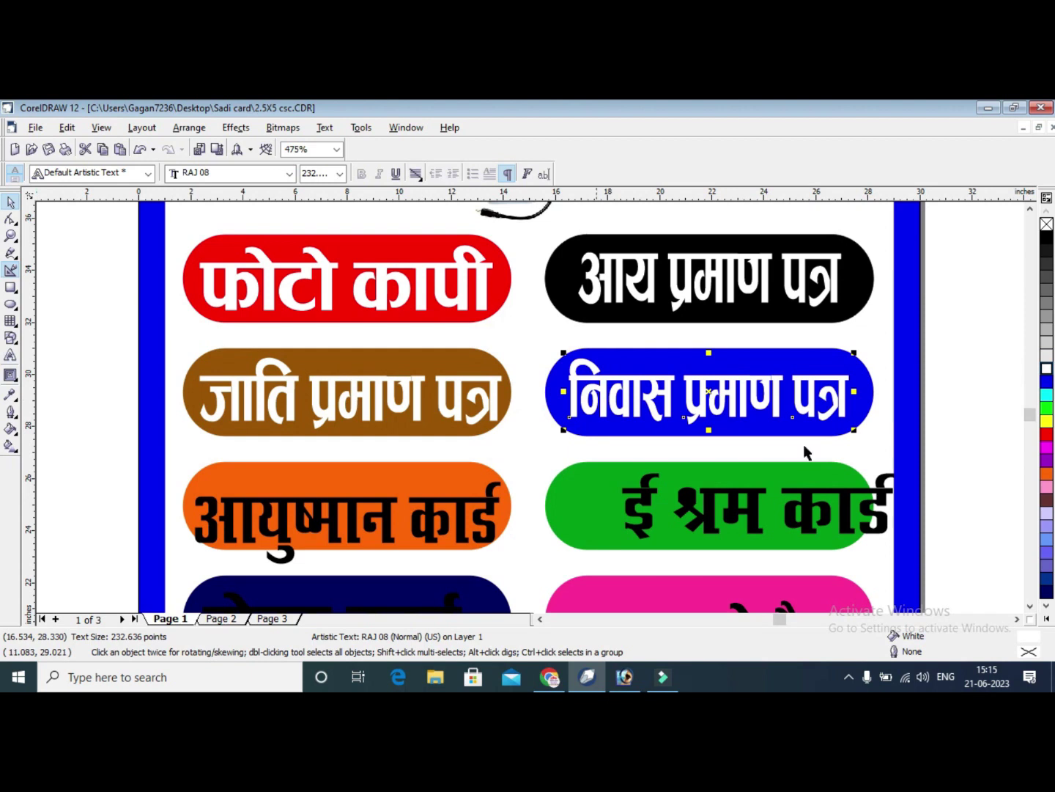
pyautogui.click(942, 444)
# Fill the बिजलि बिल जमा pill crimson, make its text white and shift it slightly right.
pyautogui.moveTo(985, 568); pyautogui.dragTo(506, 429)
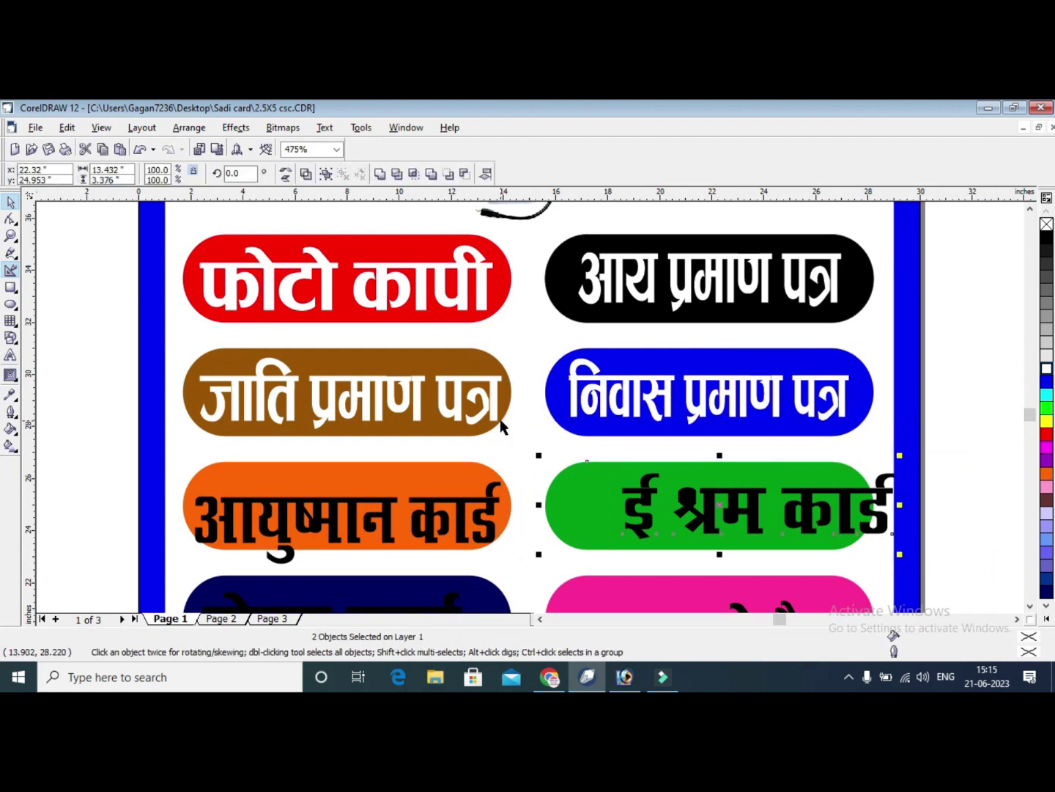
pyautogui.scroll(-5, 499, 419)
pyautogui.click(557, 365)
pyautogui.click(1046, 421)
pyautogui.click(1043, 425)
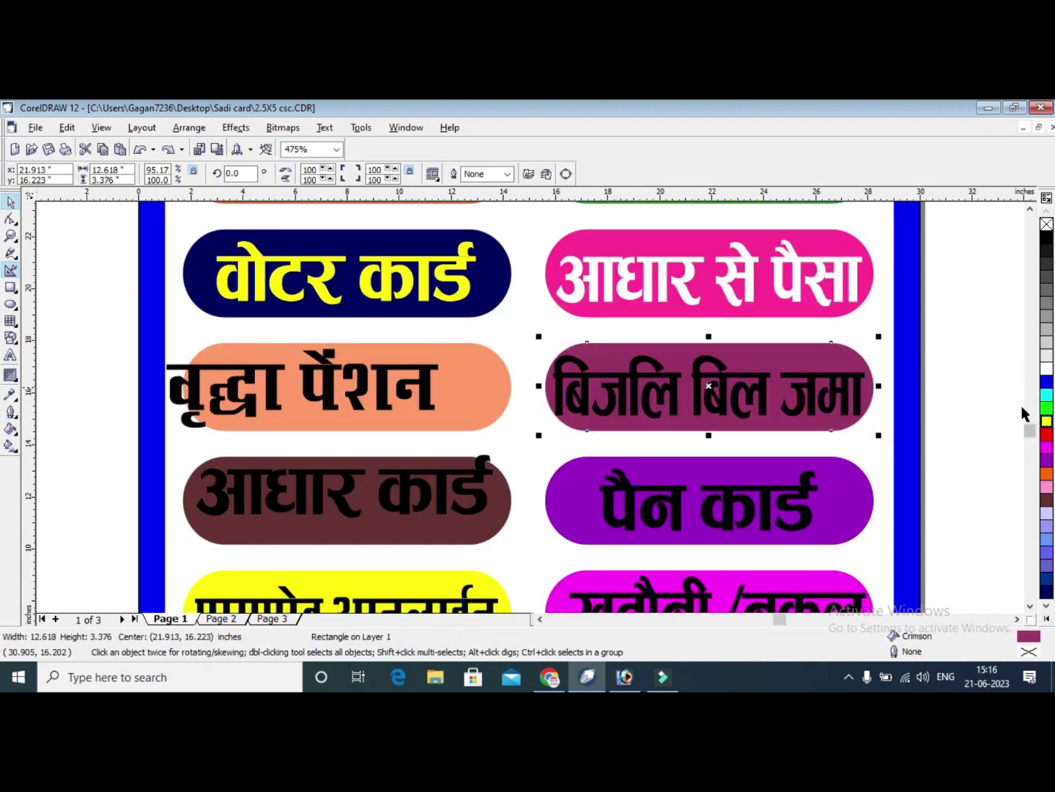
pyautogui.click(986, 318)
pyautogui.click(828, 381)
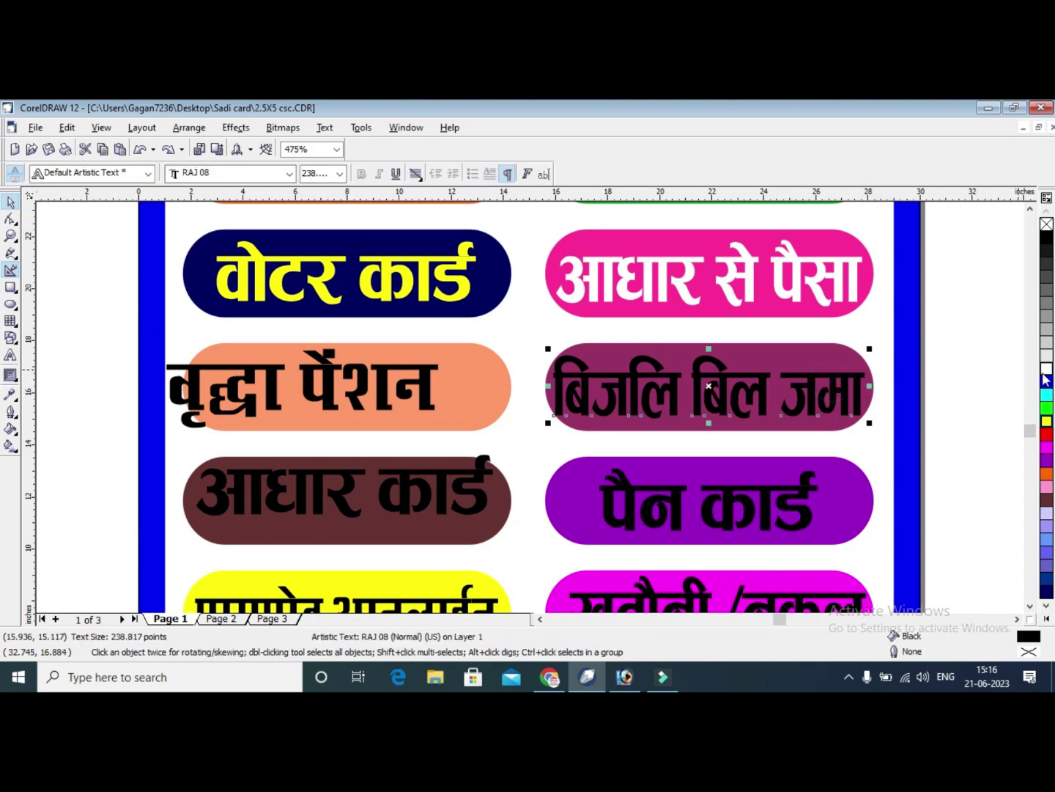
pyautogui.click(1046, 370)
pyautogui.click(997, 359)
pyautogui.click(578, 388)
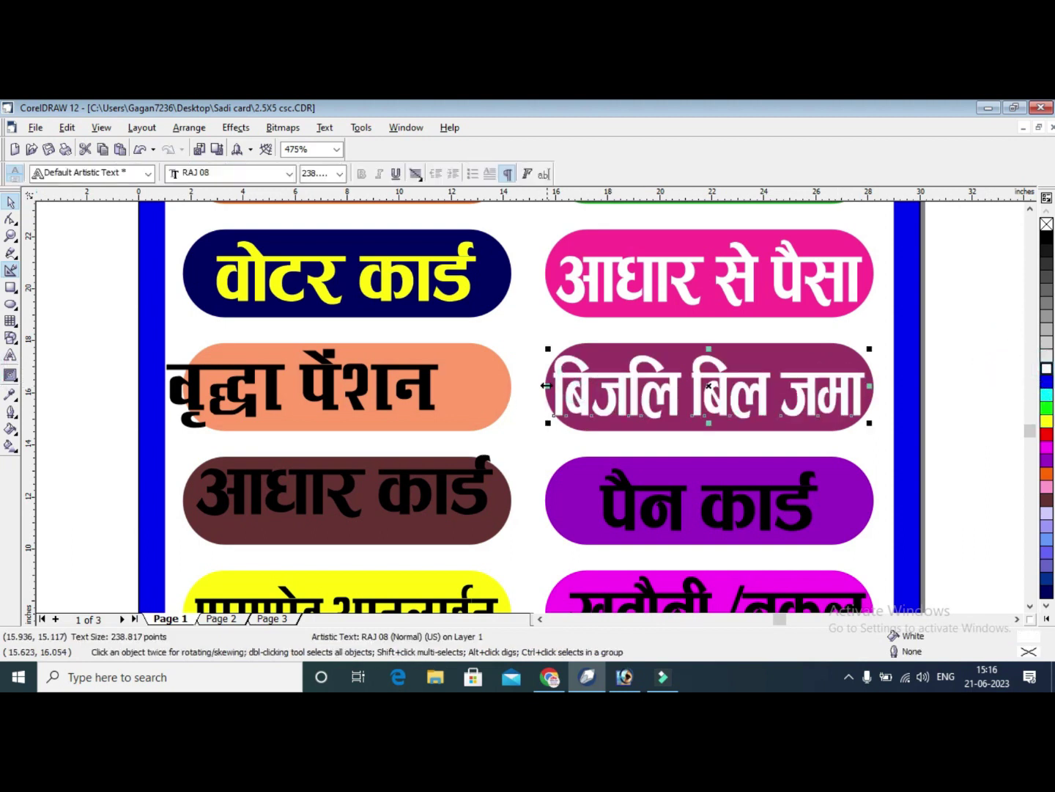
pyautogui.moveTo(549, 381); pyautogui.dragTo(556, 382)
pyautogui.click(981, 356)
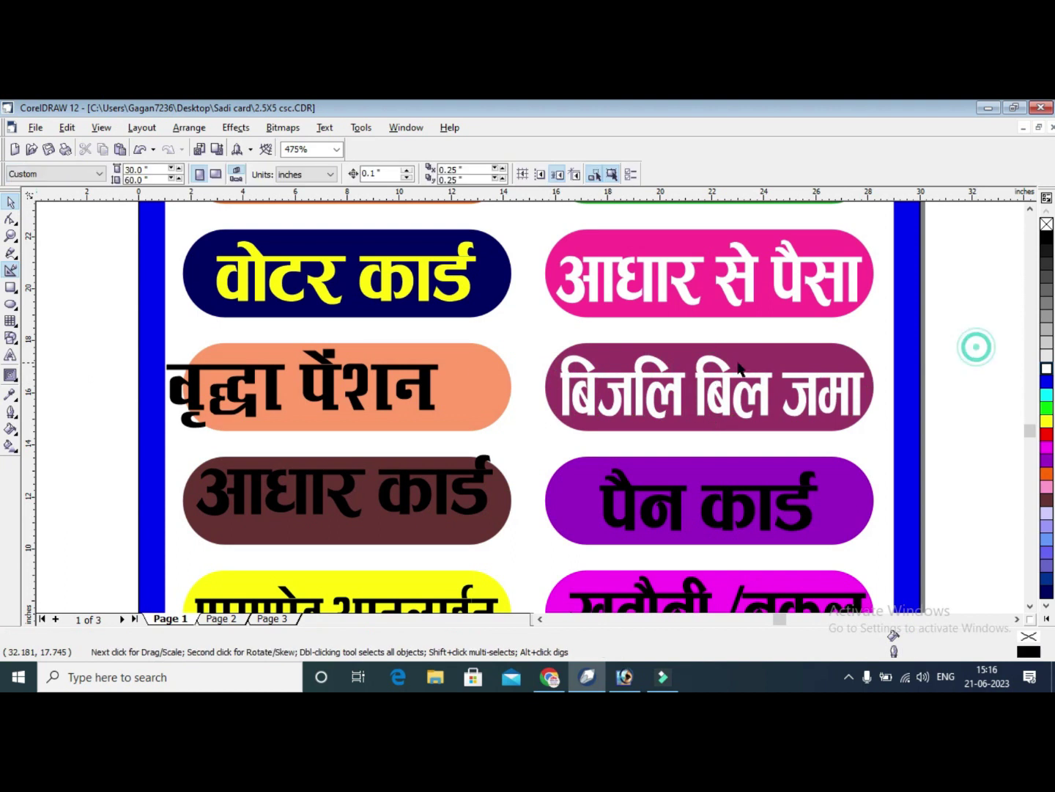
# Centre वृद्धा पैंशन horizontally on its peach pill and colour the text blue.
pyautogui.moveTo(87, 316); pyautogui.dragTo(565, 451)
pyautogui.press('c')
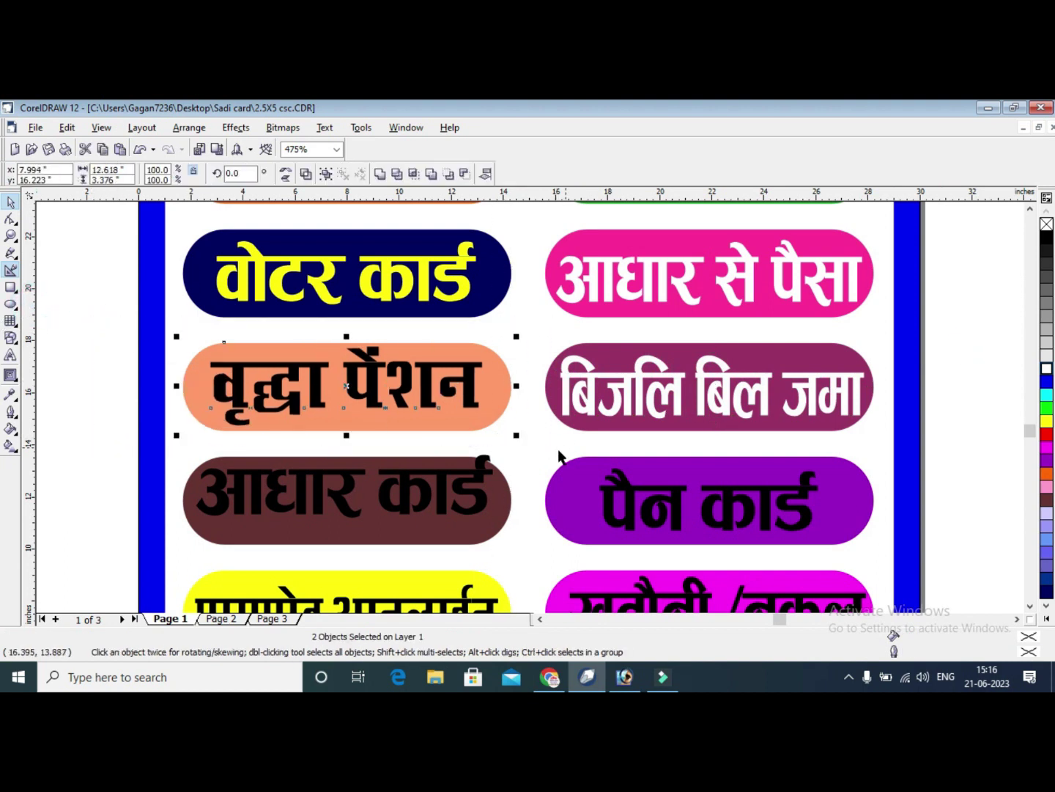
pyautogui.click(320, 374)
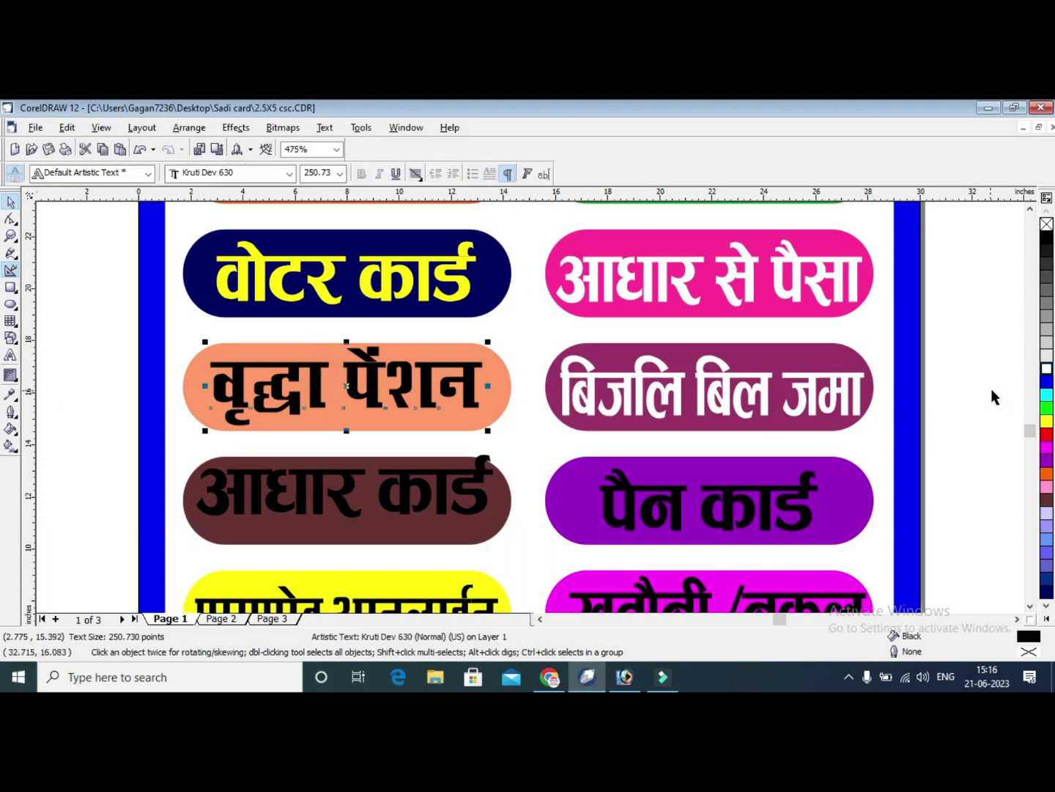
pyautogui.click(1046, 421)
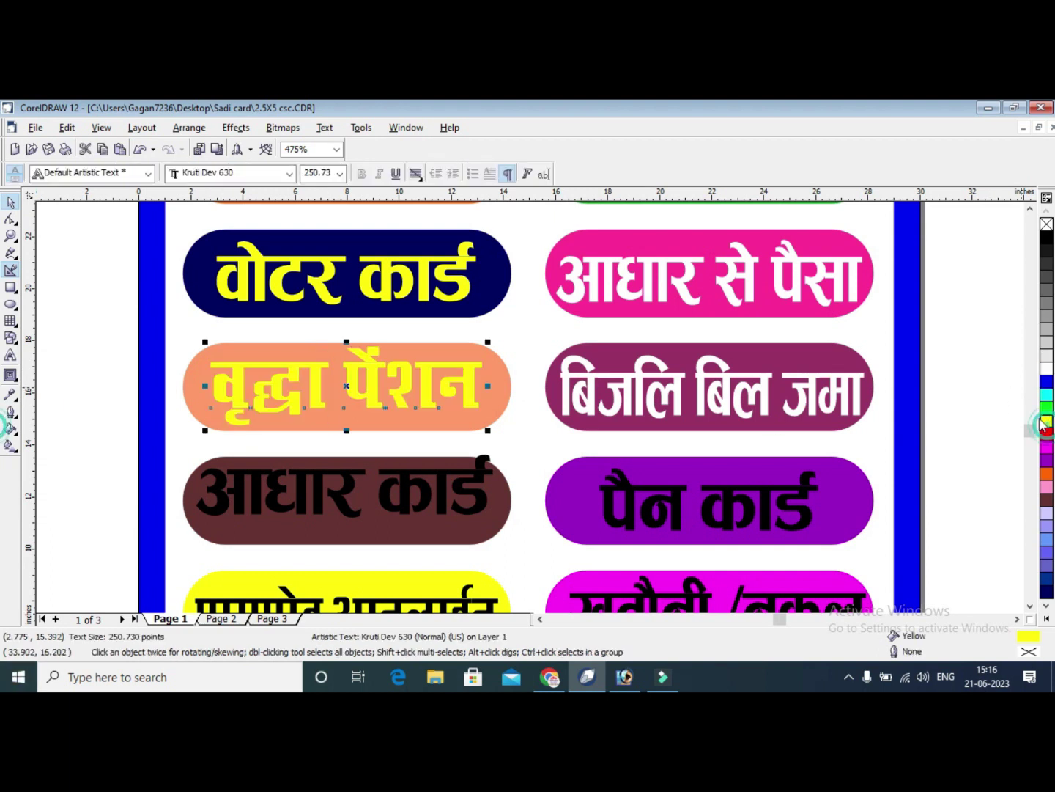
pyautogui.click(1046, 369)
pyautogui.click(1047, 383)
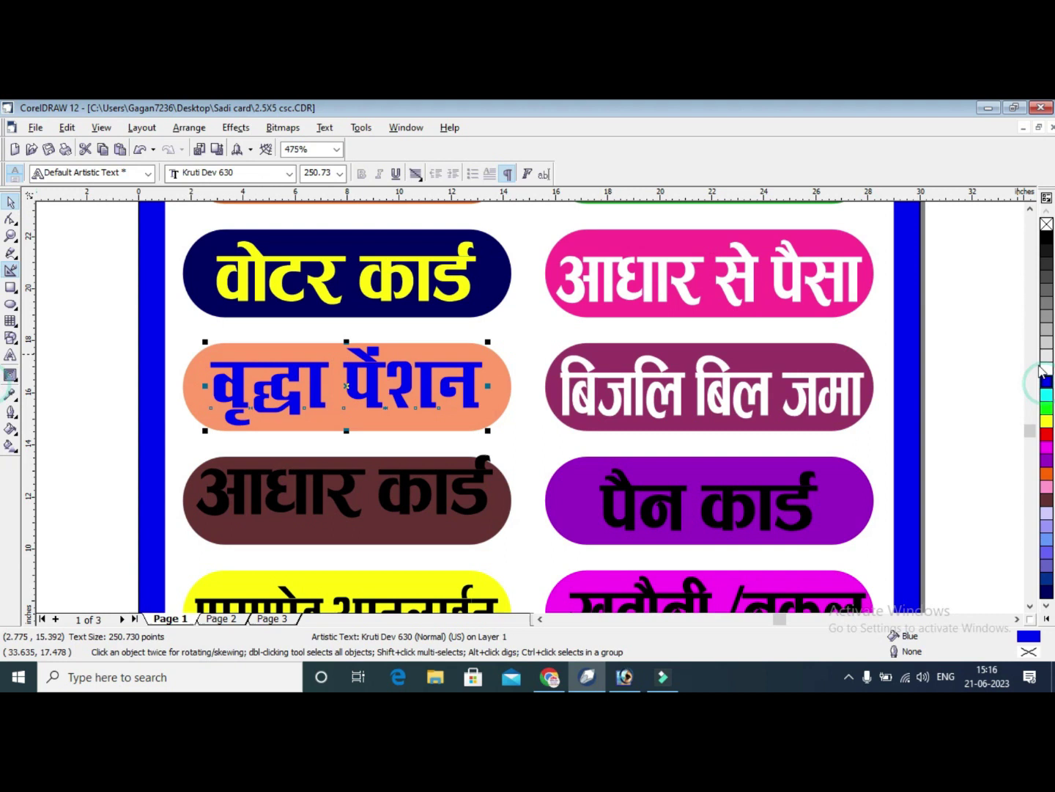
# Give वृद्धा पैंशन a 0.222 in rounded white outline, behind fill and scaled with image.
pyautogui.press('F12')
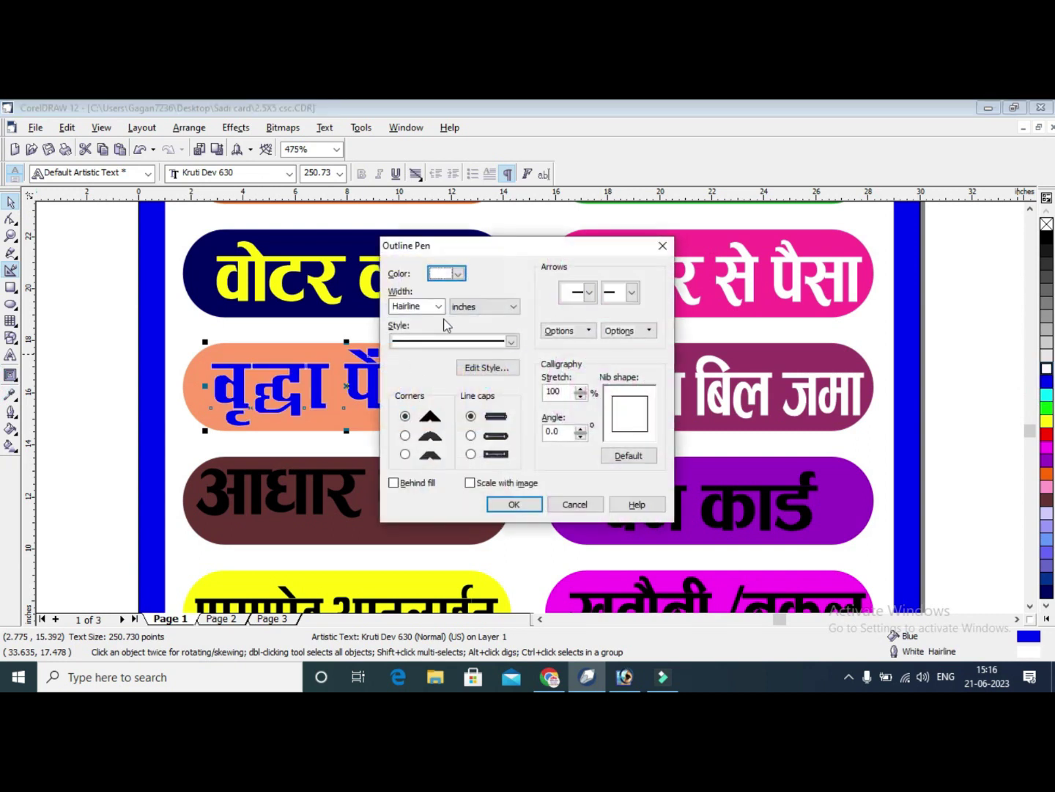
pyautogui.click(438, 306)
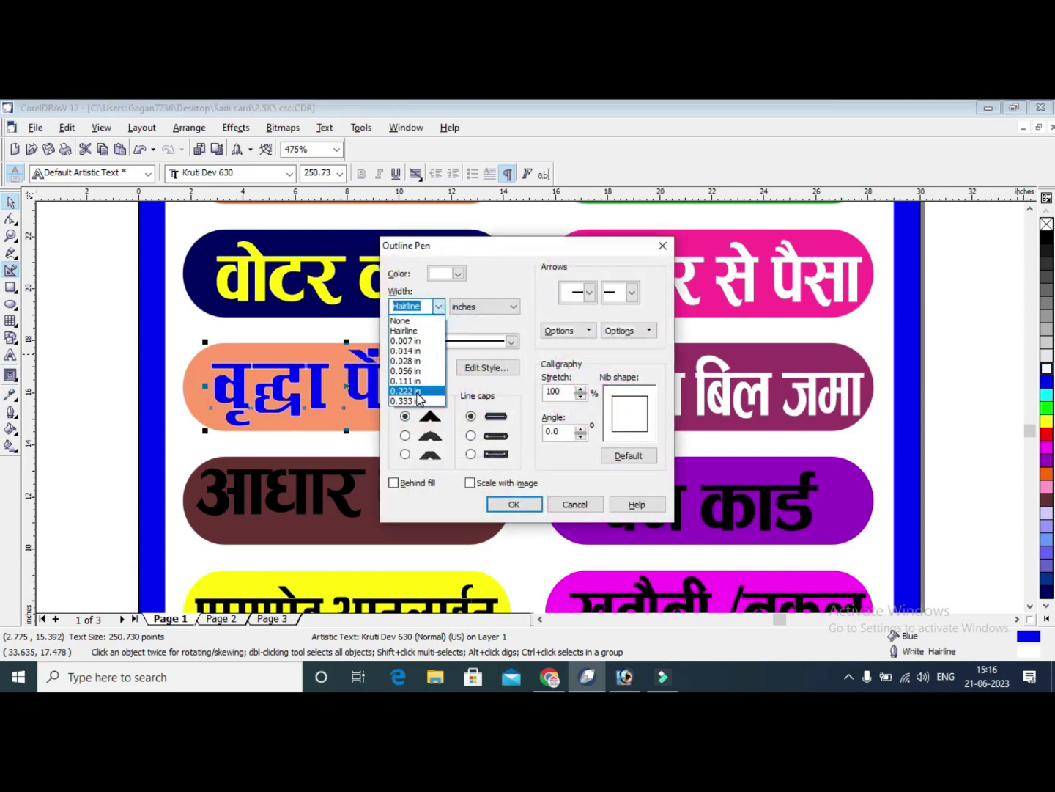
pyautogui.click(418, 398)
pyautogui.click(471, 435)
pyautogui.click(405, 435)
pyautogui.click(414, 484)
pyautogui.click(470, 484)
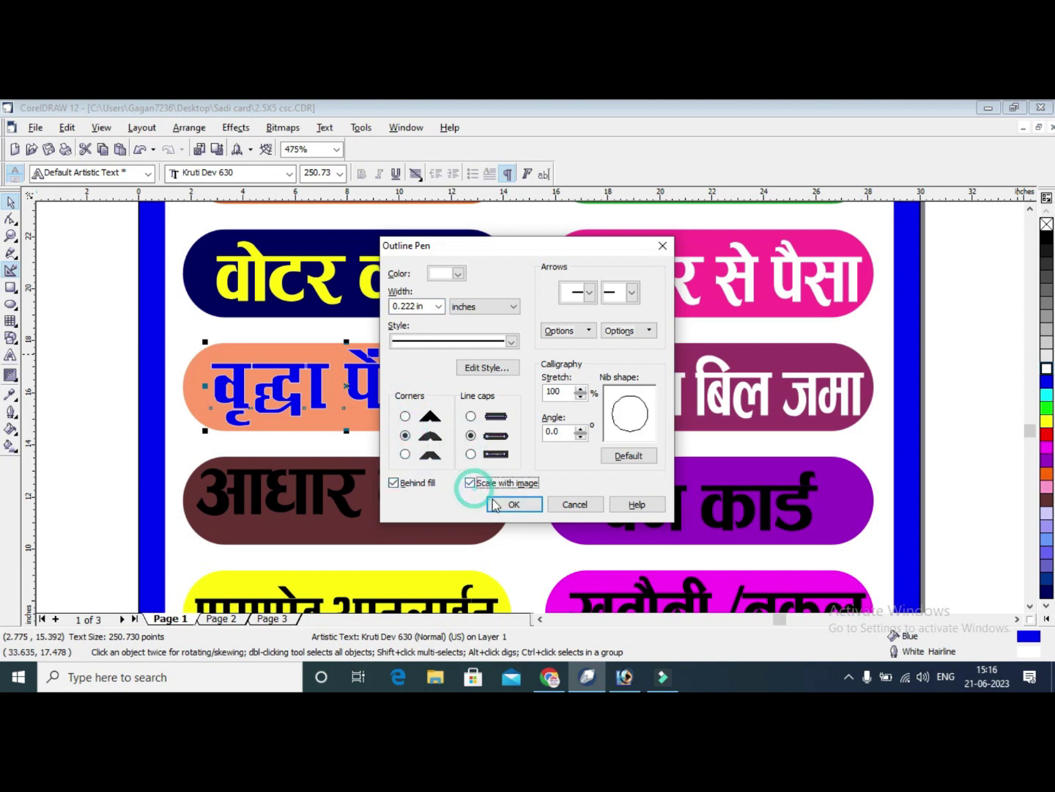
pyautogui.click(496, 504)
# Recolour the वृद्धा पैंशन text fill red.
pyautogui.click(944, 370)
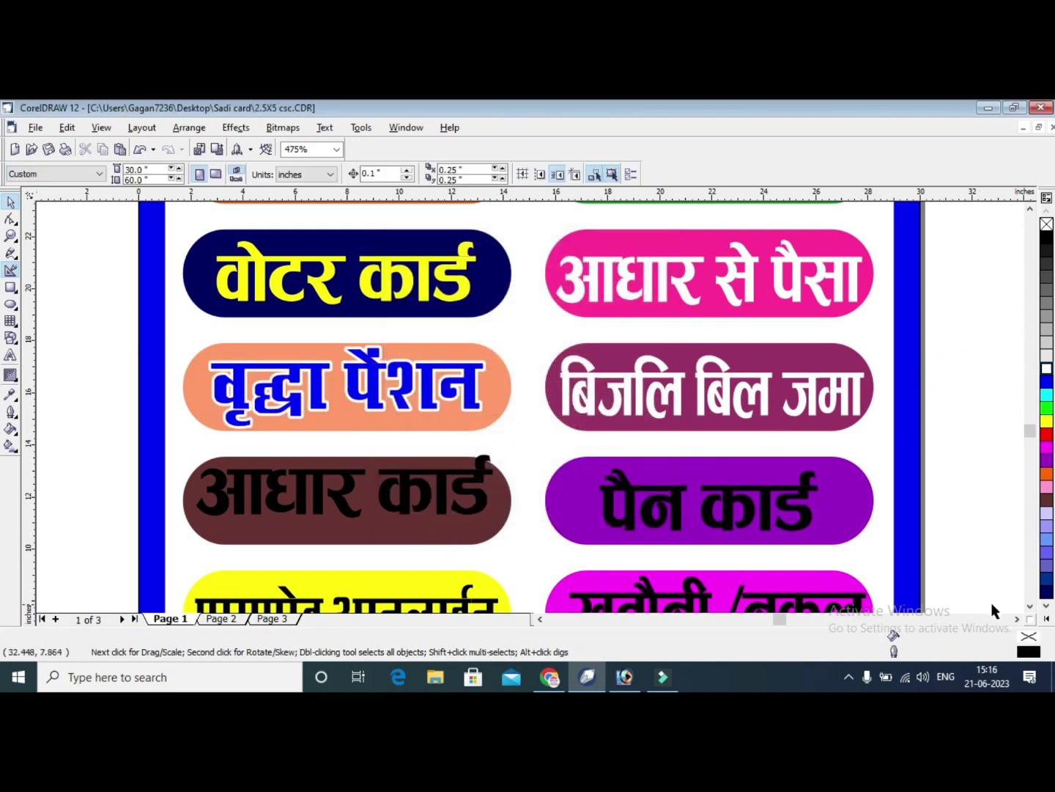
pyautogui.click(410, 411)
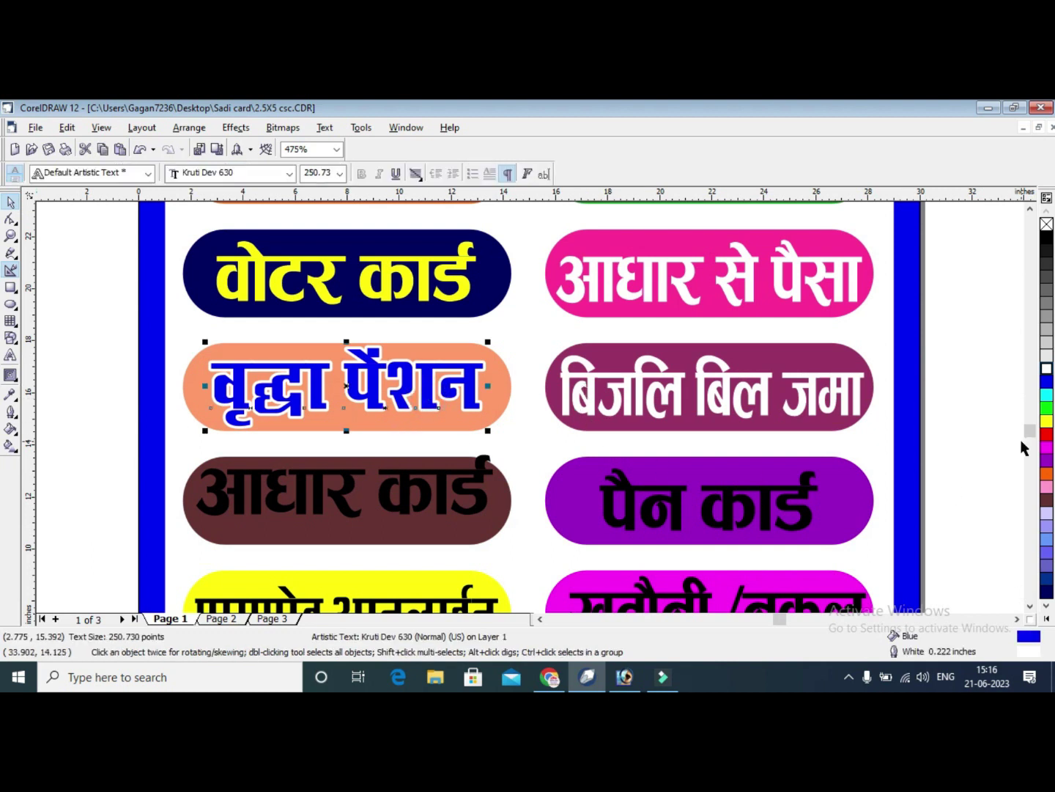
pyautogui.click(1046, 437)
pyautogui.click(955, 384)
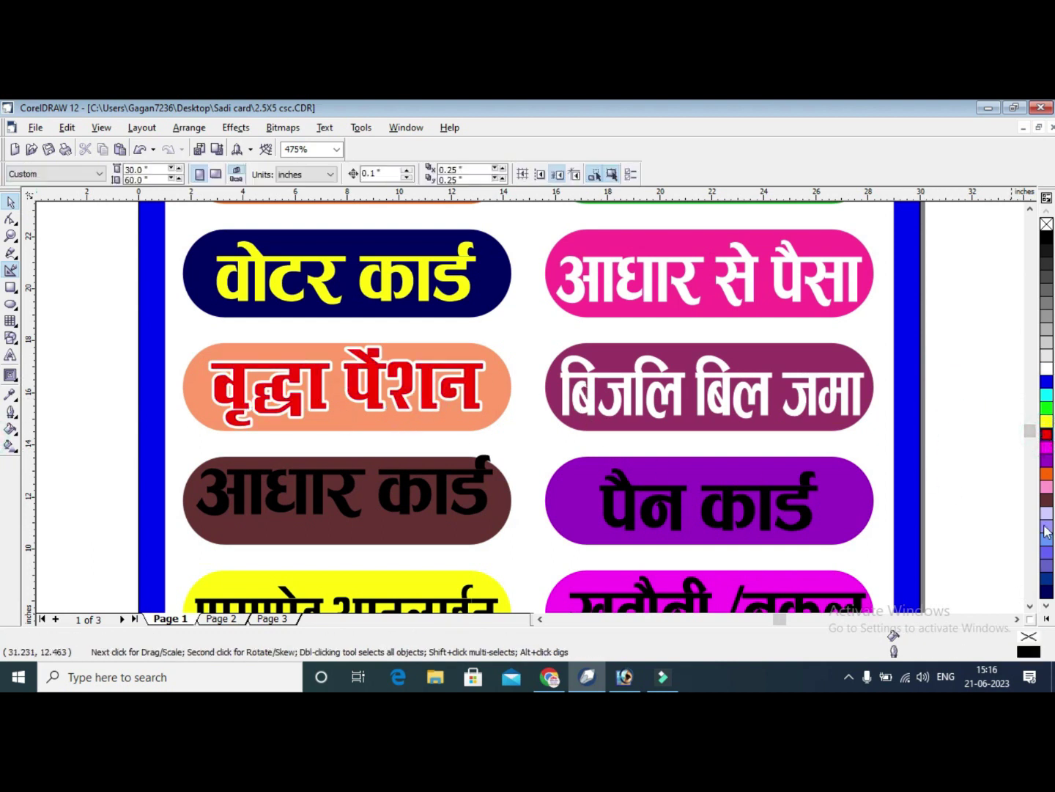
# Make the आधार कार्ड text white.
pyautogui.scroll(-3, 1030, 614)
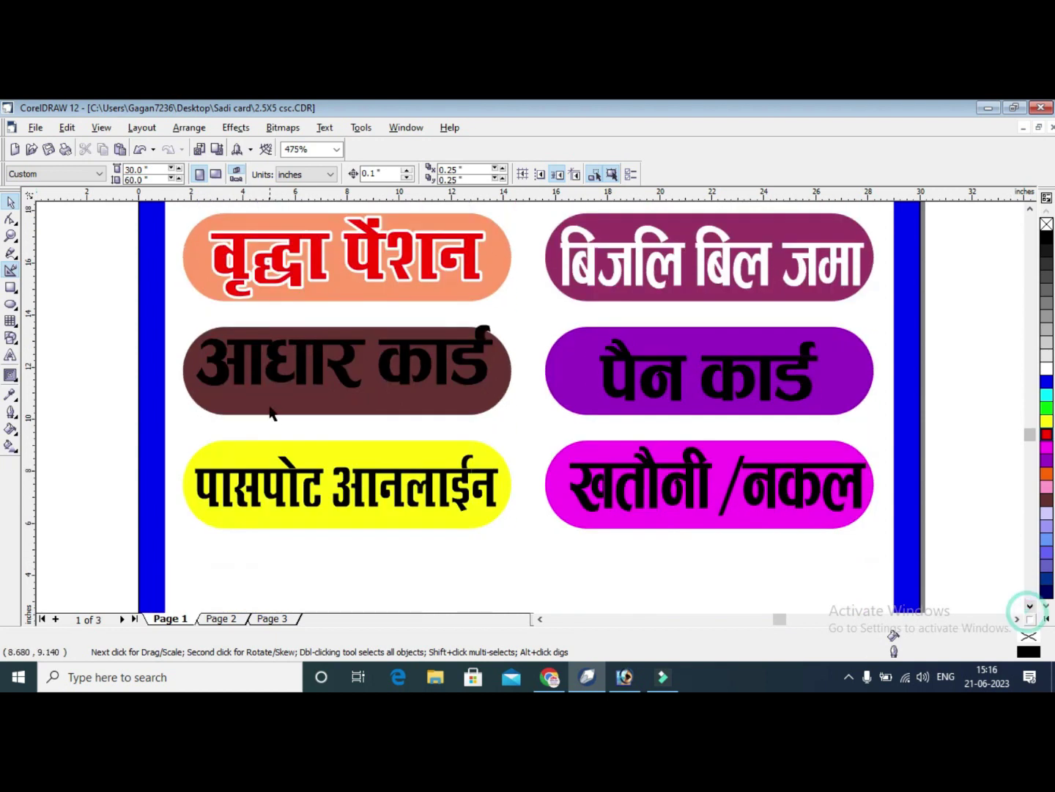
pyautogui.moveTo(101, 294); pyautogui.dragTo(555, 429)
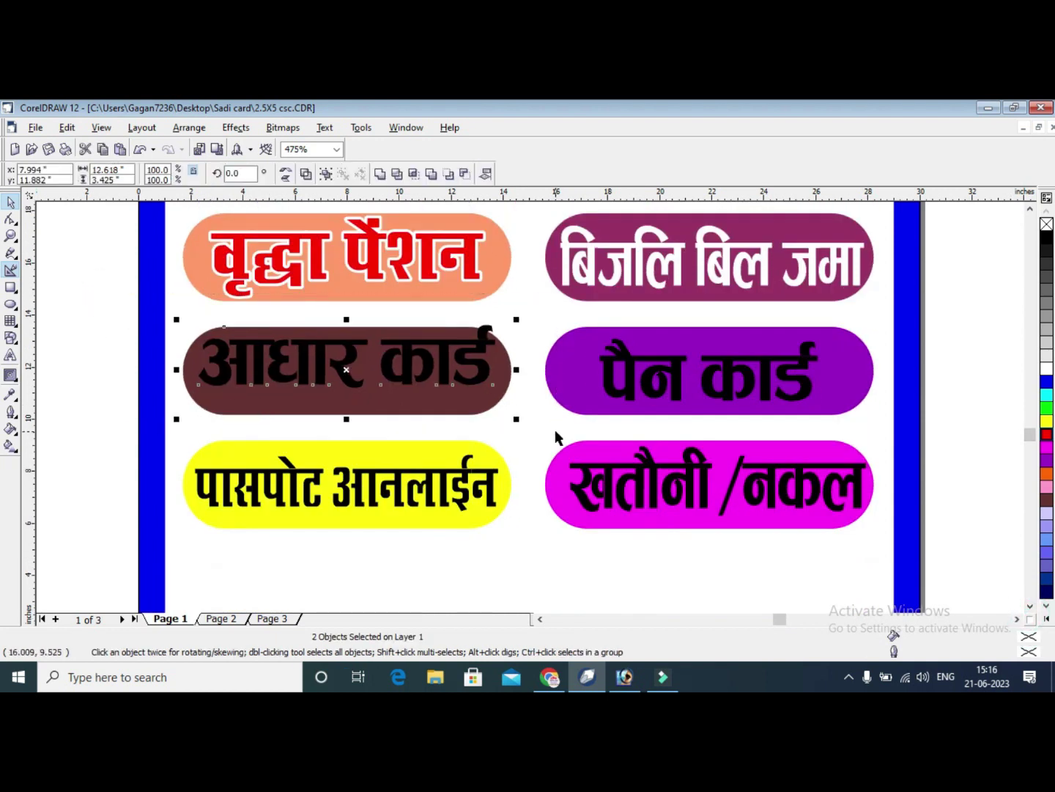
pyautogui.click(978, 294)
pyautogui.click(427, 375)
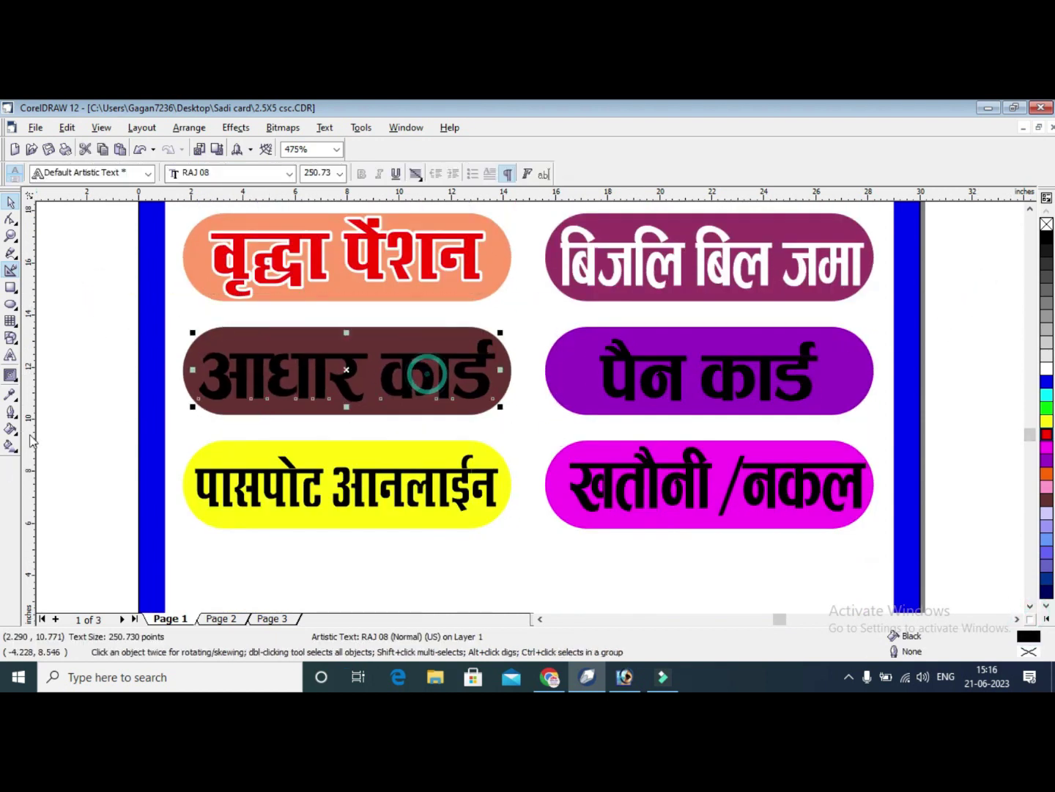
pyautogui.click(1046, 369)
# Make the पैन कार्ड and खतौनी /नकल texts white as well.
pyautogui.moveTo(1015, 434); pyautogui.dragTo(469, 299)
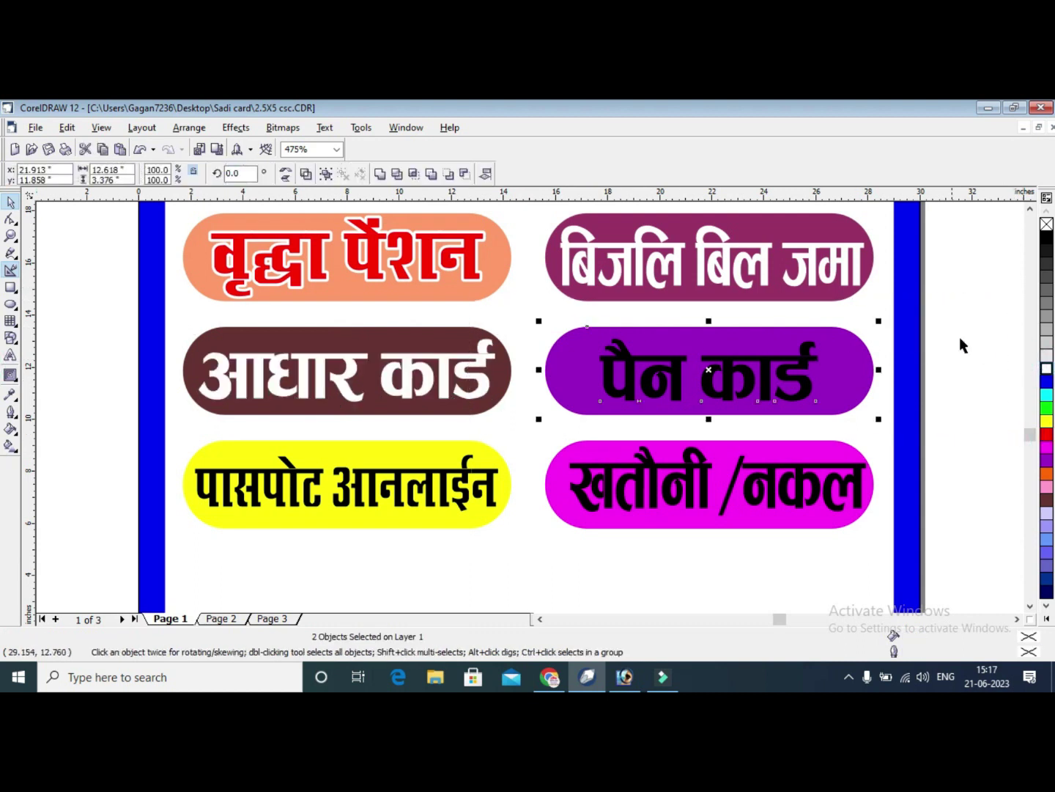
pyautogui.click(984, 327)
pyautogui.click(789, 371)
pyautogui.click(1045, 421)
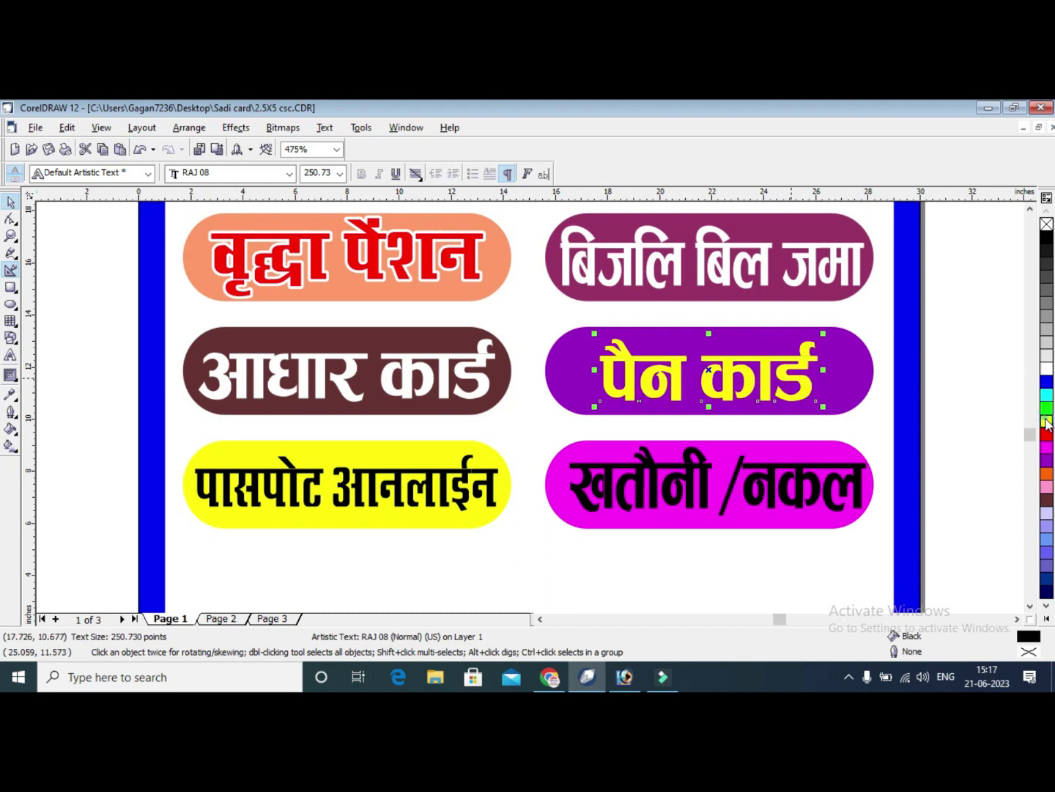
pyautogui.click(1047, 371)
pyautogui.click(982, 353)
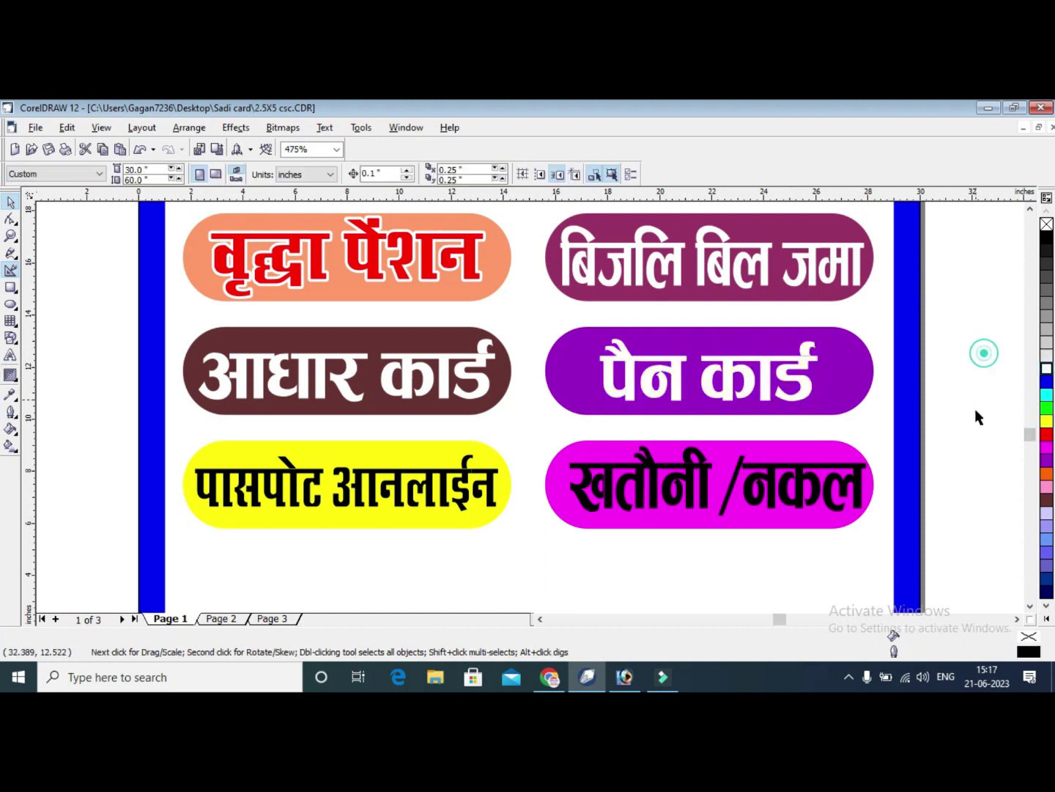
pyautogui.click(850, 488)
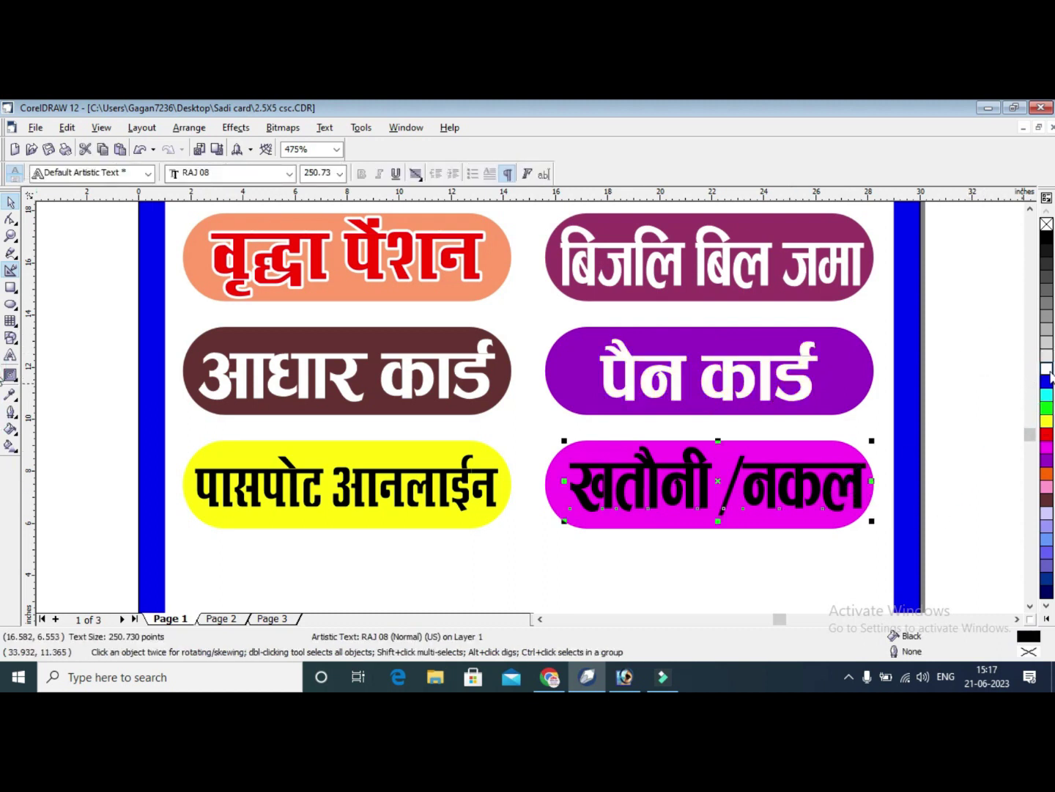
pyautogui.click(1047, 370)
pyautogui.click(951, 392)
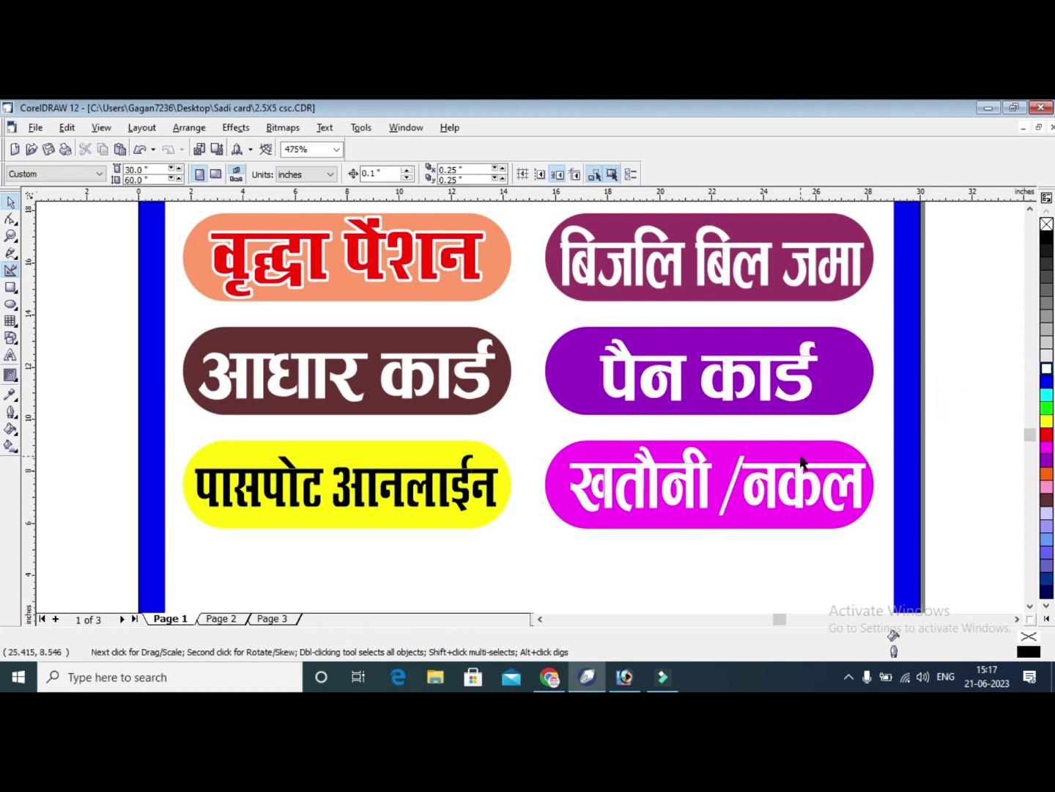
pyautogui.click(802, 462)
# Refill the magenta खतौनी /नकल pill with dark red RGB 176, 2, 2.
pyautogui.doubleClick(1030, 643)
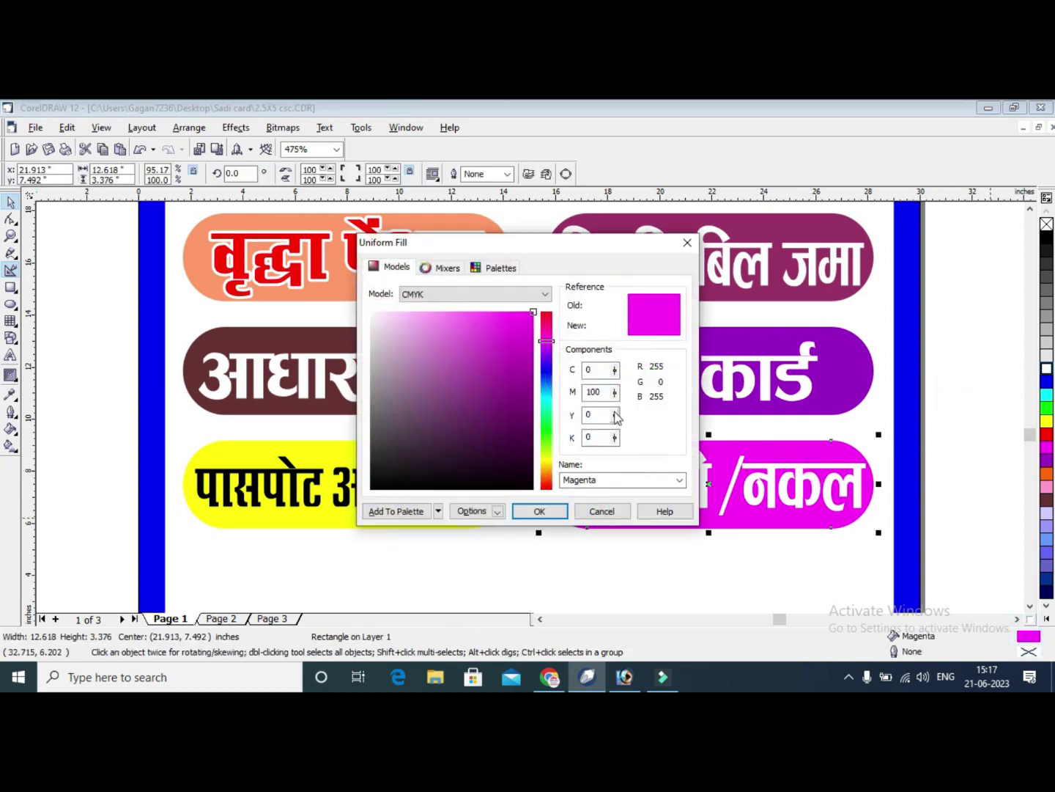
pyautogui.click(513, 293)
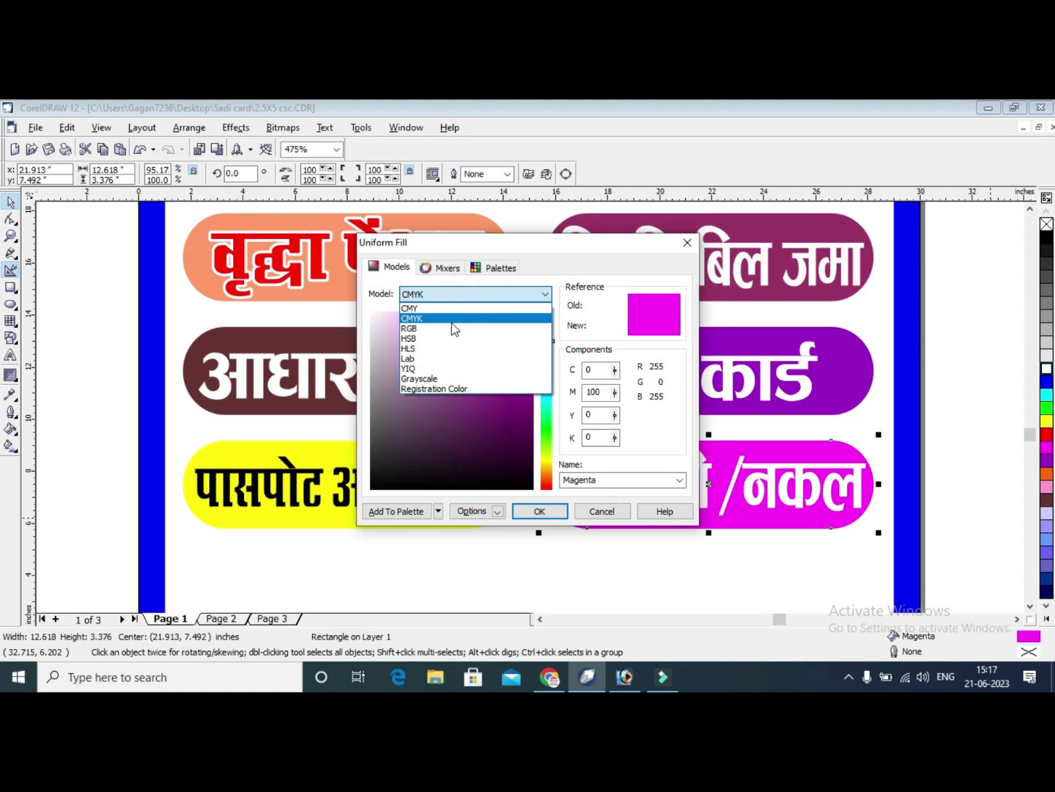
pyautogui.click(451, 322)
pyautogui.moveTo(526, 343); pyautogui.dragTo(546, 305)
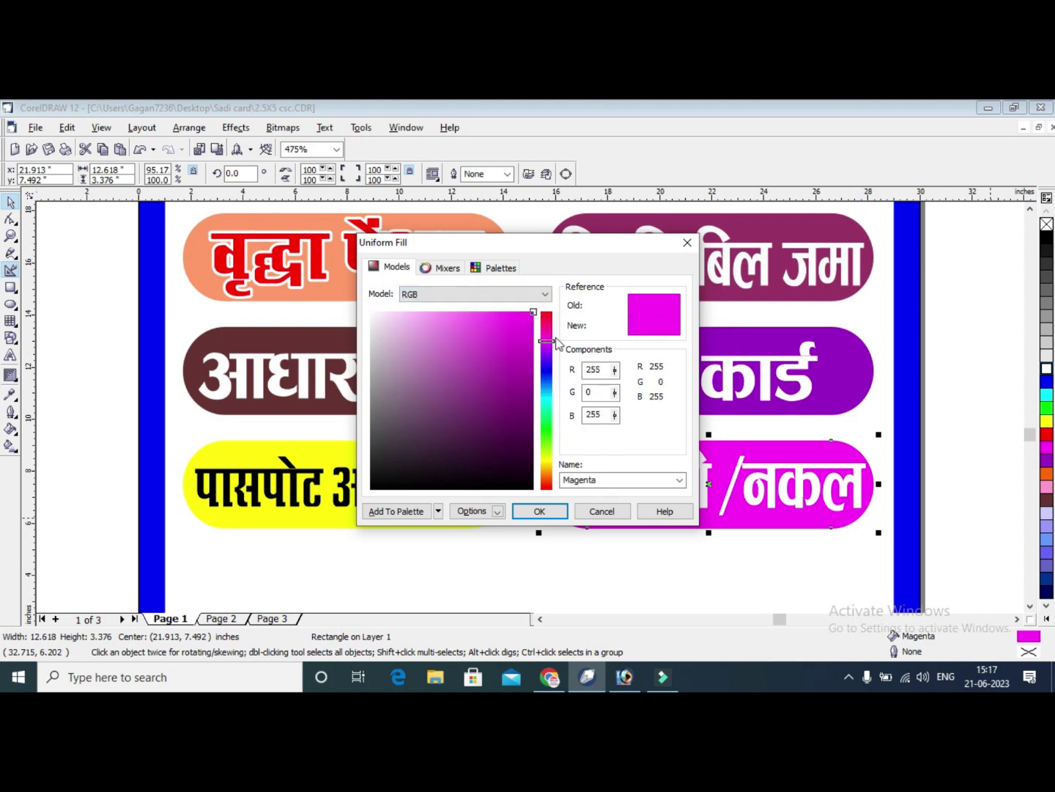
pyautogui.moveTo(556, 347)
pyautogui.mouseDown()
pyautogui.moveTo(553, 326)
pyautogui.moveTo(525, 402)
pyautogui.mouseUp()
pyautogui.moveTo(546, 331)
pyautogui.mouseDown()
pyautogui.moveTo(546, 366)
pyautogui.moveTo(504, 374)
pyautogui.moveTo(538, 371)
pyautogui.moveTo(551, 305)
pyautogui.mouseUp()
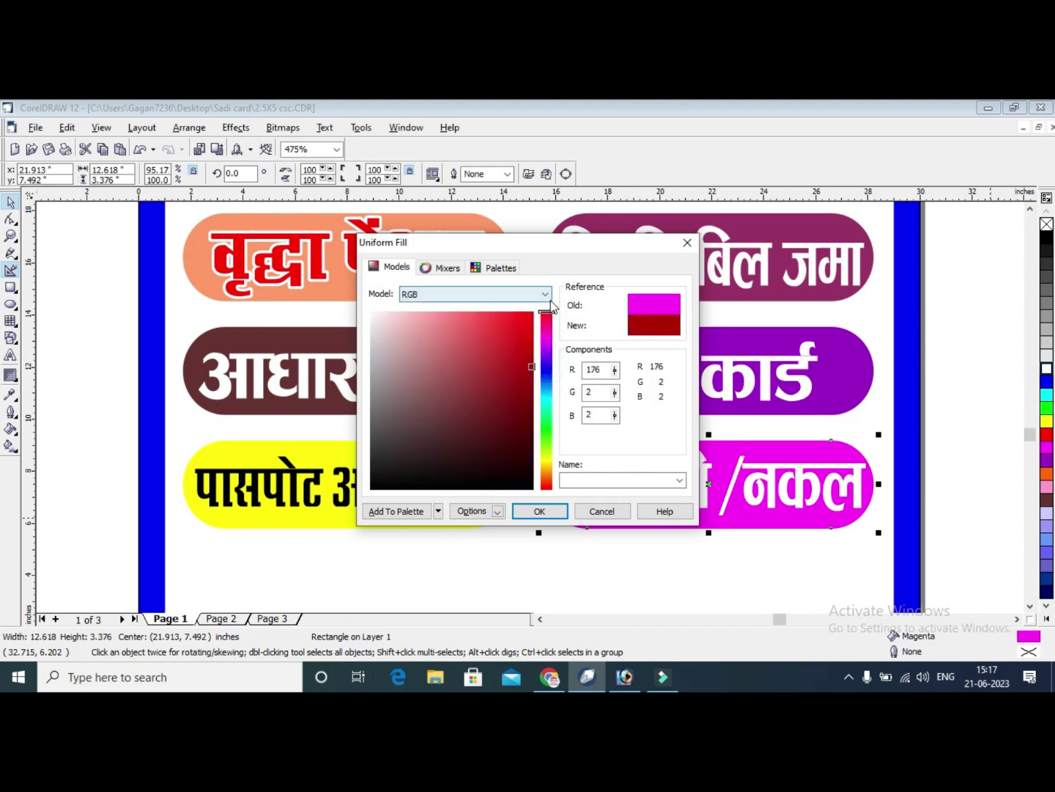
pyautogui.click(539, 511)
pyautogui.click(973, 399)
# Drag the mobile-number and address lines together rightward, just left of the card's lower edge.
pyautogui.press('F4')
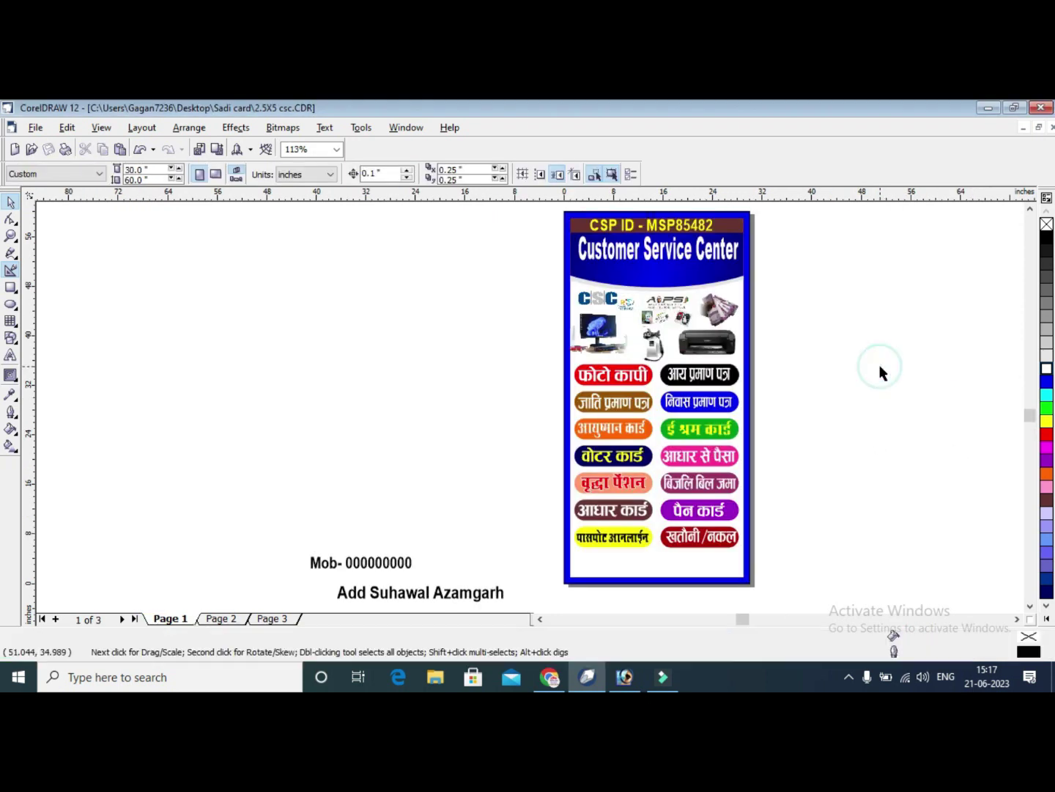
pyautogui.click(880, 367)
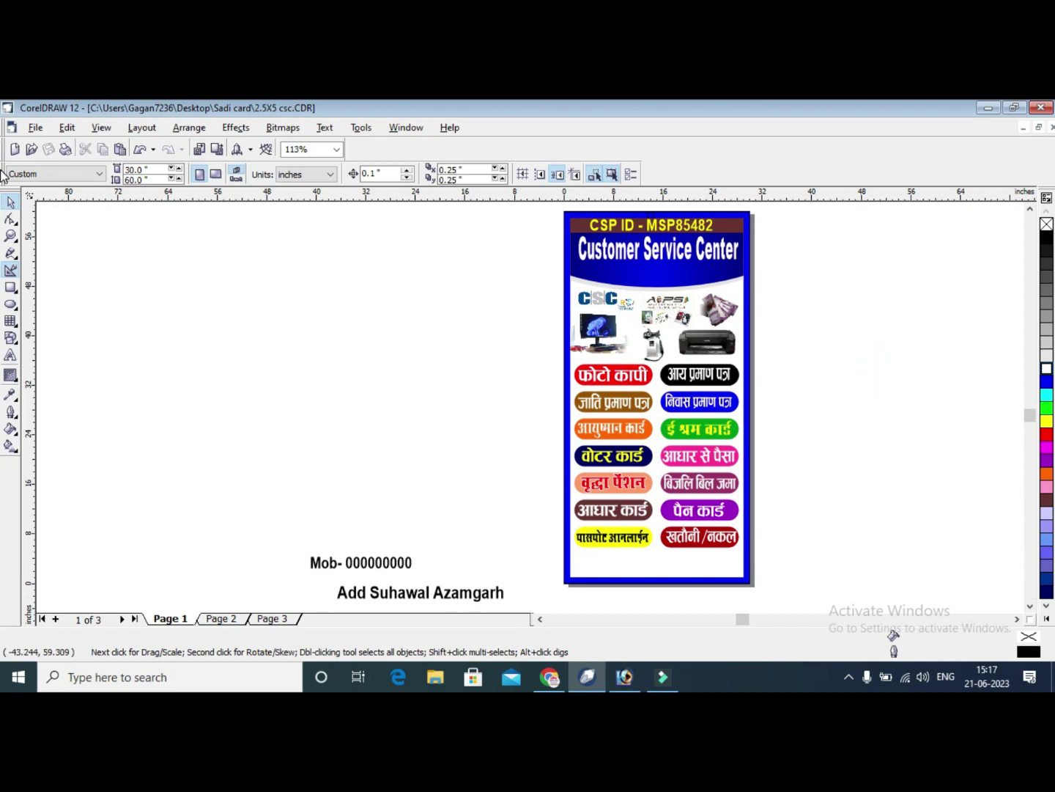
pyautogui.click(10, 236)
pyautogui.click(299, 528)
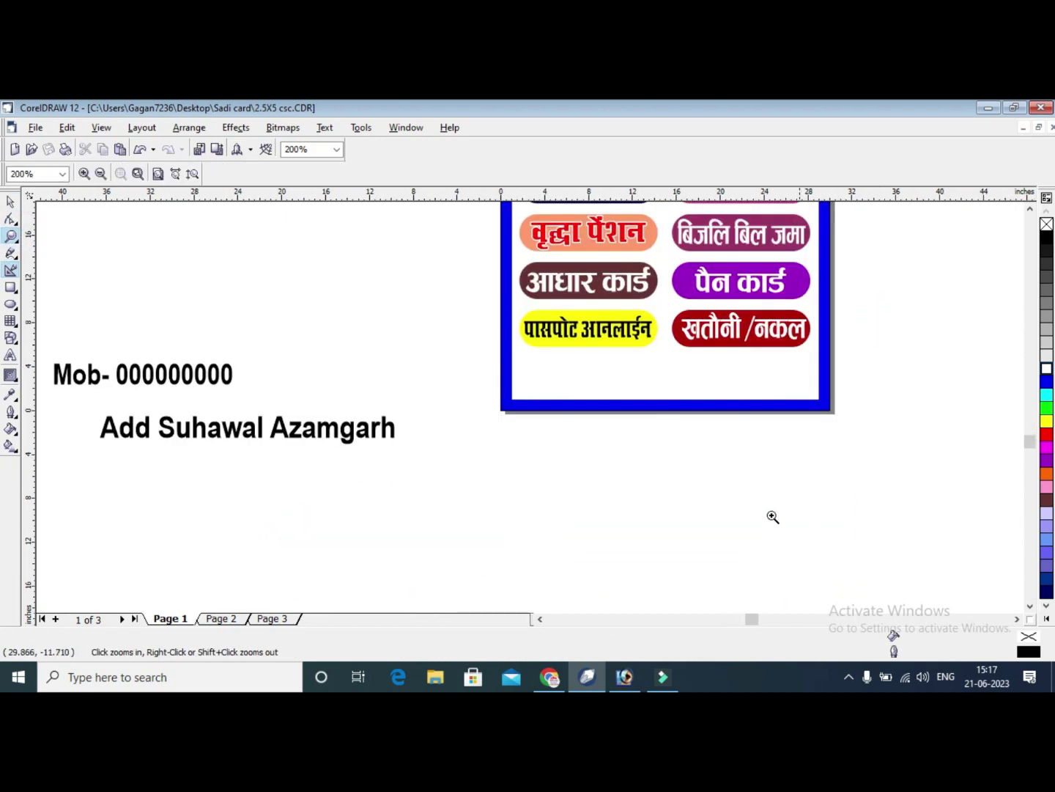
pyautogui.click(10, 202)
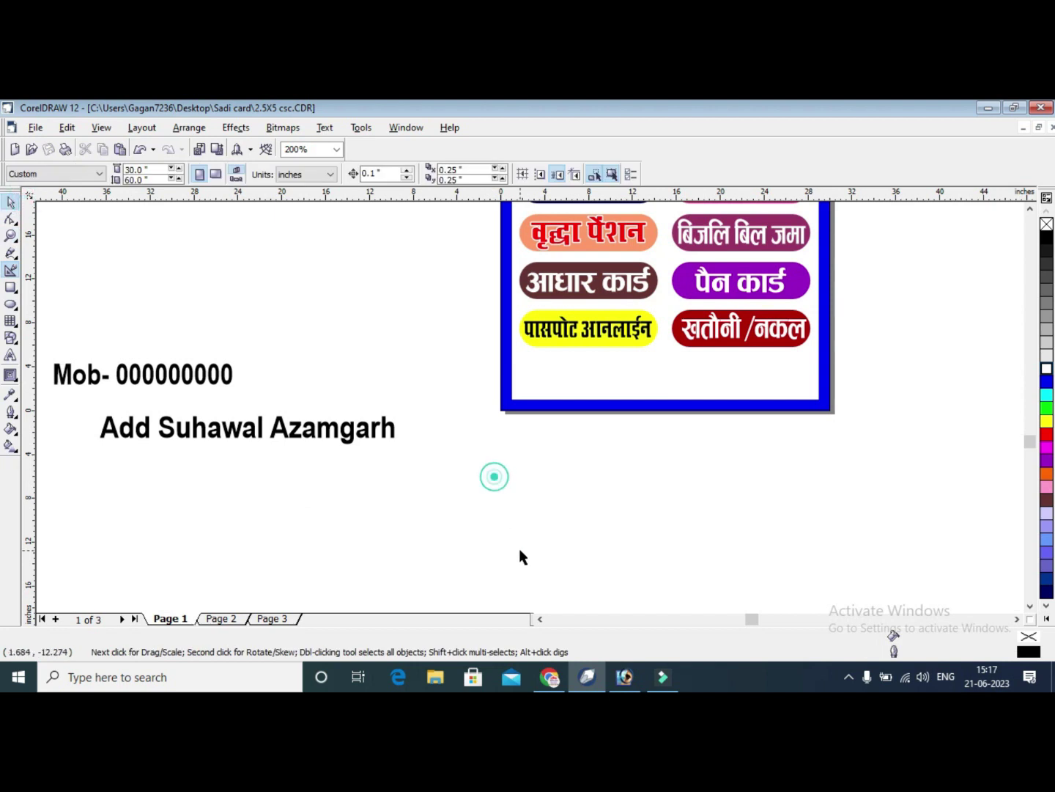
pyautogui.moveTo(495, 476); pyautogui.dragTo(43, 345)
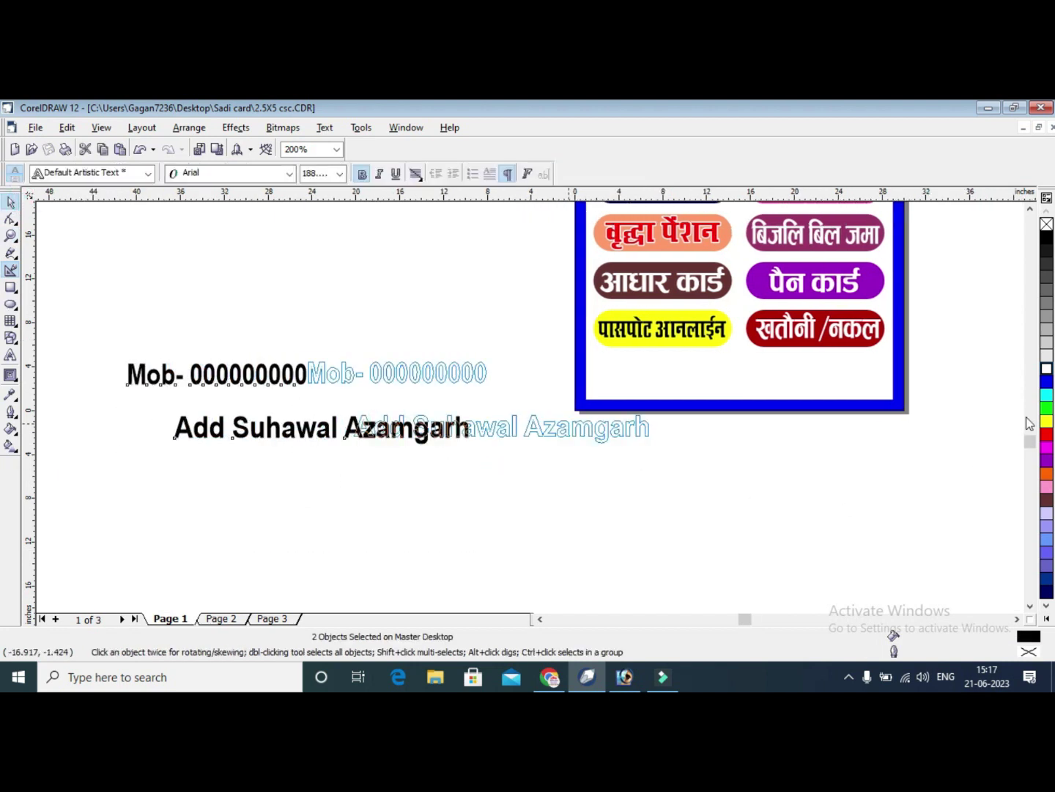
pyautogui.moveTo(392, 432); pyautogui.dragTo(571, 430)
pyautogui.click(988, 360)
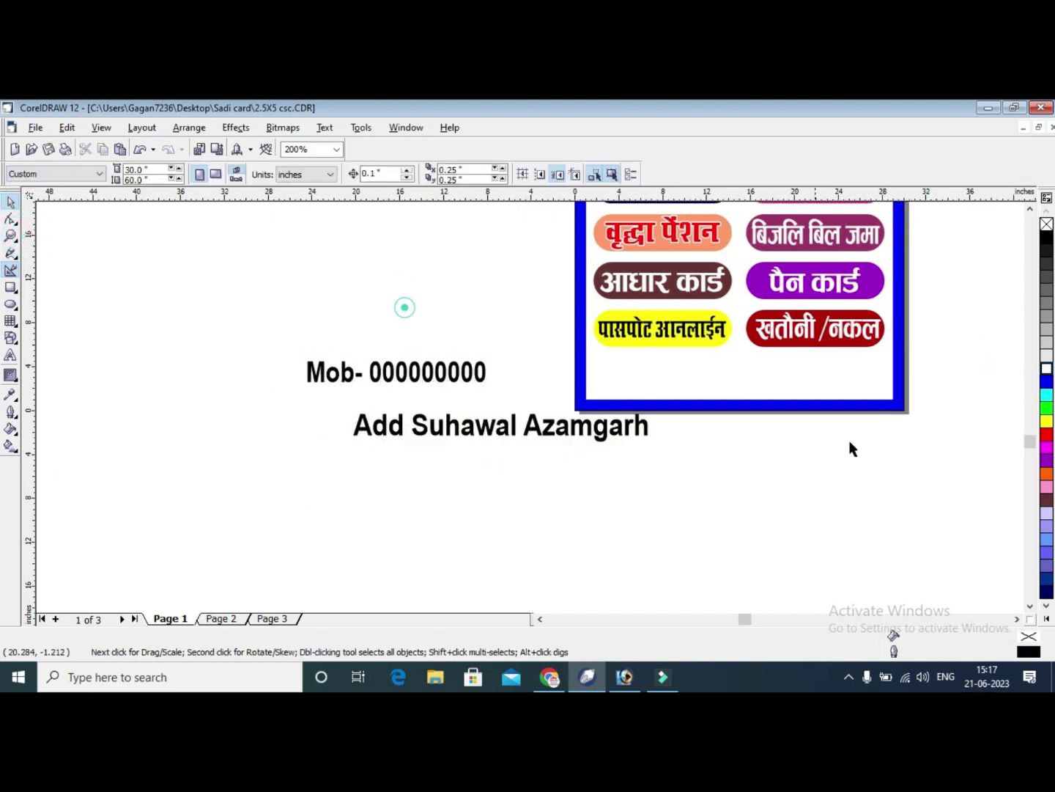
pyautogui.moveTo(481, 299); pyautogui.dragTo(935, 443)
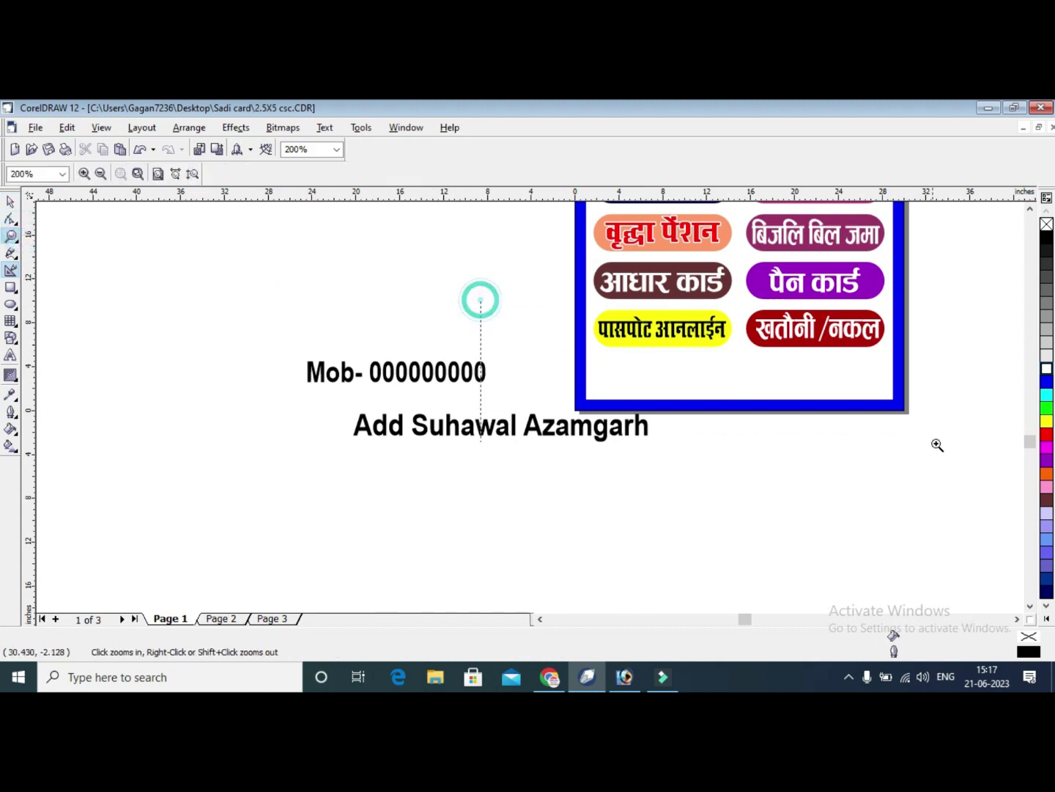
pyautogui.moveTo(121, 288); pyautogui.dragTo(930, 499)
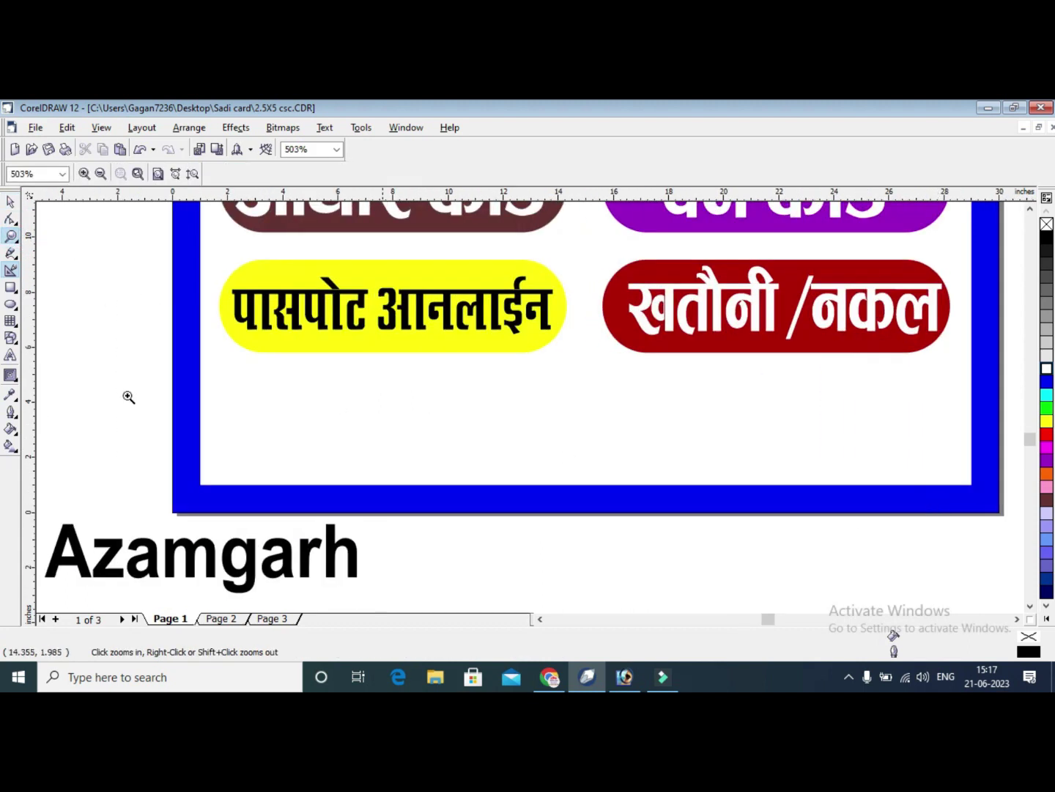
# Draw a rectangle across the card's bottom strip, widened to the blue border and about 2.1 inches tall.
pyautogui.click(10, 287)
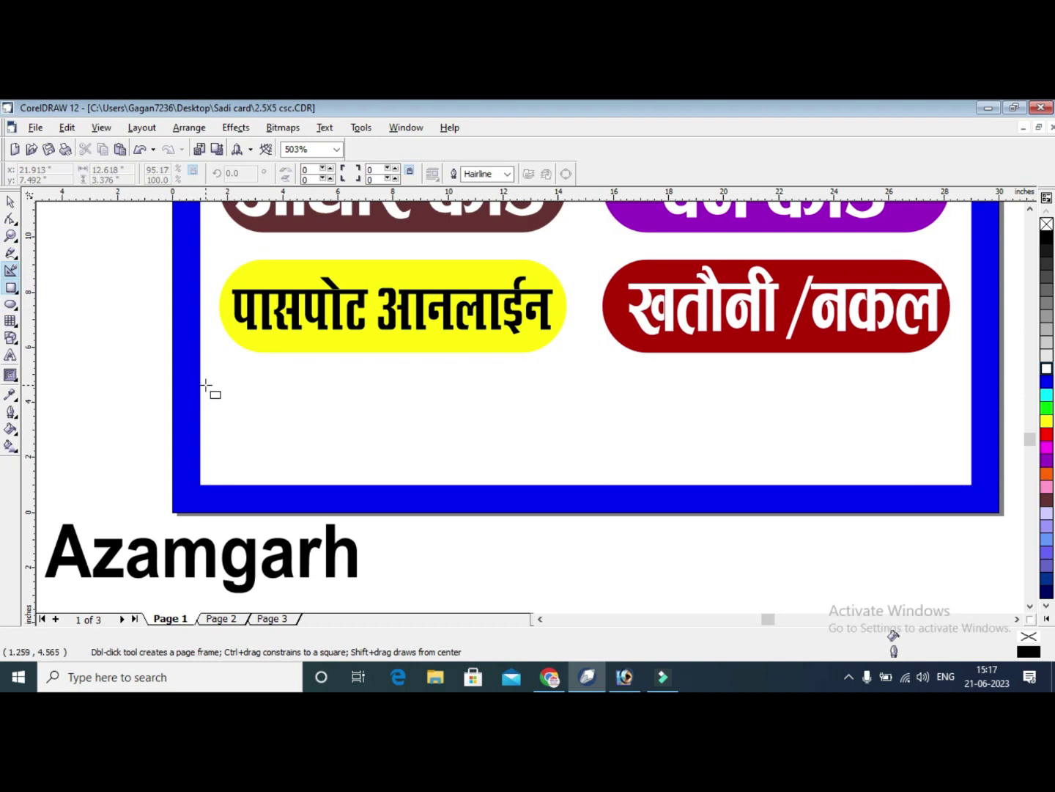
pyautogui.moveTo(201, 399); pyautogui.dragTo(954, 512)
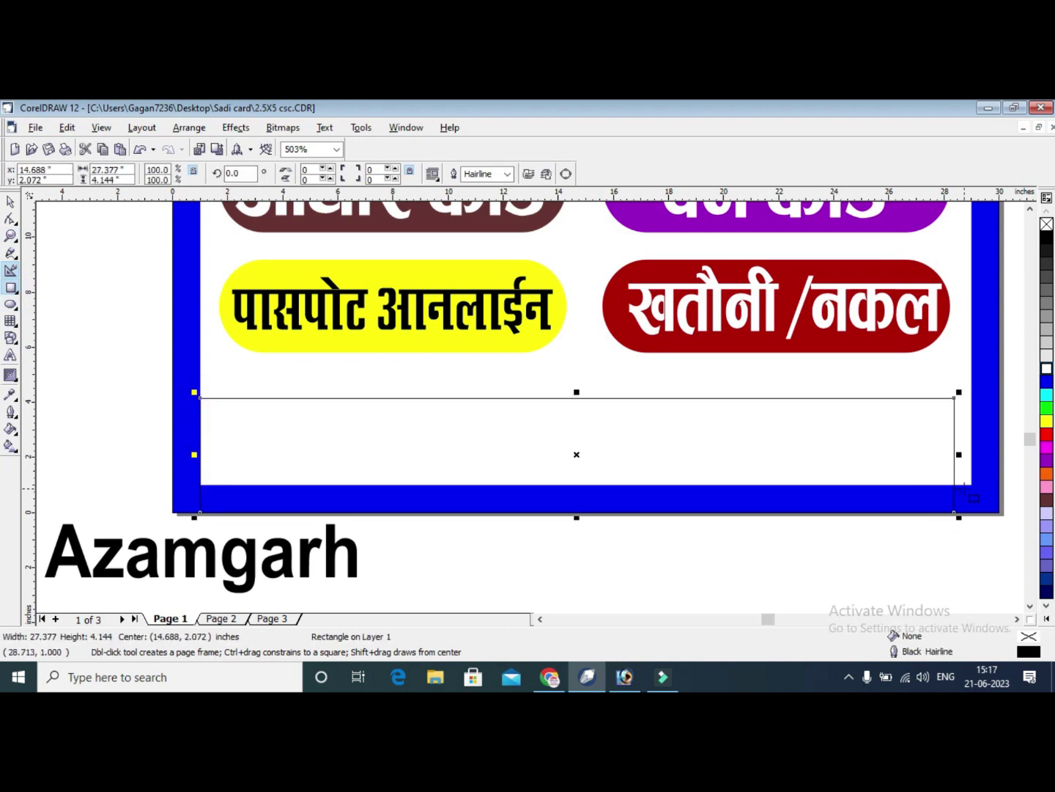
pyautogui.click(11, 204)
pyautogui.moveTo(584, 518); pyautogui.dragTo(652, 483)
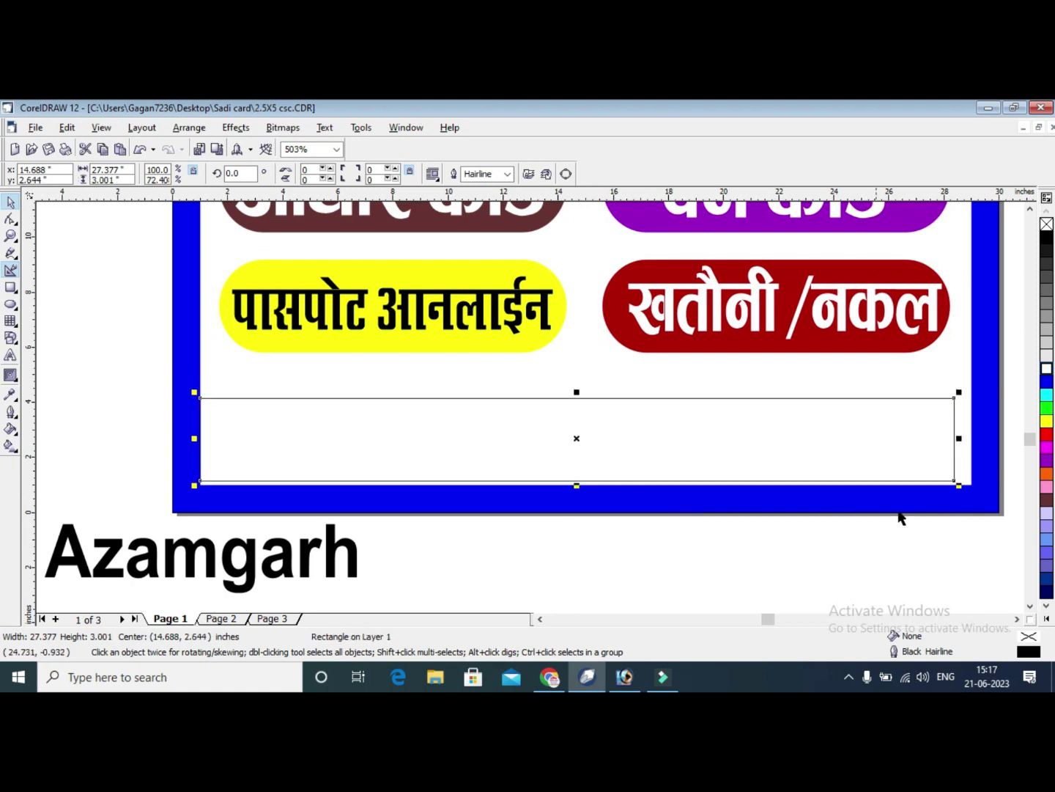
pyautogui.moveTo(963, 439); pyautogui.dragTo(979, 437)
pyautogui.moveTo(585, 485)
pyautogui.mouseDown()
pyautogui.moveTo(593, 502)
pyautogui.moveTo(599, 491)
pyautogui.mouseUp()
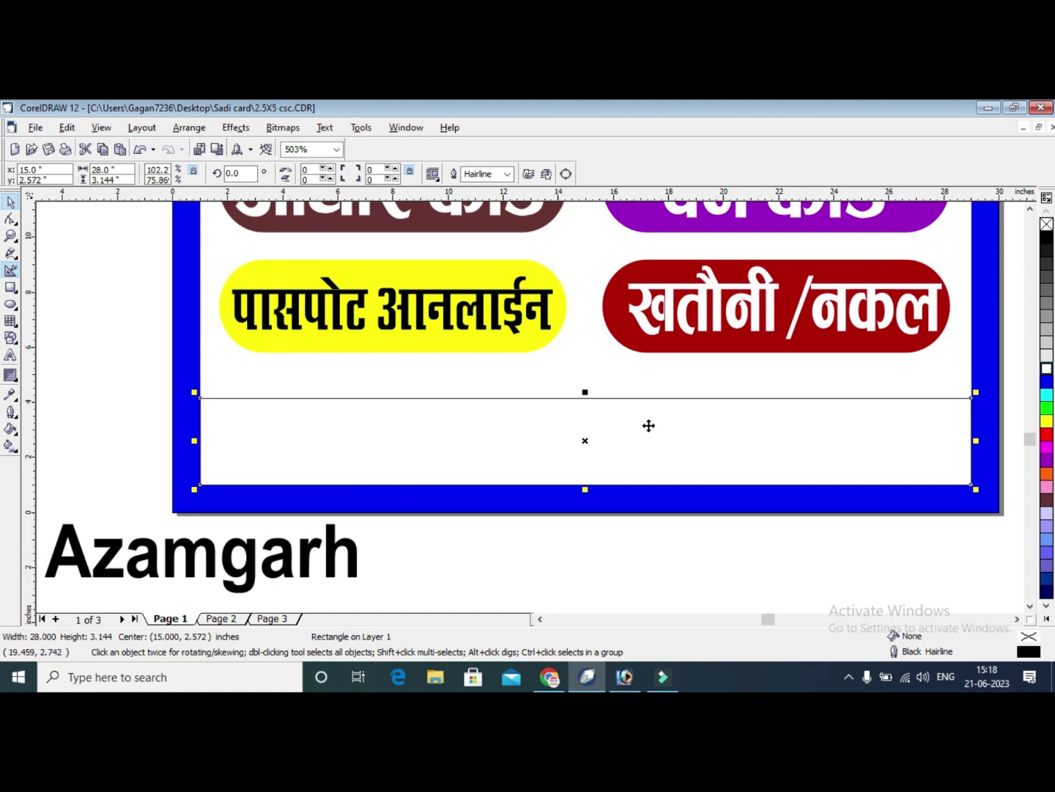
pyautogui.moveTo(585, 392); pyautogui.dragTo(585, 425)
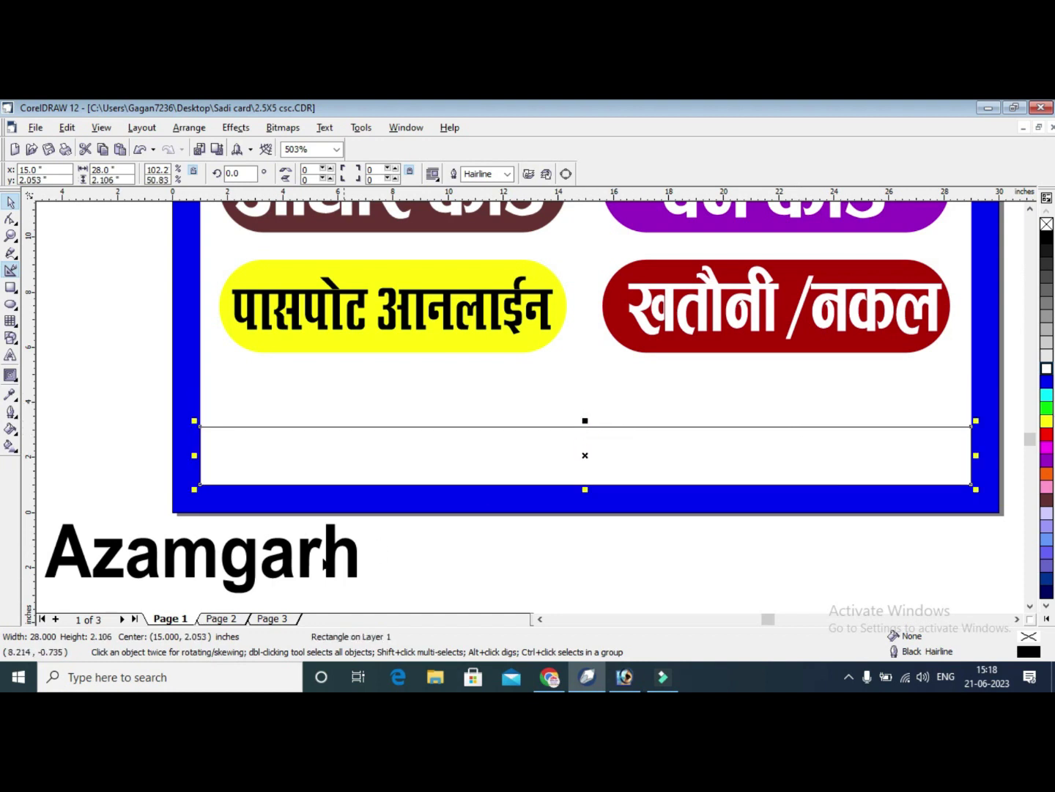
# Fill the bottom rectangle red, remove its outline, and move the address text up onto it.
pyautogui.click(1047, 435)
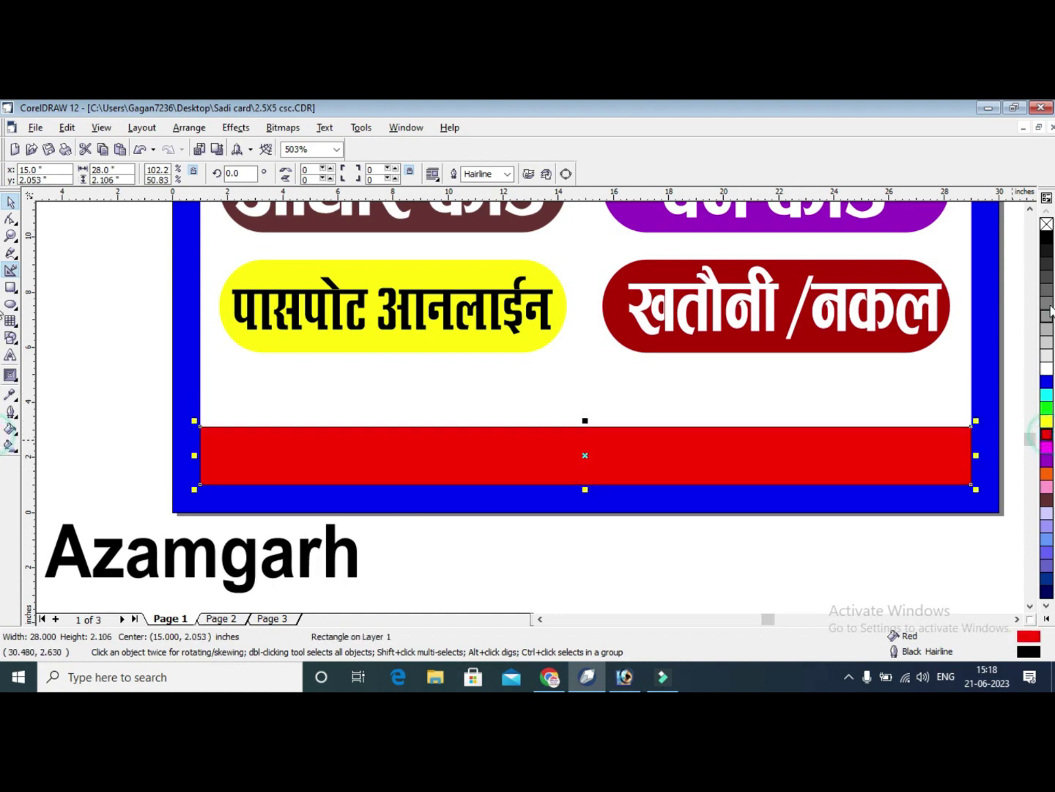
pyautogui.rightClick(1047, 225)
pyautogui.moveTo(333, 551); pyautogui.dragTo(900, 418)
# Scale the address text to fit the red band, position it there, and make it white.
pyautogui.moveTo(167, 467); pyautogui.dragTo(165, 469)
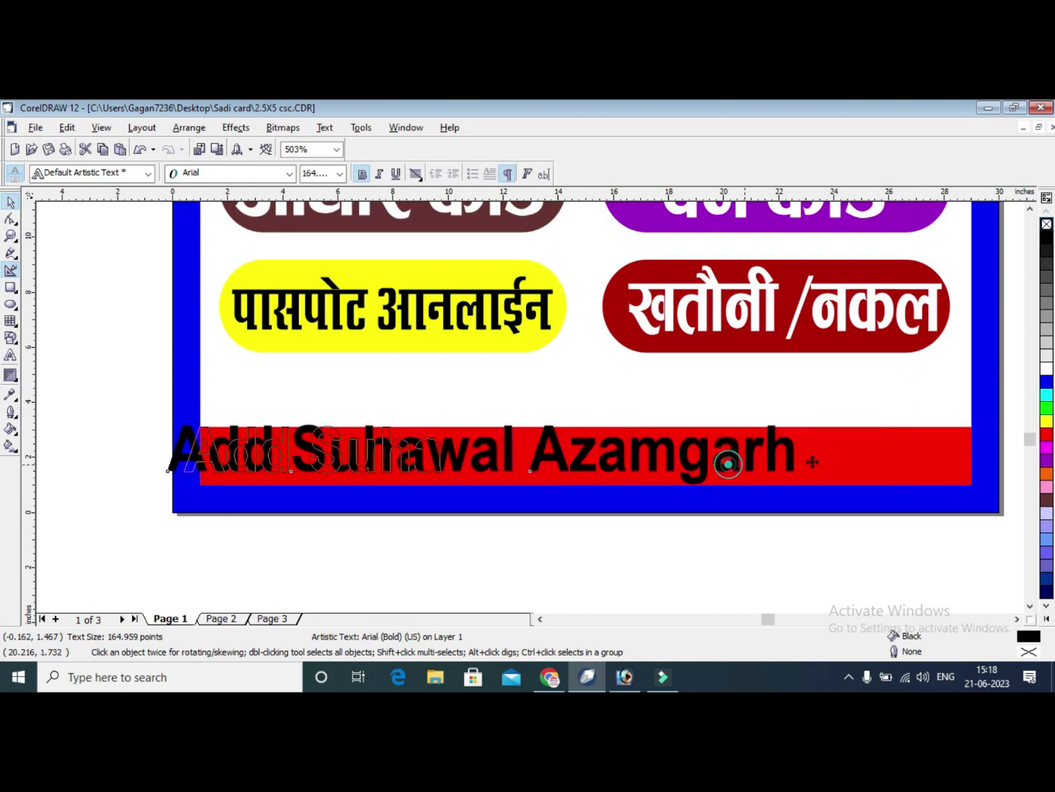
pyautogui.moveTo(730, 459)
pyautogui.mouseDown()
pyautogui.moveTo(863, 459)
pyautogui.moveTo(831, 425)
pyautogui.mouseUp()
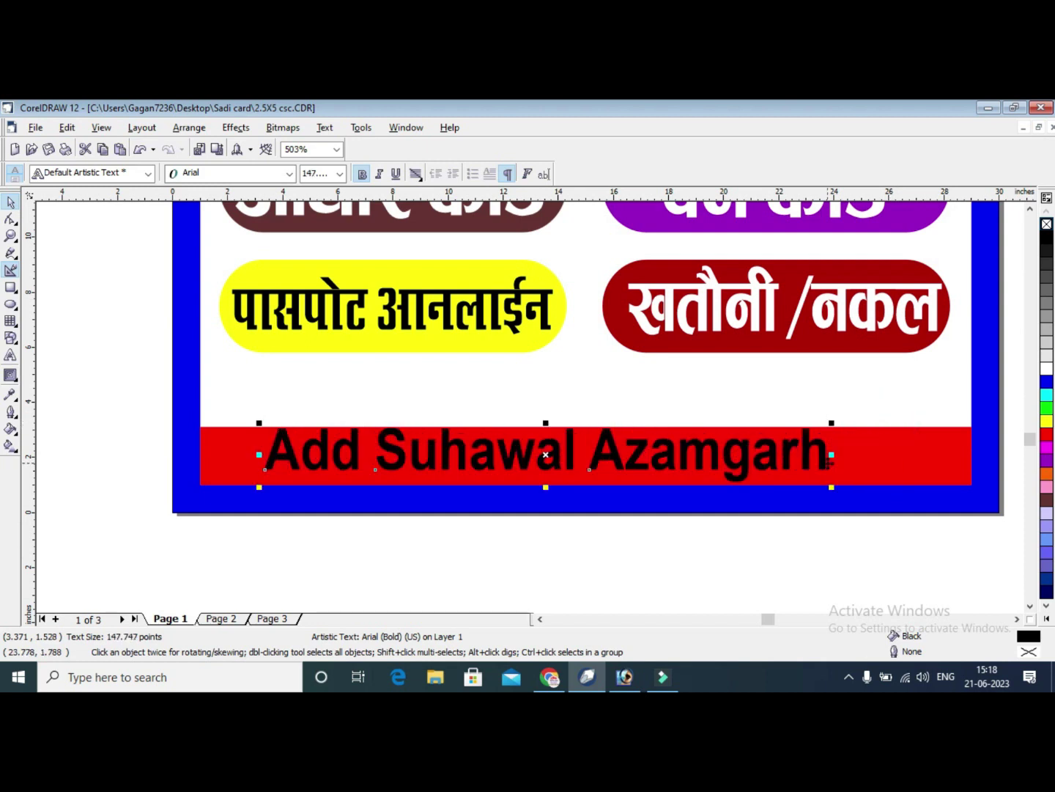
pyautogui.moveTo(816, 447); pyautogui.dragTo(828, 448)
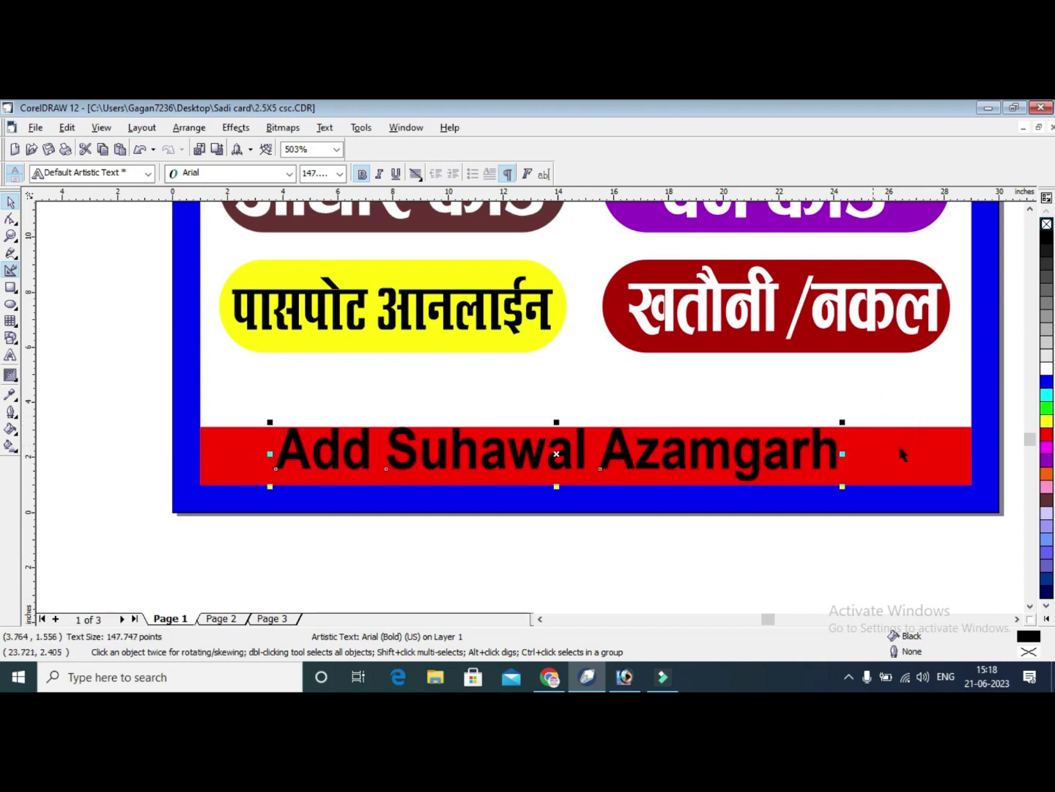
pyautogui.click(1047, 370)
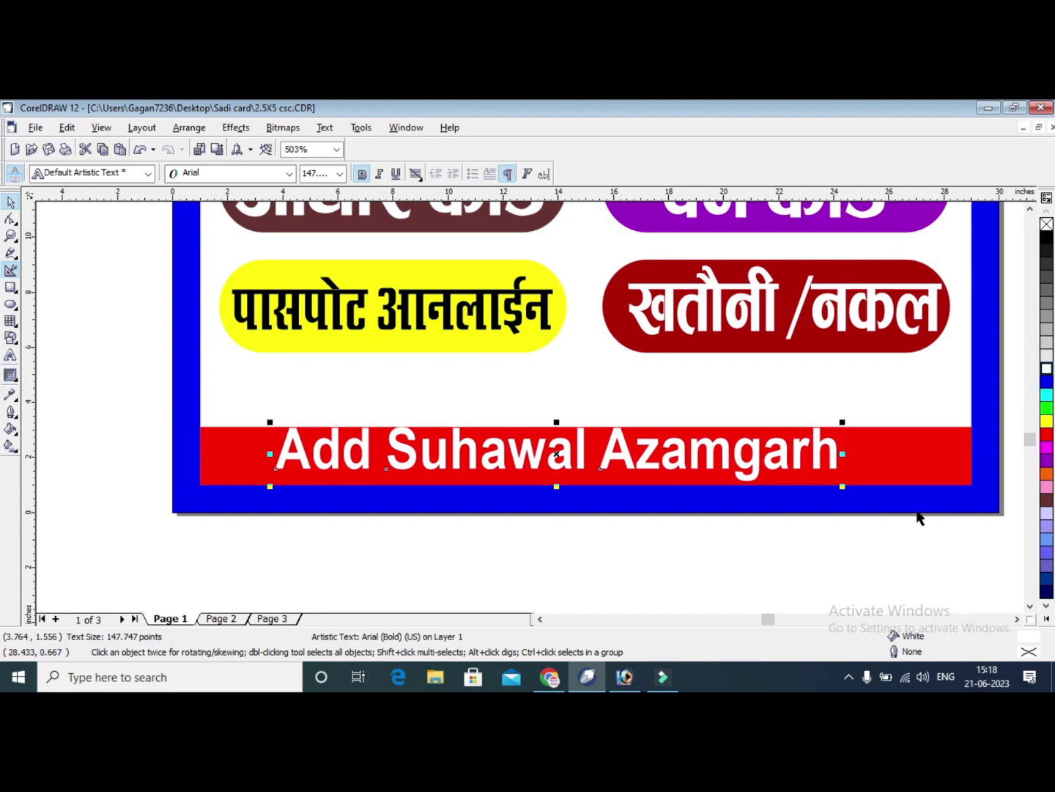
# Raise the red band's top edge slightly so it measures 28 × 2.471 inches.
pyautogui.click(867, 448)
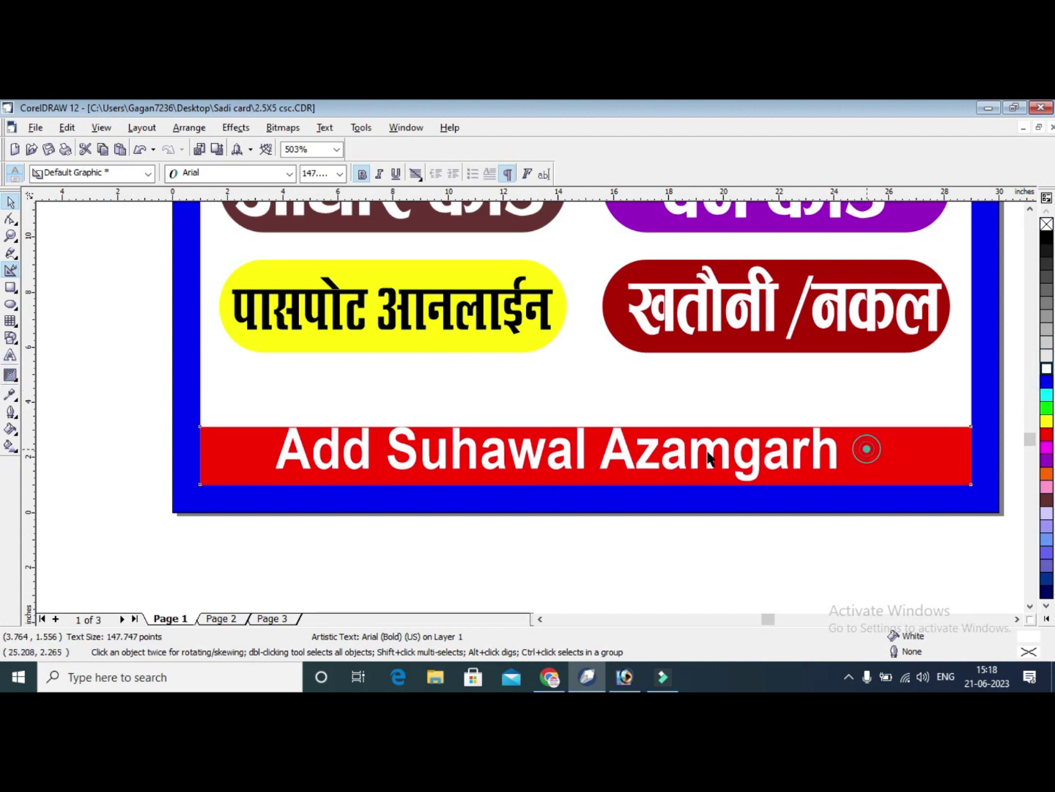
pyautogui.click(593, 432)
pyautogui.moveTo(585, 420); pyautogui.dragTo(594, 407)
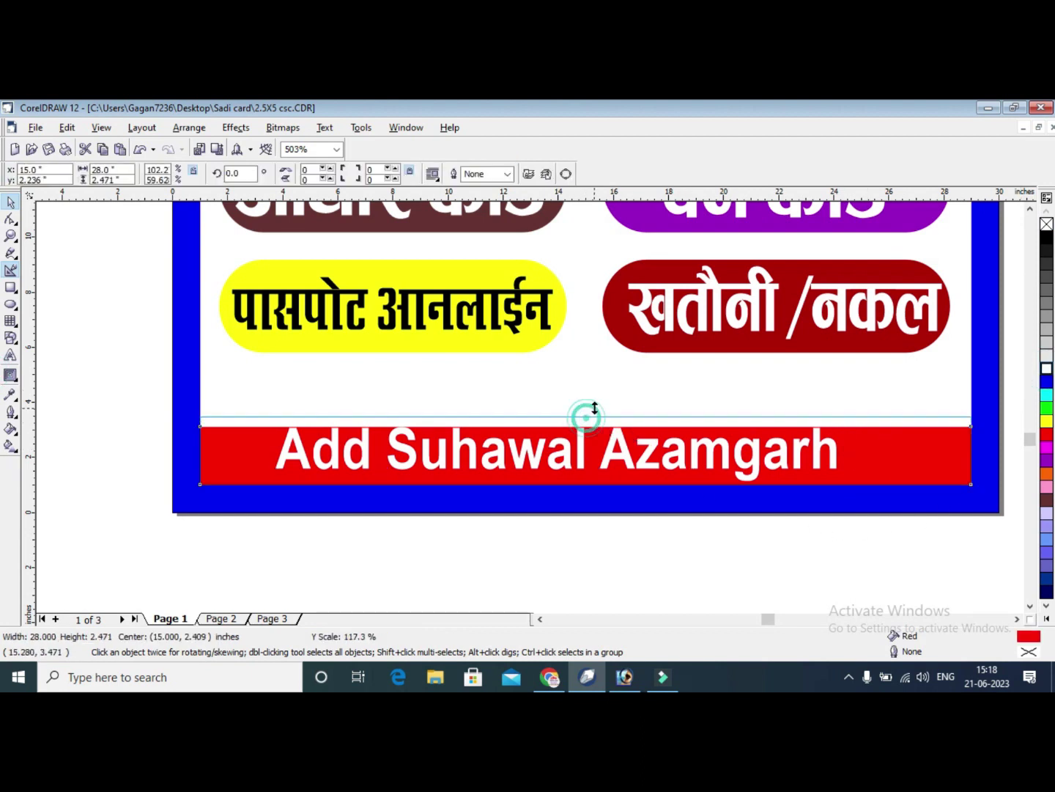
pyautogui.click(601, 590)
# Draw a rectangle above the red band and round its top-left and bottom-right corners.
pyautogui.click(9, 290)
pyautogui.moveTo(300, 373); pyautogui.dragTo(907, 418)
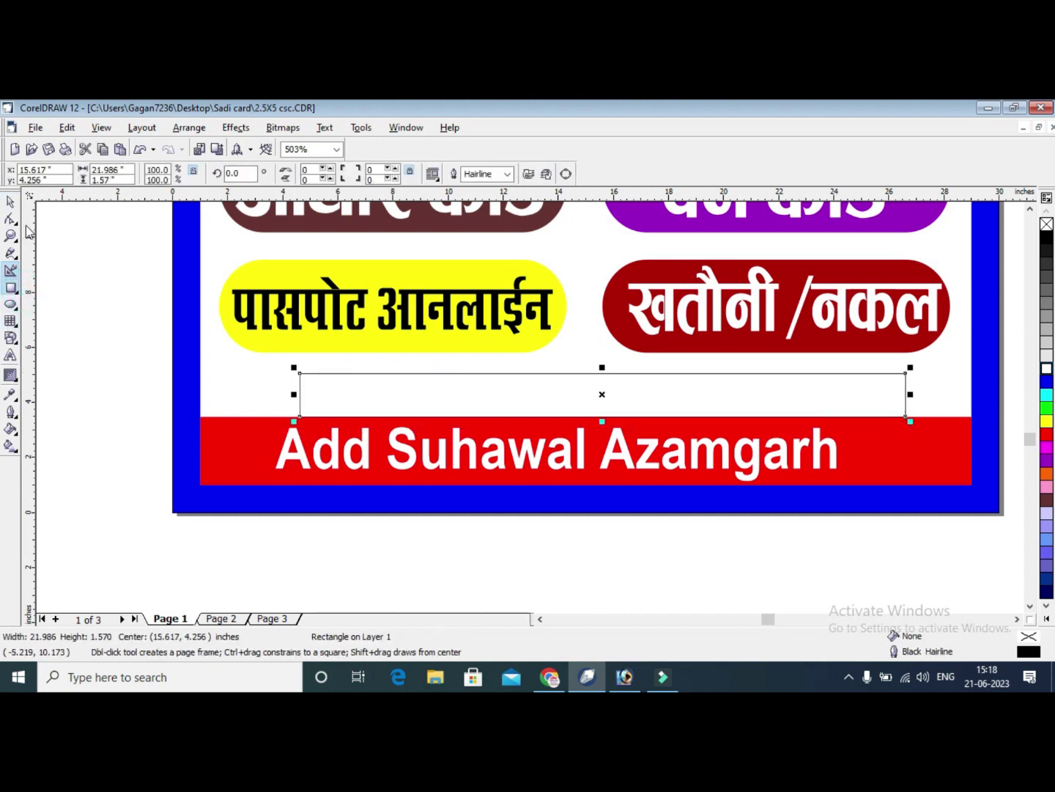
pyautogui.moveTo(602, 366); pyautogui.dragTo(603, 354)
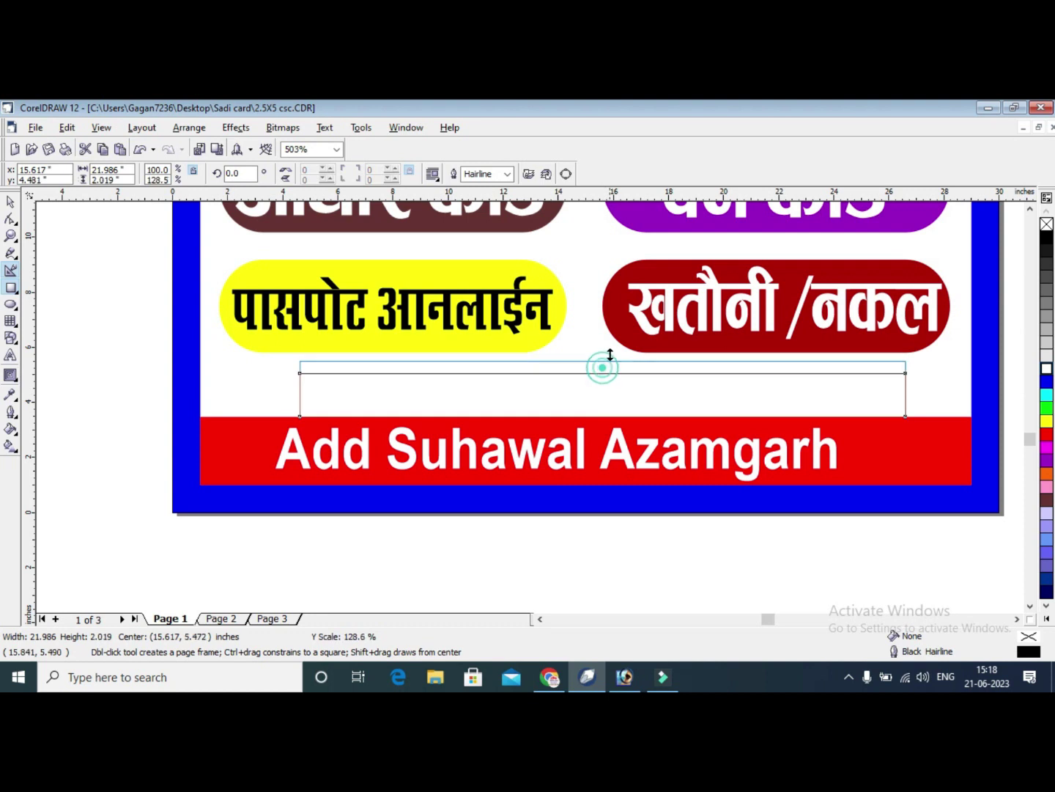
pyautogui.click(11, 220)
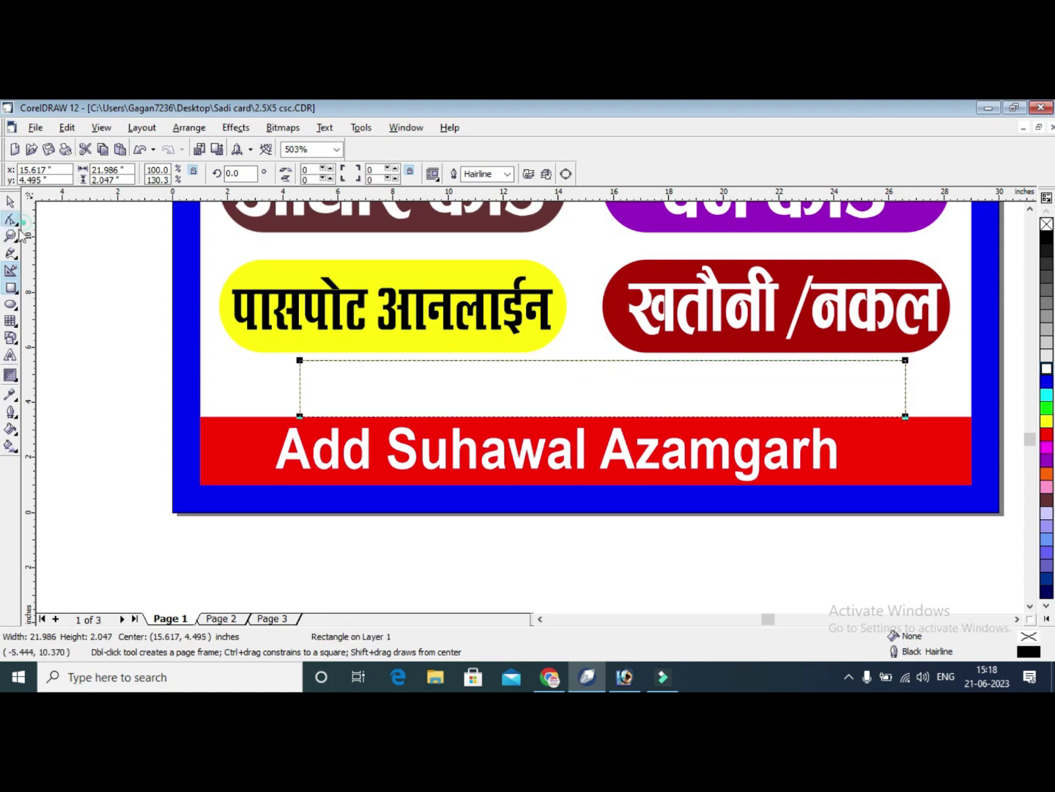
pyautogui.moveTo(299, 360); pyautogui.dragTo(300, 386)
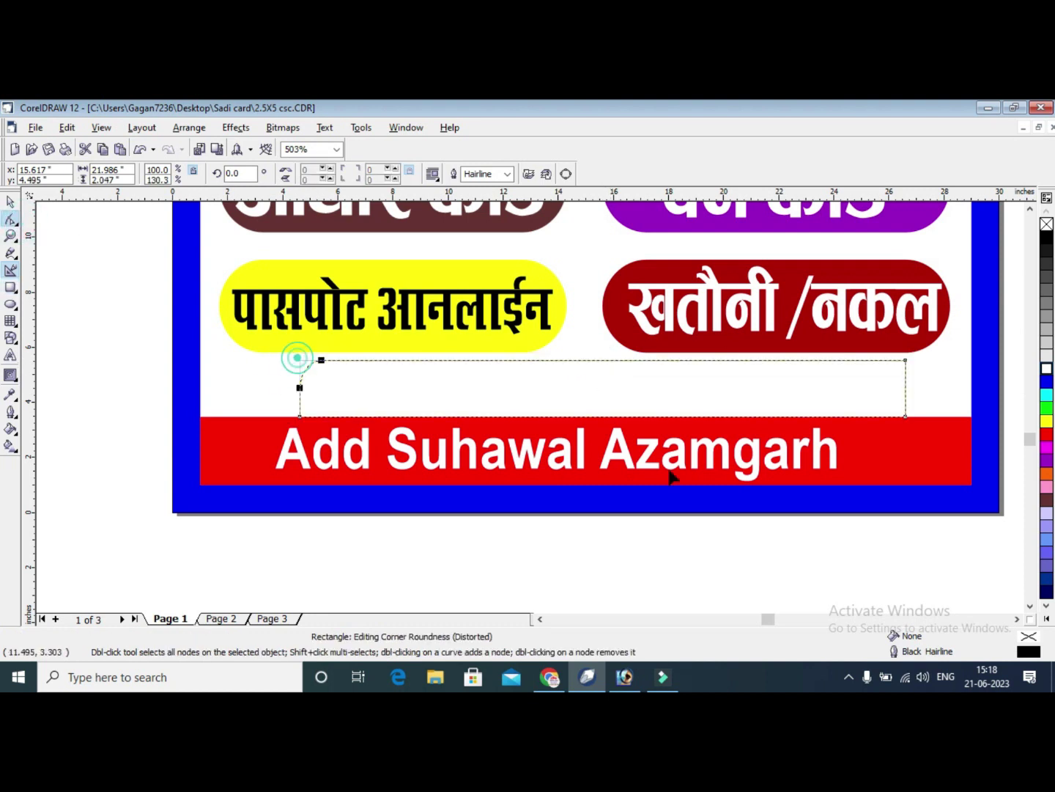
pyautogui.moveTo(907, 416); pyautogui.dragTo(906, 386)
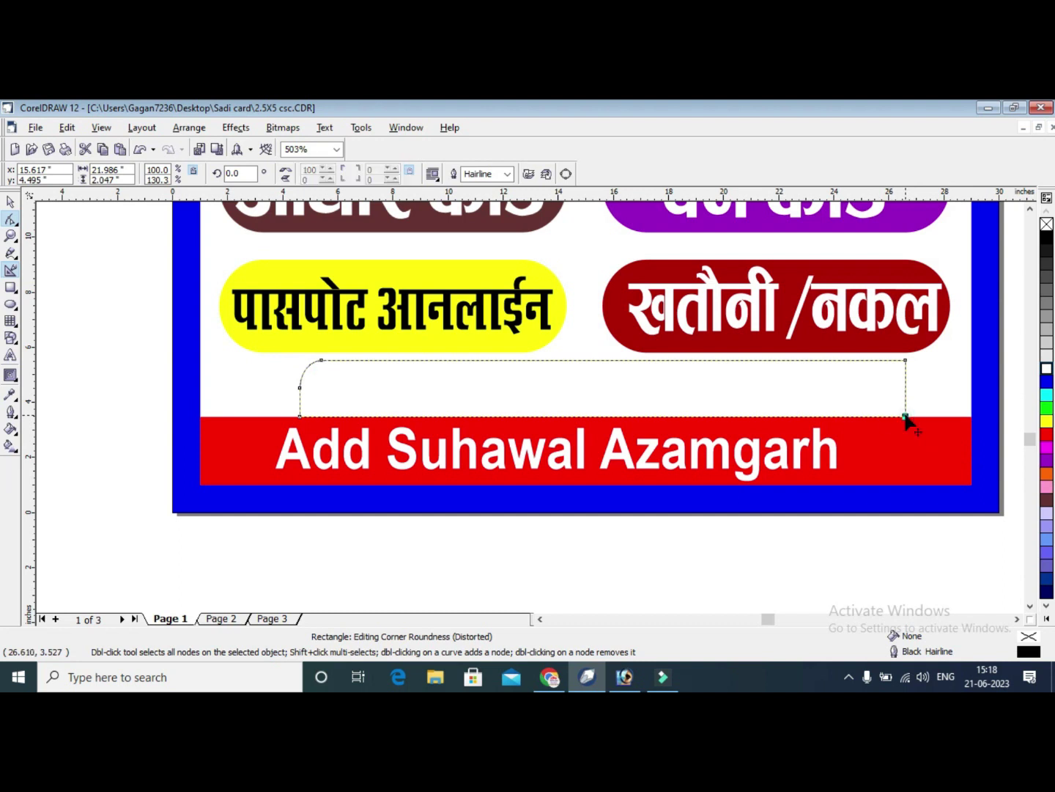
pyautogui.click(11, 199)
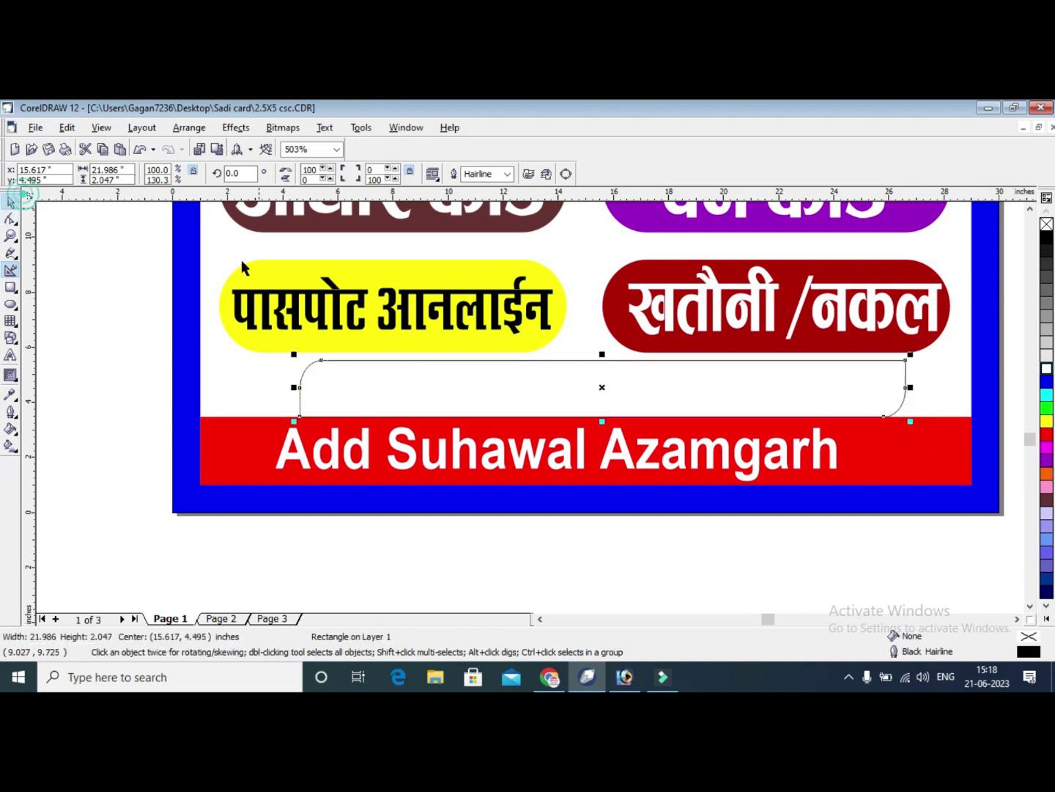
# Fill the rounded band green with no outline and pull its right edge inward.
pyautogui.click(1047, 408)
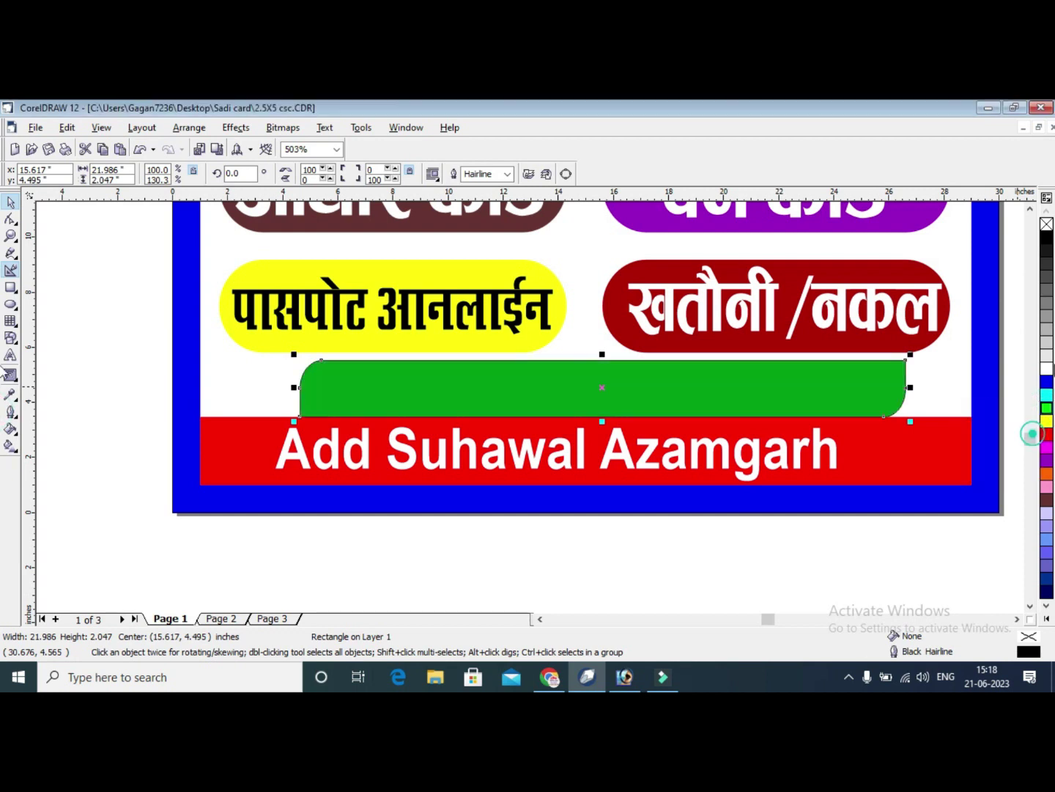
pyautogui.rightClick(1046, 224)
pyautogui.moveTo(912, 386); pyautogui.dragTo(852, 388)
pyautogui.click(719, 534)
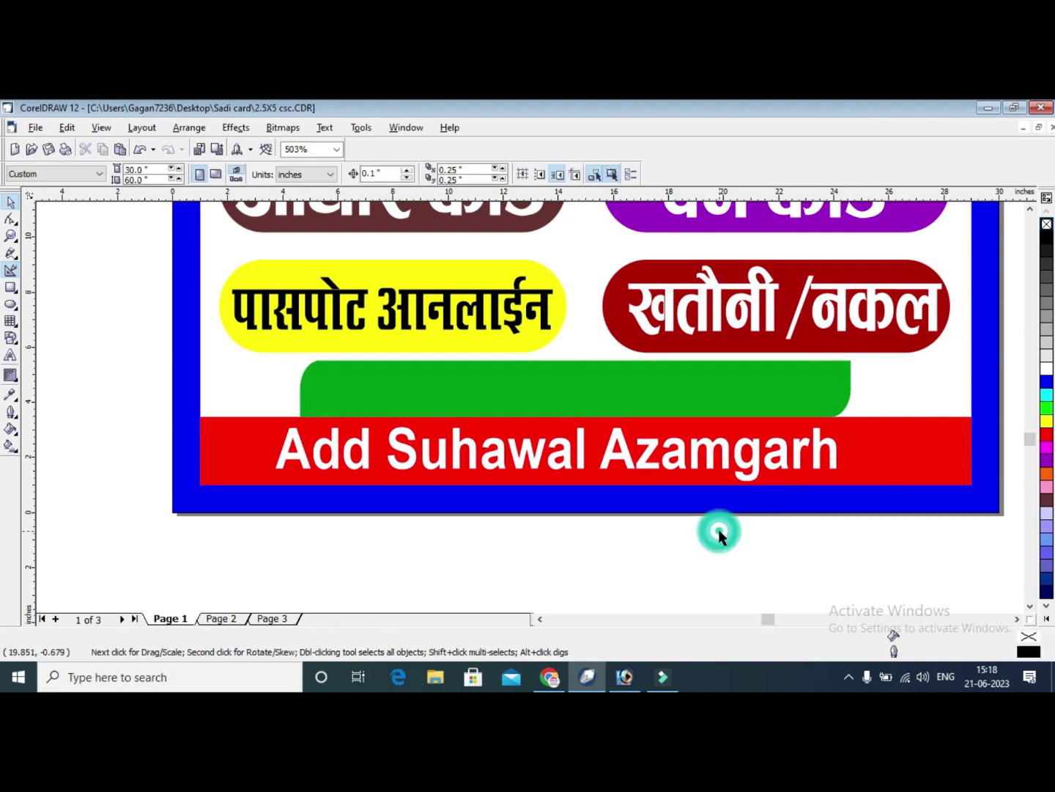
pyautogui.press('F4')
pyautogui.click(431, 586)
# Move the mobile number text onto the green band and zoom in on the bottom bands.
pyautogui.moveTo(432, 583)
pyautogui.mouseDown()
pyautogui.moveTo(656, 577)
pyautogui.moveTo(619, 574)
pyautogui.mouseUp()
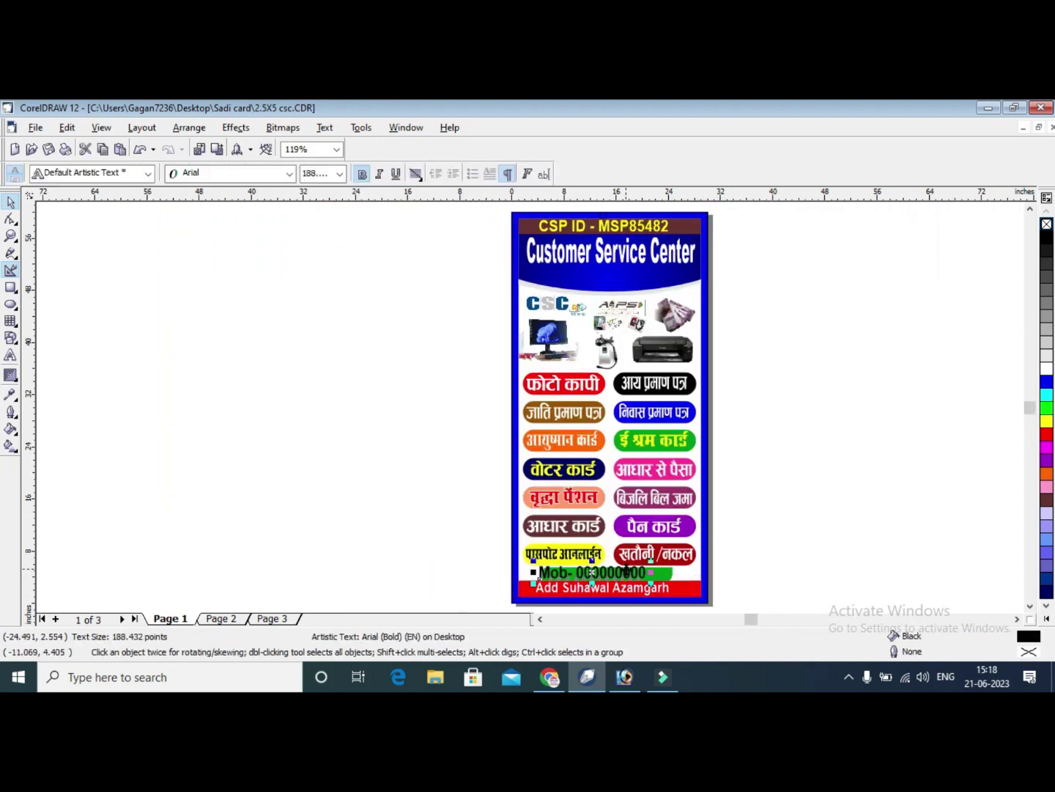
pyautogui.click(11, 235)
pyautogui.click(398, 504)
pyautogui.moveTo(196, 300); pyautogui.dragTo(889, 458)
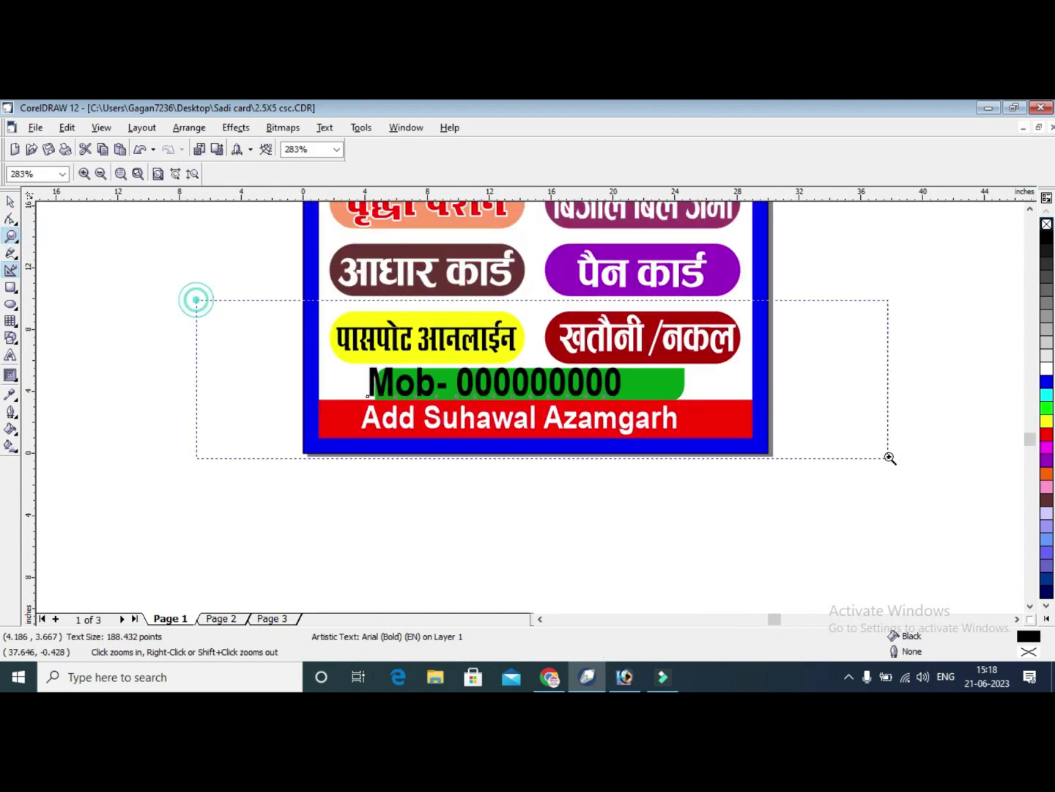
pyautogui.moveTo(176, 308); pyautogui.dragTo(764, 482)
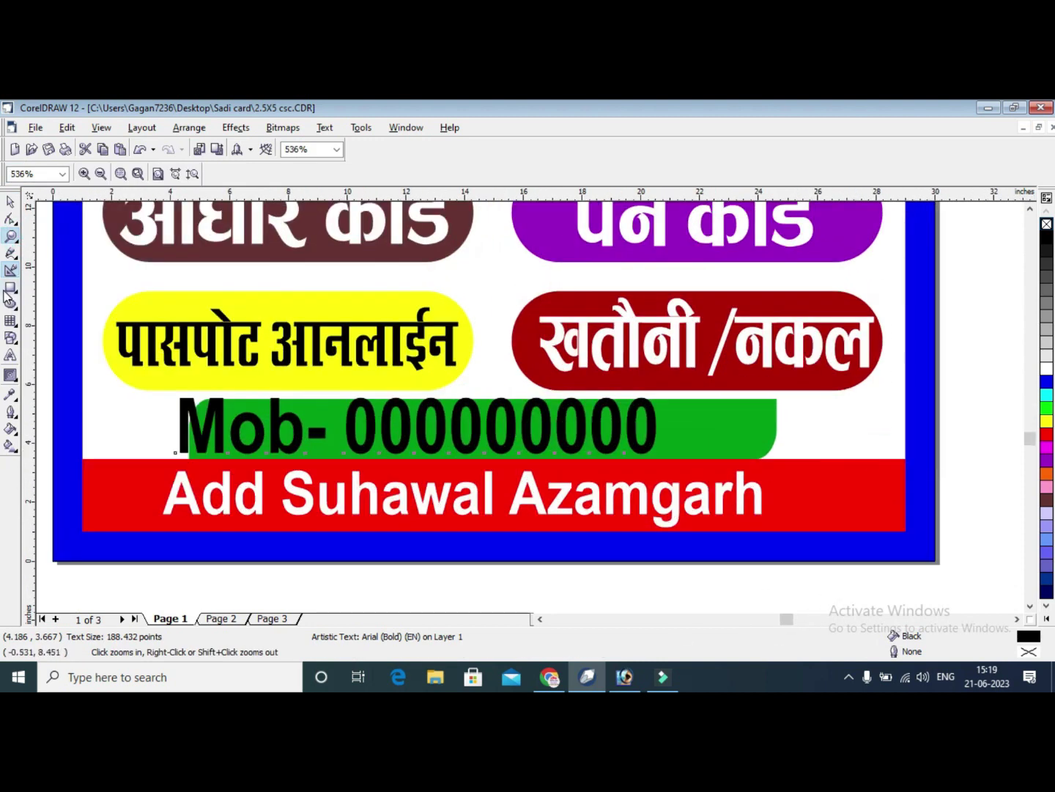
pyautogui.moveTo(63, 345); pyautogui.dragTo(880, 494)
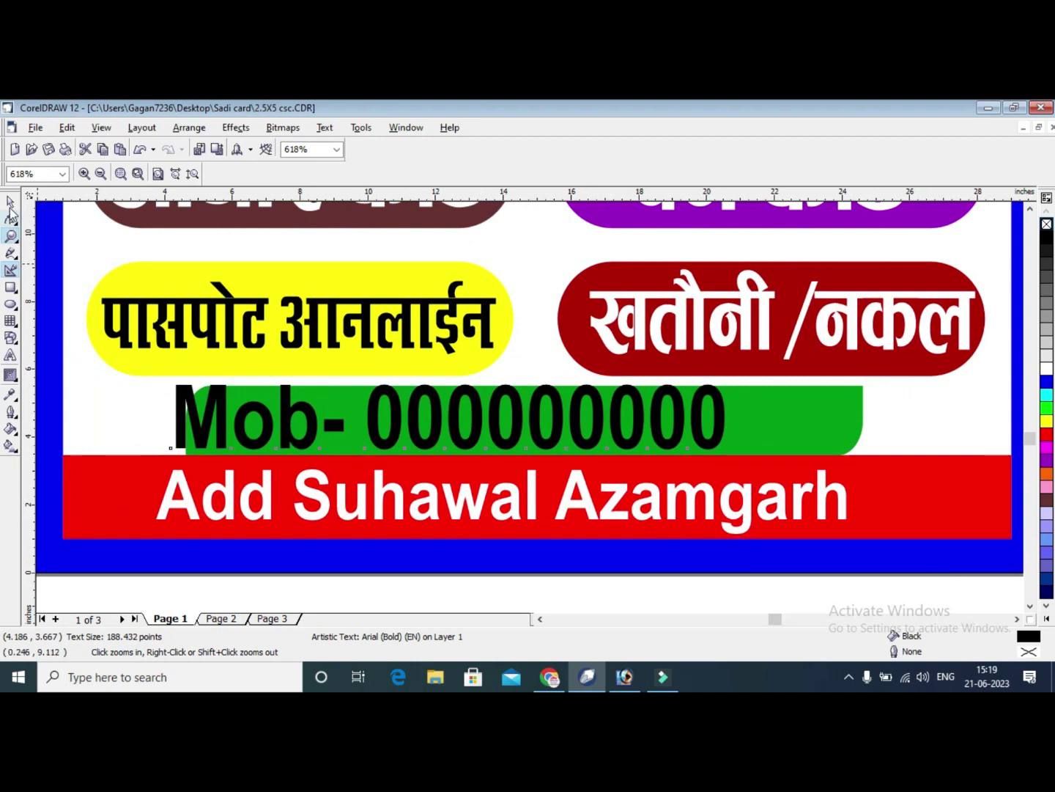
# Resize the mobile number text to fit the green band, nudge it right, and make it white.
pyautogui.click(10, 205)
pyautogui.moveTo(168, 381); pyautogui.dragTo(219, 386)
pyautogui.moveTo(730, 419)
pyautogui.mouseDown()
pyautogui.moveTo(755, 419)
pyautogui.moveTo(742, 429)
pyautogui.mouseUp()
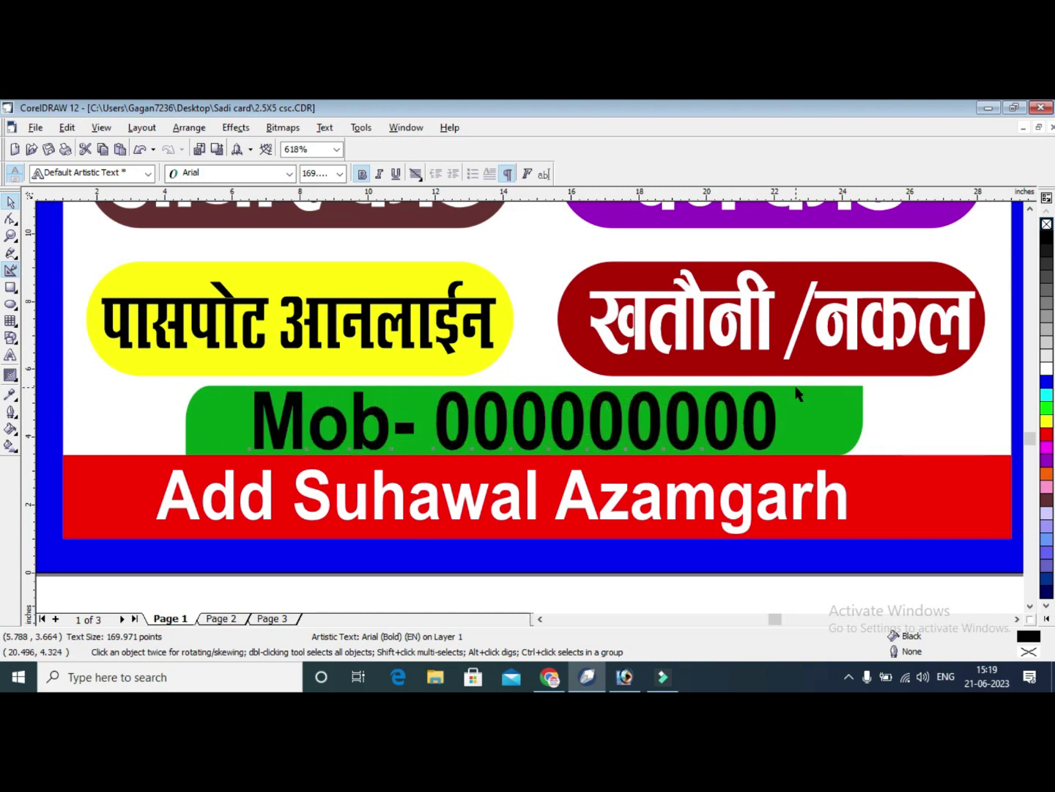
pyautogui.moveTo(771, 418)
pyautogui.mouseDown()
pyautogui.moveTo(720, 421)
pyautogui.moveTo(746, 423)
pyautogui.mouseUp()
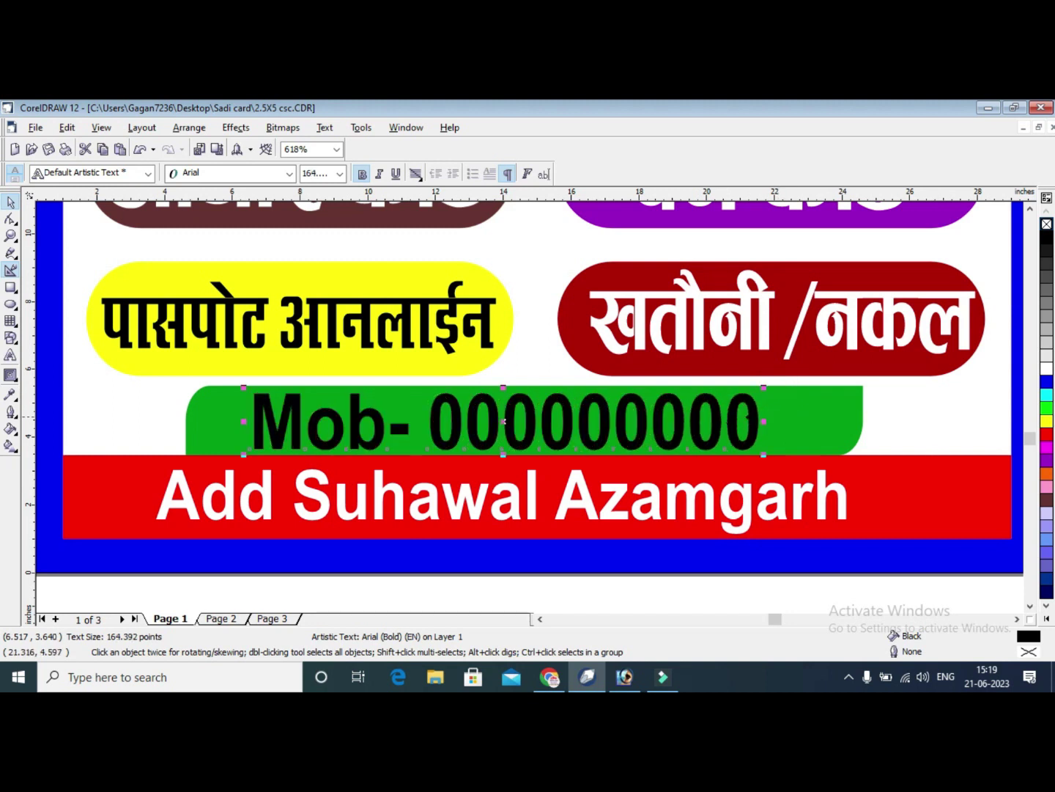
pyautogui.press('Right')
pyautogui.click(1048, 370)
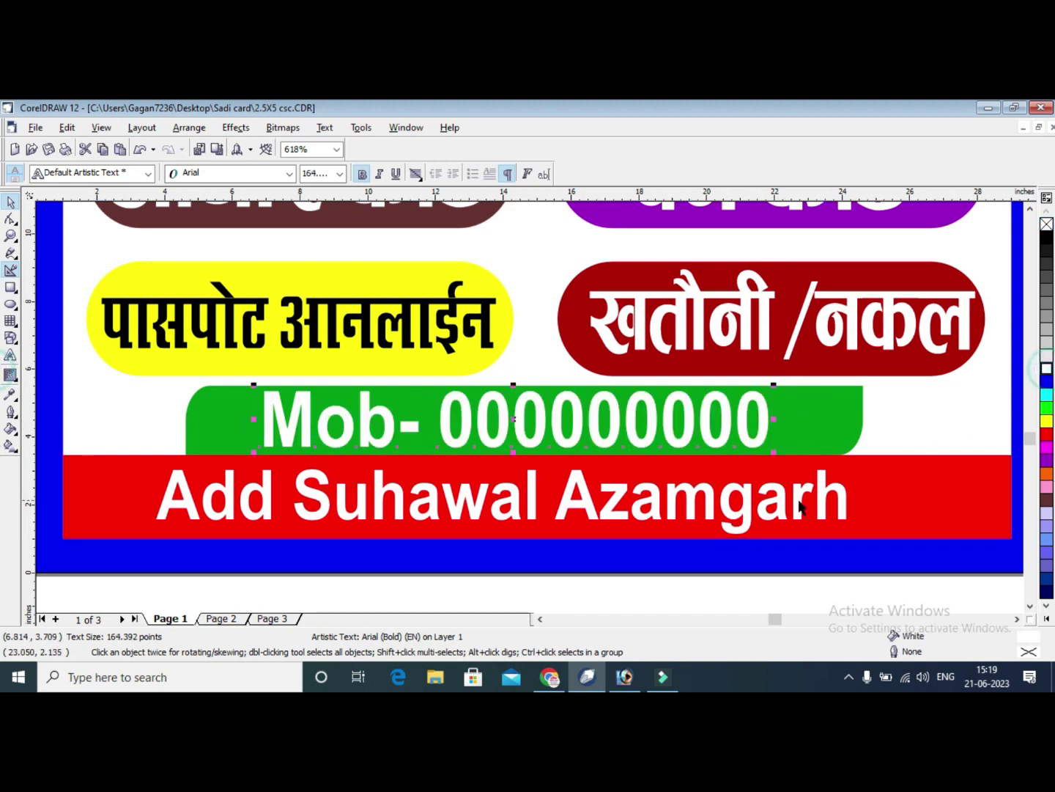
pyautogui.scroll(1, 447, 488)
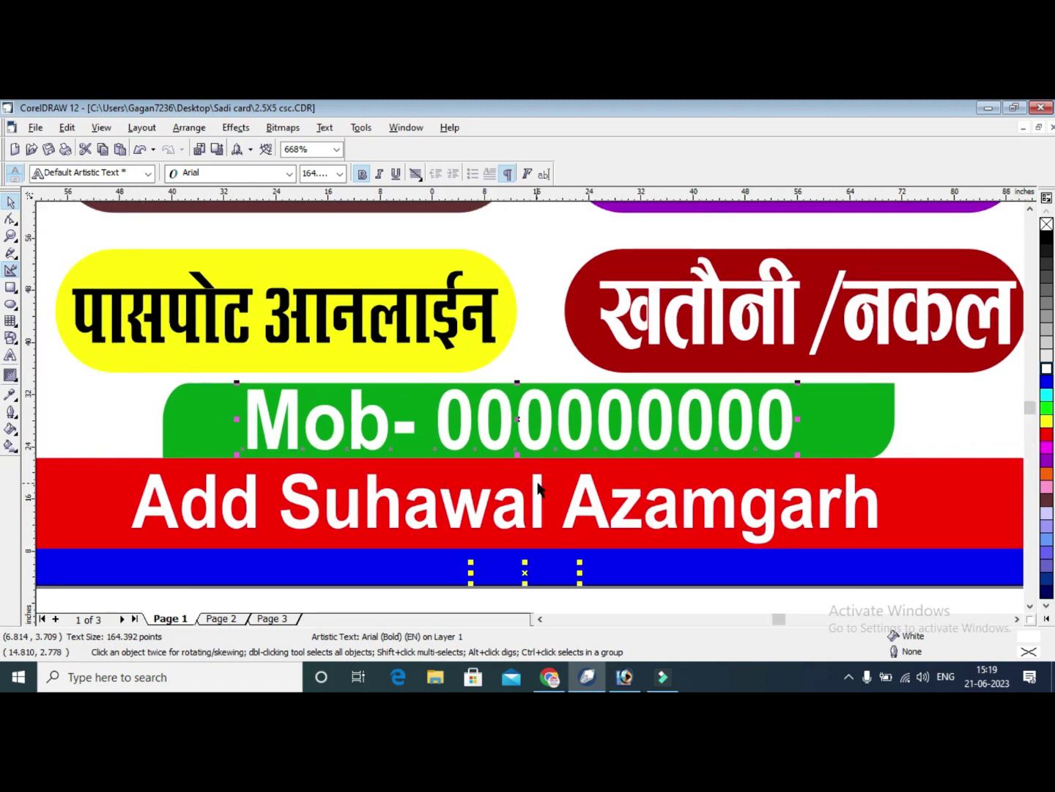
pyautogui.press('F4')
pyautogui.click(763, 434)
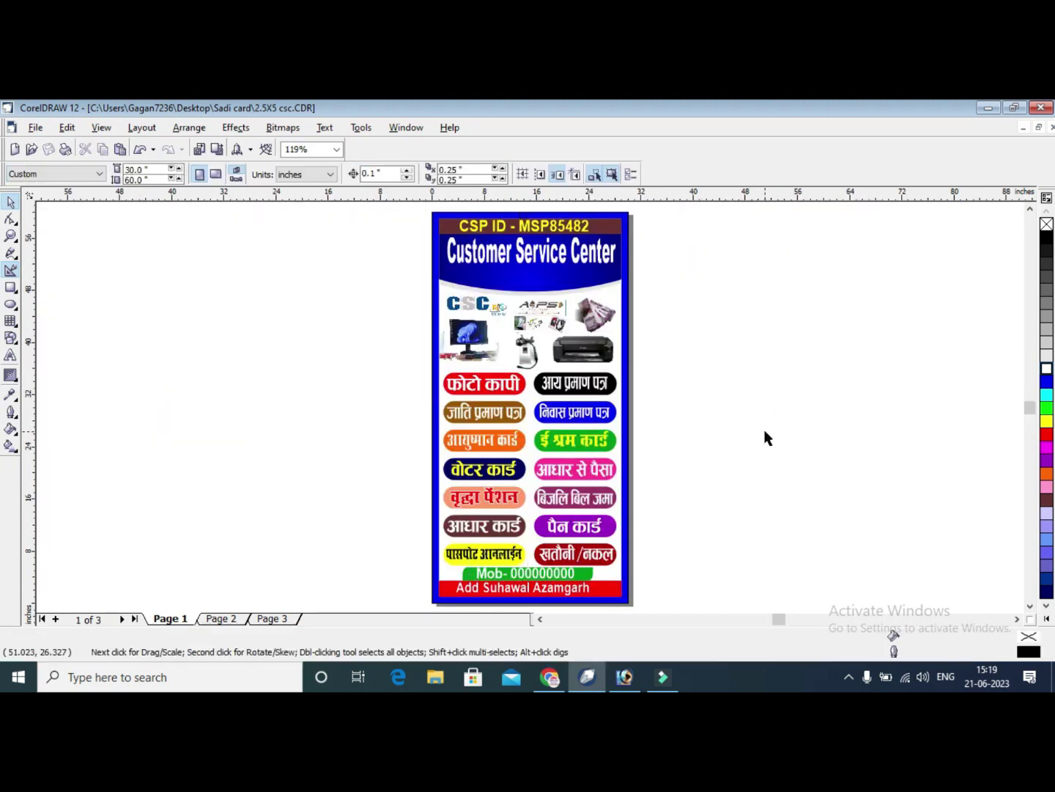
# Zoom in on the card top and move the Customer Service Center heading down.
pyautogui.click(750, 379)
pyautogui.moveTo(395, 195); pyautogui.dragTo(513, 330)
pyautogui.press('Delete')
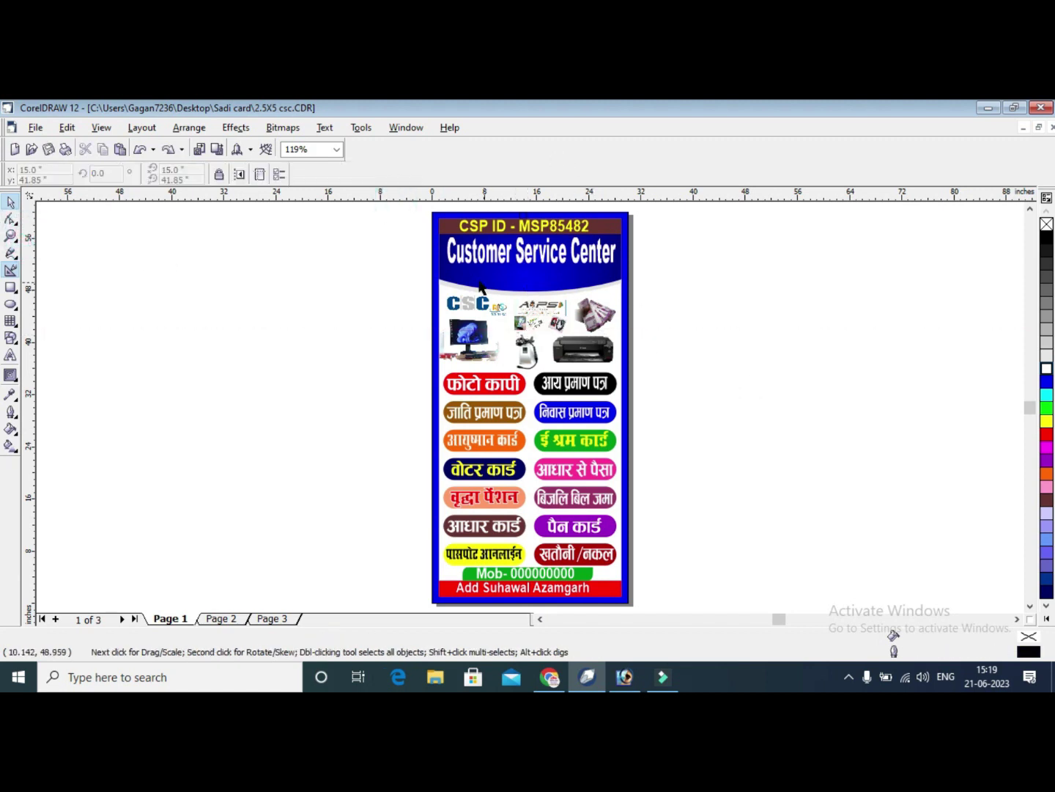
pyautogui.click(11, 234)
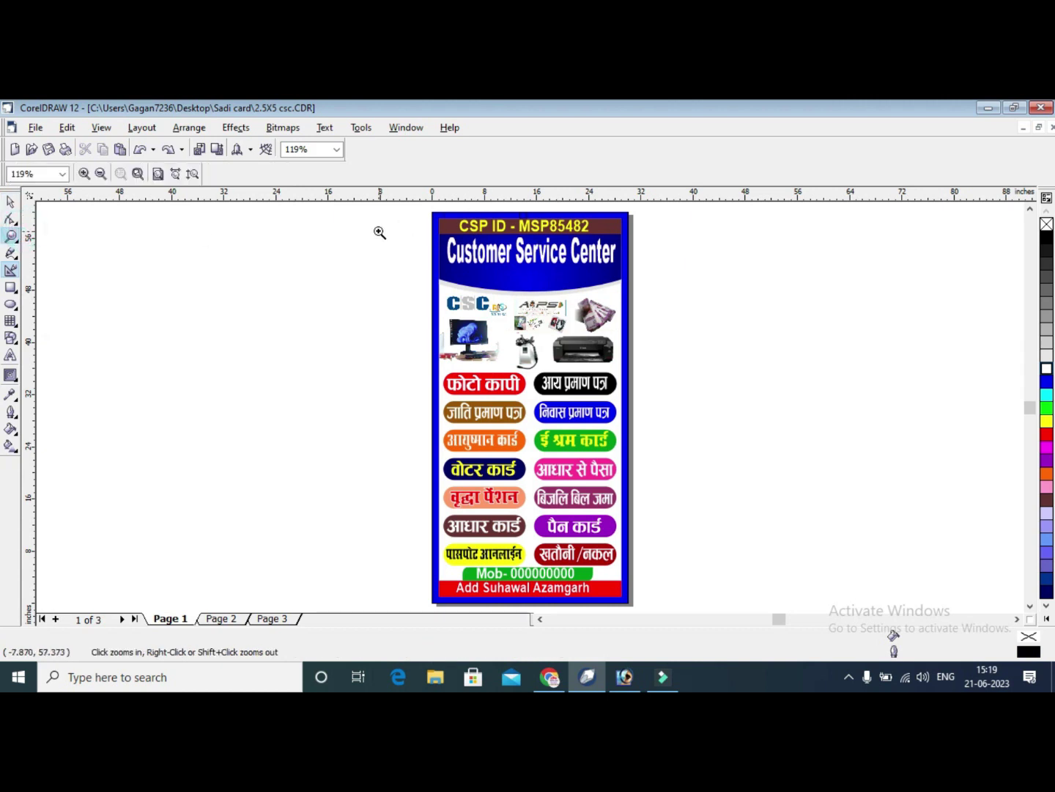
pyautogui.moveTo(377, 230); pyautogui.dragTo(745, 312)
pyautogui.click(11, 201)
pyautogui.click(432, 375)
pyautogui.moveTo(432, 375); pyautogui.dragTo(434, 402)
# Make the heading yellow with a rounded 0.333-inch black outline behind the fill, scaling with the text.
pyautogui.click(1046, 422)
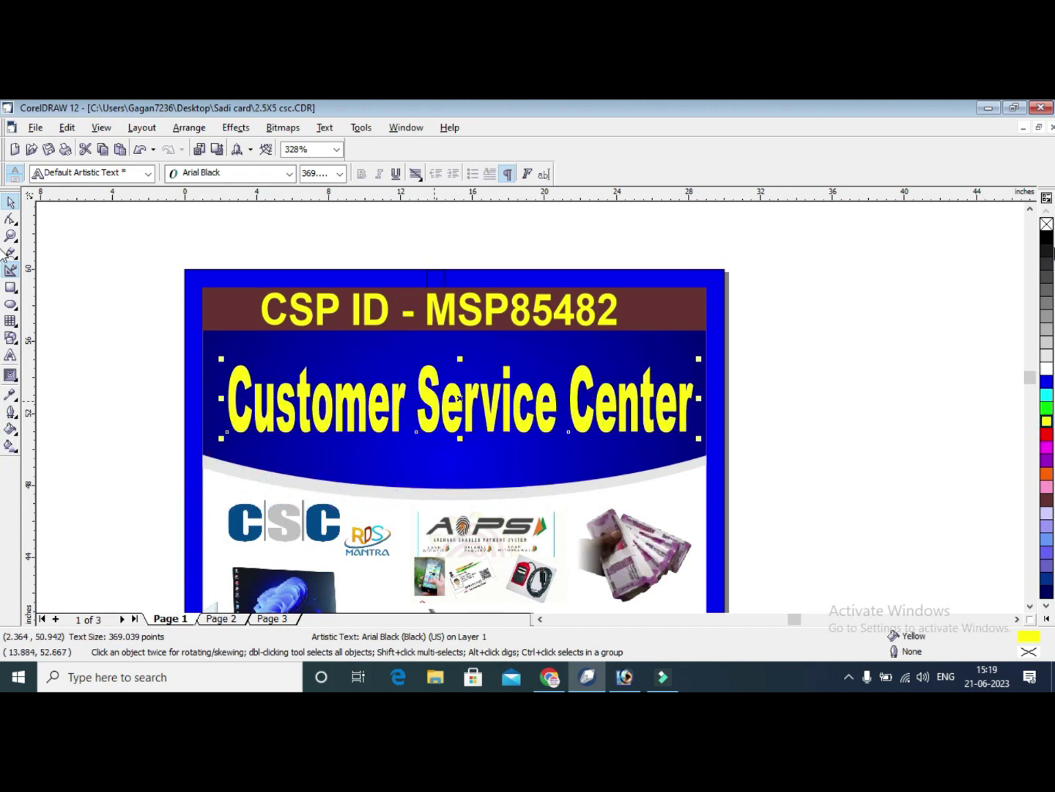
pyautogui.rightClick(1046, 245)
pyautogui.press('F12')
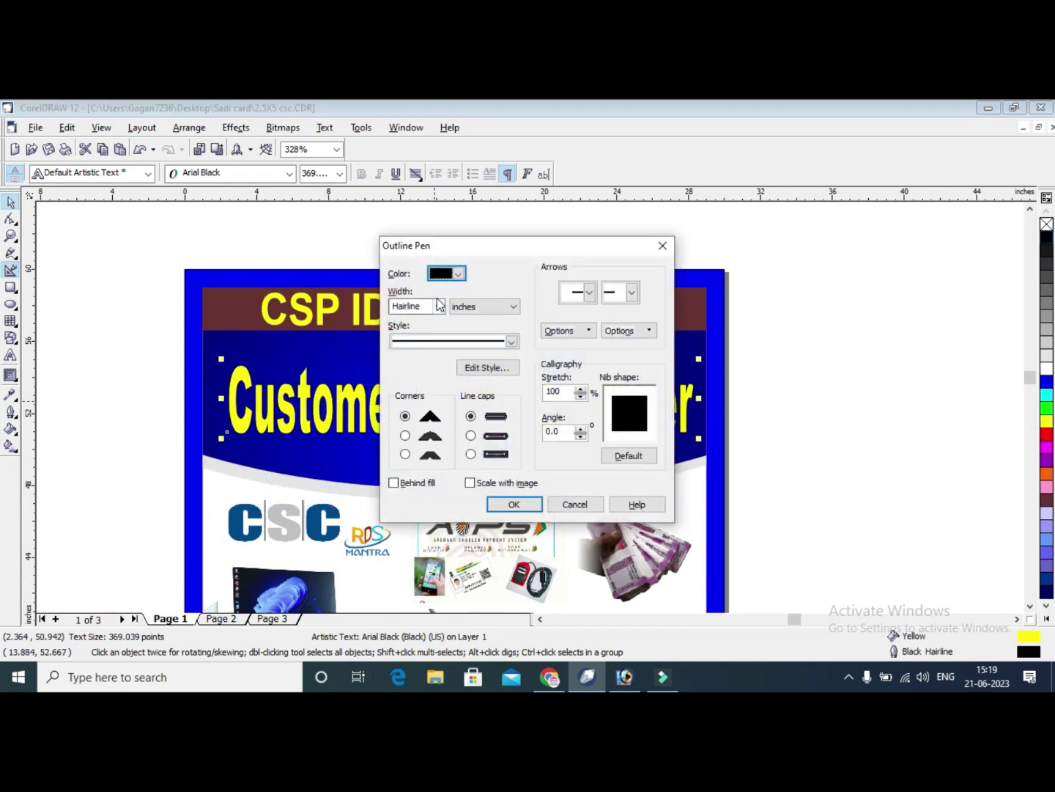
pyautogui.click(439, 307)
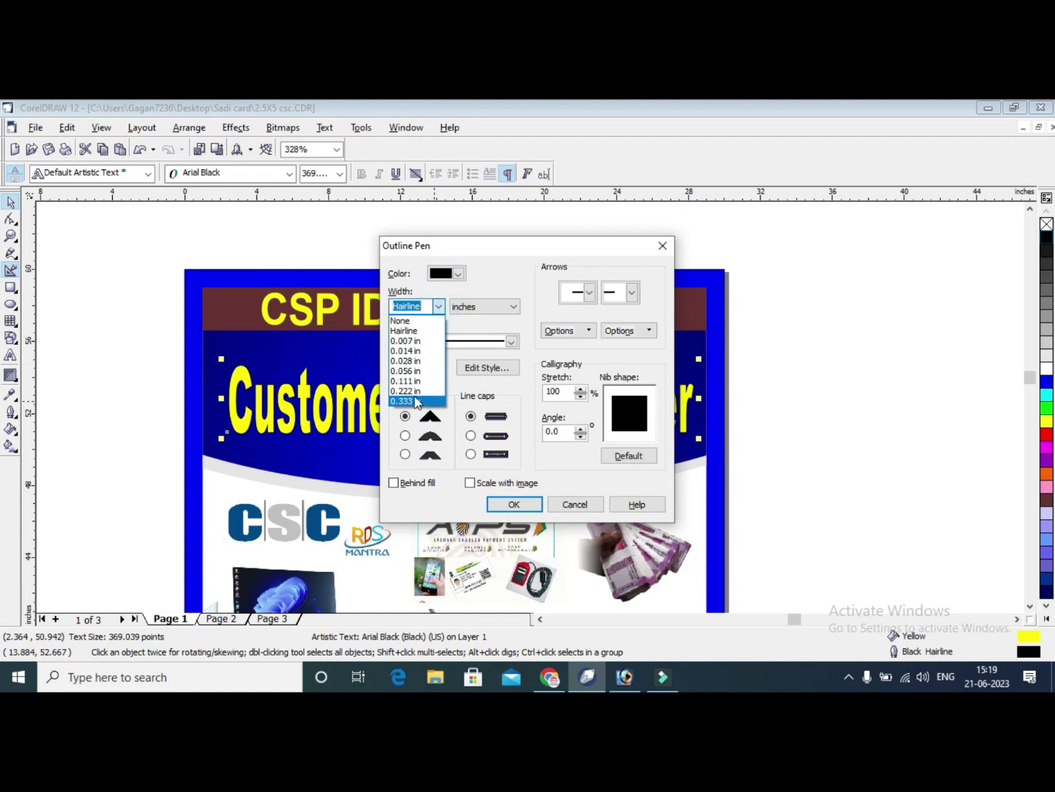
pyautogui.click(412, 389)
pyautogui.click(471, 435)
pyautogui.click(405, 436)
pyautogui.click(393, 483)
pyautogui.click(470, 482)
pyautogui.click(512, 505)
# Offset the duplicate heading copy slightly left and down behind the front heading.
pyautogui.moveTo(549, 407)
pyautogui.mouseDown()
pyautogui.moveTo(541, 416)
pyautogui.moveTo(544, 402)
pyautogui.mouseUp()
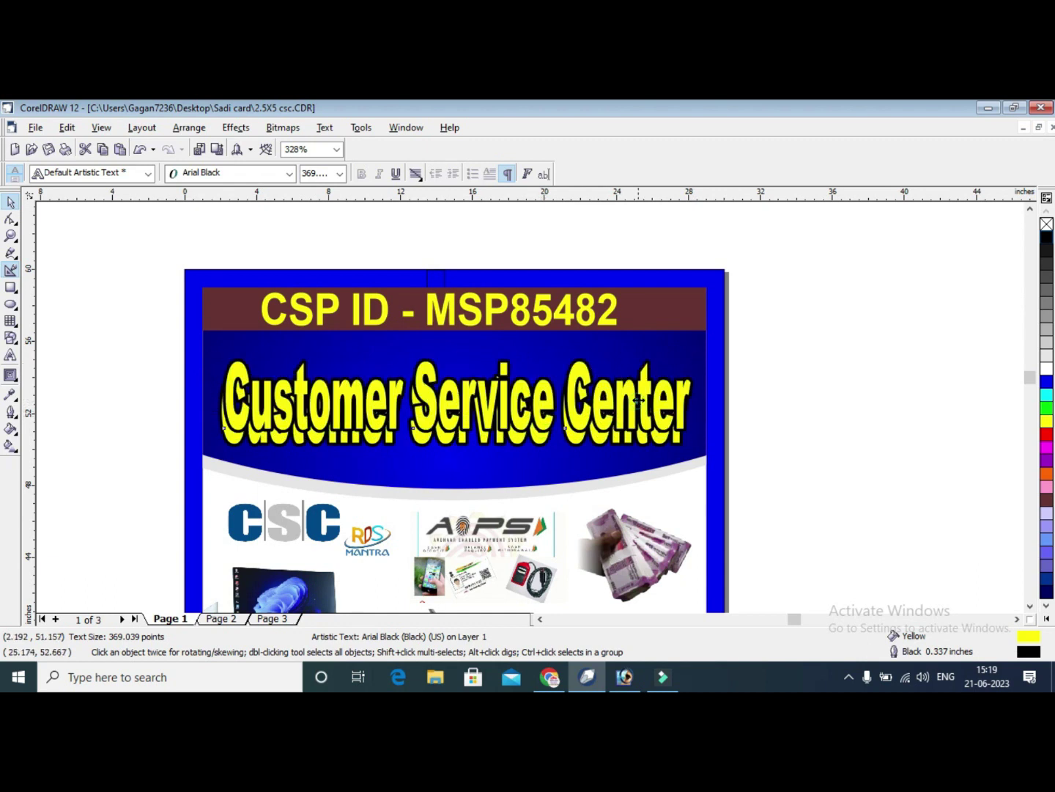
pyautogui.click(766, 344)
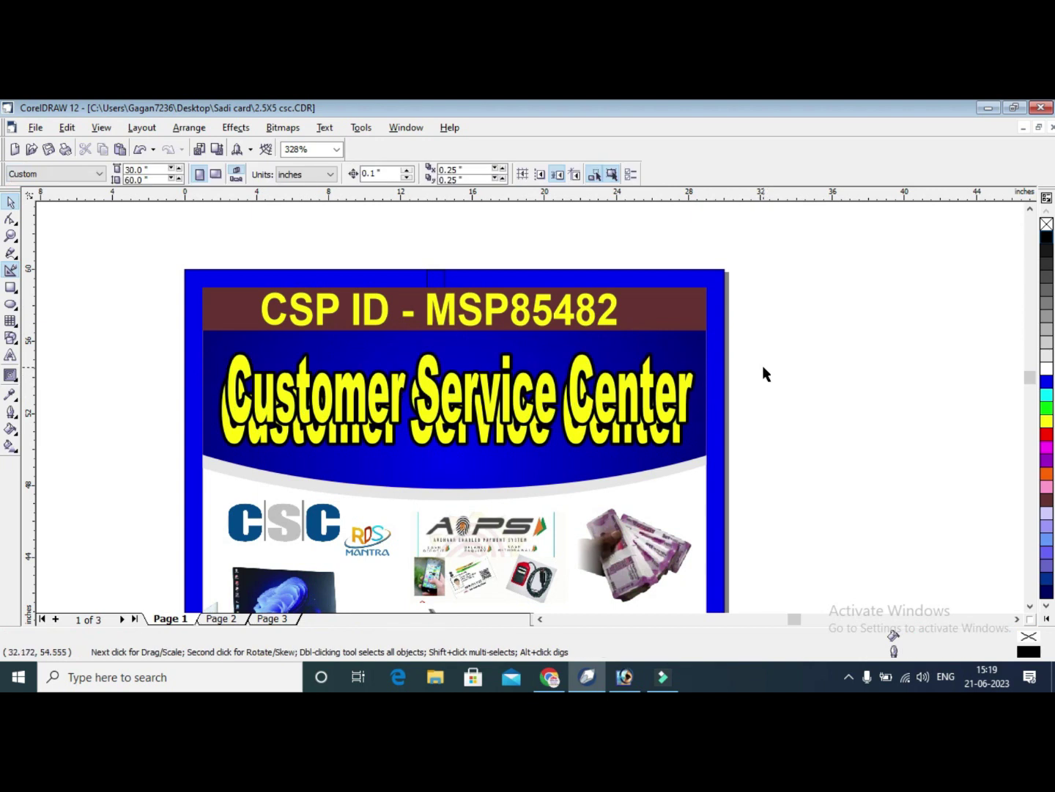
pyautogui.click(673, 438)
pyautogui.press('Left')
pyautogui.press('Left')
pyautogui.press('Down')
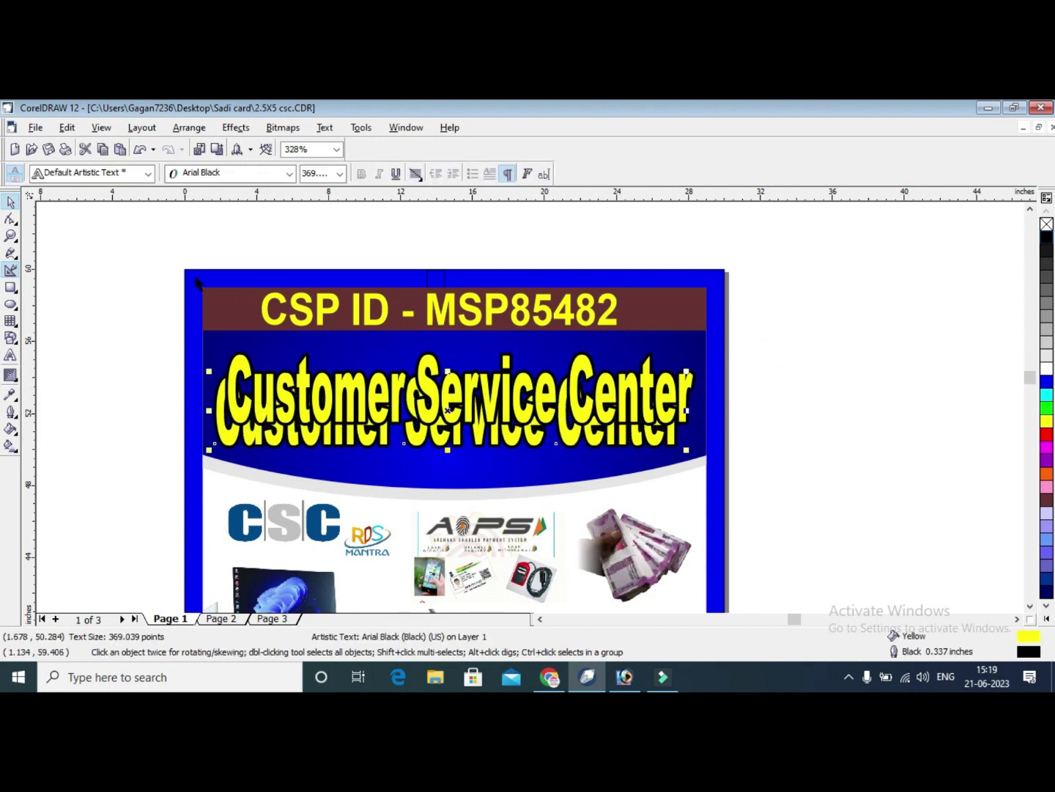
pyautogui.moveTo(113, 285); pyautogui.dragTo(773, 349)
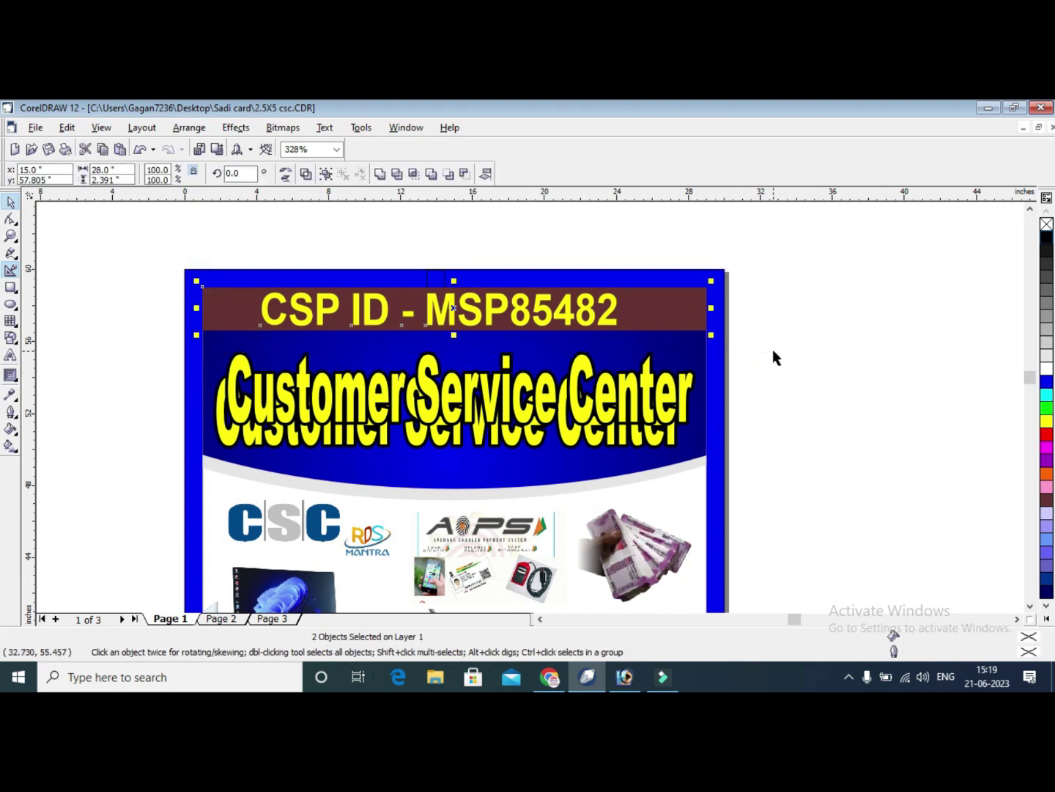
pyautogui.click(799, 319)
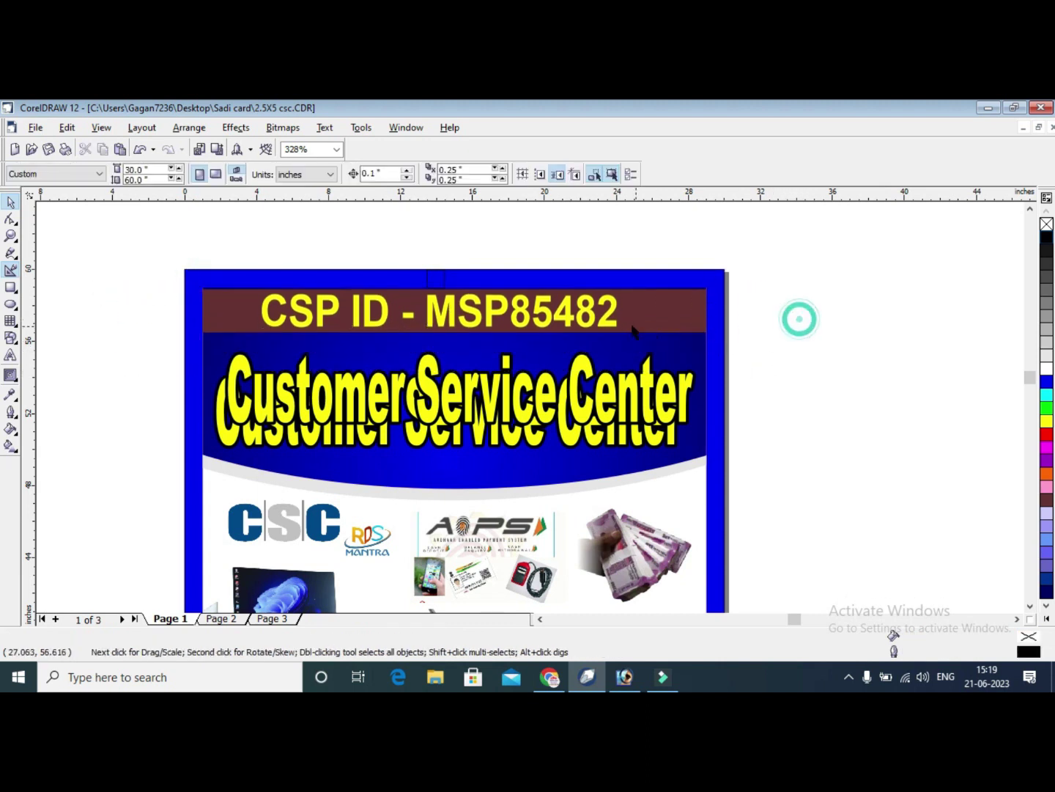
pyautogui.click(650, 296)
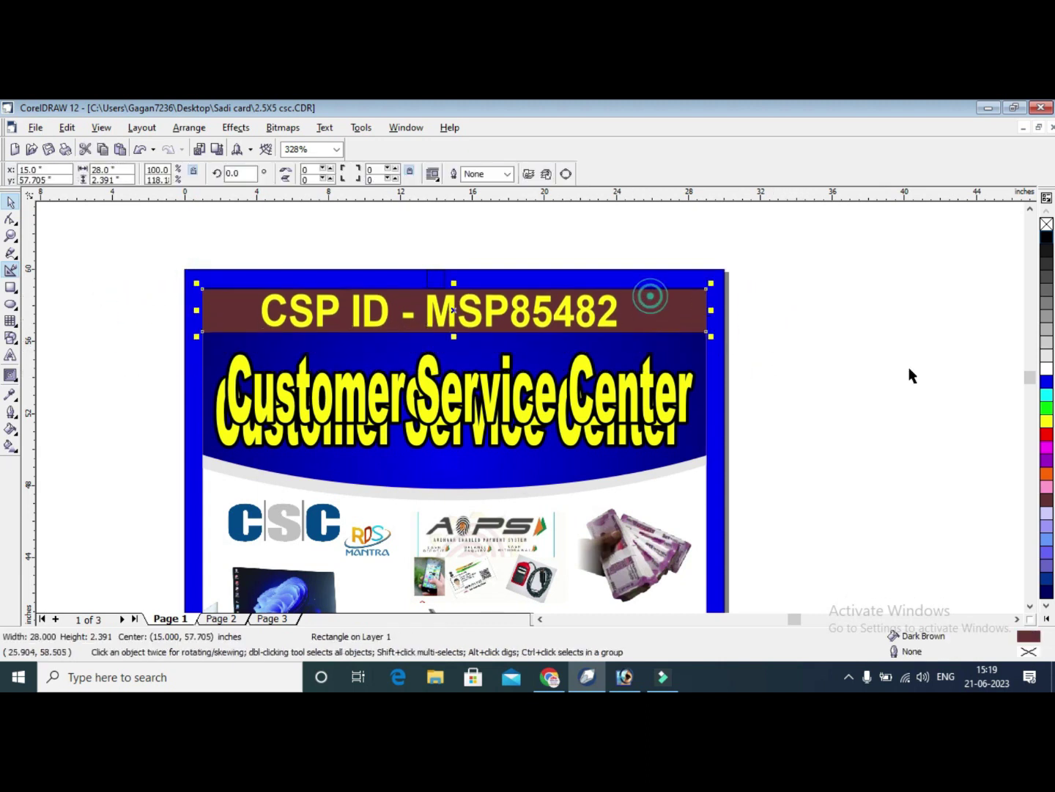
pyautogui.click(1047, 564)
pyautogui.click(860, 304)
pyautogui.click(595, 312)
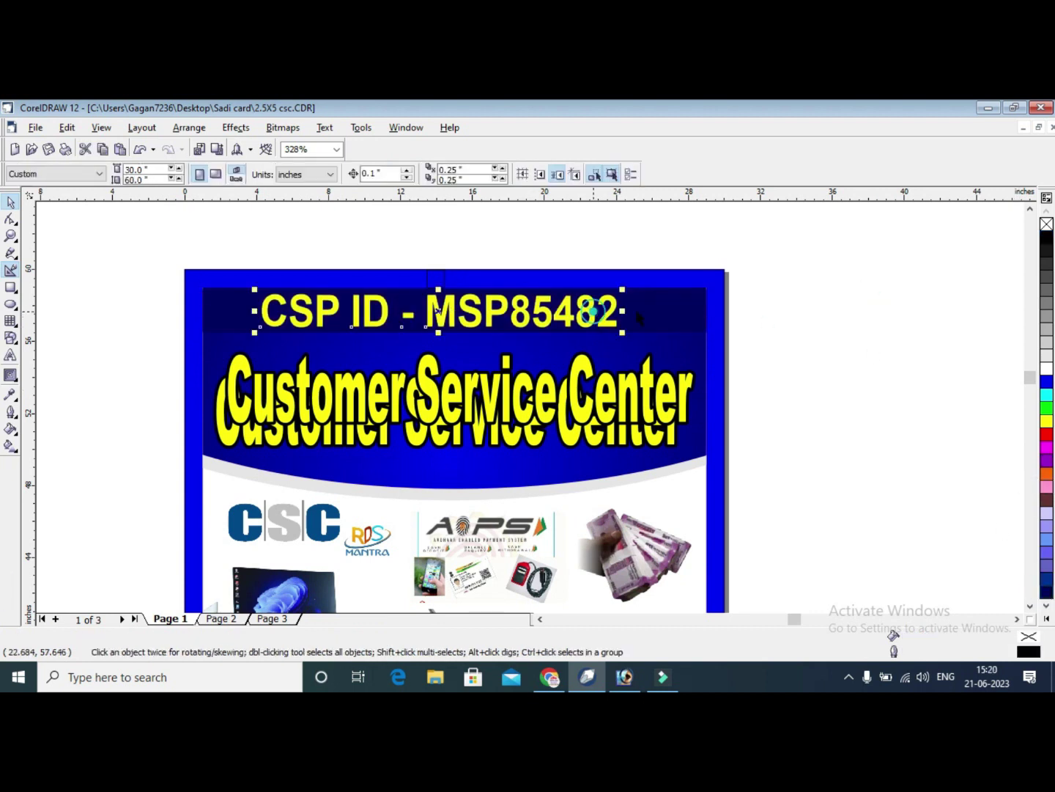
pyautogui.click(1047, 368)
pyautogui.click(920, 293)
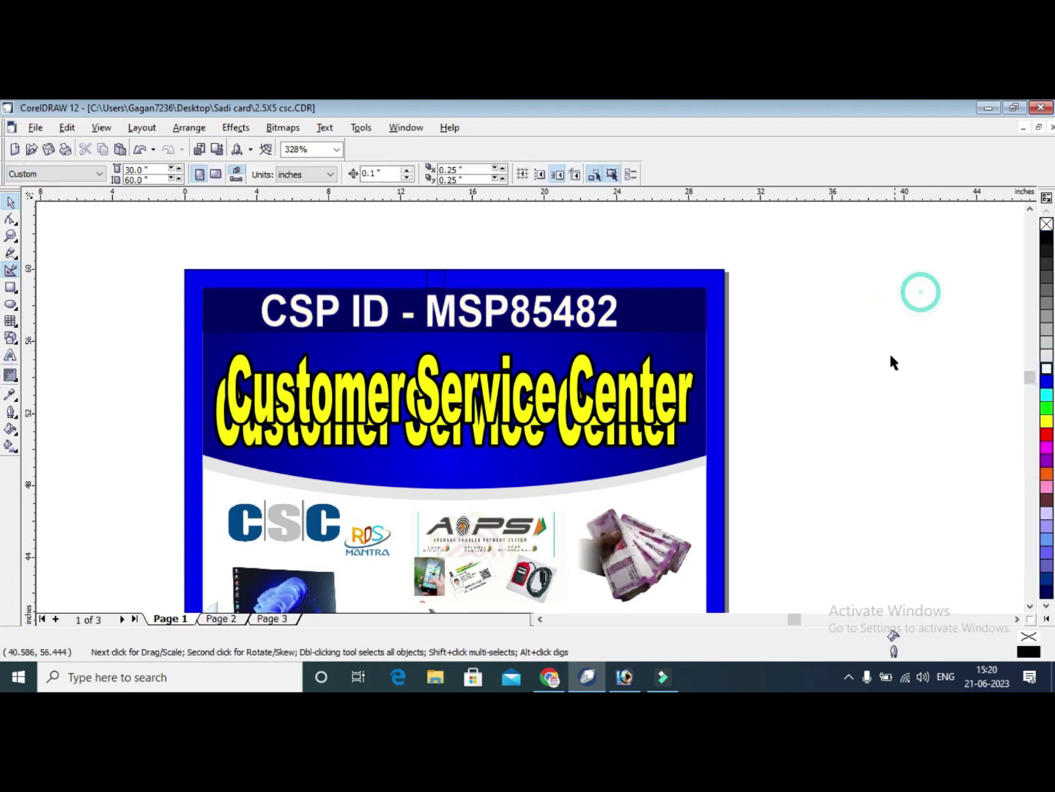
# Zoom in on the banner top and select the card's frame rectangle.
pyautogui.click(703, 354)
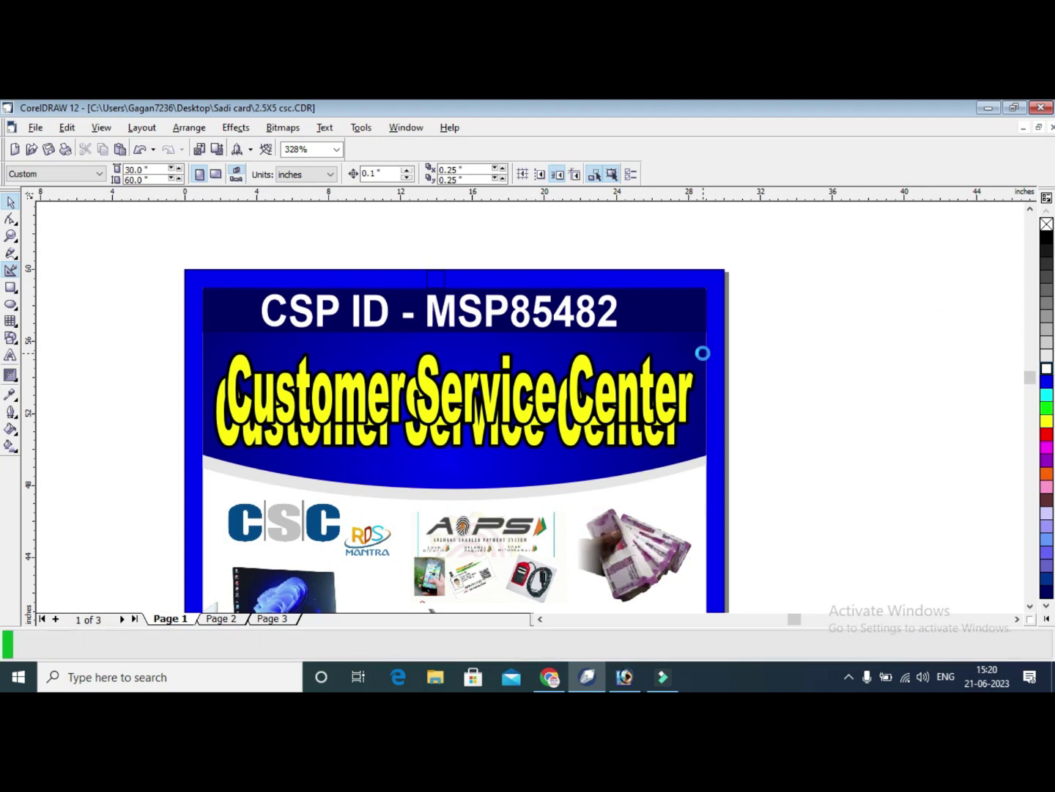
pyautogui.click(750, 288)
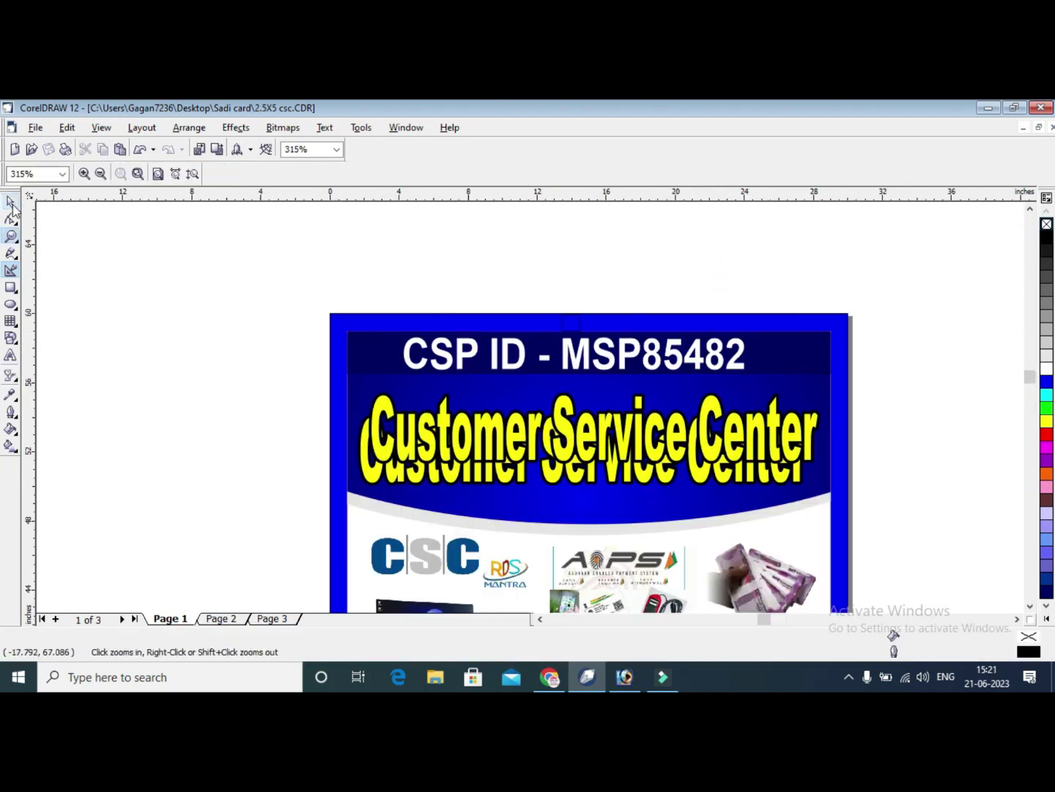
pyautogui.click(146, 267)
pyautogui.click(826, 373)
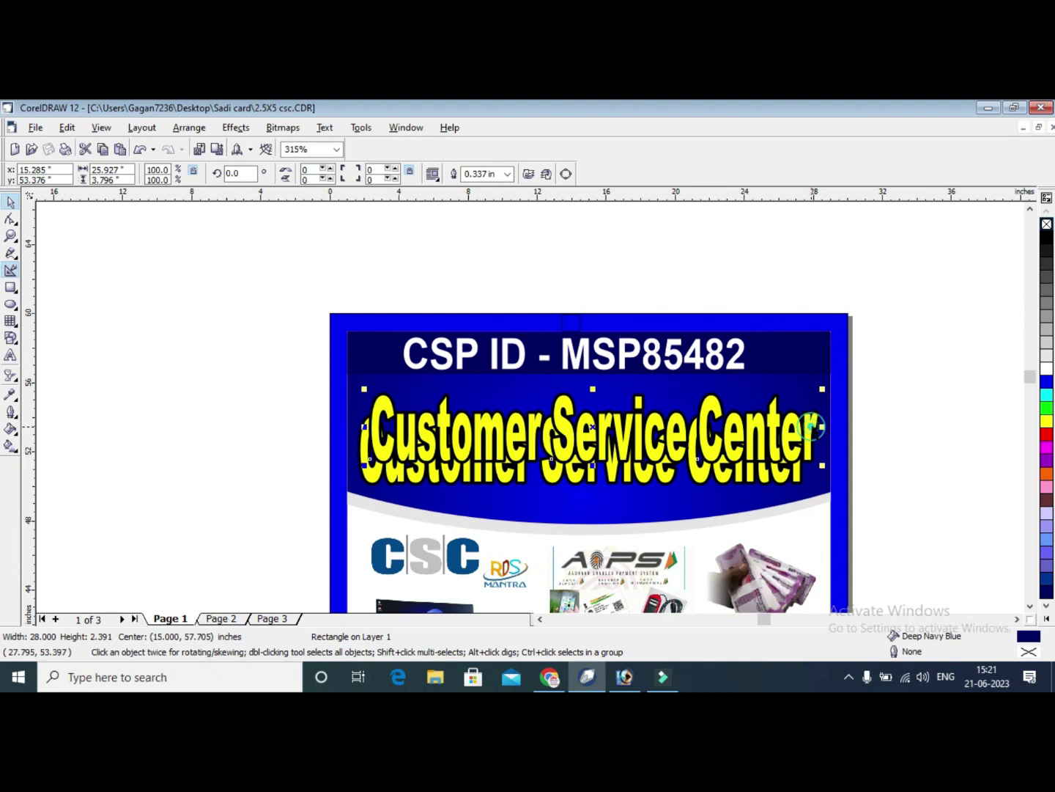
# Give the card frame a white 0.333-inch outline drawn behind its fill.
pyautogui.rightClick(1044, 370)
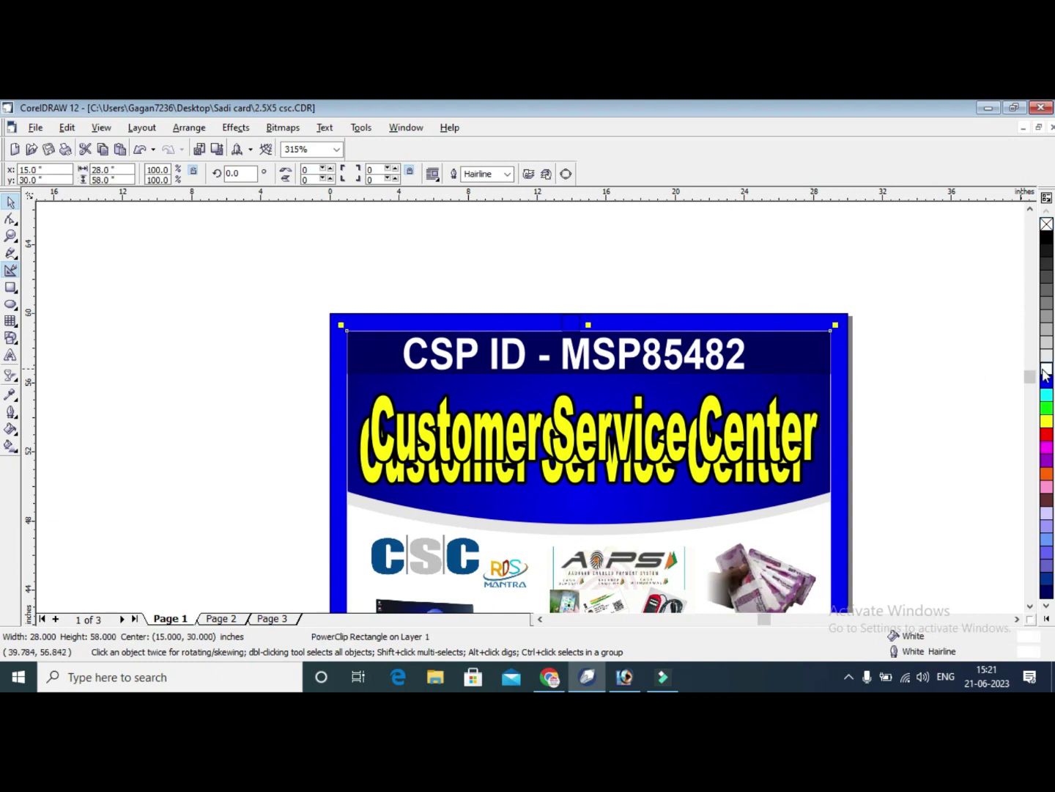
pyautogui.press('F12')
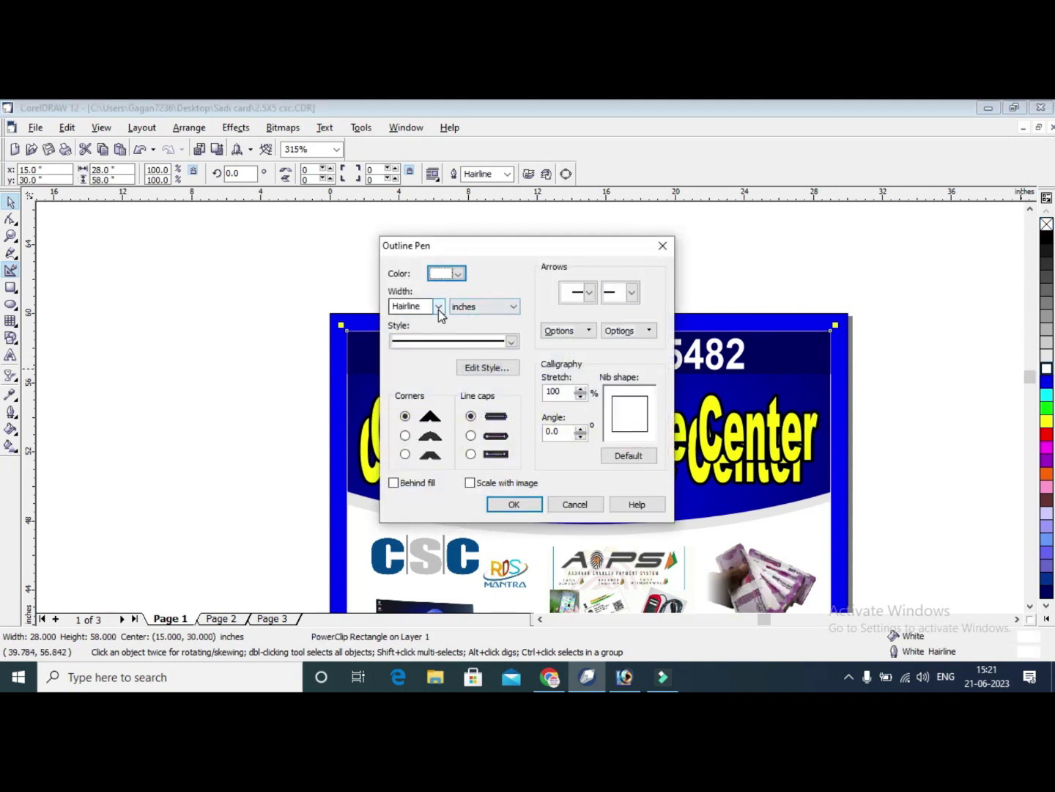
pyautogui.click(438, 306)
pyautogui.click(414, 411)
pyautogui.click(430, 485)
pyautogui.click(513, 505)
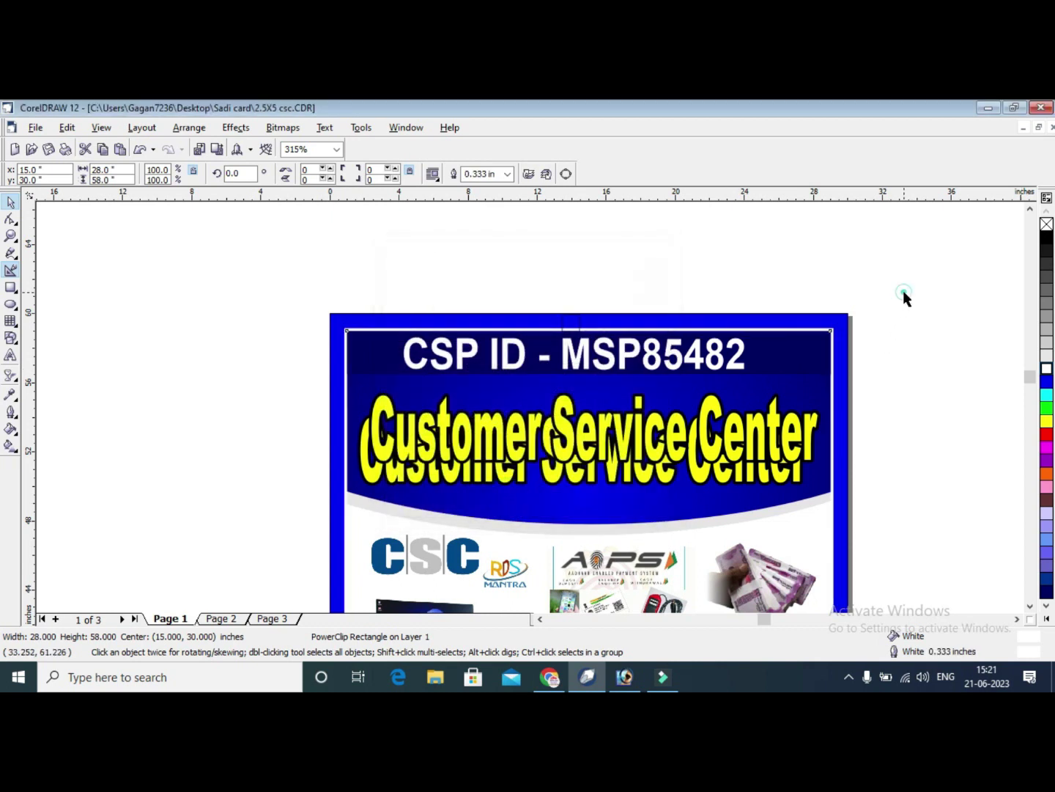
pyautogui.click(903, 290)
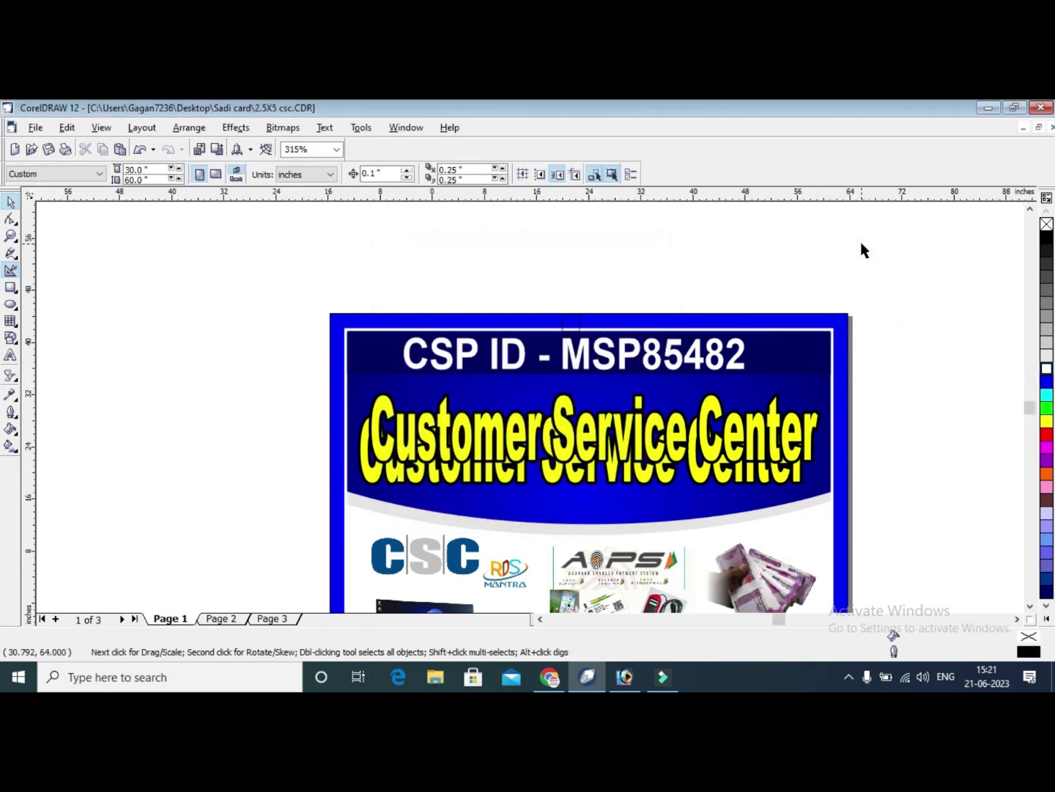
# Zoom in on the header and blend the two Customer Service Center heading copies.
pyautogui.hotkey('shift', 'F4')
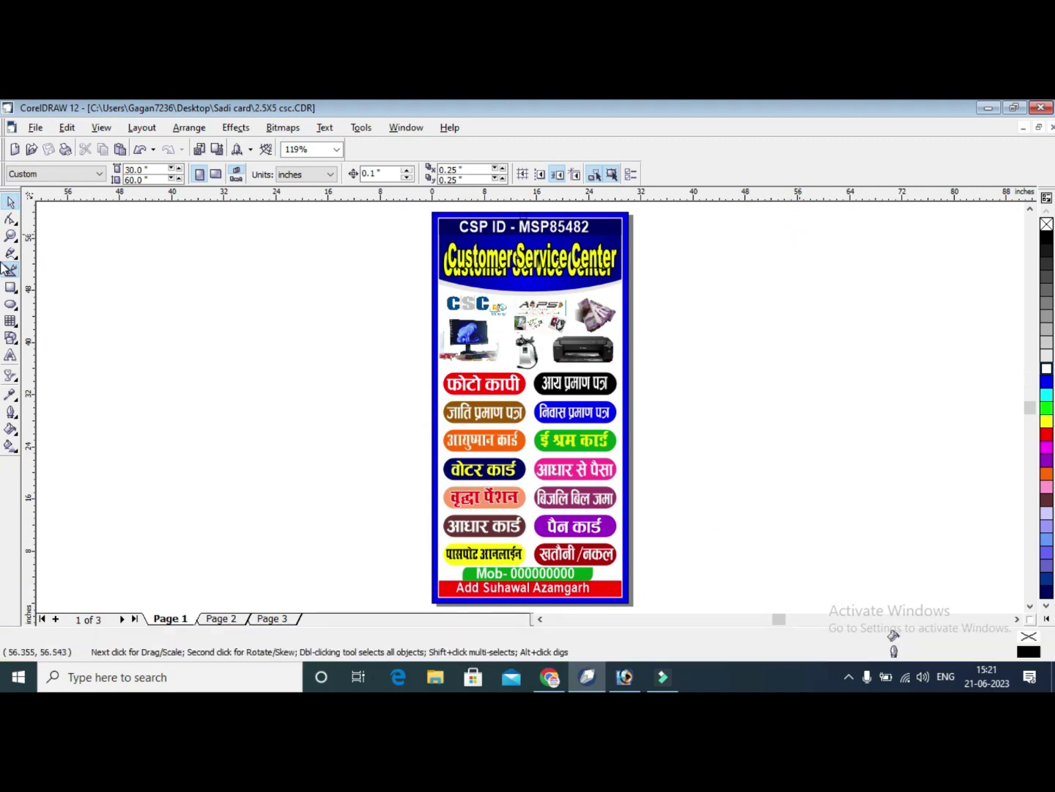
pyautogui.click(11, 235)
pyautogui.click(747, 349)
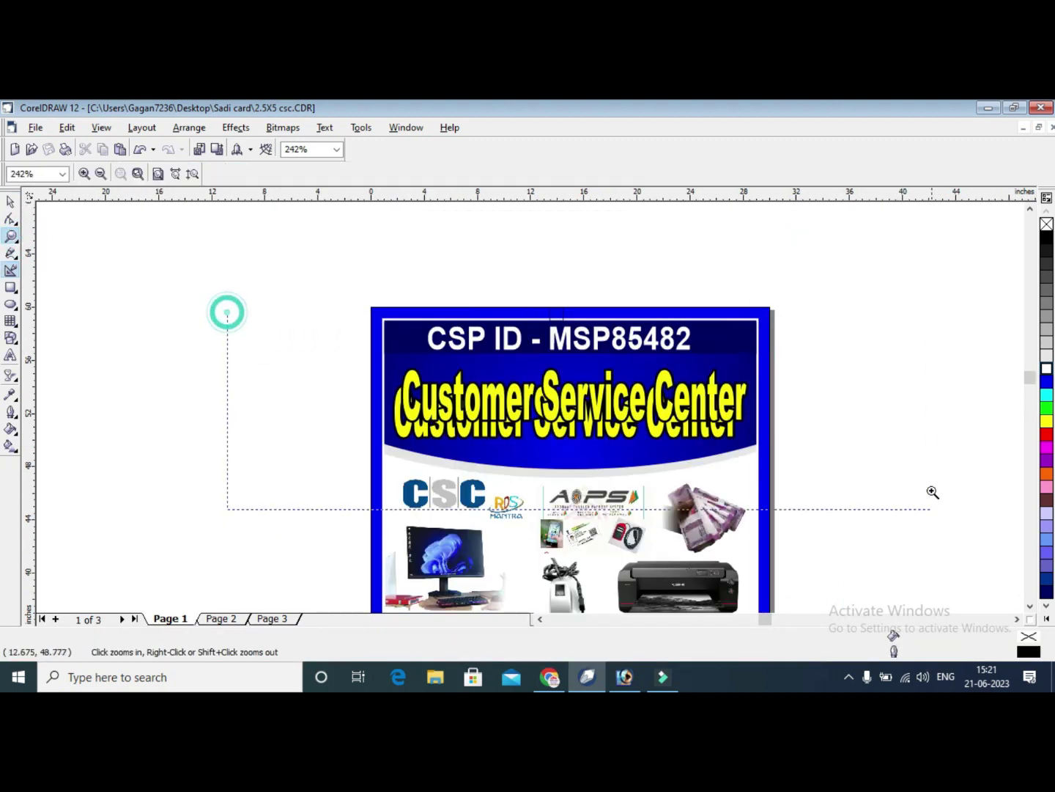
pyautogui.moveTo(225, 307); pyautogui.dragTo(929, 490)
pyautogui.click(10, 201)
pyautogui.click(85, 250)
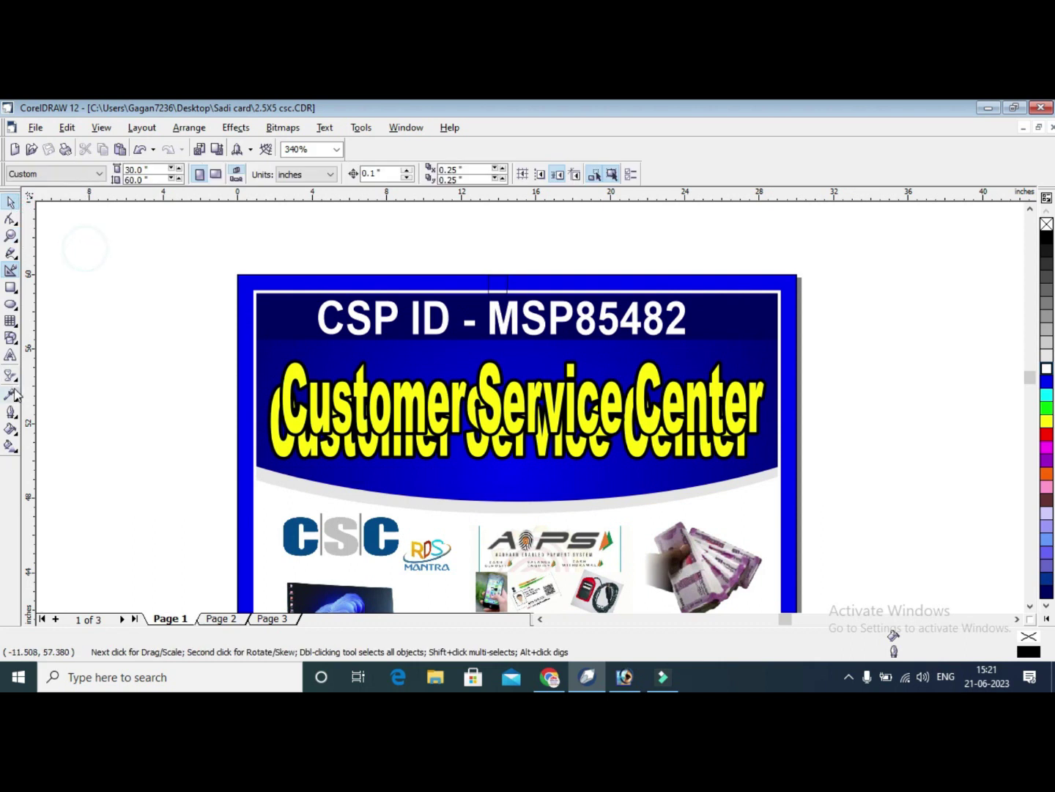
pyautogui.click(16, 387)
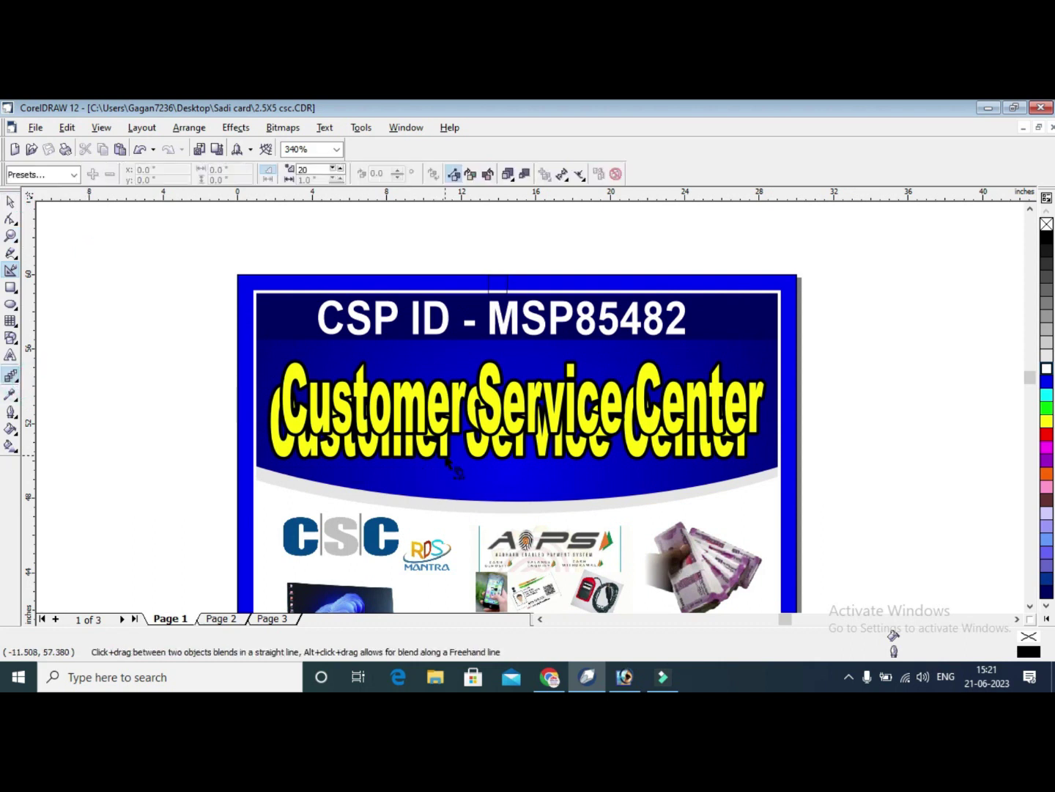
pyautogui.moveTo(294, 415); pyautogui.dragTo(294, 440)
# Undo the blend and give one heading copy a white outline.
pyautogui.hotkey('ctrl', 'z')
pyautogui.click(10, 202)
pyautogui.click(184, 415)
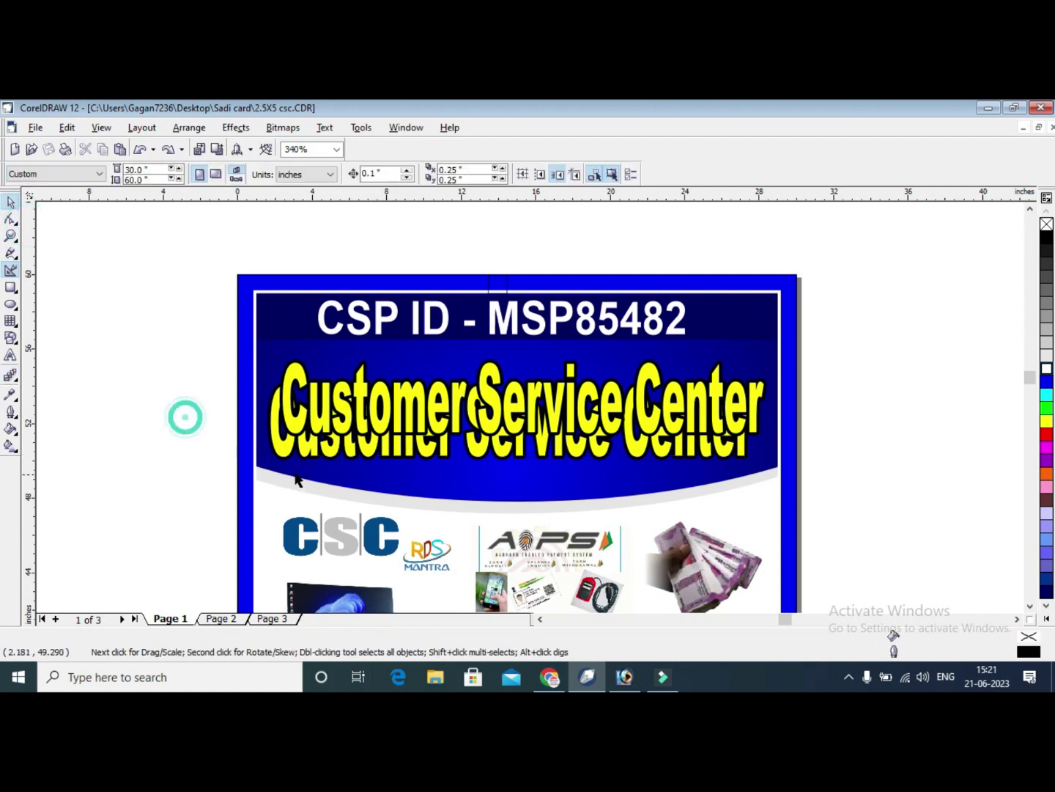
pyautogui.click(294, 448)
pyautogui.rightClick(1046, 370)
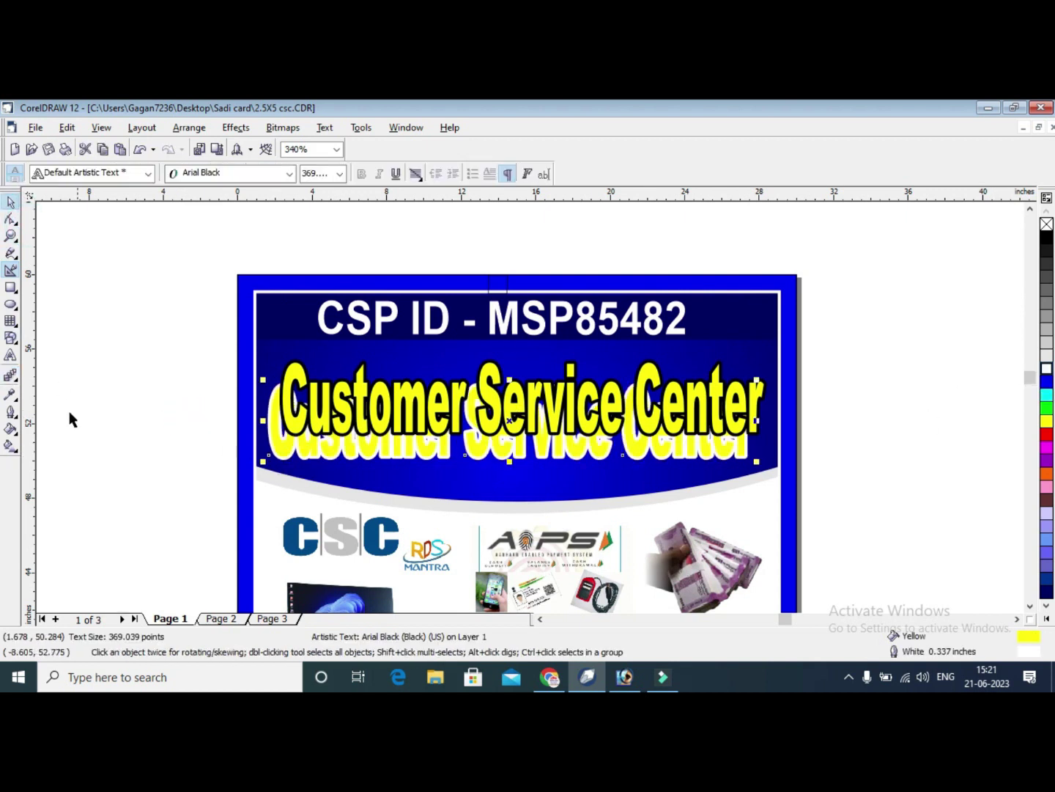
# Try the 3D blend again, undo back to the original heading, then select both copies.
pyautogui.click(10, 377)
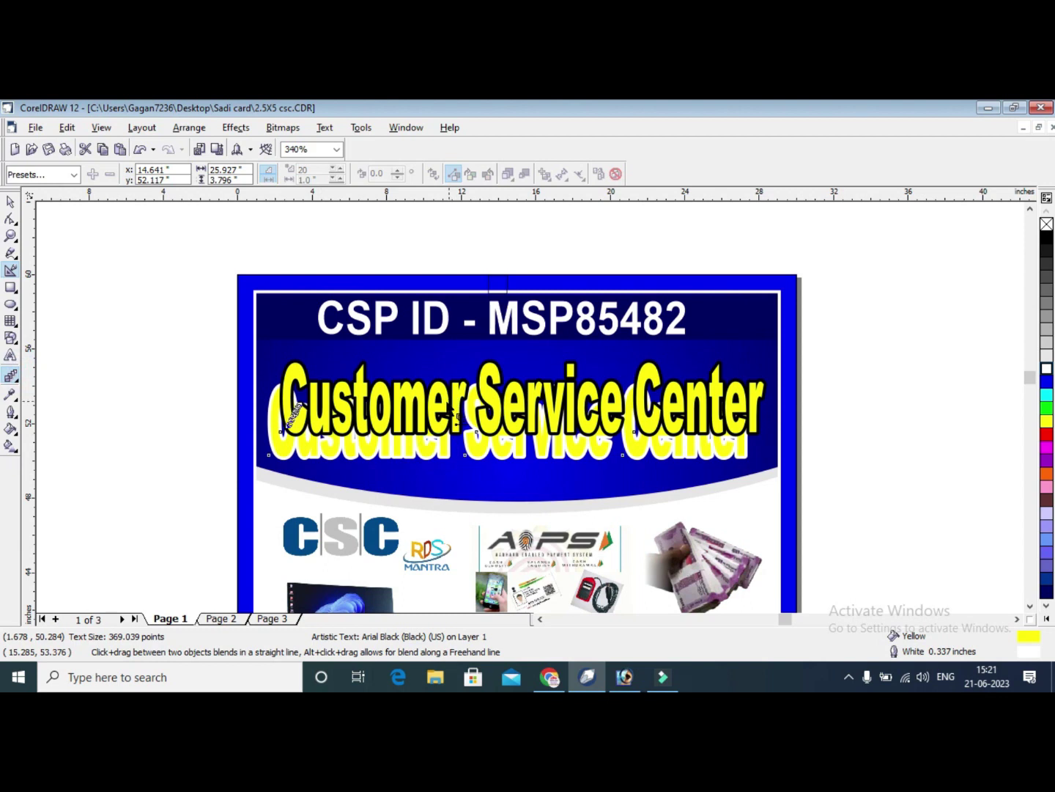
pyautogui.moveTo(439, 455); pyautogui.dragTo(453, 410)
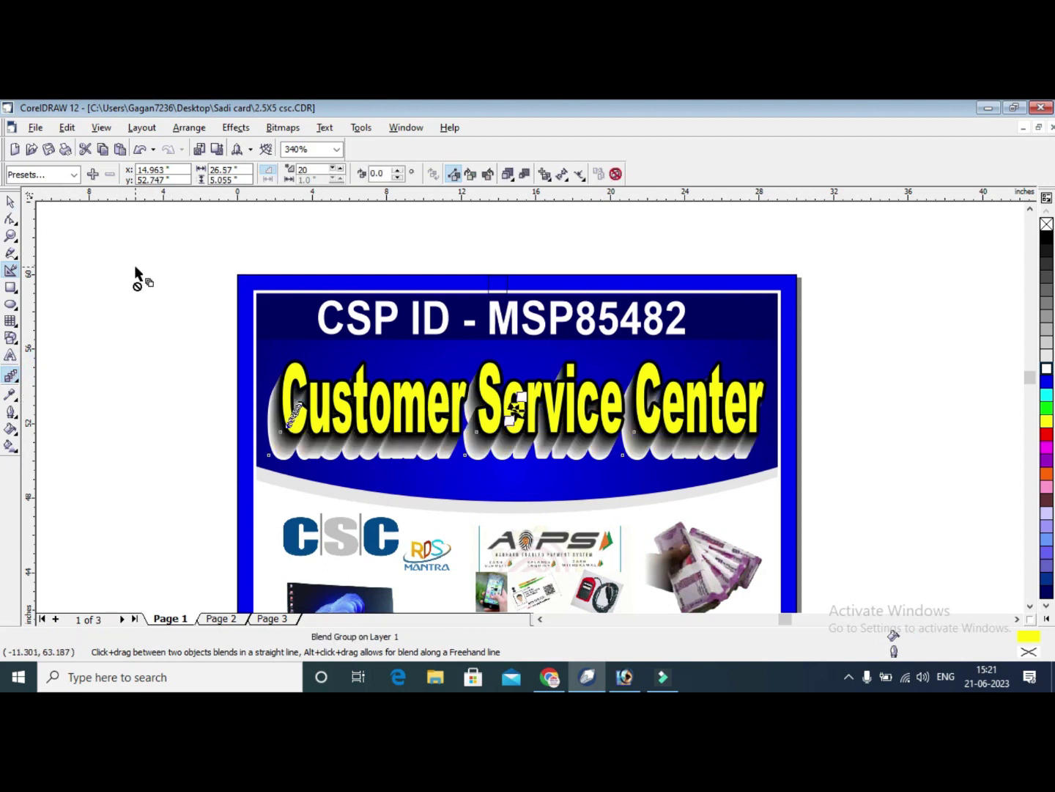
pyautogui.hotkey('ctrl', 'z')
pyautogui.click(9, 202)
pyautogui.click(99, 234)
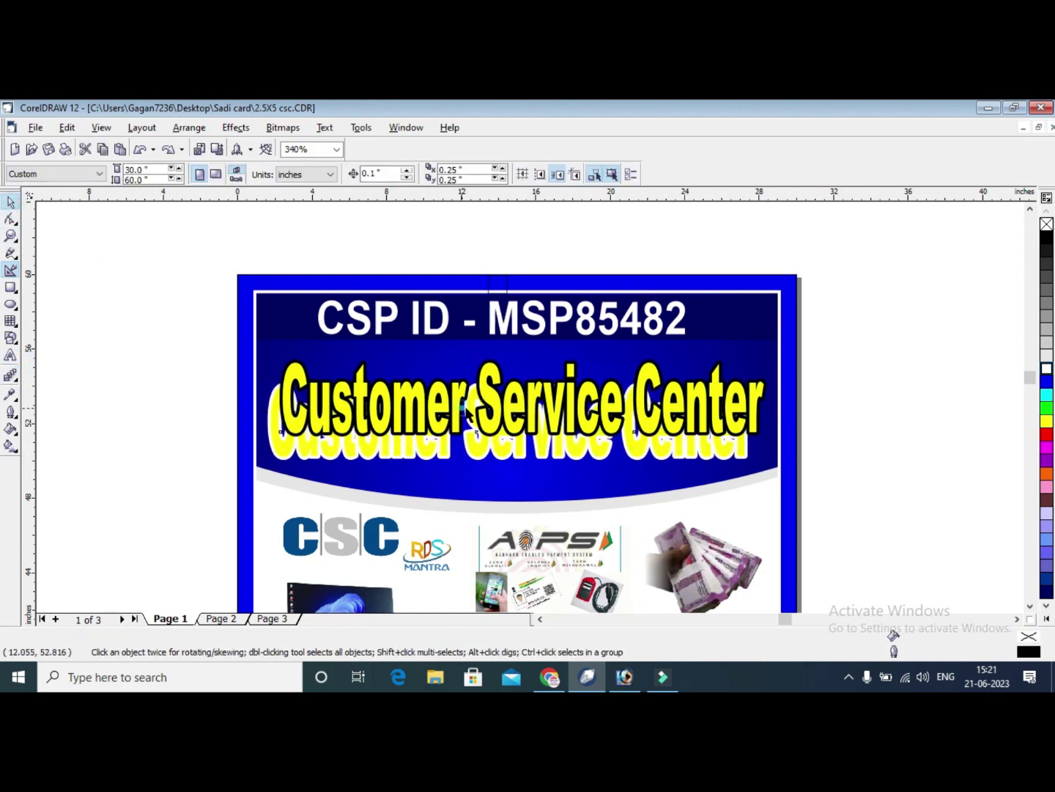
pyautogui.click(452, 396)
pyautogui.hotkey('ctrl', 'z')
pyautogui.hotkey('ctrl', 'z')
pyautogui.hotkey('ctrl', 'z')
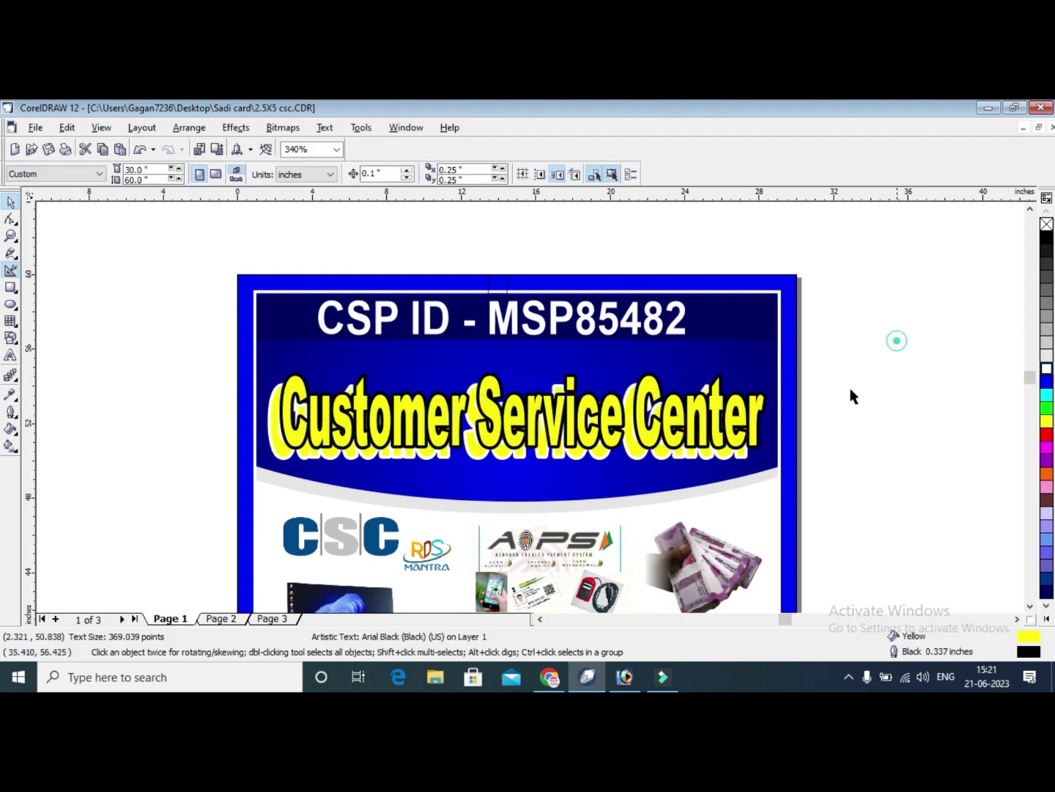
pyautogui.hotkey('ctrl', 'z')
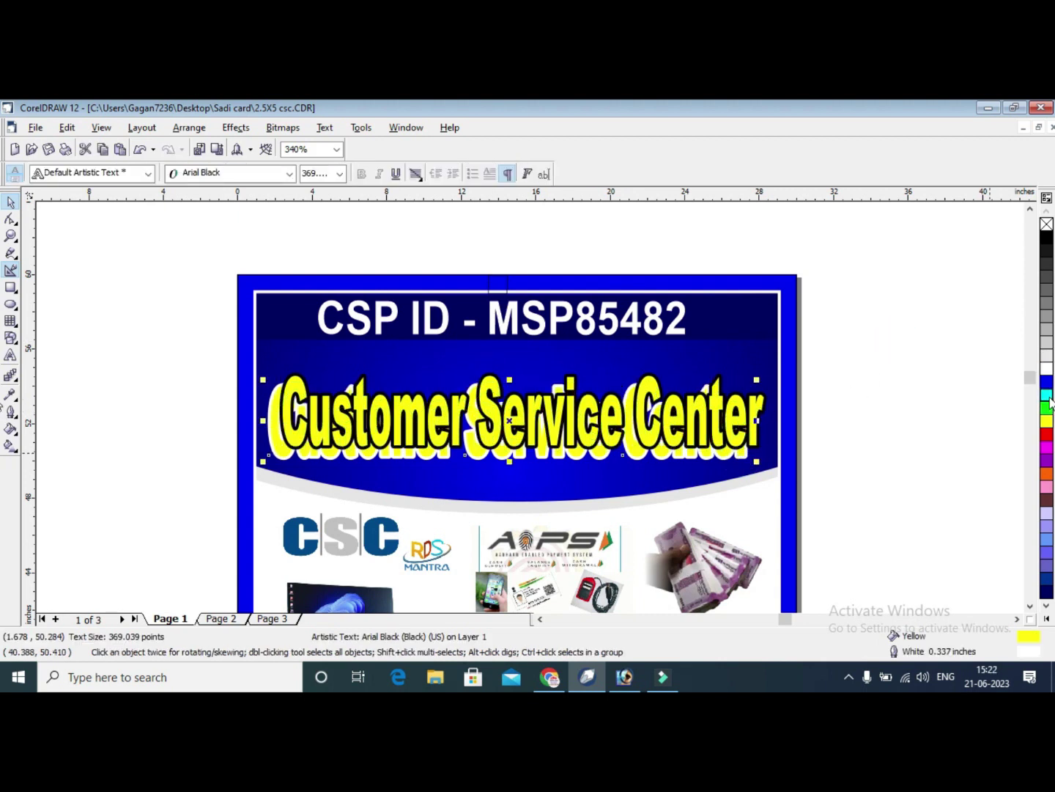
pyautogui.moveTo(873, 500); pyautogui.dragTo(82, 315)
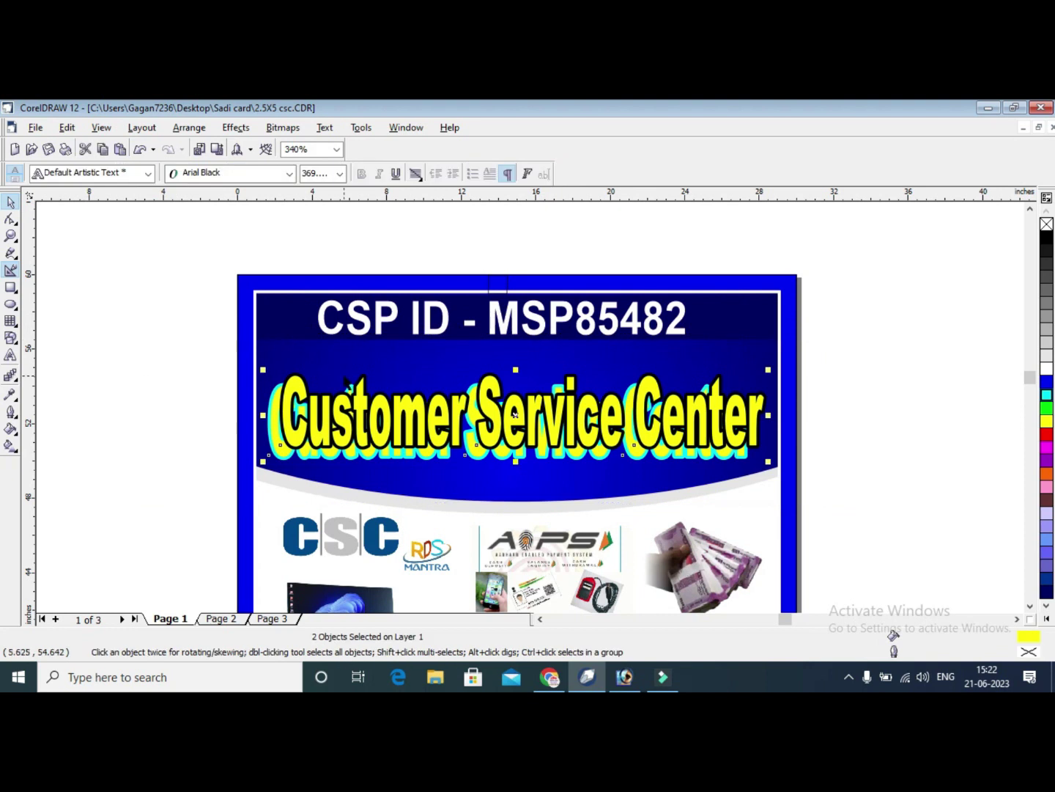
pyautogui.moveTo(448, 413); pyautogui.dragTo(966, 328)
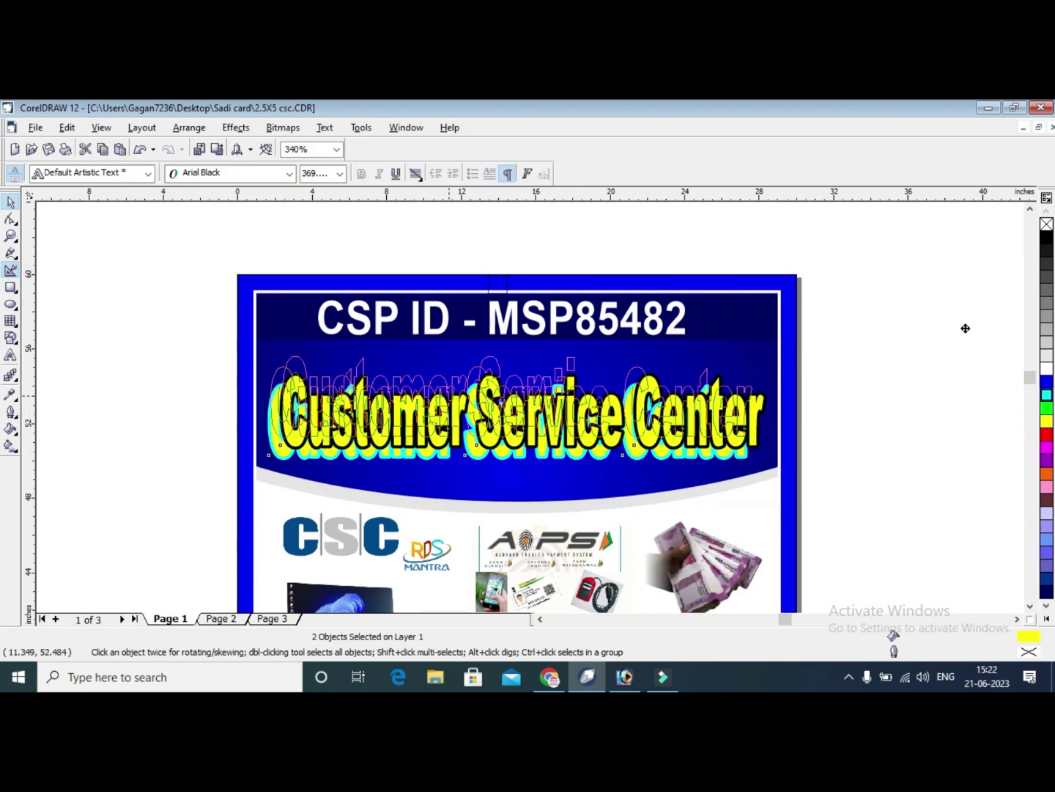
# Inside the card frame's PowerClip, draw a tall narrow cyan ellipse with no outline in the header.
pyautogui.rightClick(746, 344)
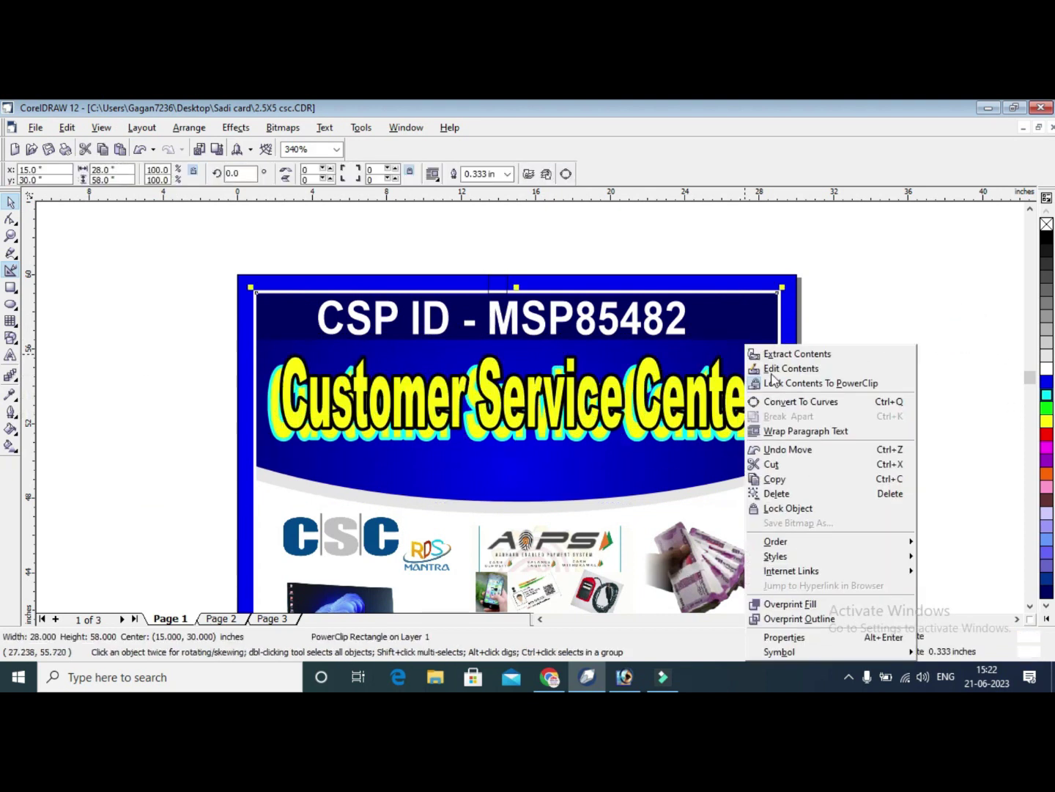
pyautogui.click(776, 368)
pyautogui.click(843, 319)
pyautogui.click(134, 497)
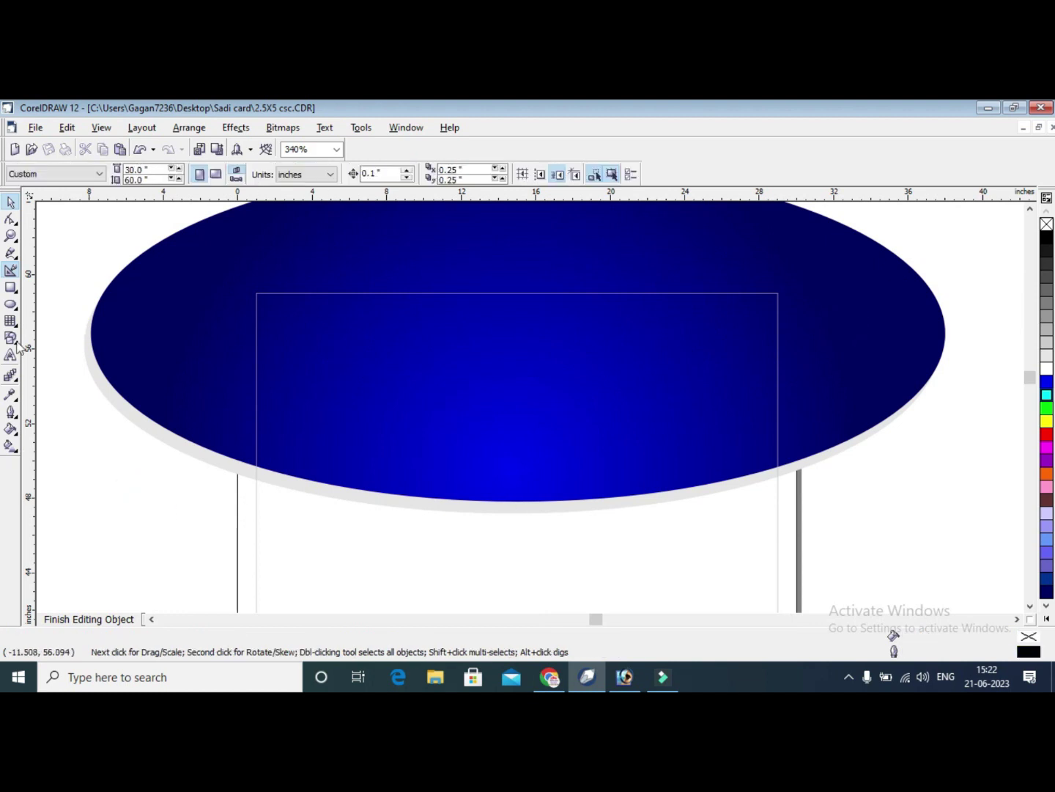
pyautogui.click(10, 305)
pyautogui.moveTo(505, 338); pyautogui.dragTo(536, 460)
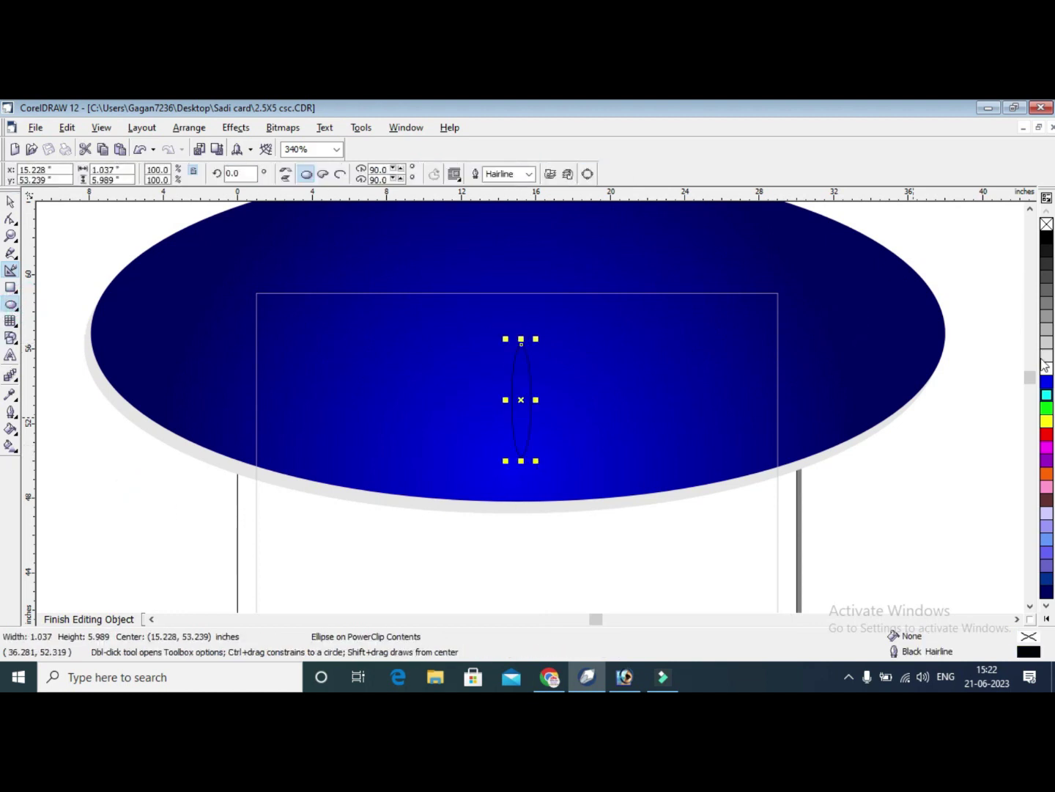
pyautogui.click(1048, 396)
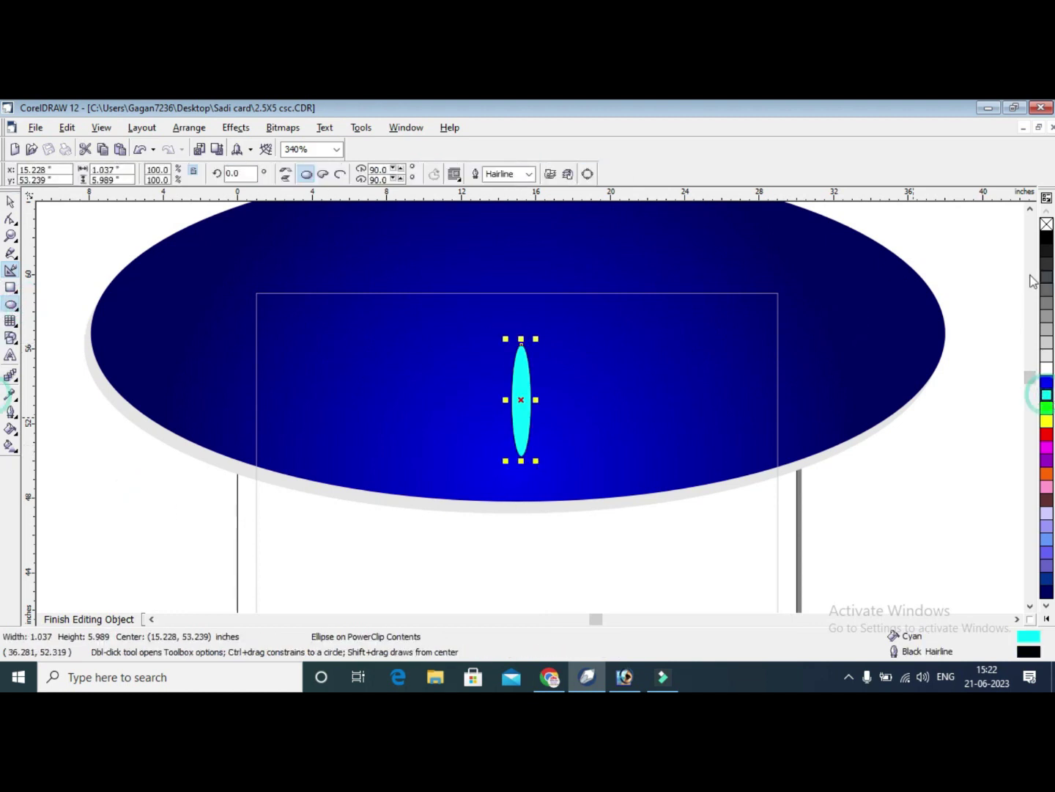
pyautogui.rightClick(1044, 224)
pyautogui.click(518, 419)
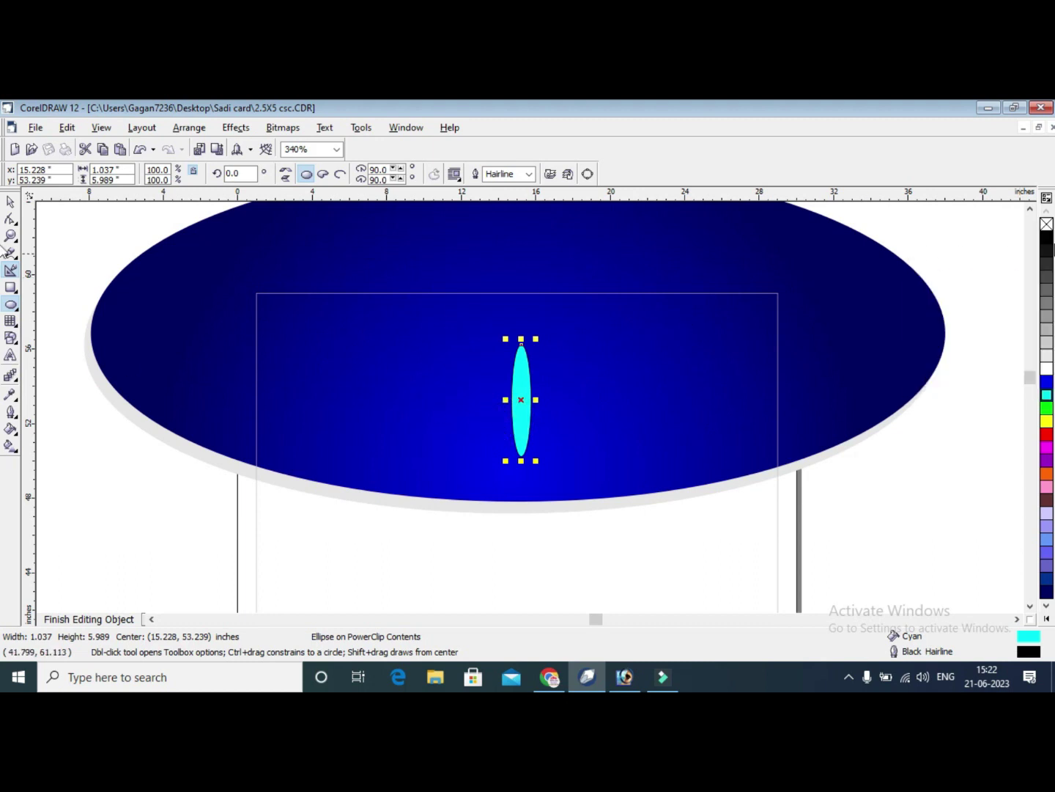
pyautogui.rightClick(1047, 227)
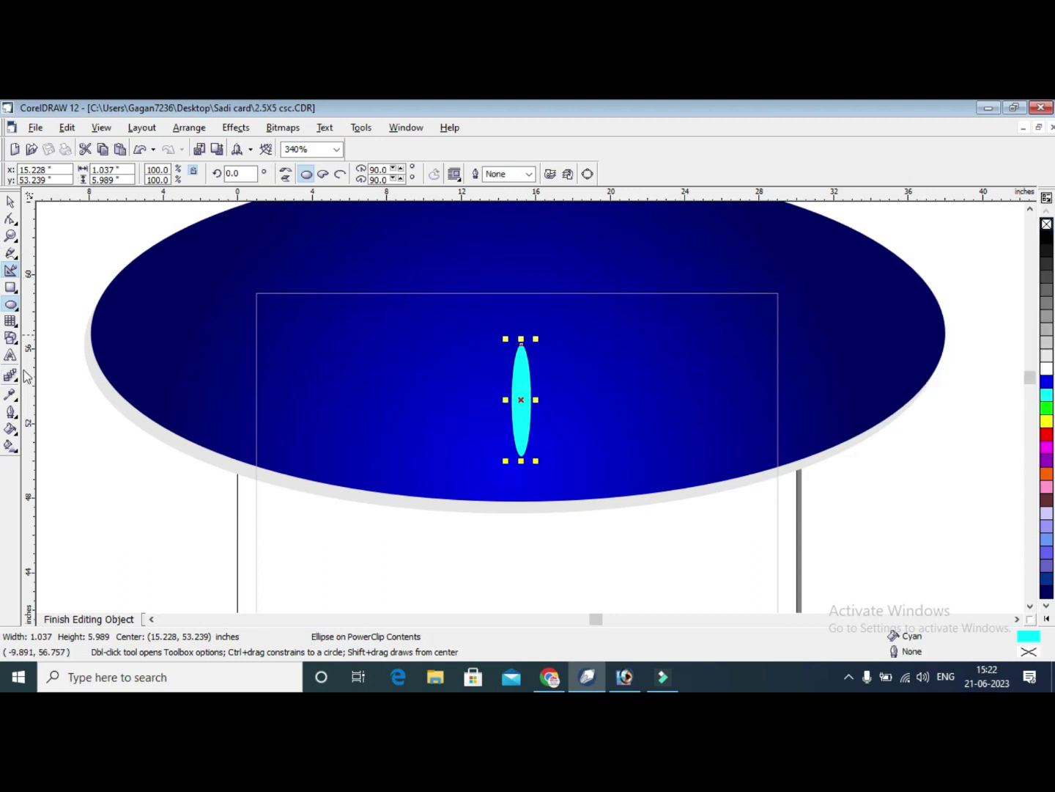
# Apply a linear transparency to the cyan ellipse and adjust its fade.
pyautogui.click(16, 380)
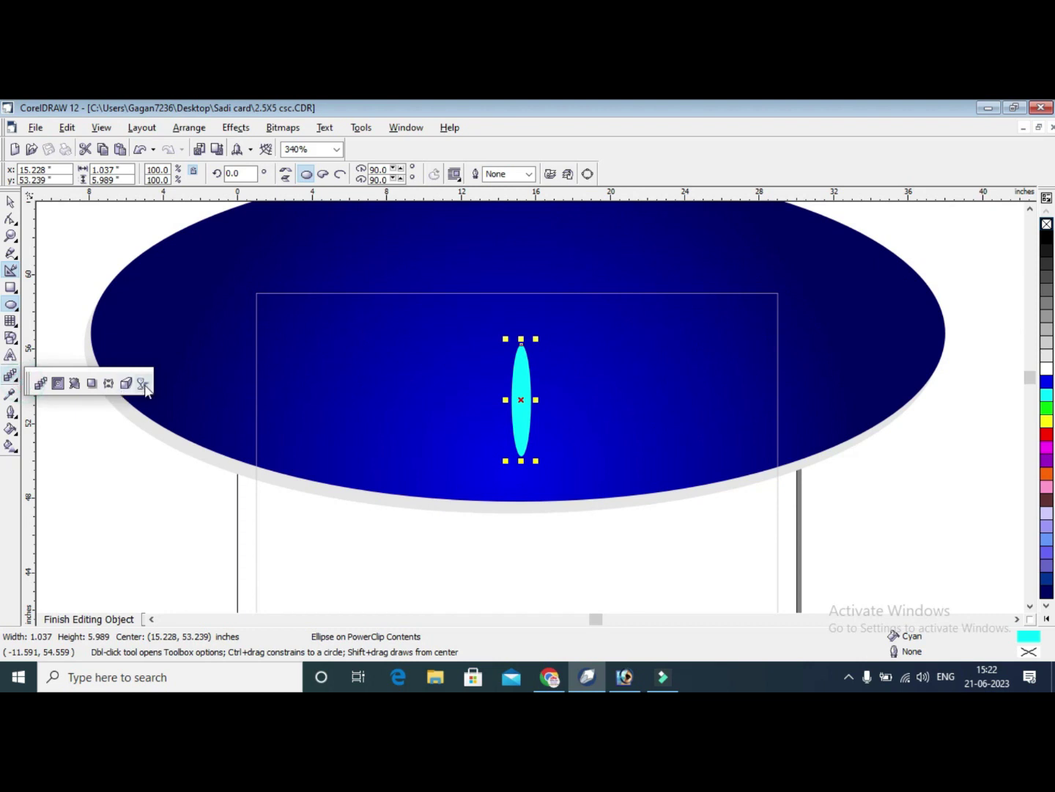
pyautogui.click(143, 384)
pyautogui.moveTo(517, 400); pyautogui.dragTo(526, 401)
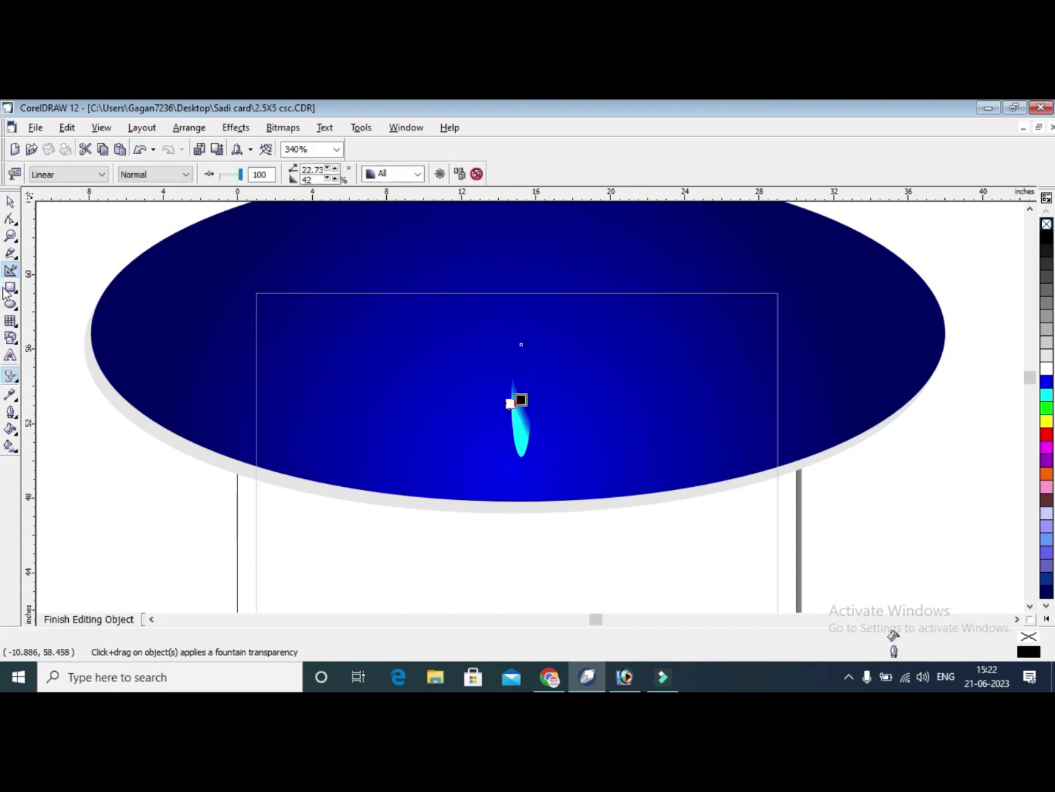
pyautogui.click(11, 235)
pyautogui.moveTo(484, 355); pyautogui.dragTo(568, 454)
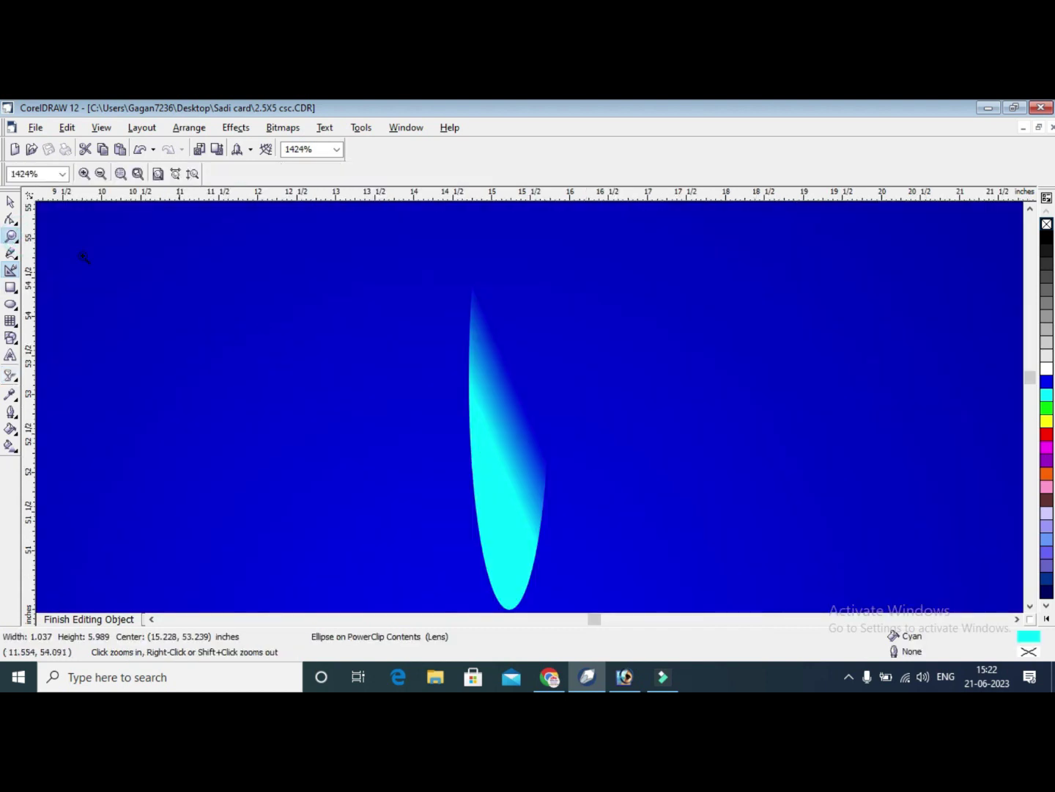
pyautogui.click(11, 375)
pyautogui.moveTo(505, 373); pyautogui.dragTo(533, 391)
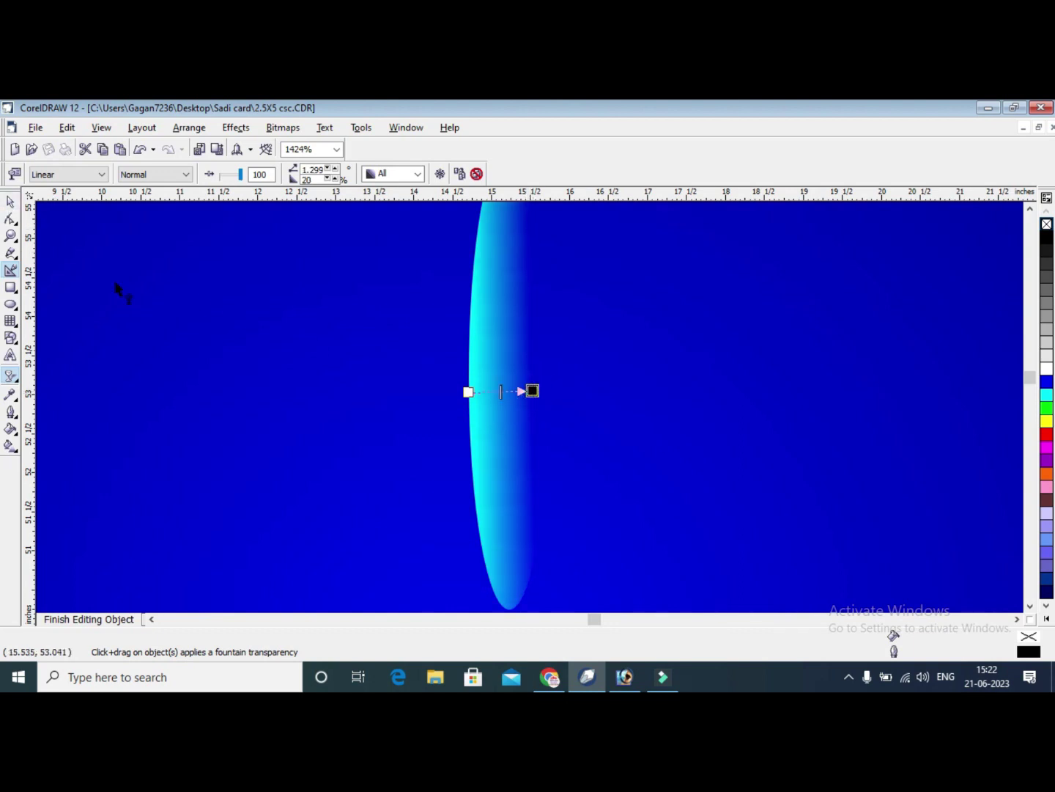
pyautogui.click(10, 201)
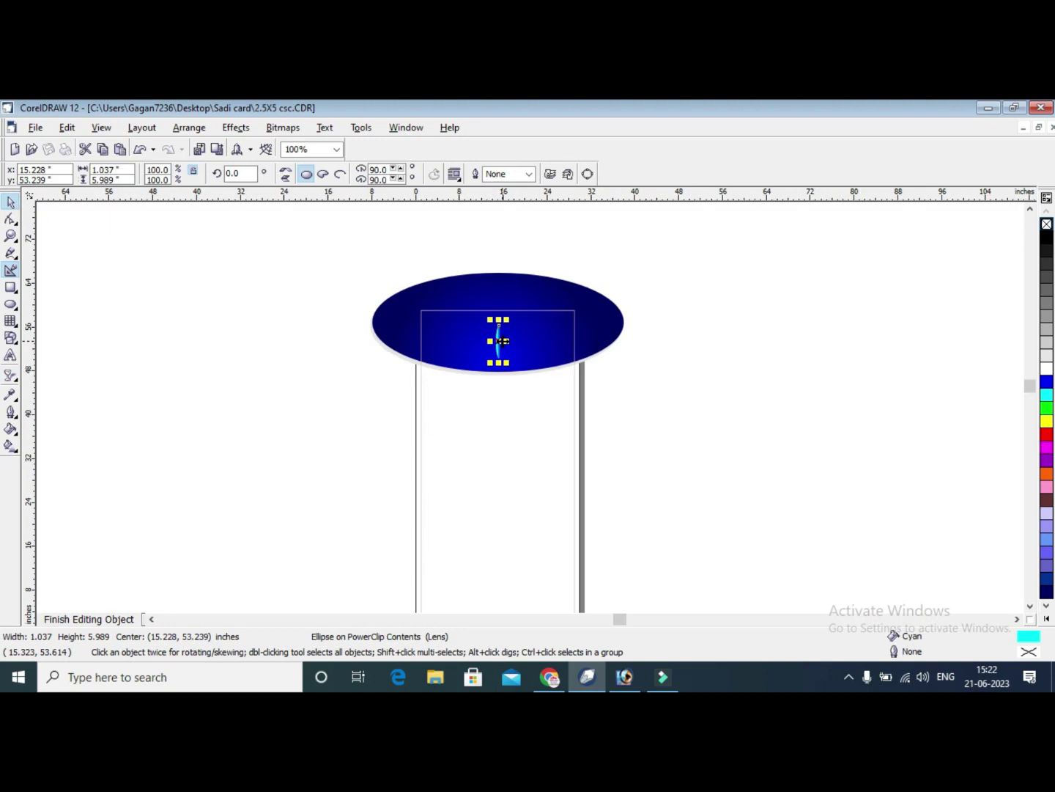
# Move the ellipse to the header's left, fill it blue, and add an overlapping mirrored copy.
pyautogui.click(10, 235)
pyautogui.moveTo(356, 285); pyautogui.dragTo(609, 383)
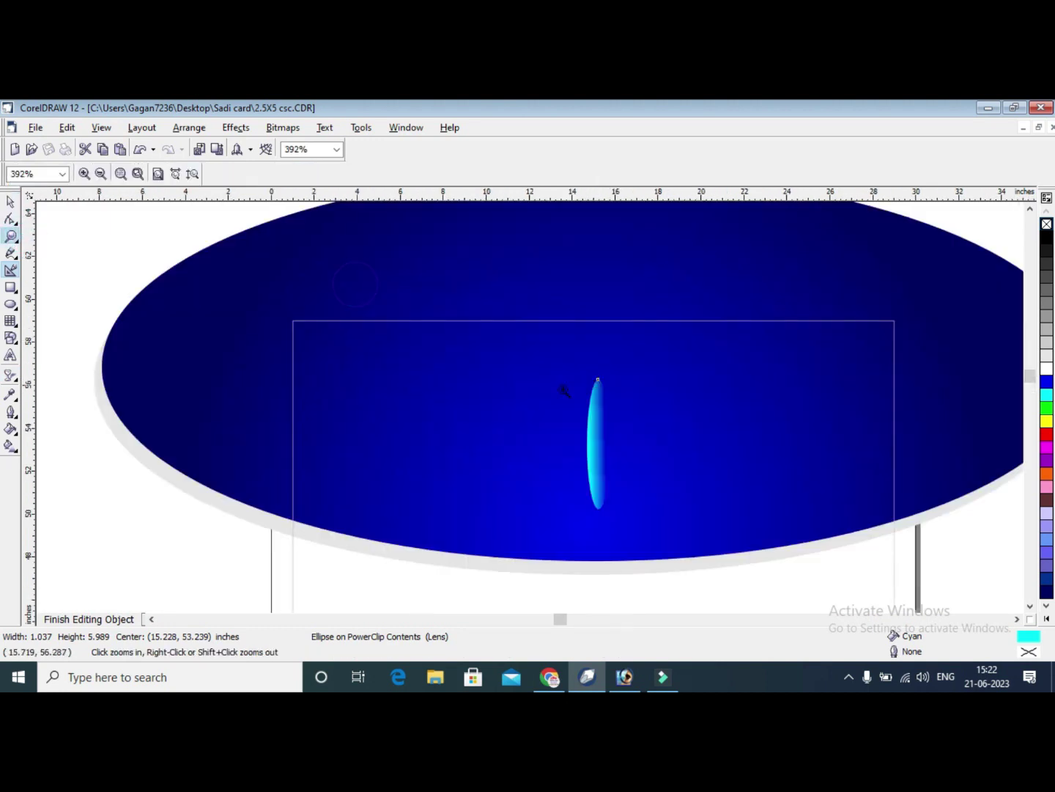
pyautogui.click(10, 201)
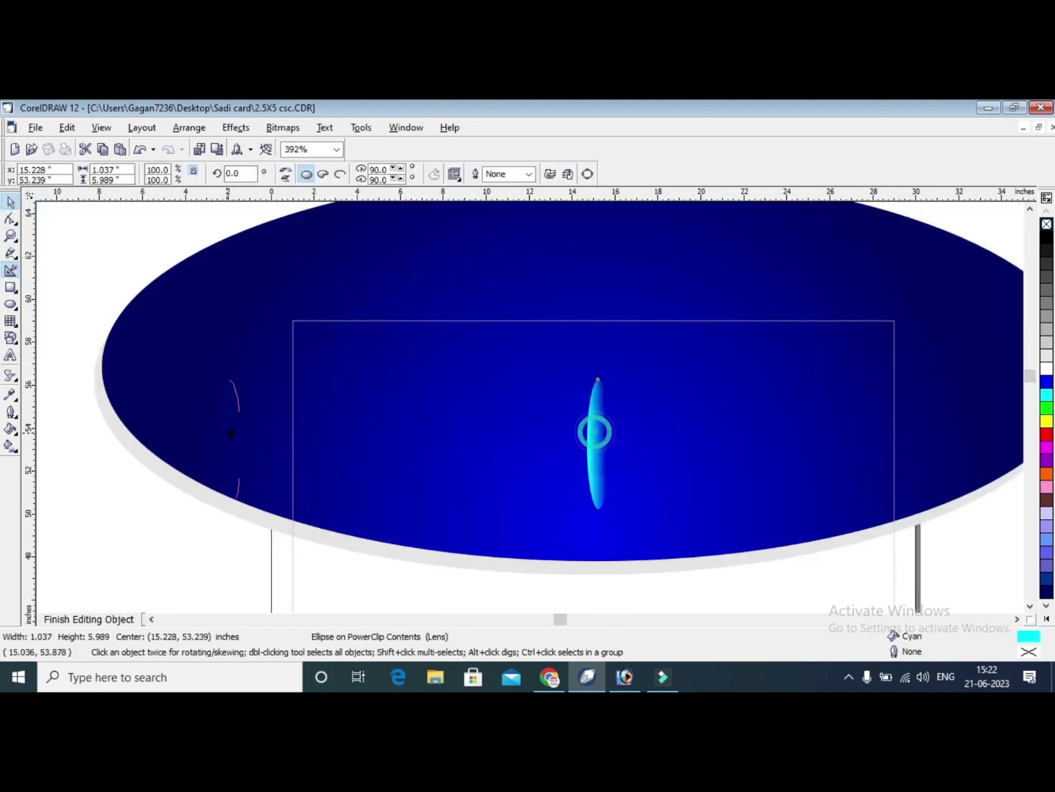
pyautogui.moveTo(596, 430); pyautogui.dragTo(323, 425)
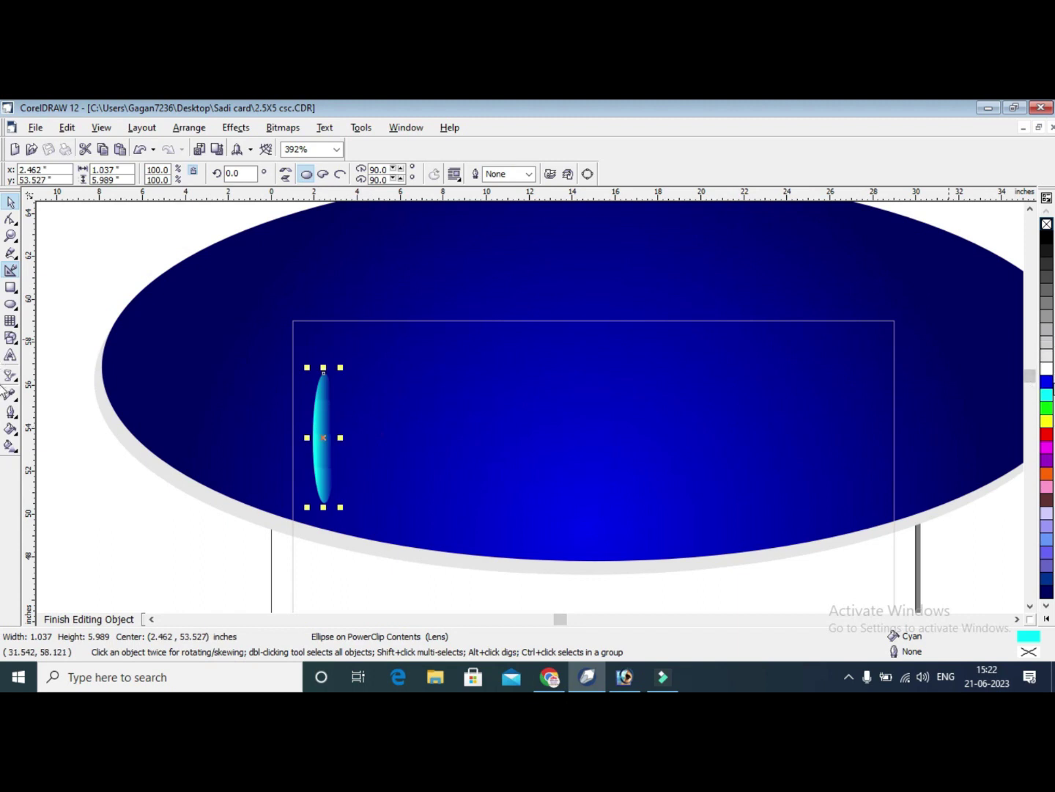
pyautogui.click(1046, 381)
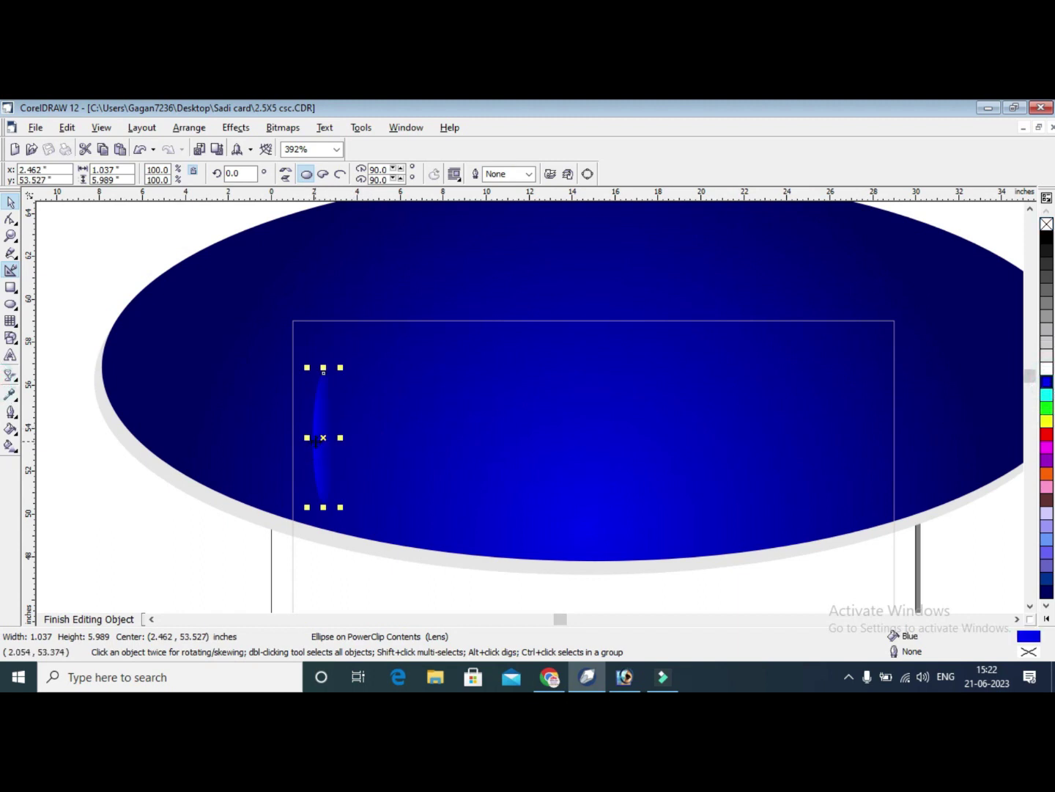
pyautogui.moveTo(324, 438); pyautogui.dragTo(352, 439)
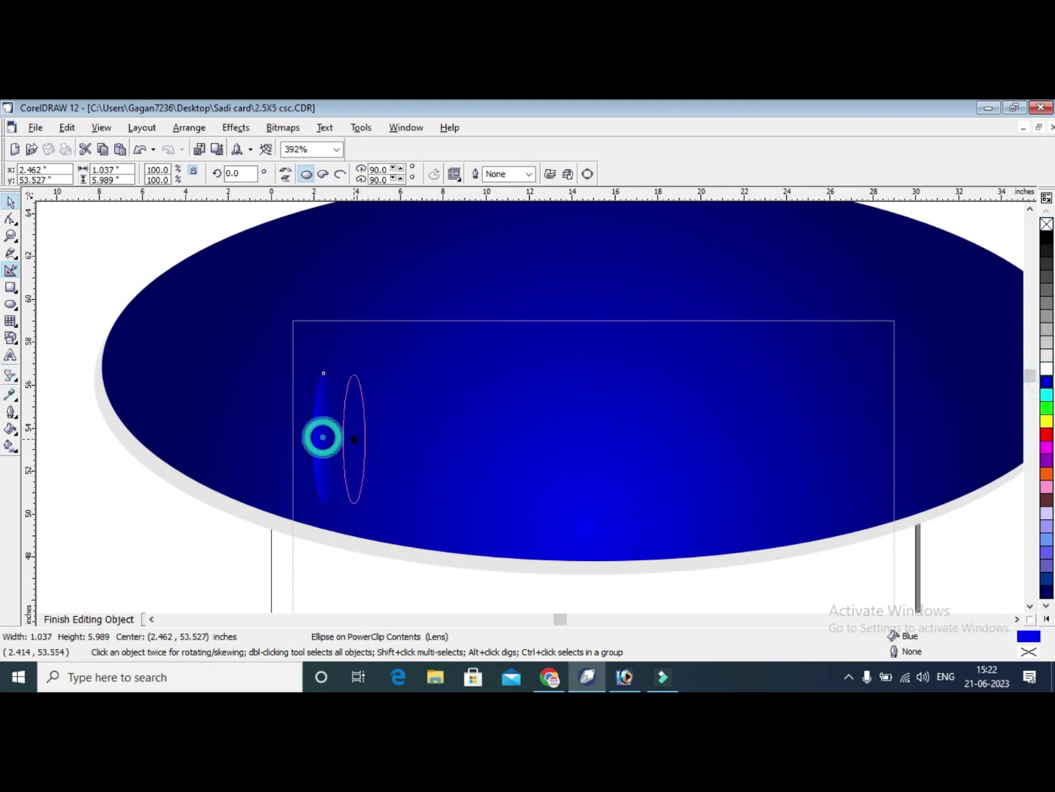
pyautogui.click(280, 175)
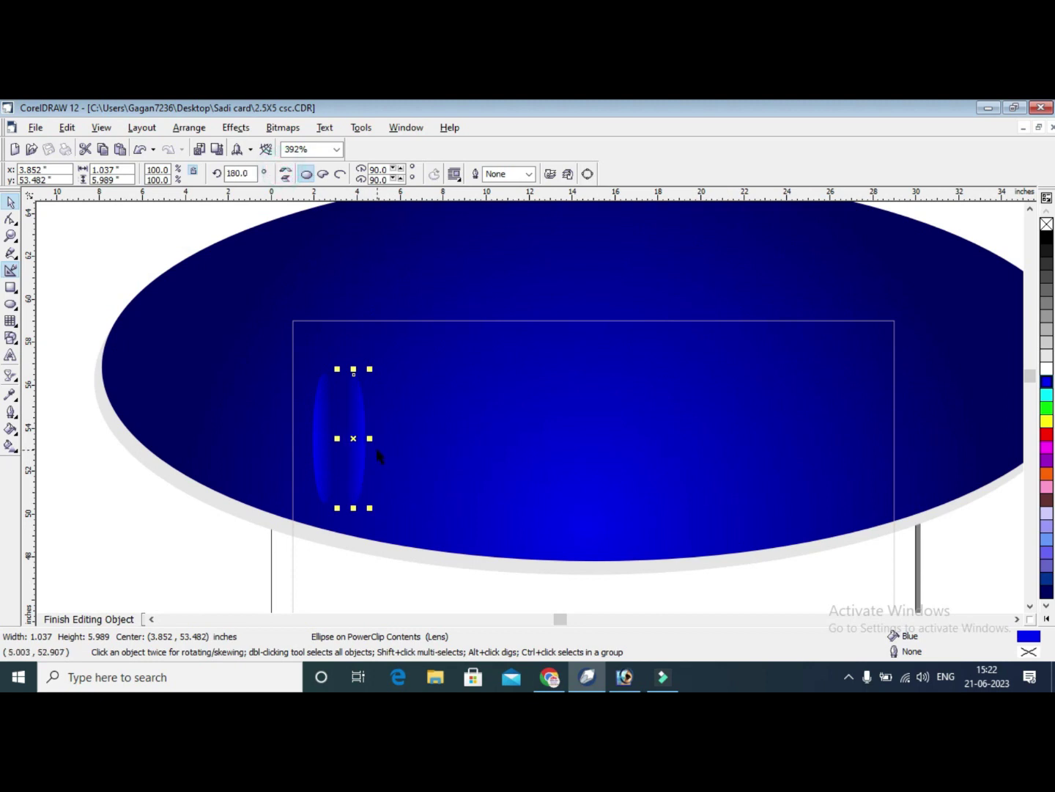
pyautogui.moveTo(362, 451); pyautogui.dragTo(341, 449)
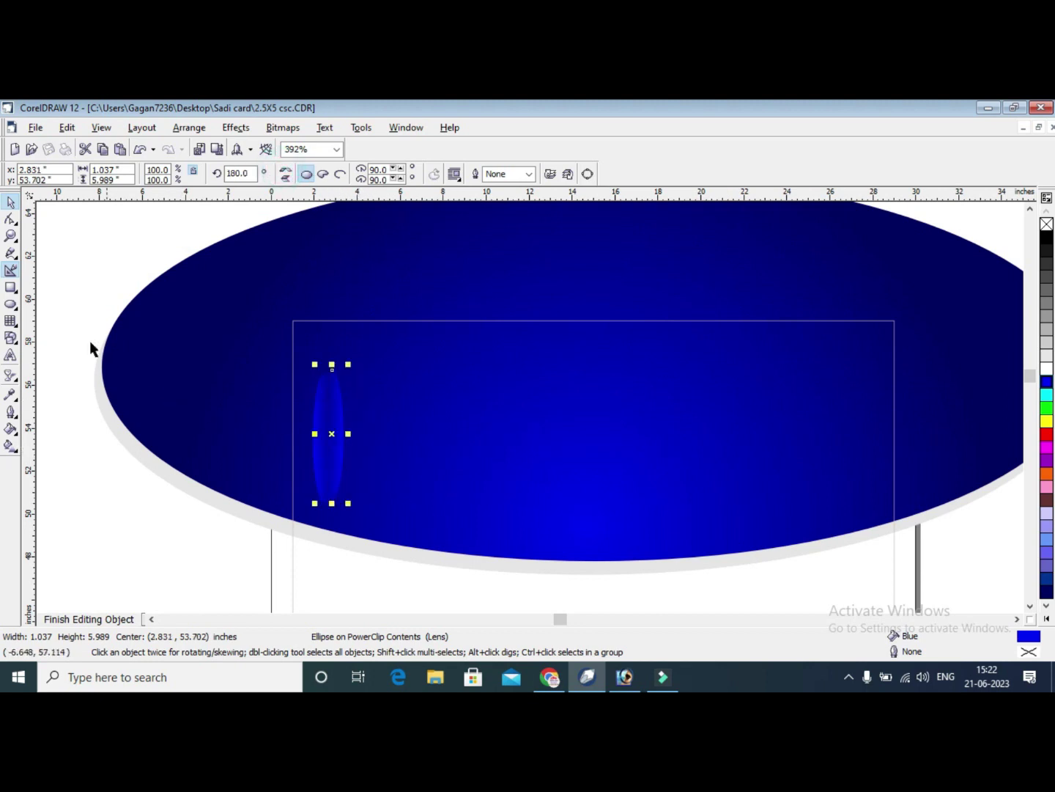
# Rotate copies of the blue ellipse pair around to form a star-shaped sparkle.
pyautogui.moveTo(70, 324); pyautogui.dragTo(540, 563)
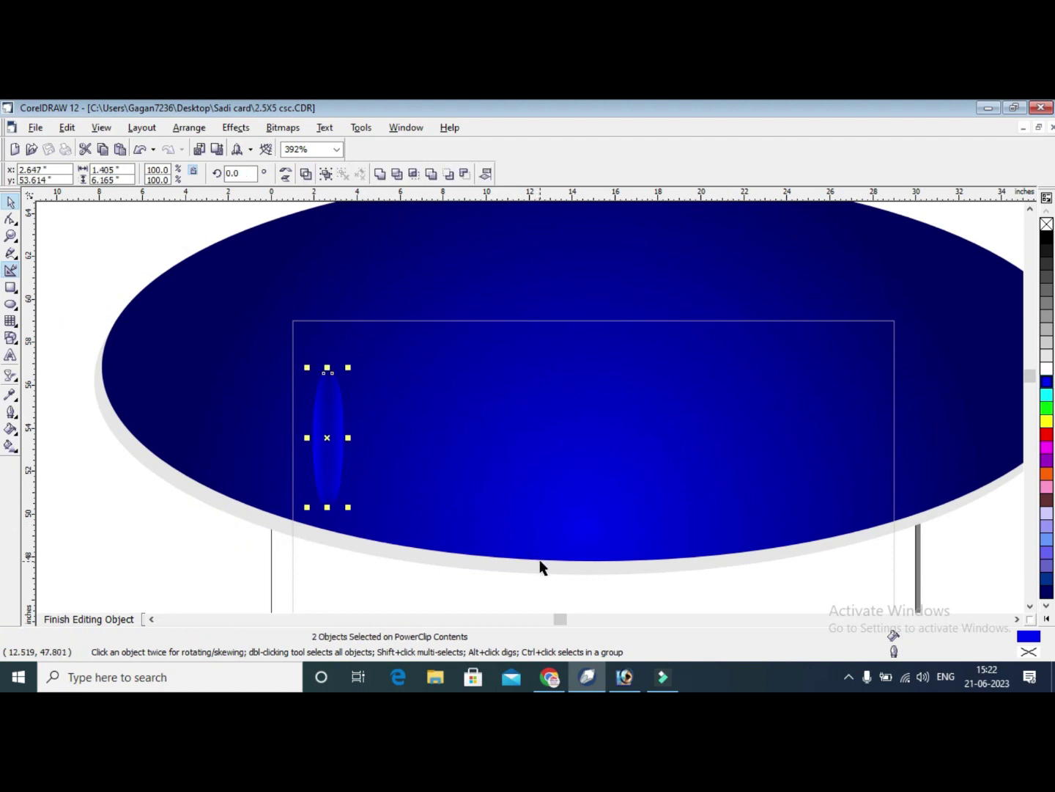
pyautogui.click(326, 405)
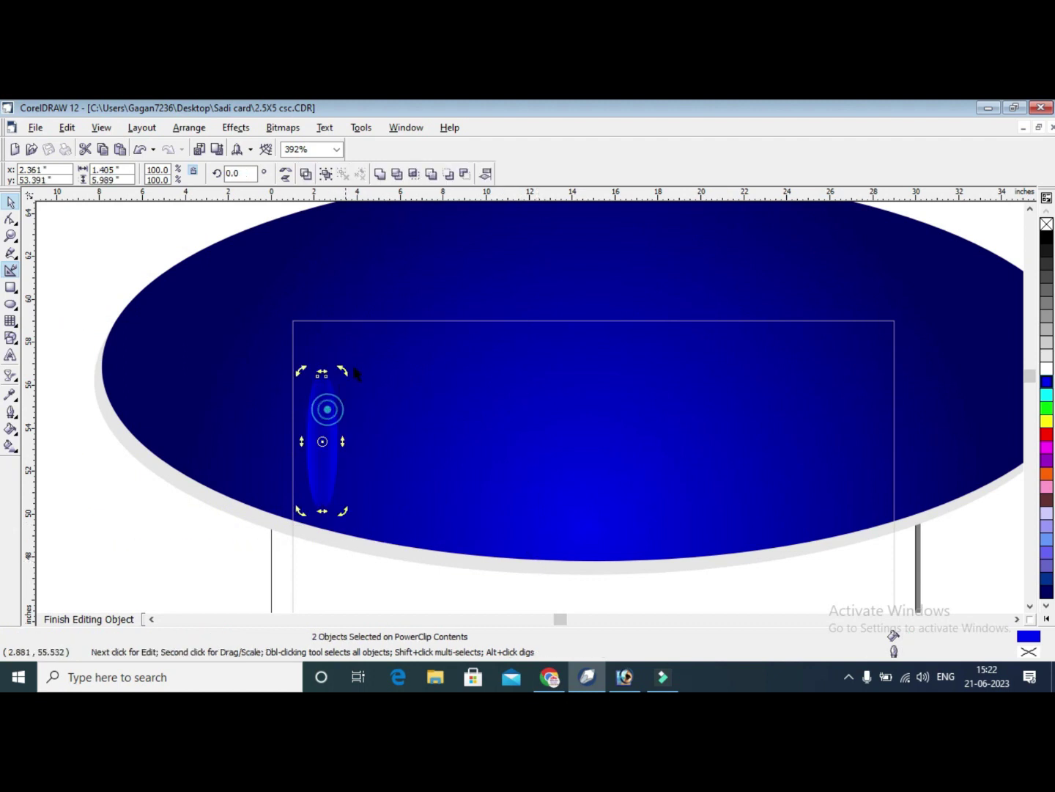
pyautogui.moveTo(343, 367); pyautogui.dragTo(372, 400)
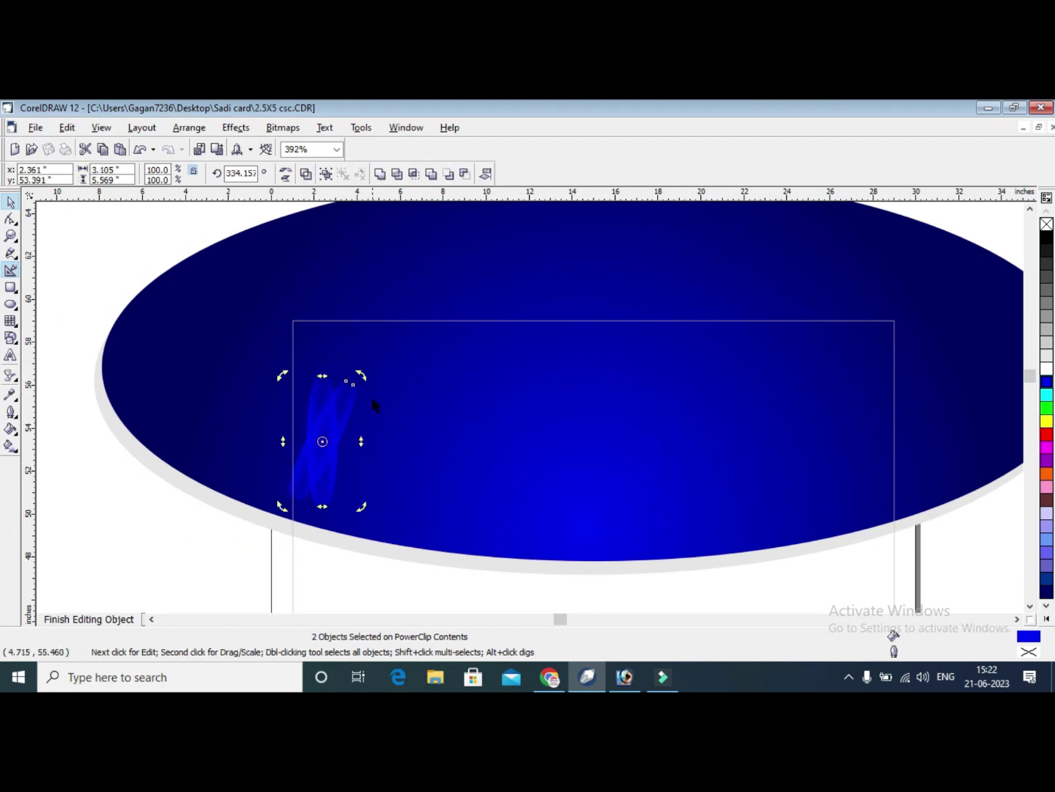
pyautogui.click(374, 406)
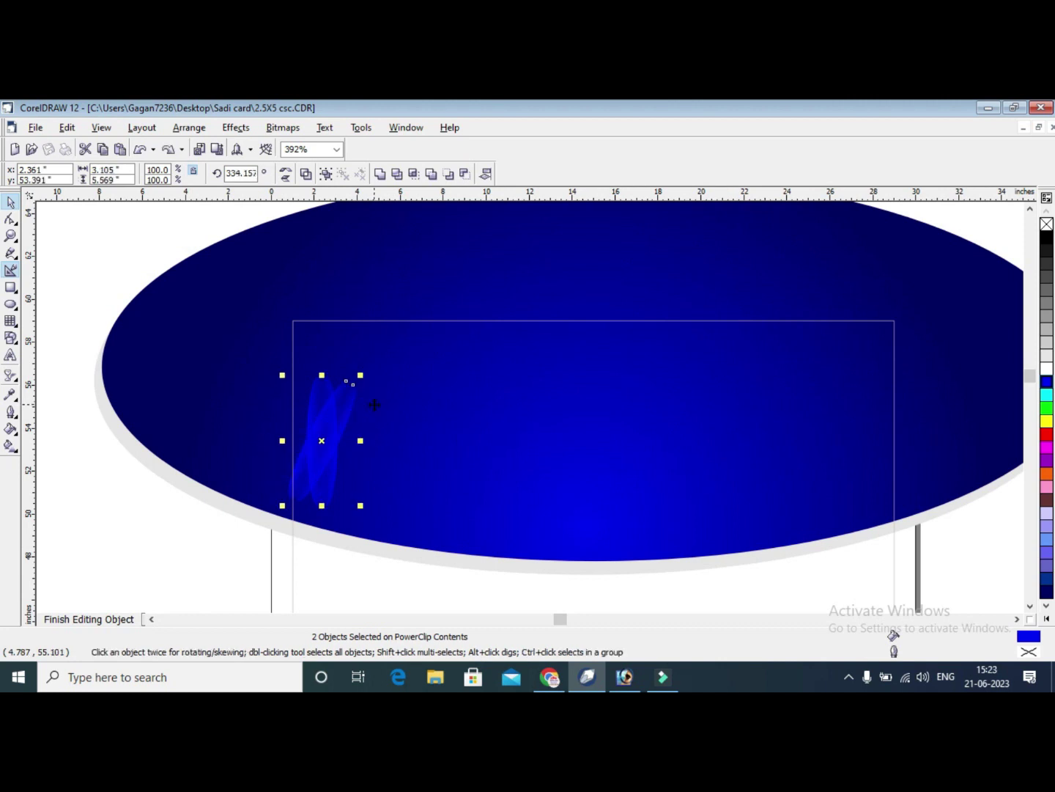
pyautogui.click(354, 399)
pyautogui.moveTo(360, 374); pyautogui.dragTo(376, 397)
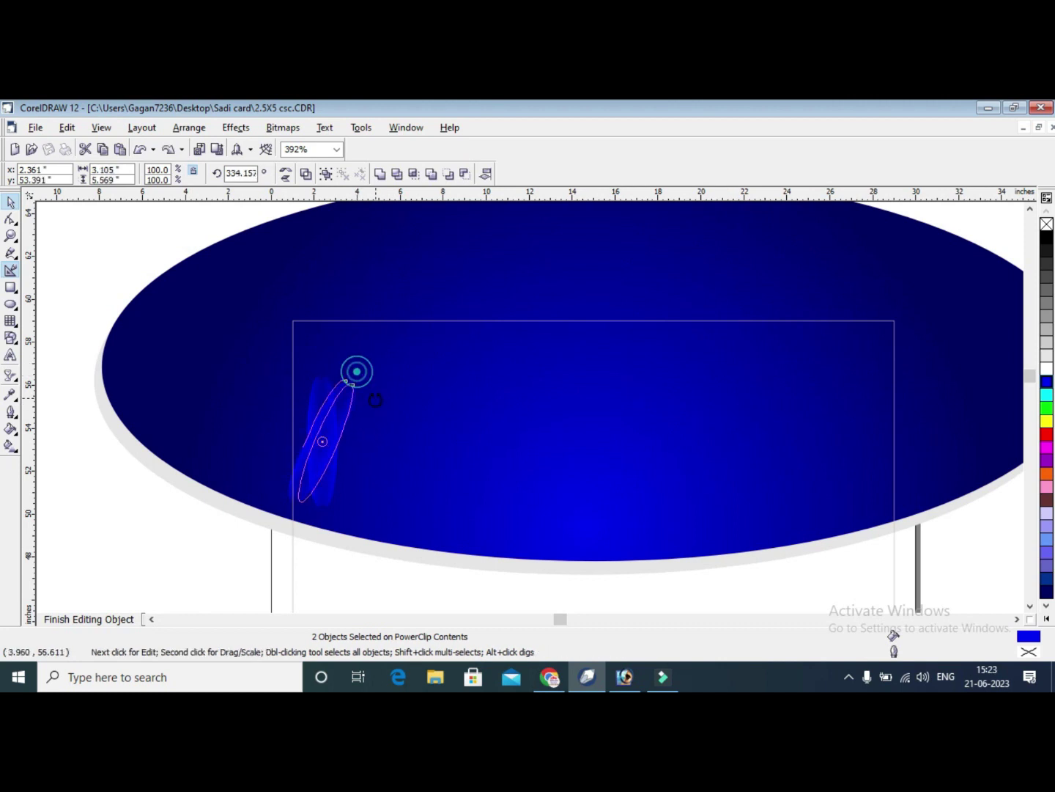
pyautogui.hotkey('ctrl', 'z')
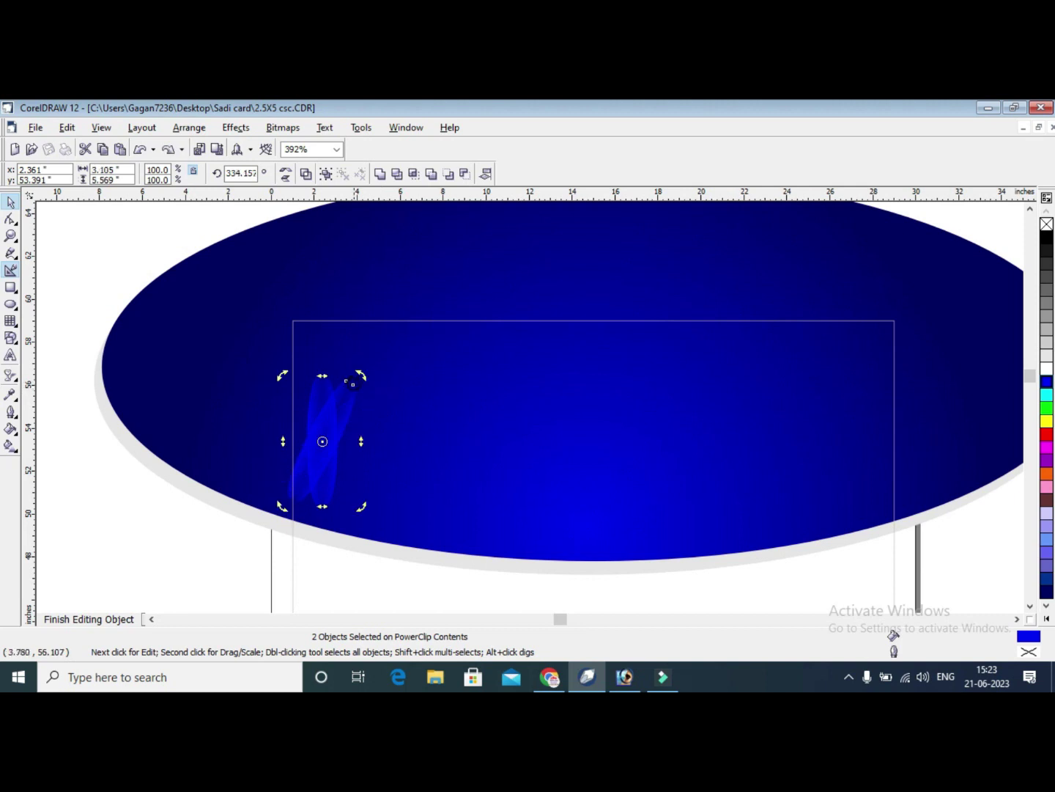
pyautogui.moveTo(356, 378)
pyautogui.mouseDown()
pyautogui.moveTo(399, 432)
pyautogui.moveTo(399, 460)
pyautogui.mouseUp()
pyautogui.click(155, 271)
# Group the ten sparkle petals and finish editing the header's contents.
pyautogui.moveTo(118, 241); pyautogui.dragTo(492, 578)
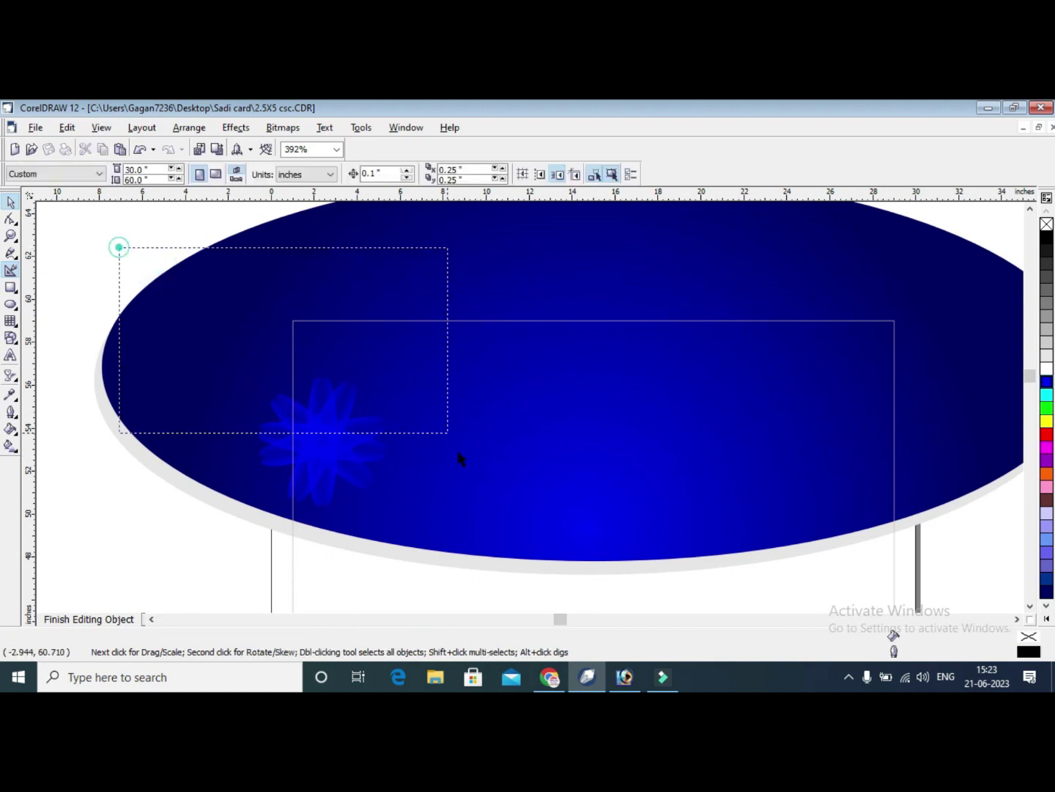
pyautogui.hotkey('ctrl', 'g')
pyautogui.click(88, 619)
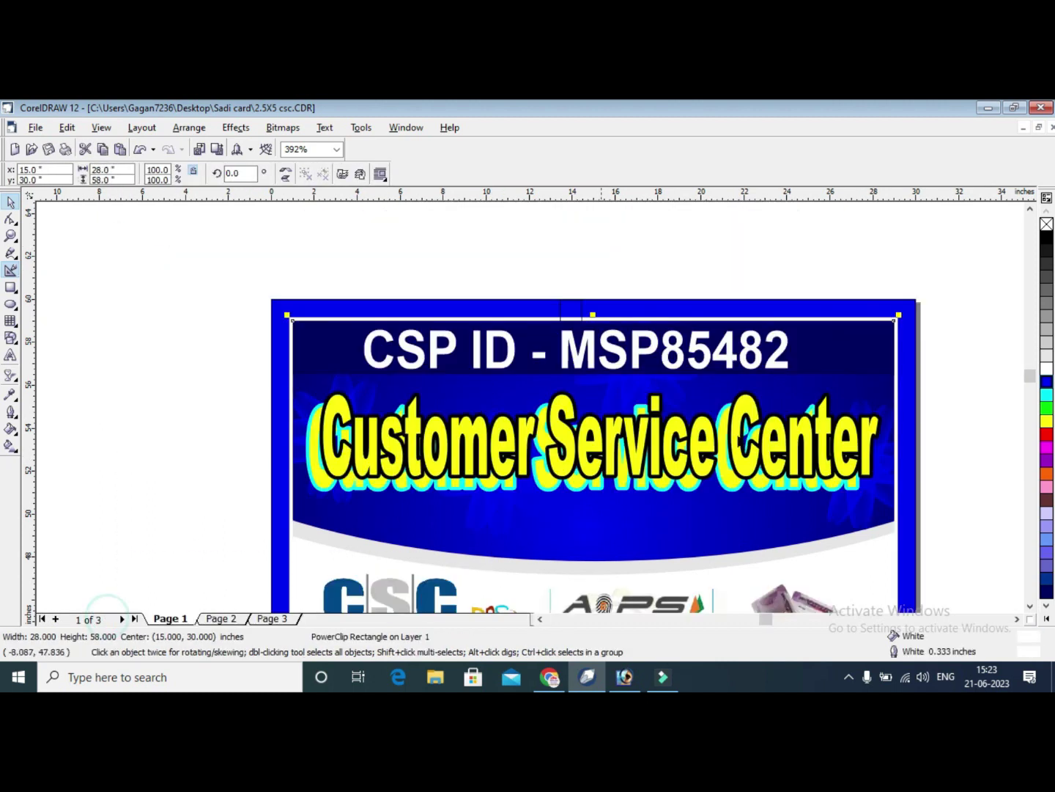
pyautogui.click(895, 258)
pyautogui.press('F4')
pyautogui.click(803, 271)
# Blend the yellow Customer Service Center heading into its cyan copy for a 3D shadow.
pyautogui.click(10, 235)
pyautogui.moveTo(307, 216); pyautogui.dragTo(736, 340)
pyautogui.moveTo(227, 302); pyautogui.dragTo(806, 434)
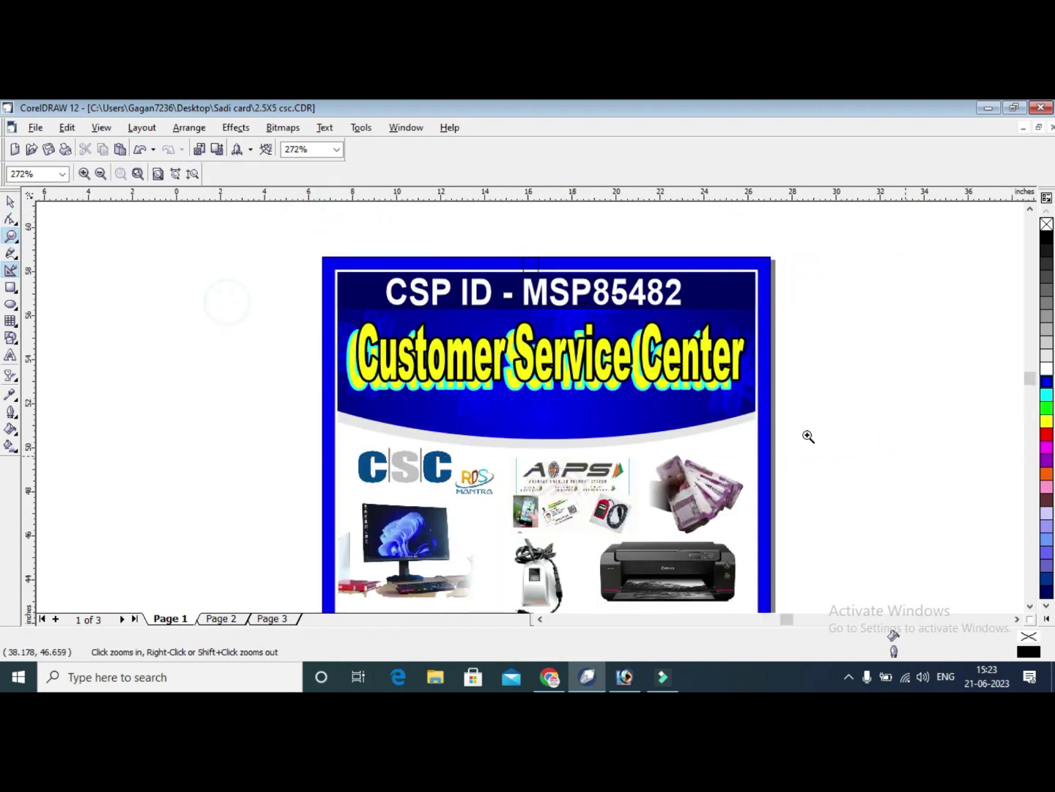
pyautogui.click(11, 387)
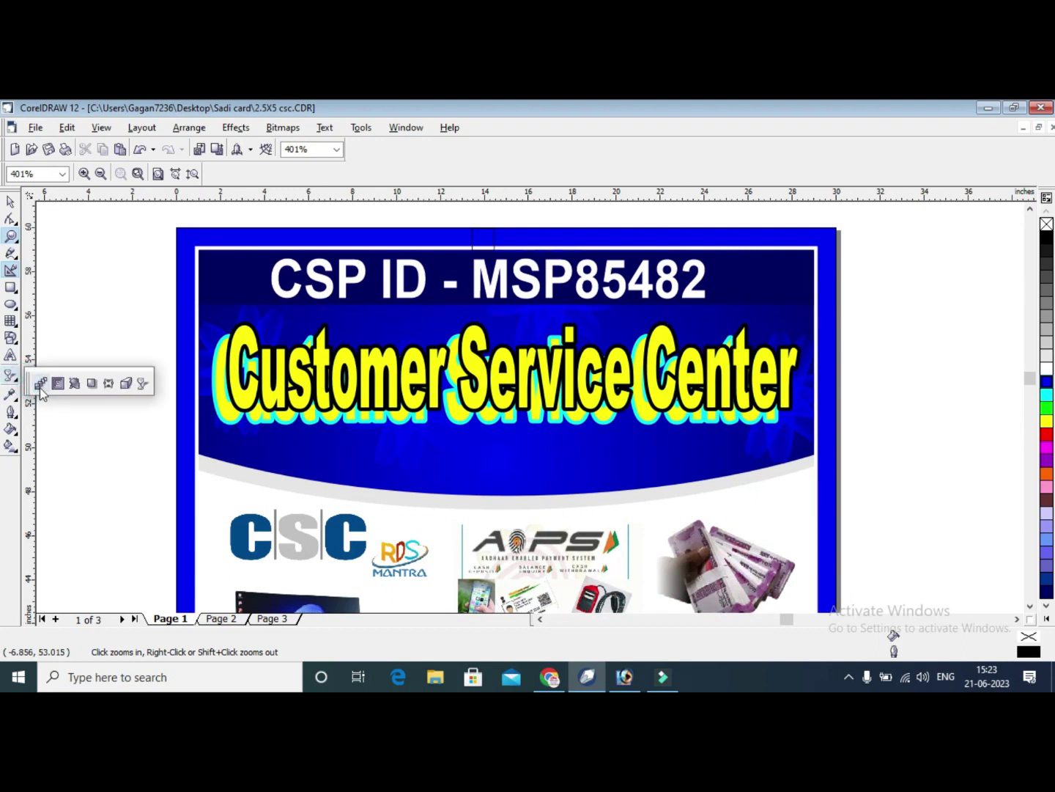
pyautogui.click(241, 377)
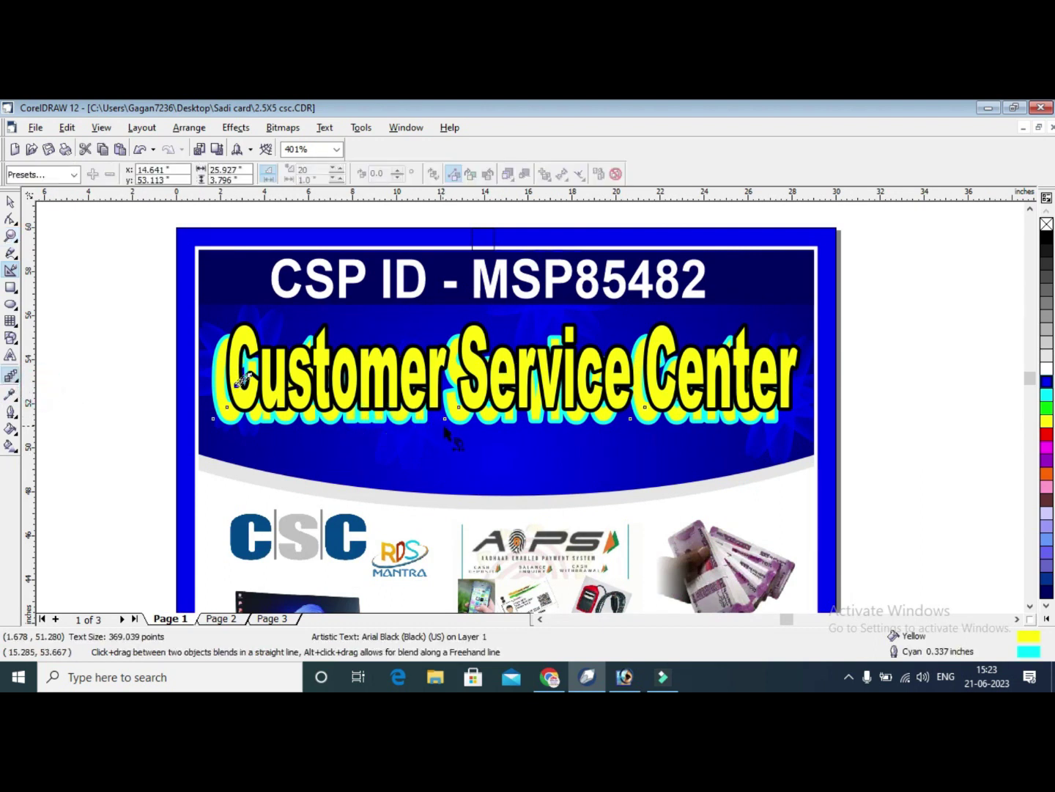
pyautogui.moveTo(242, 378); pyautogui.dragTo(505, 371)
pyautogui.press('F4')
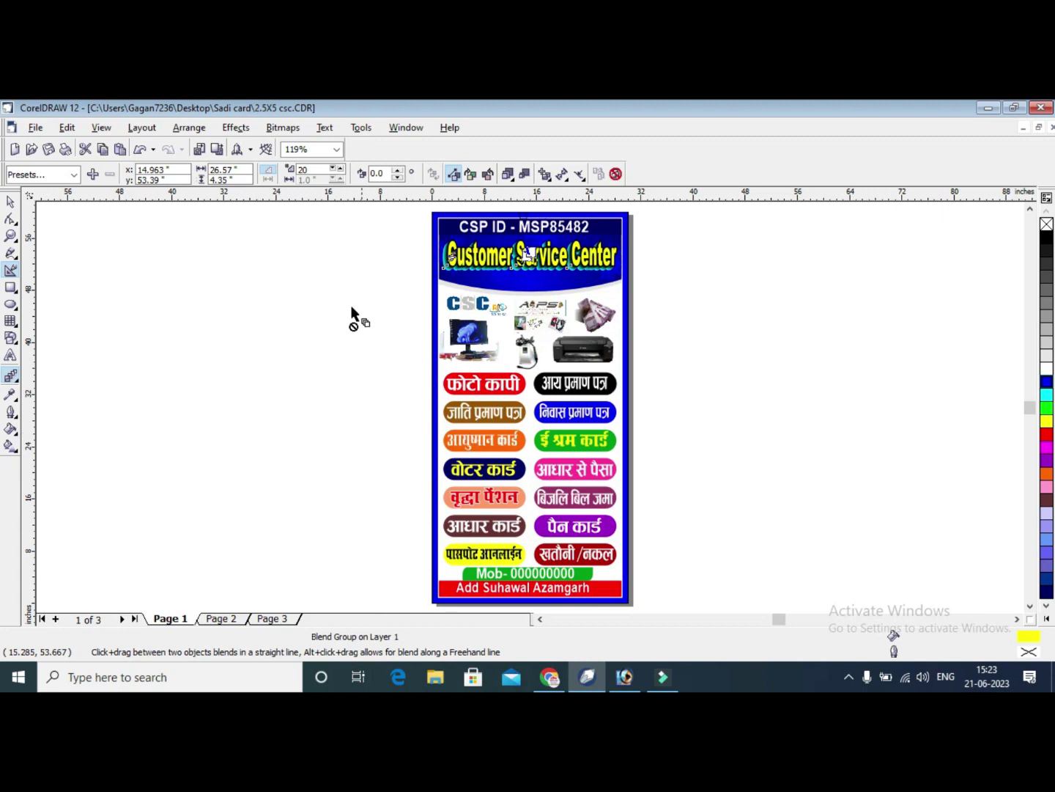
pyautogui.click(11, 202)
pyautogui.click(212, 261)
pyautogui.click(748, 250)
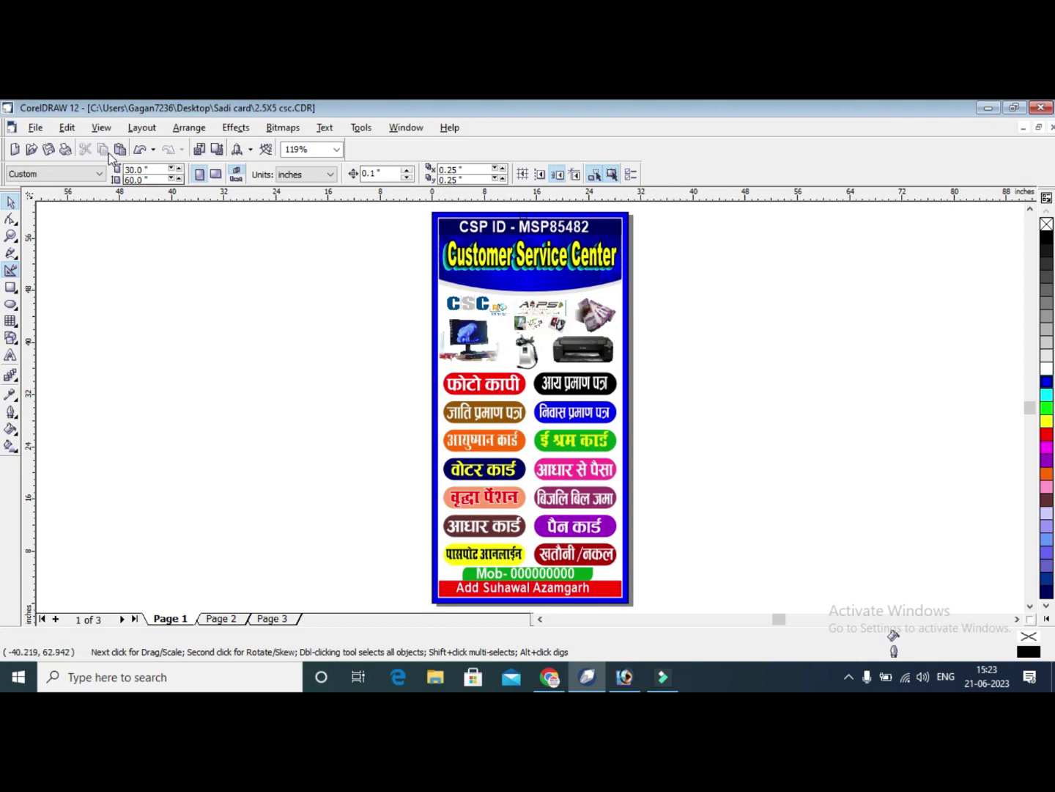
# Export the card to the Desktop as a JPEG at 150 dpi RGB.
pyautogui.click(36, 128)
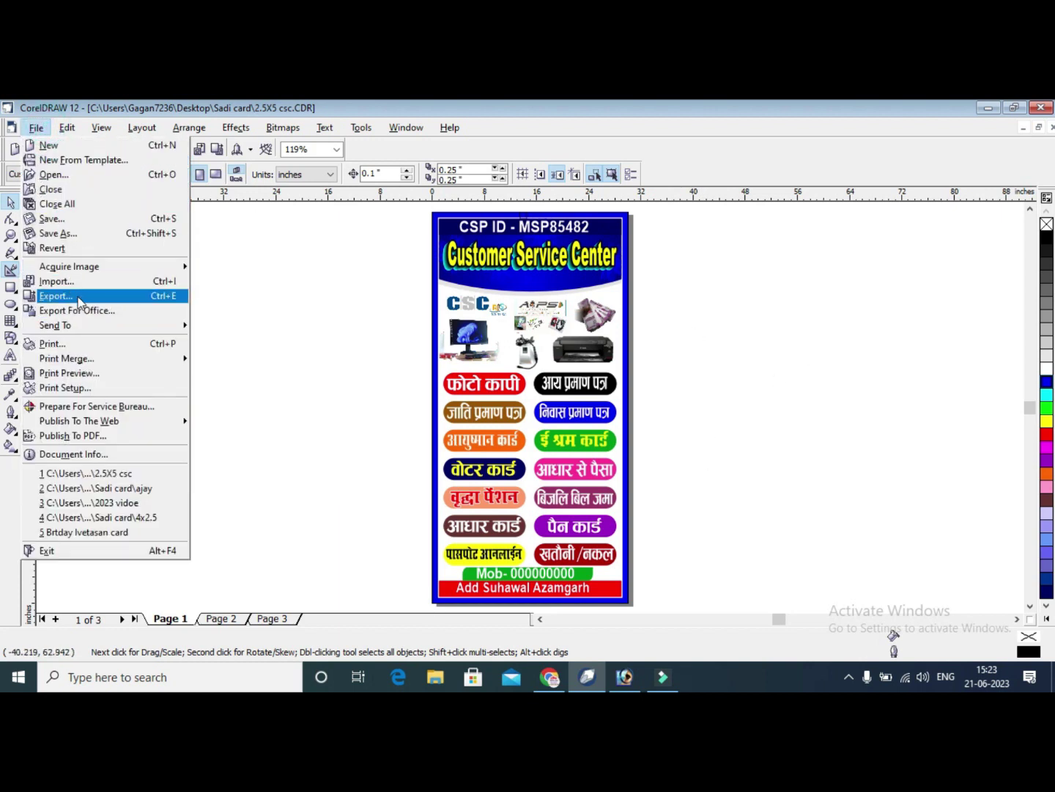
pyautogui.click(79, 299)
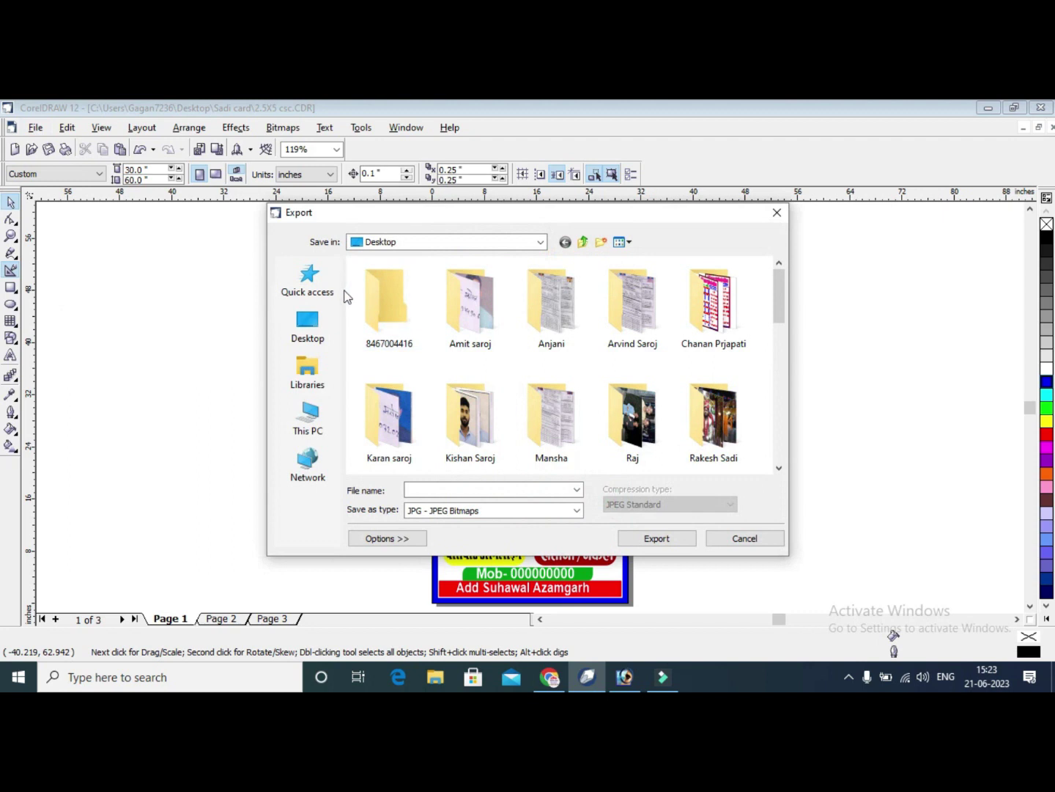
pyautogui.click(452, 490)
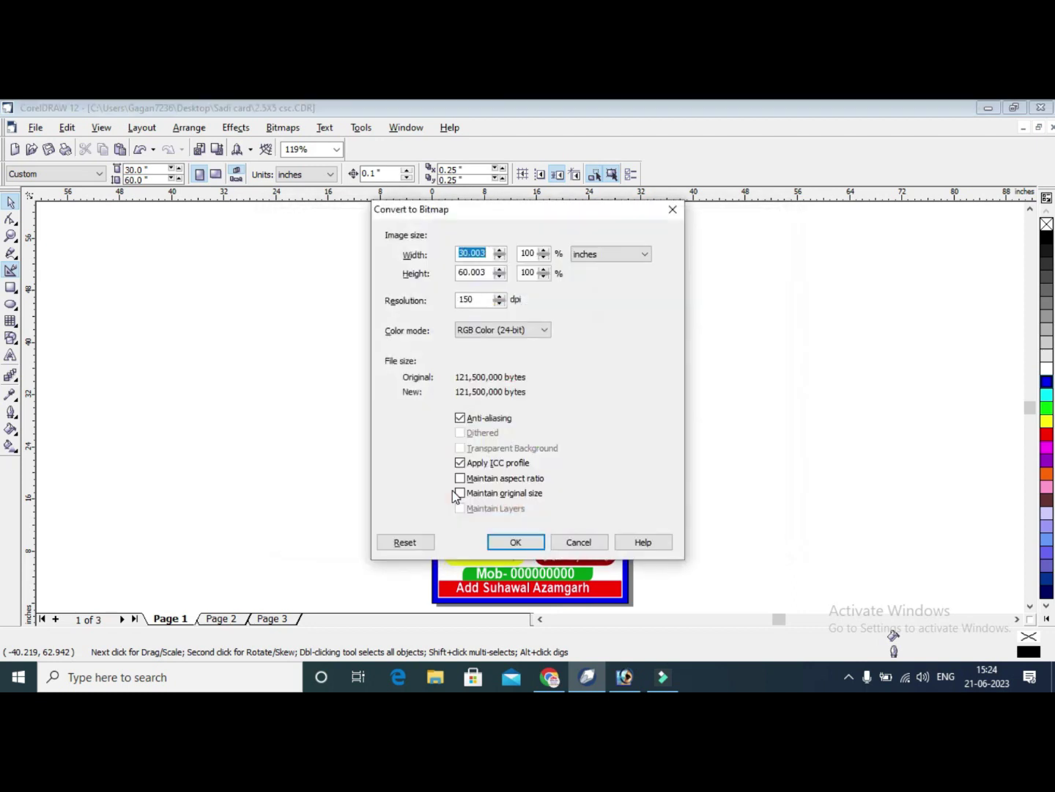
pyautogui.click(526, 542)
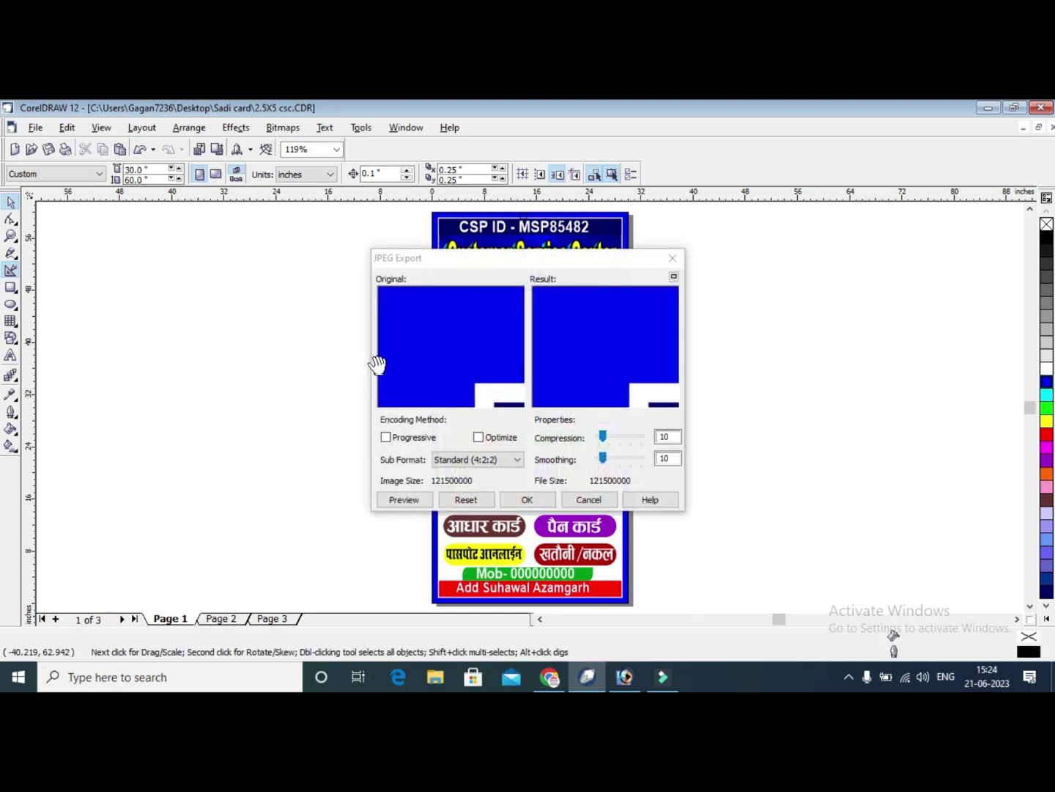
pyautogui.click(534, 494)
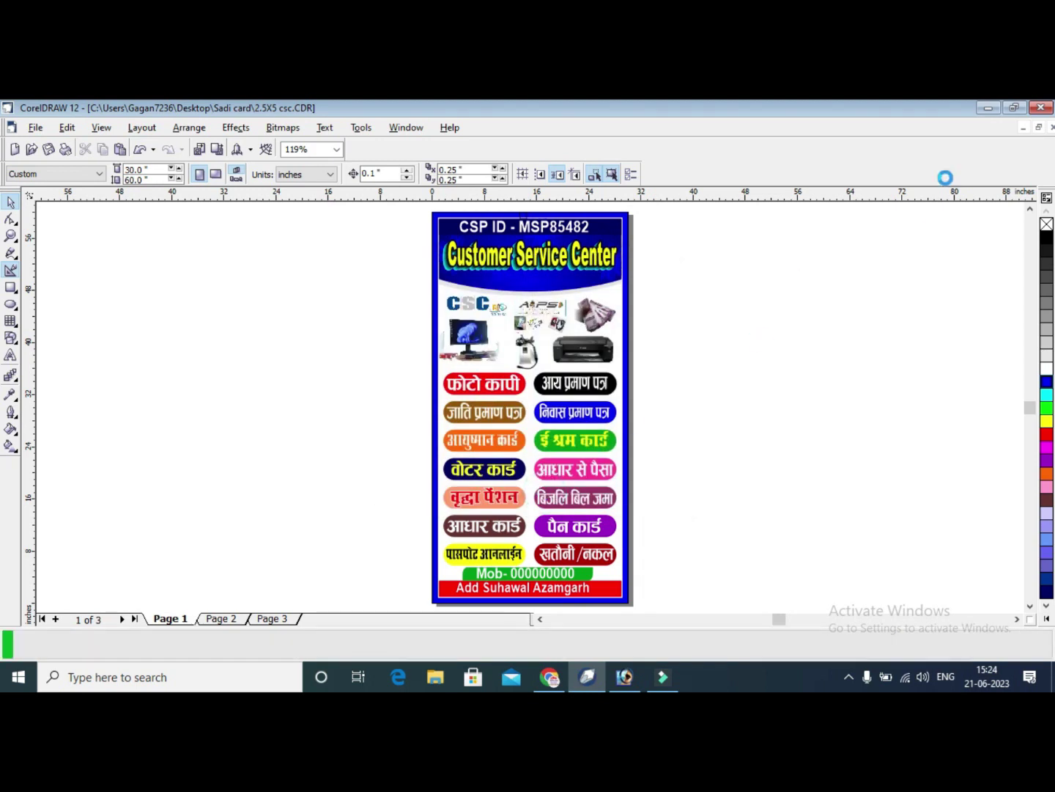
# Minimize CorelDRAW to reveal the desktop with the exported image.
pyautogui.click(982, 109)
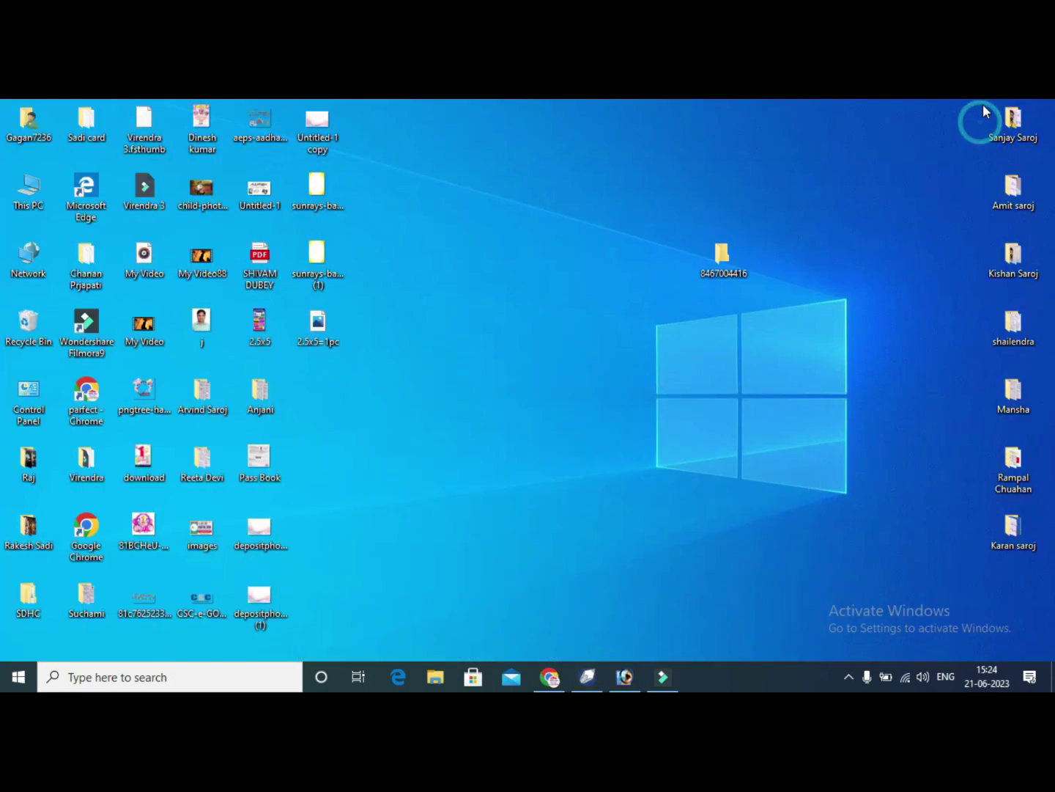